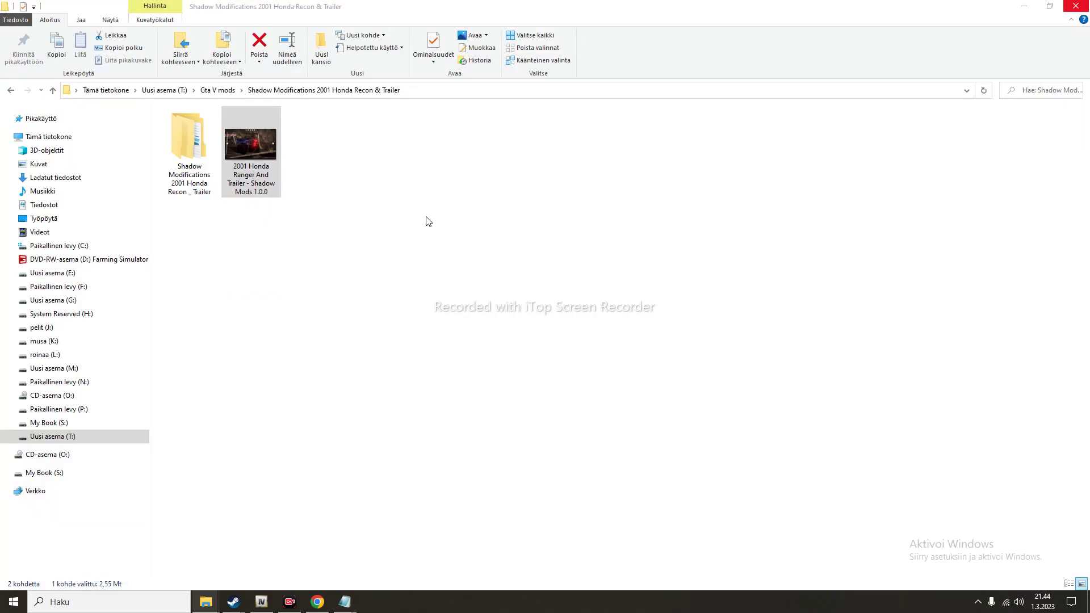
- Open the Template folder inside the 2001 Honda Recon mod, view the hondarecon_sign_1 image, and close it
left_click(214, 164)
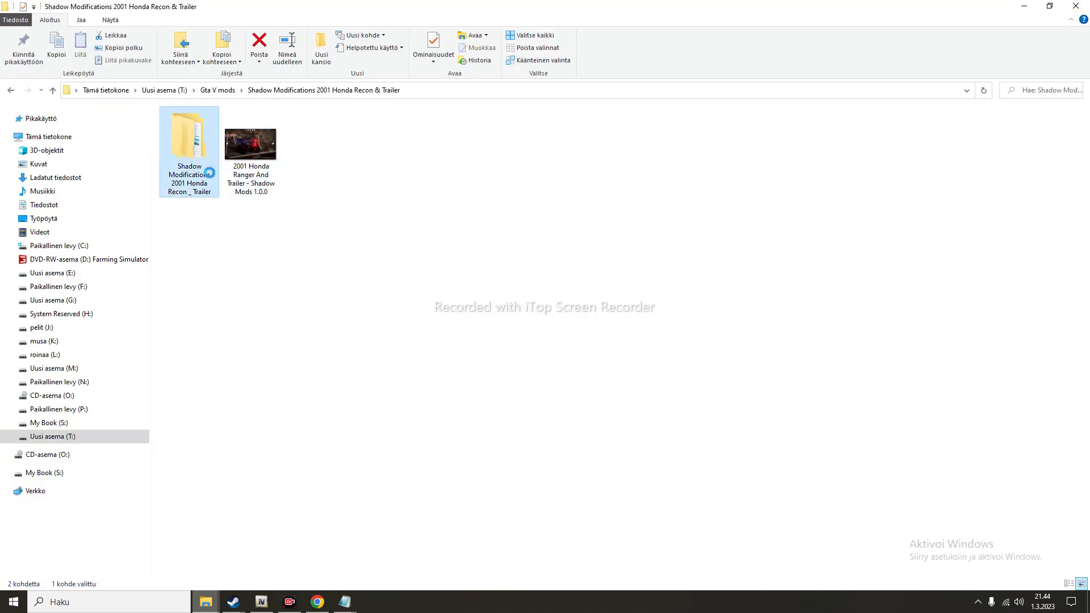
double_click(213, 183)
left_click(188, 144)
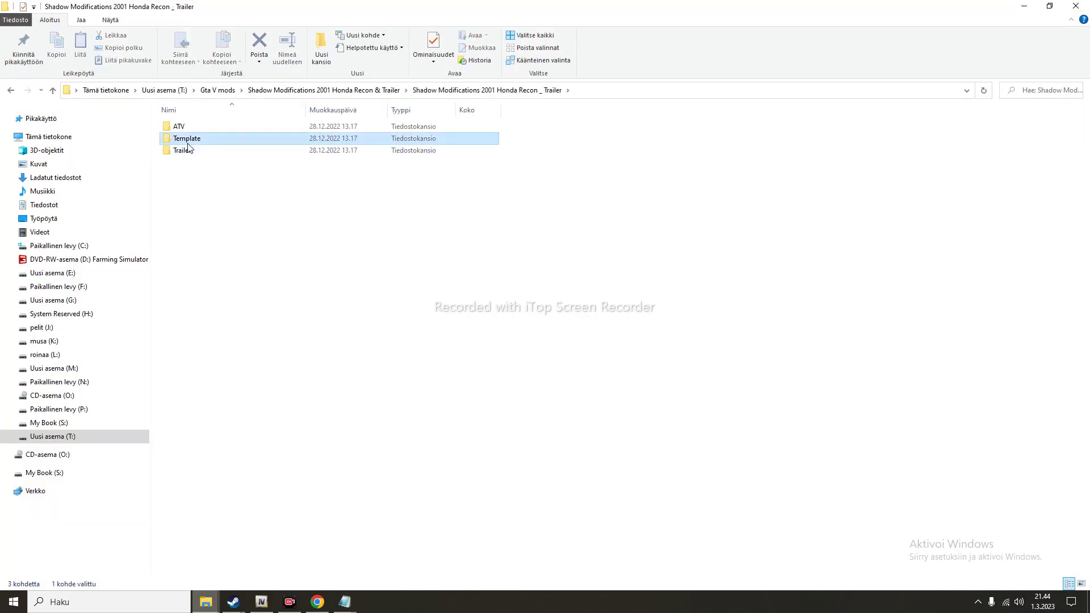
double_click(189, 145)
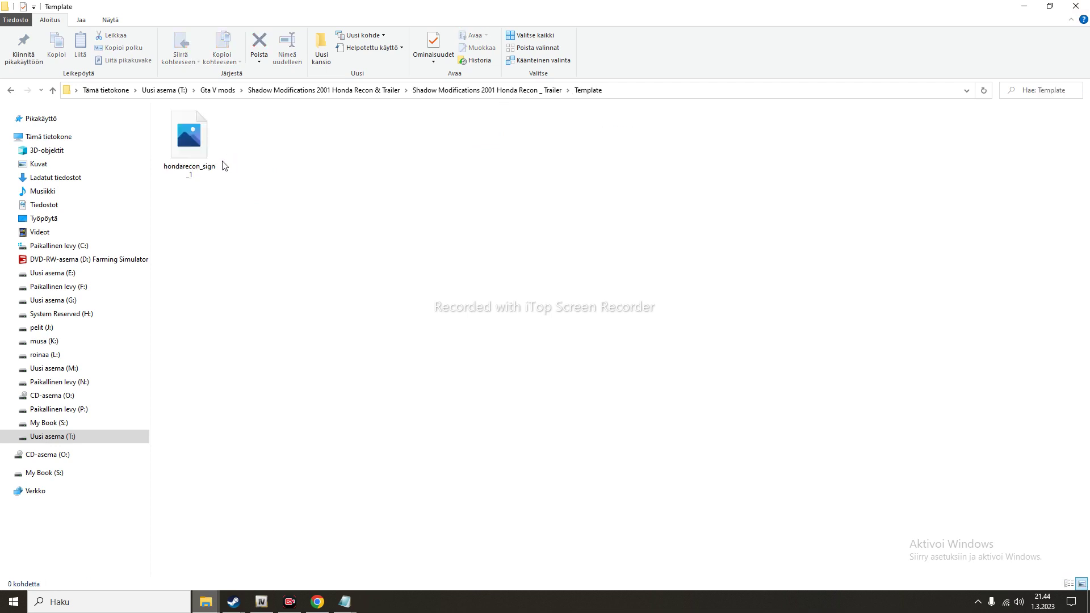
left_click(214, 168)
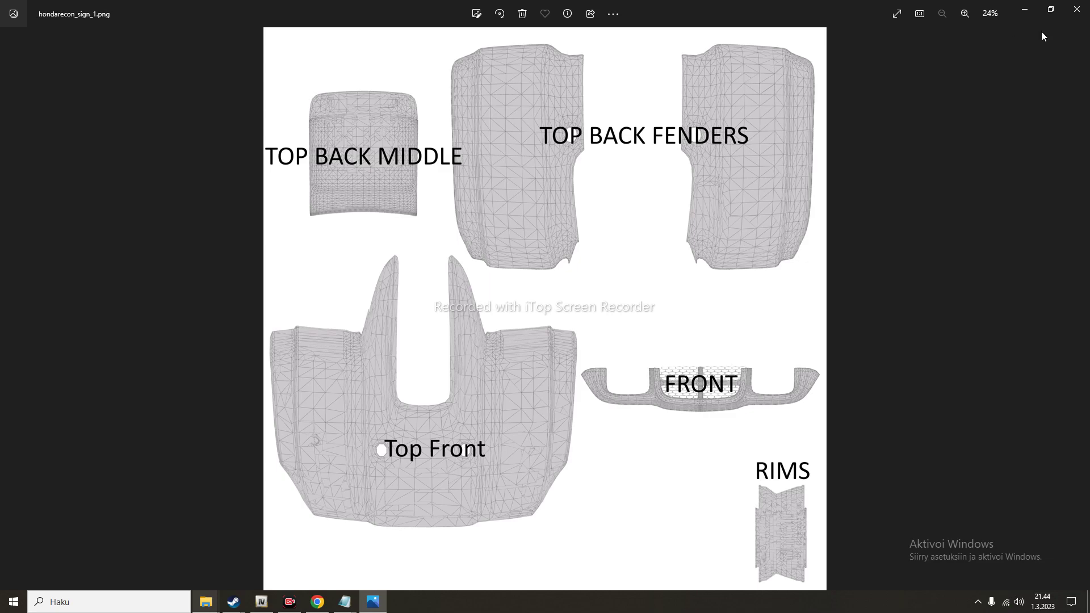
left_click(1077, 9)
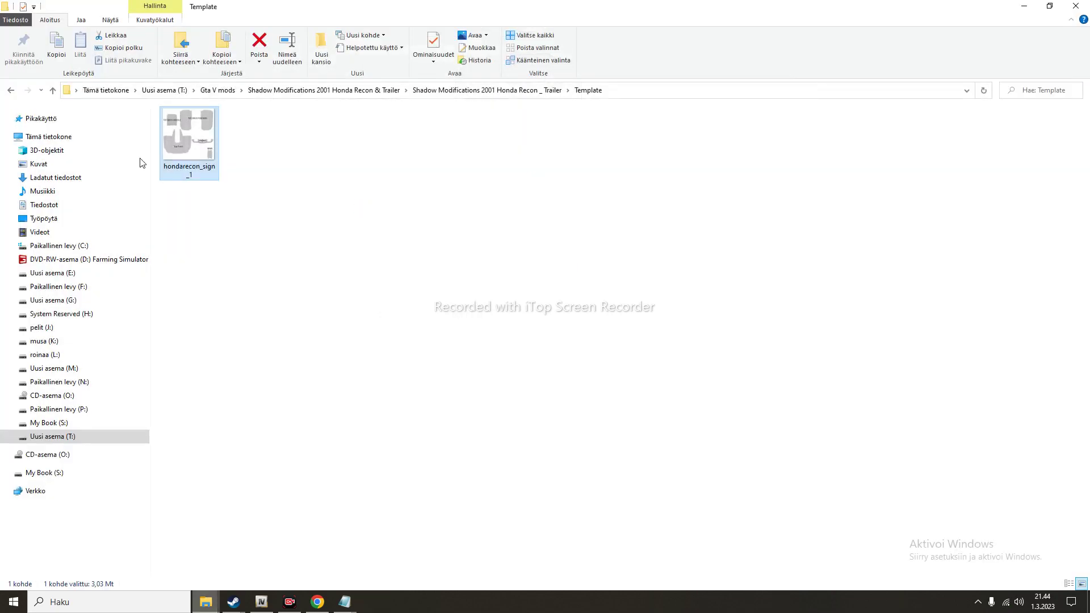
- Inspect the Honda Recon mod's Trailer folder and return to the Gta V mods folder
left_click(11, 91)
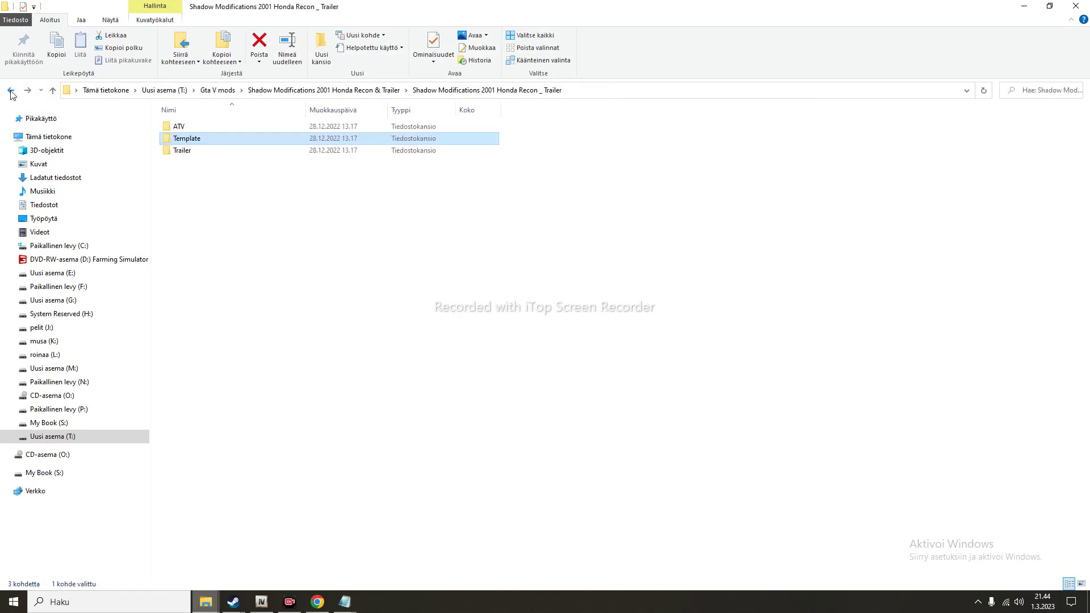
left_click(11, 91)
left_click(29, 91)
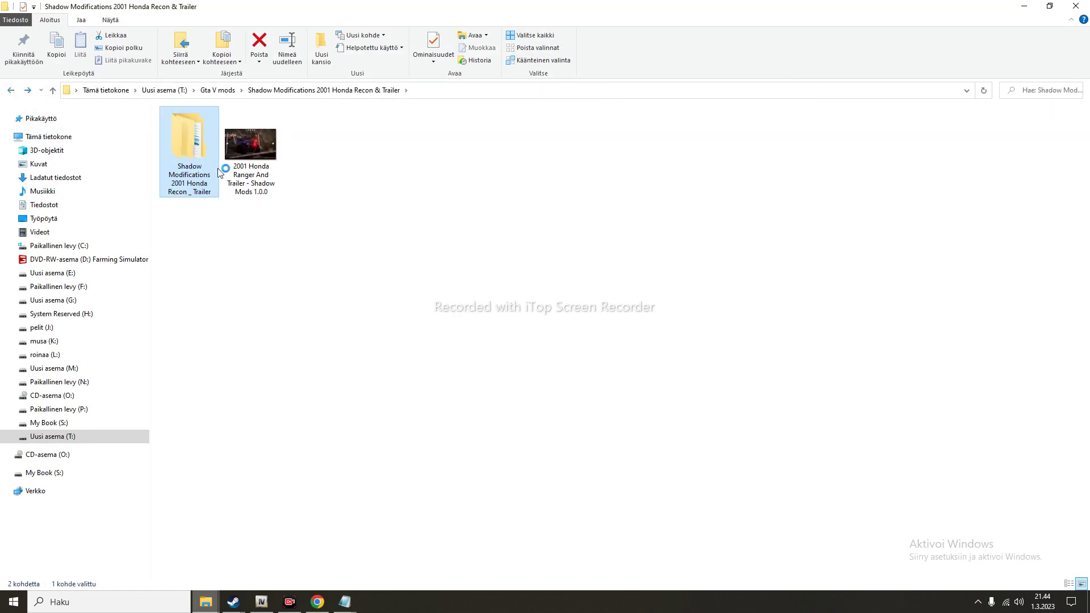
double_click(171, 151)
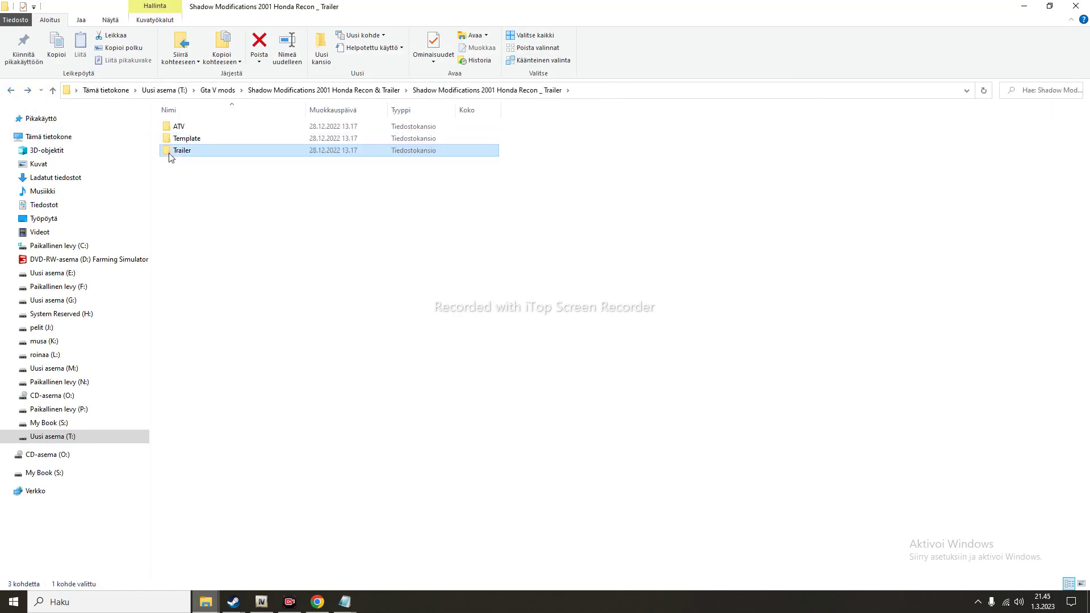
double_click(187, 138)
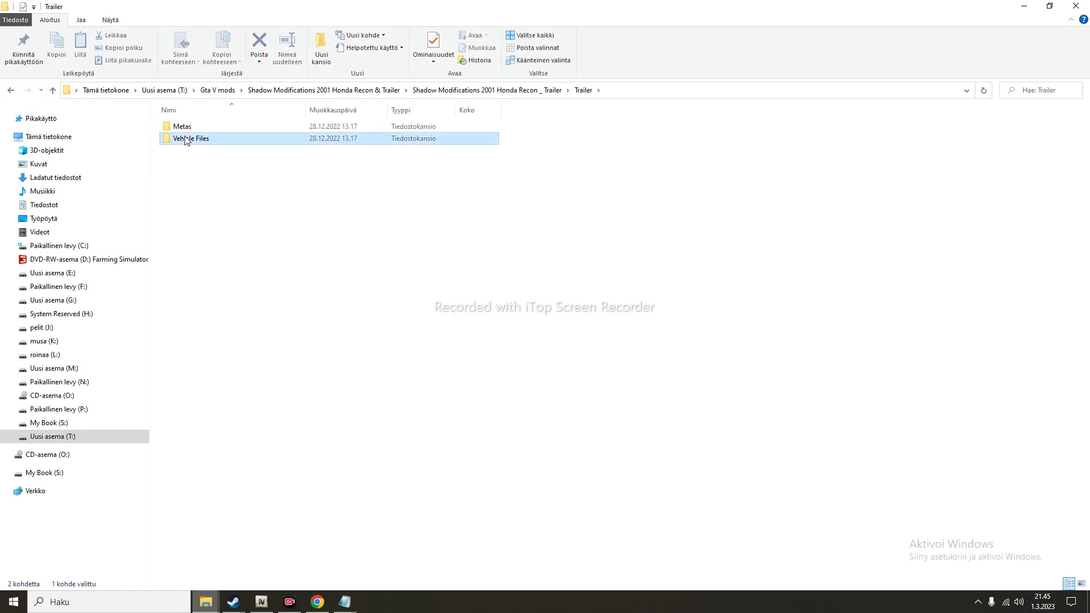
left_click(10, 97)
left_click(10, 97)
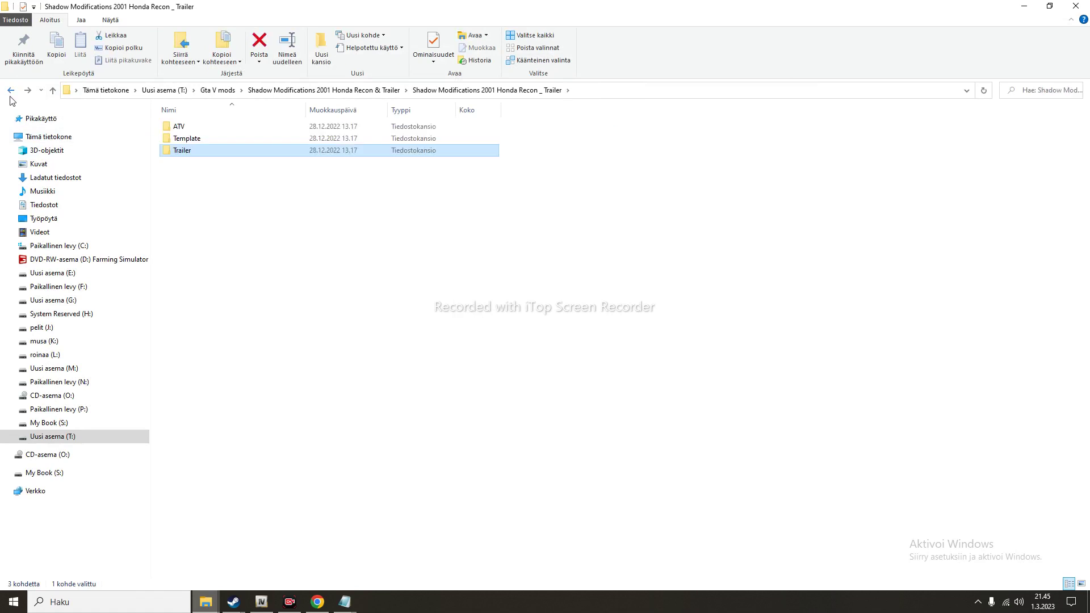
left_click(10, 96)
left_click(10, 97)
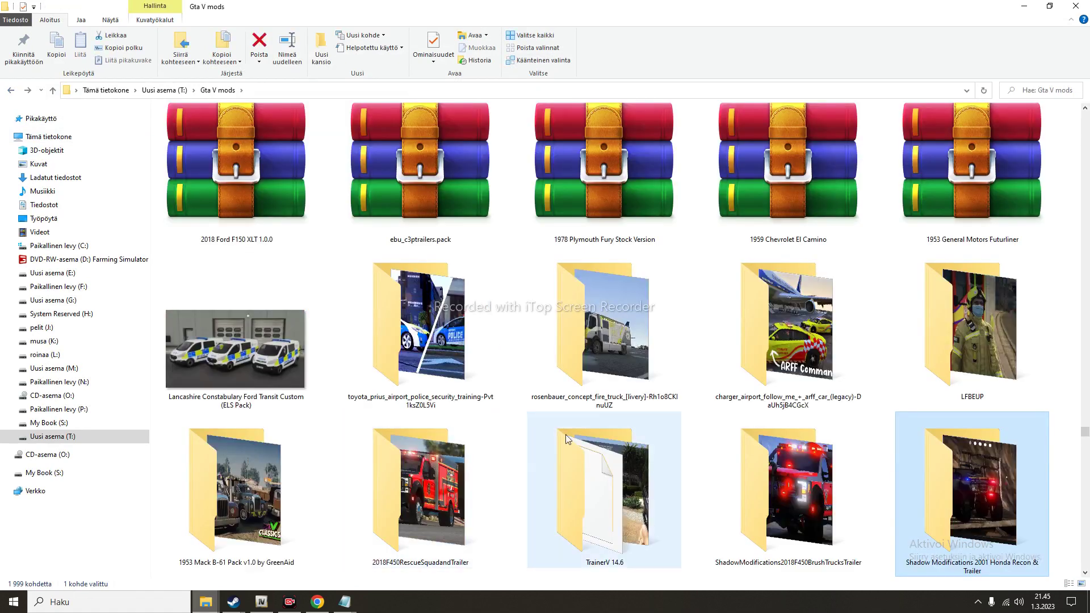
- Look over the 2018 F450 rescue squad and brush truck mod folders, and minimize the Gta V mods window
left_click(405, 488)
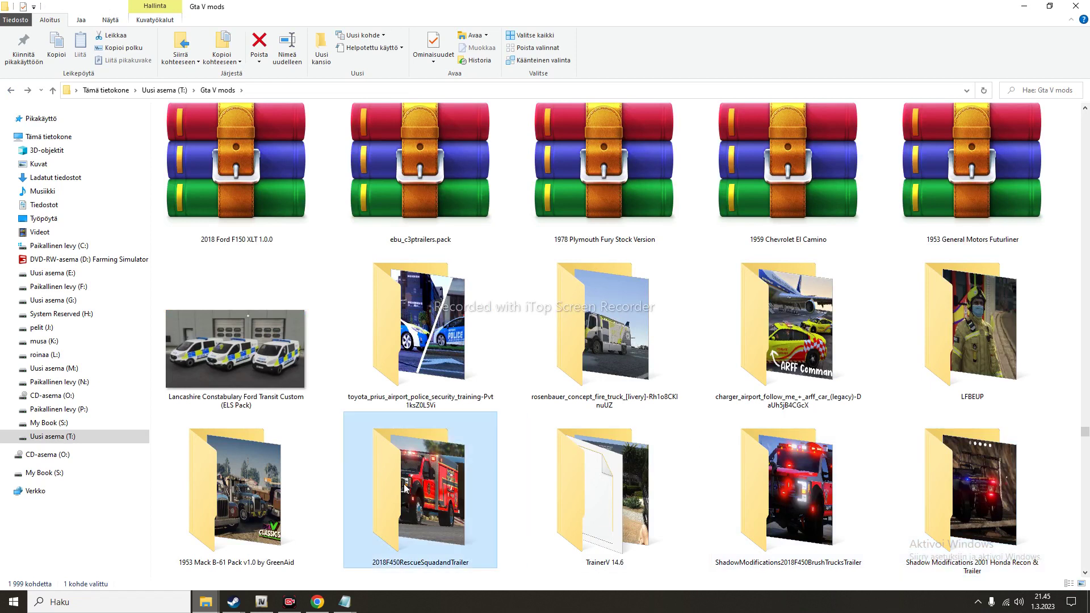
left_click(764, 449)
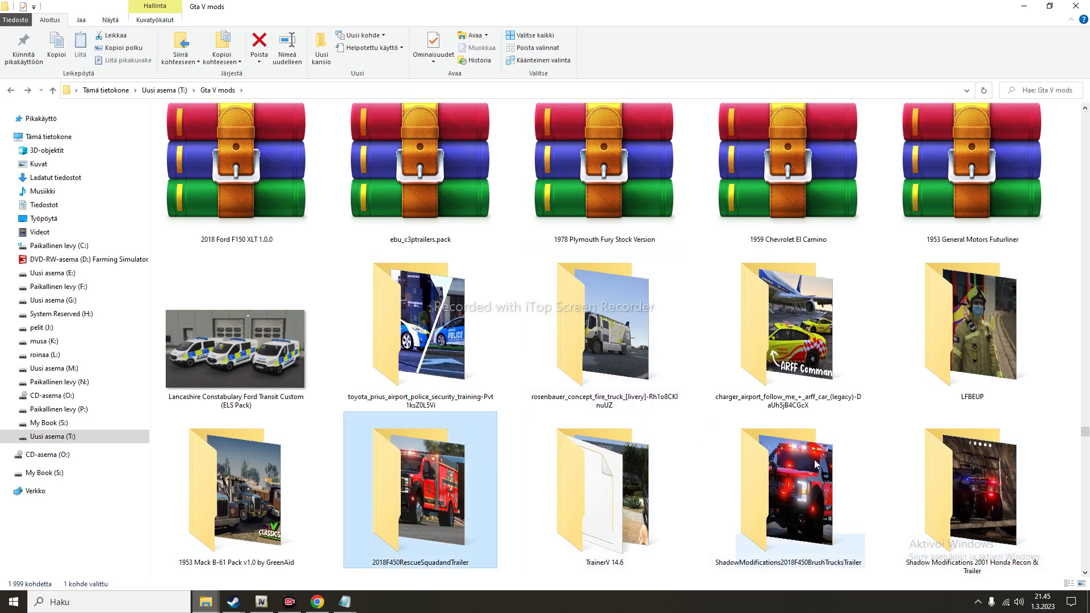
mouse_move(591, 336)
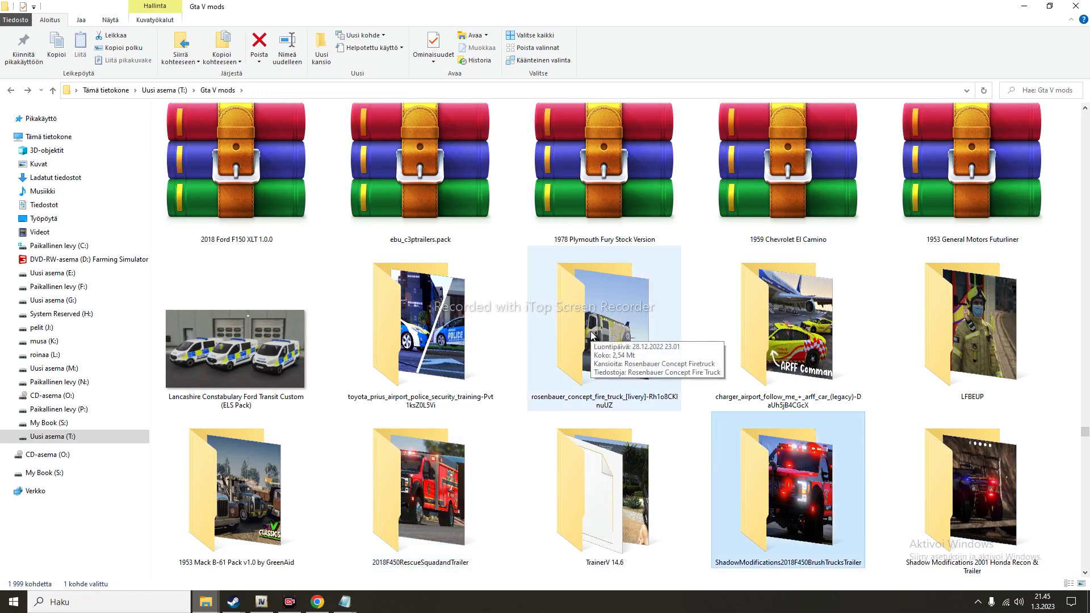
scroll(591, 317, "down", 1)
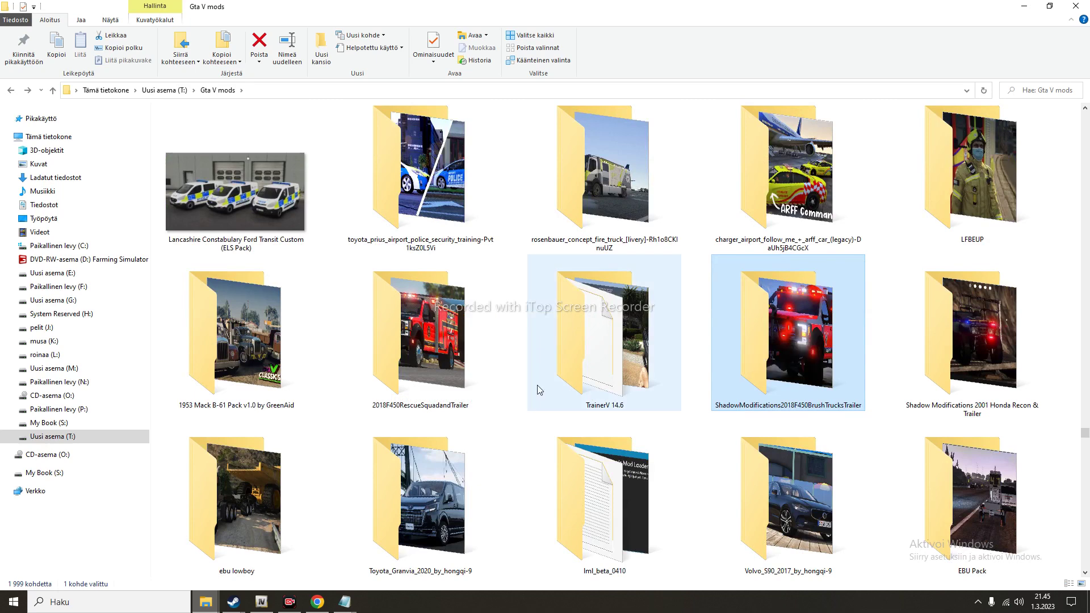
mouse_move(537, 385)
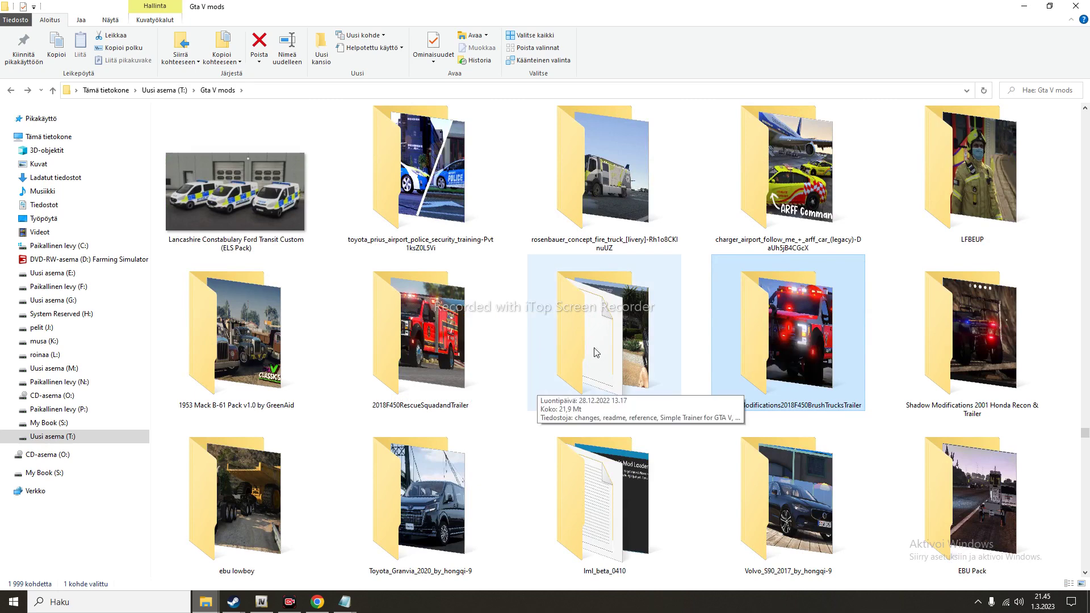
left_click(1024, 6)
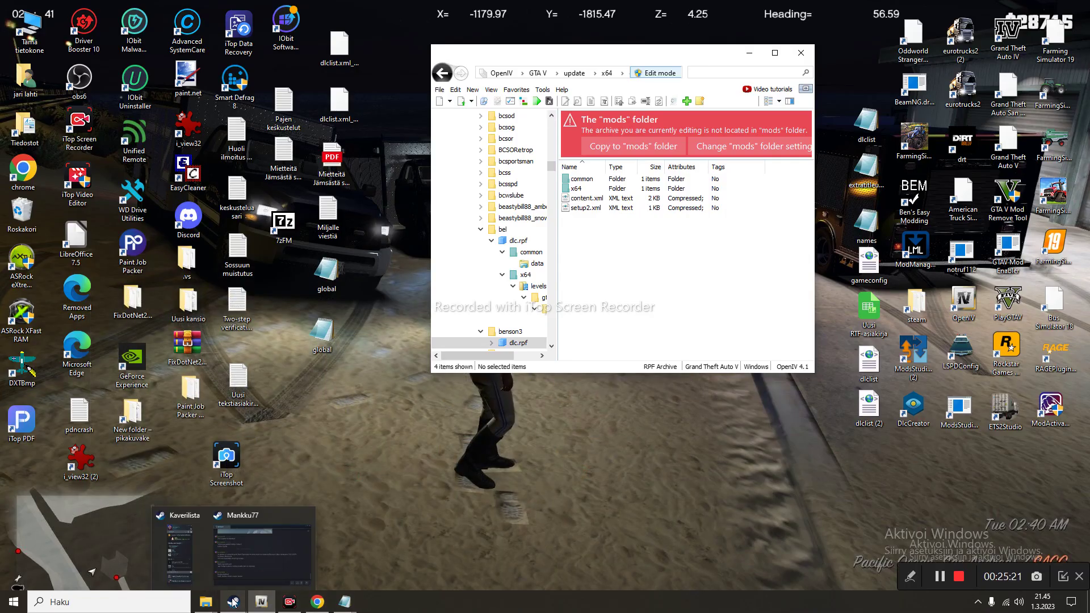
- Switch to the City of Paleto Bay, SA Blueghost_Re_Texture folder window and open its Installation Files folder
mouse_move(205, 602)
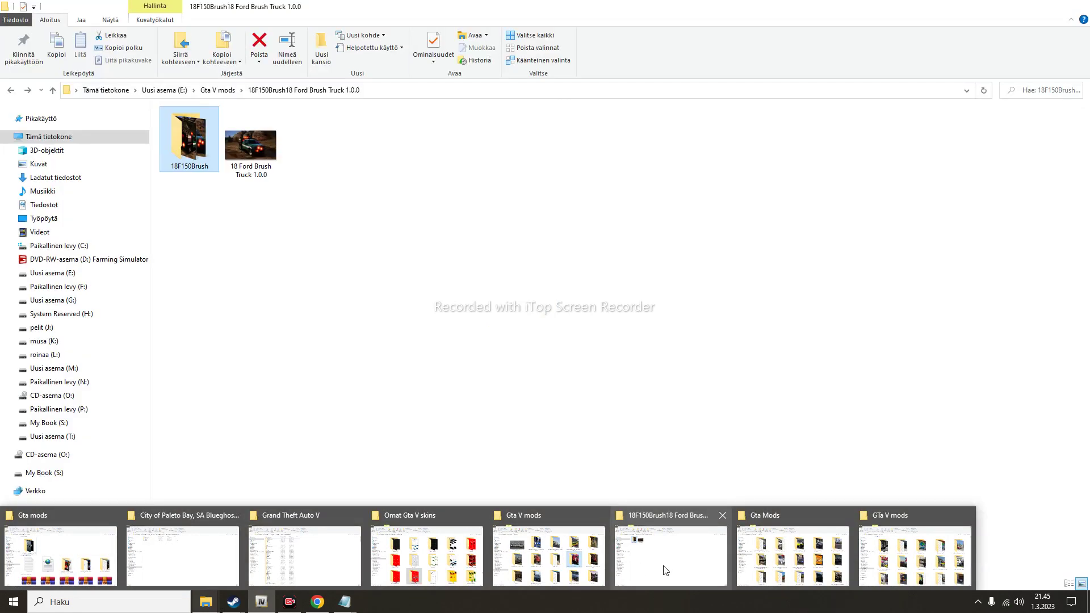
left_click(664, 565)
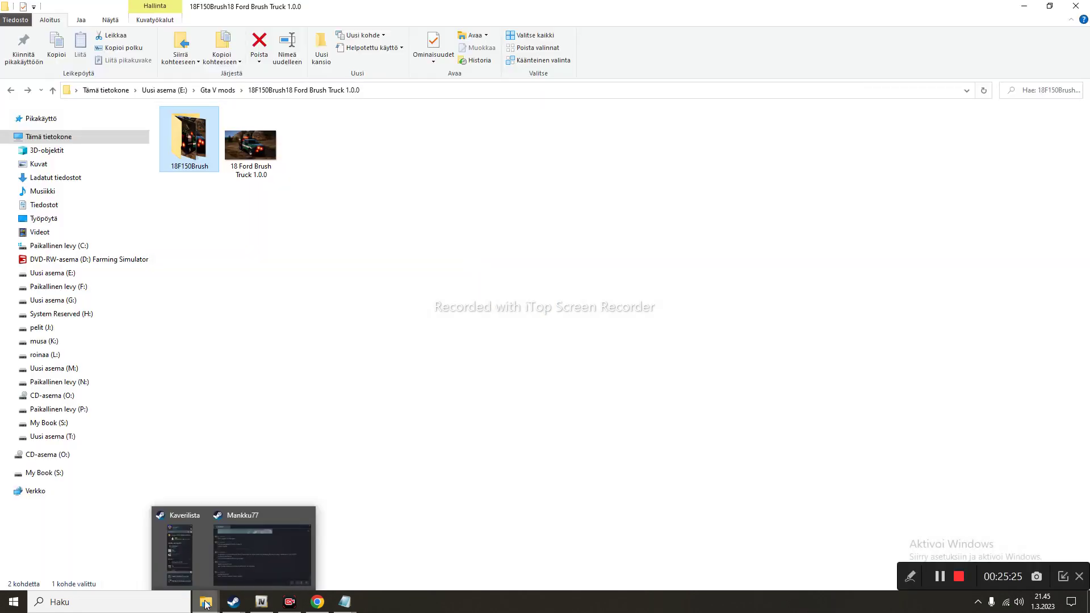
mouse_move(205, 602)
mouse_move(888, 556)
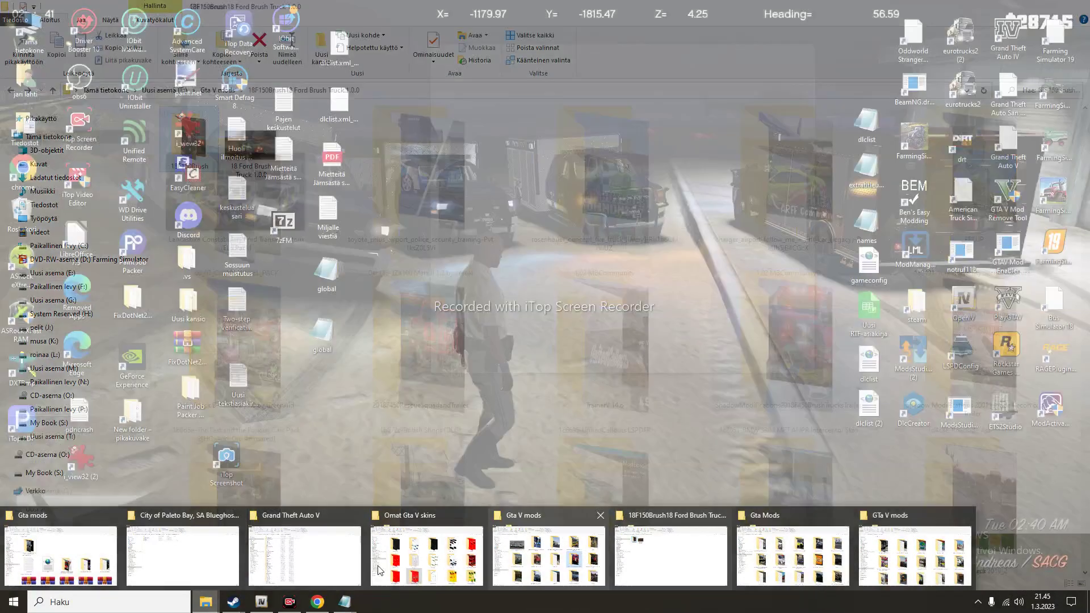
mouse_move(216, 541)
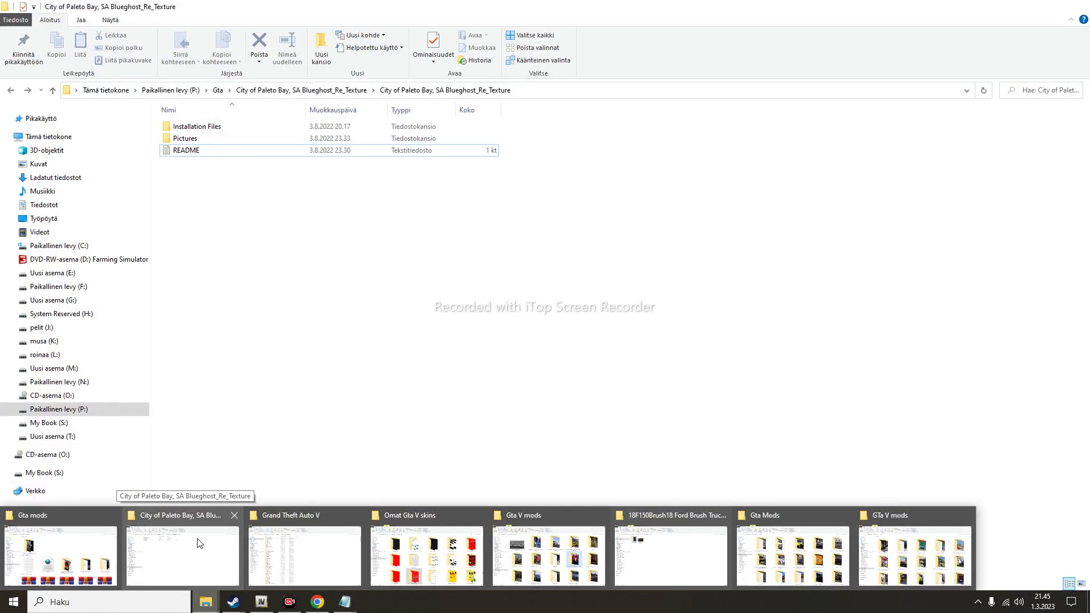
left_click(198, 543)
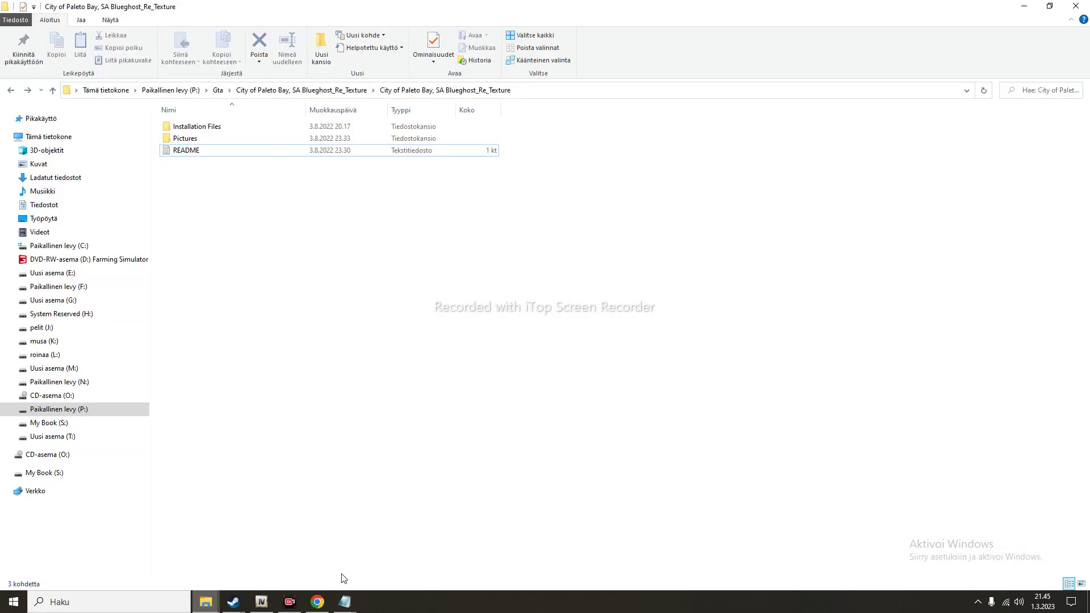
mouse_move(344, 608)
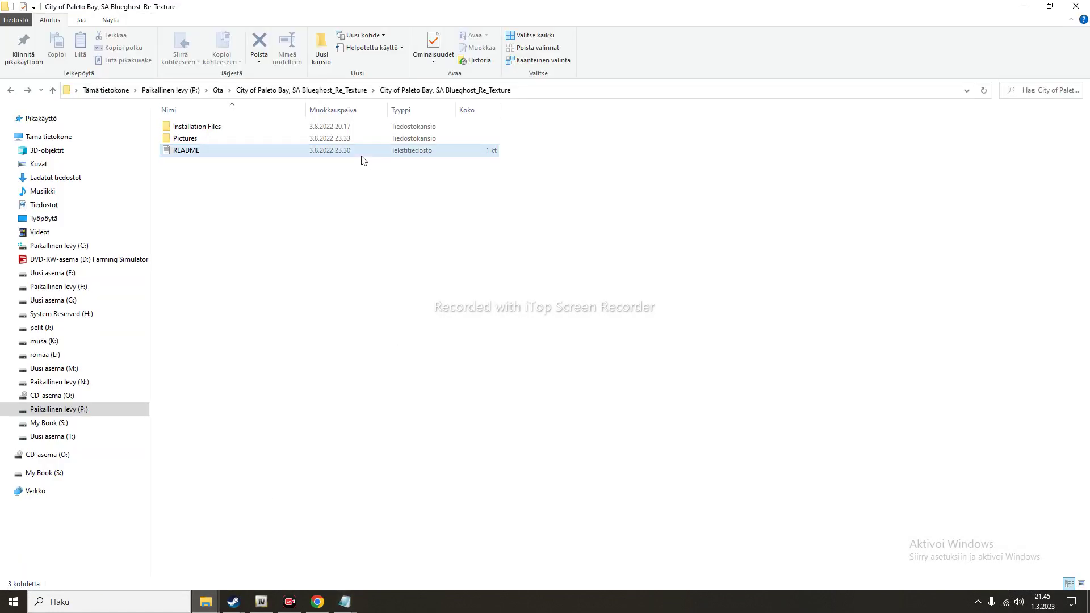
left_click(316, 132)
double_click(316, 131)
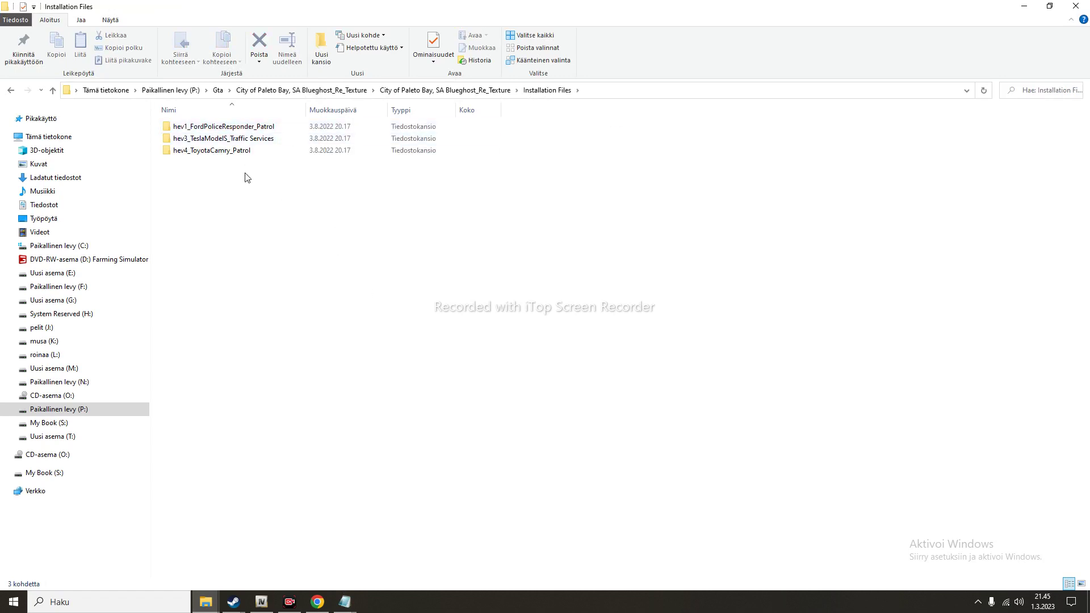
- Switch to OpenIV, place its window below the folder listing, and open common/data inside benson3's dlc.rpf
left_click(261, 602)
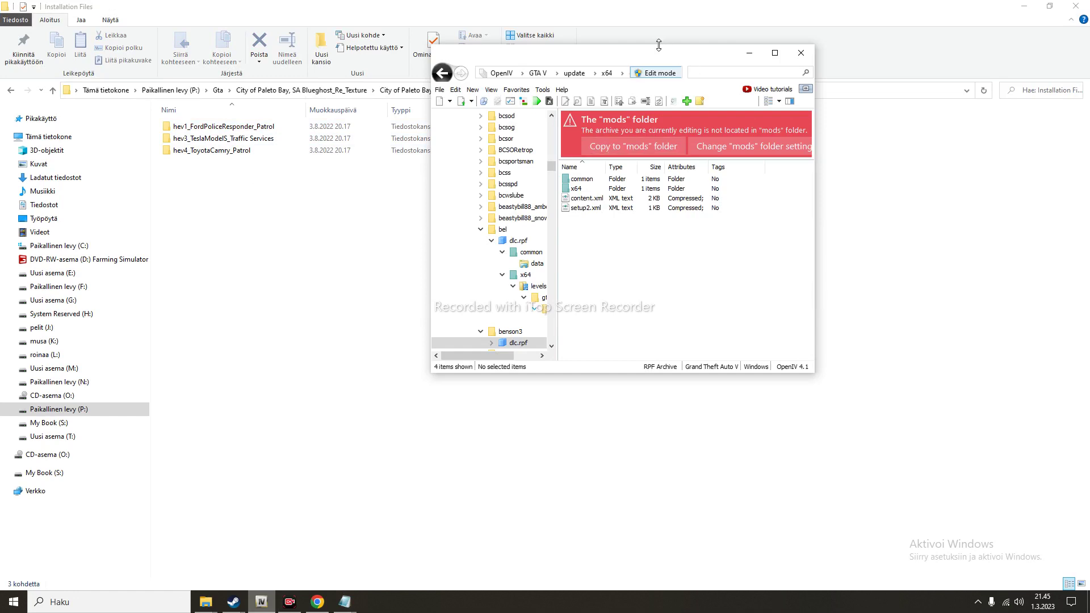
left_click_drag(658, 53, 654, 170)
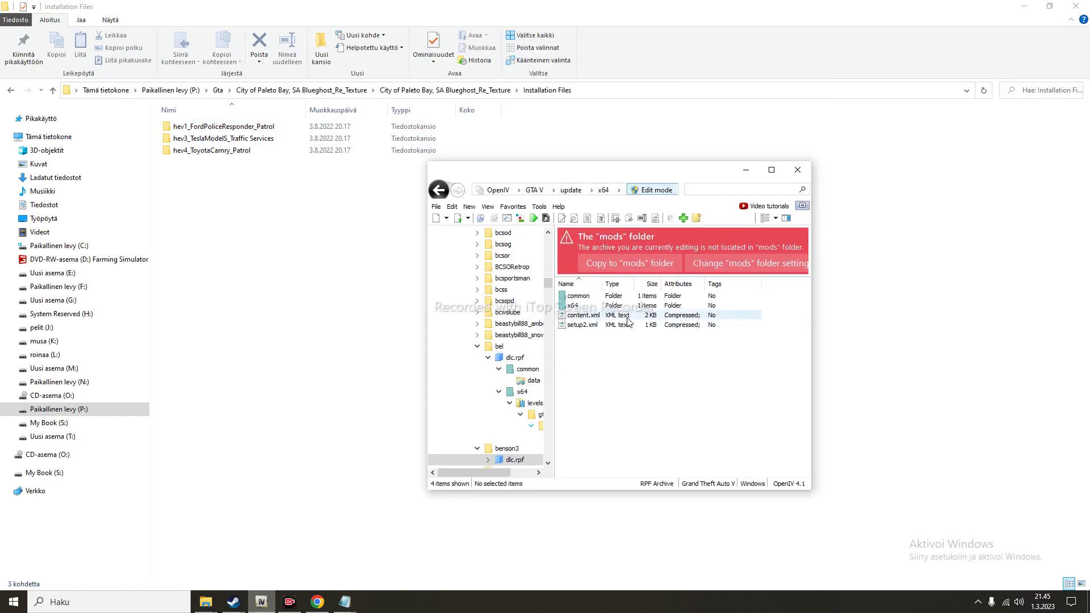
left_click(614, 298)
double_click(615, 299)
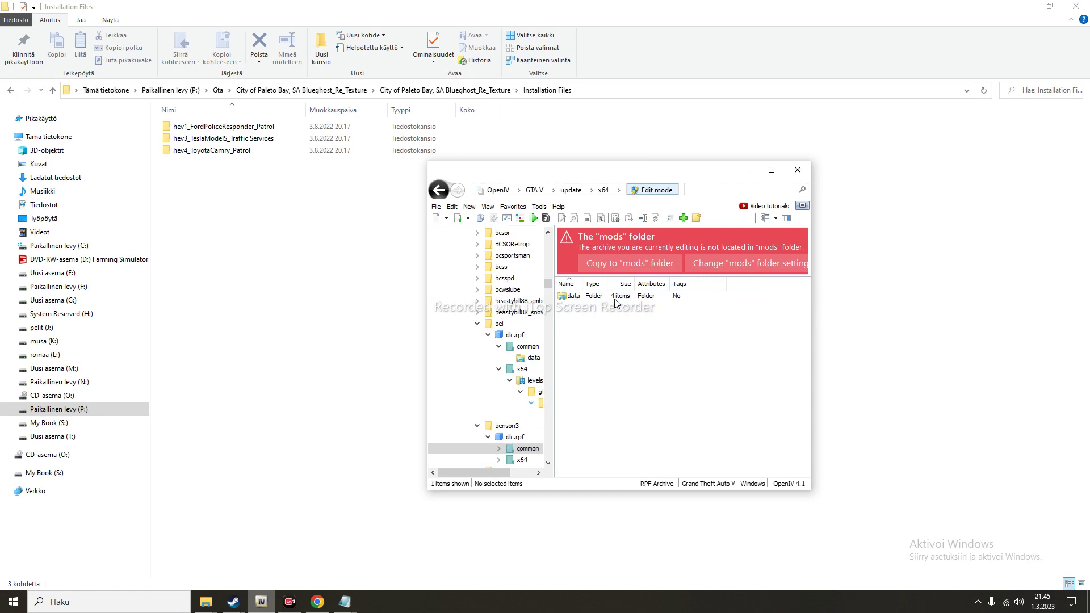
left_click(615, 299)
double_click(616, 300)
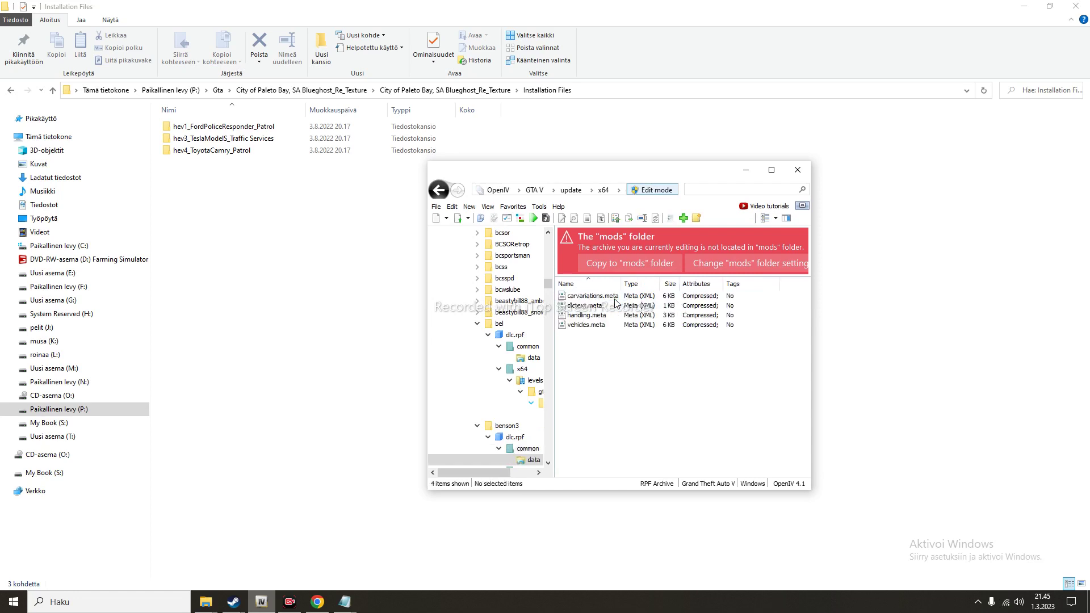
- Open vehicles.meta for editing, examine the vehicleMakeName value, and close the editor without saving
right_click(591, 325)
left_click(616, 341)
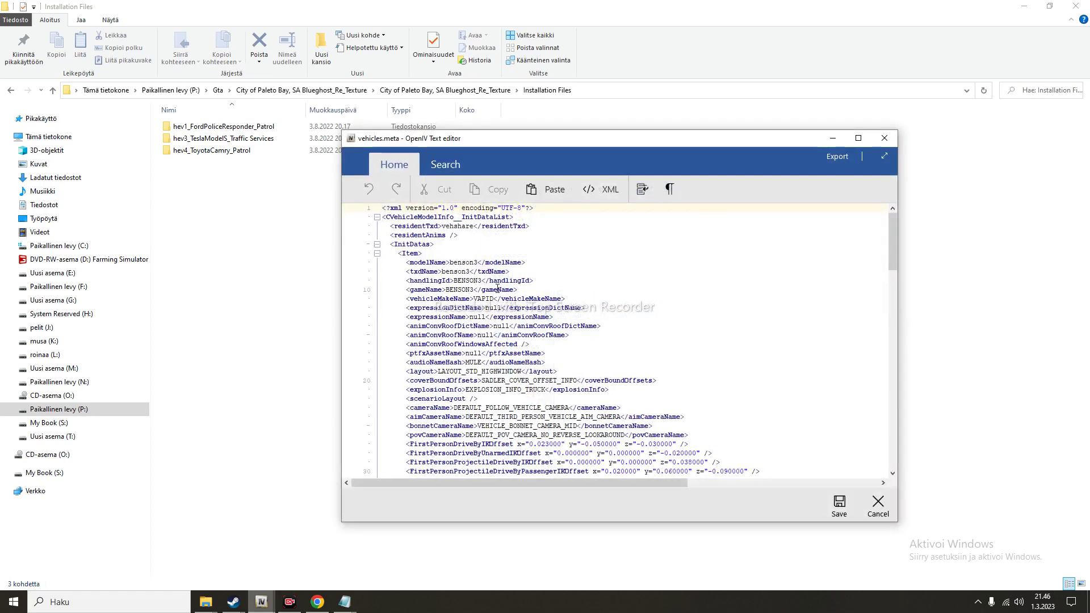
double_click(488, 297)
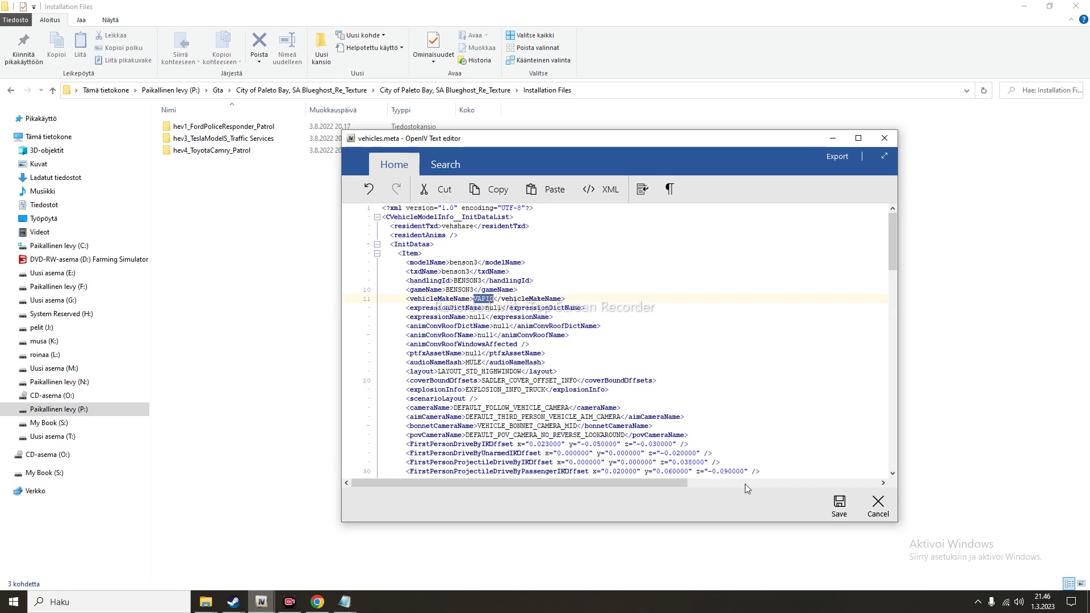
left_click(878, 512)
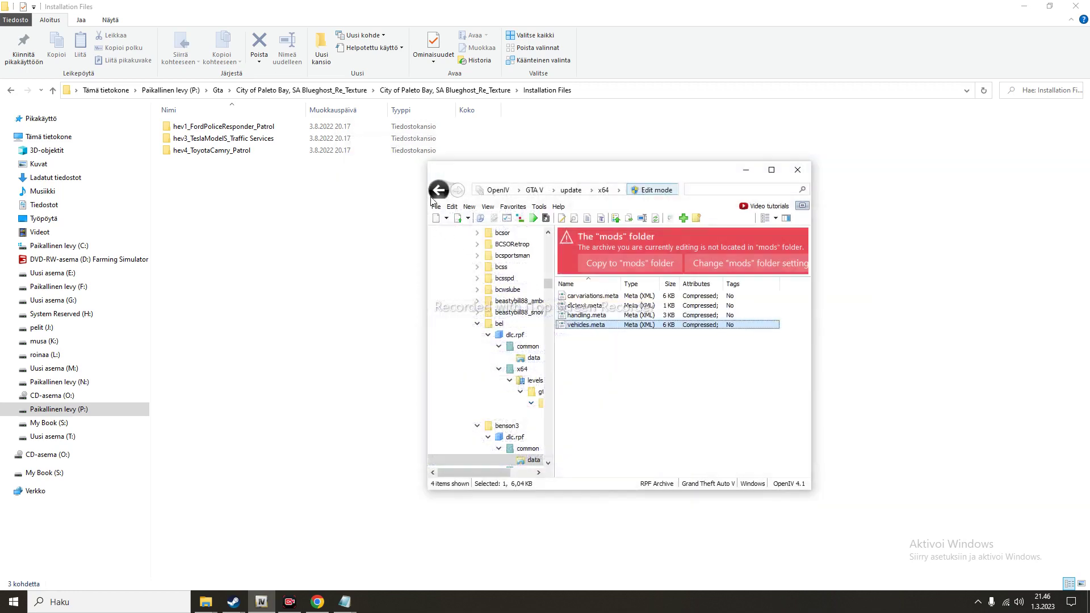
- Return to the root of benson3's dlc.rpf and open vehicles.rpf under x64/levels/gta5/vehicles
left_click(437, 189)
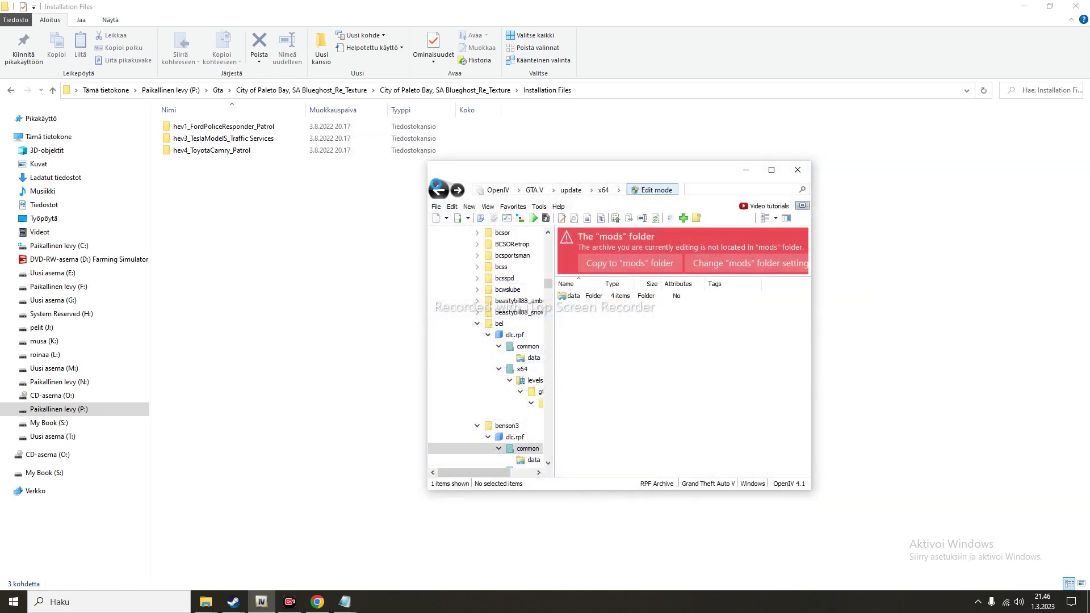
left_click(608, 307)
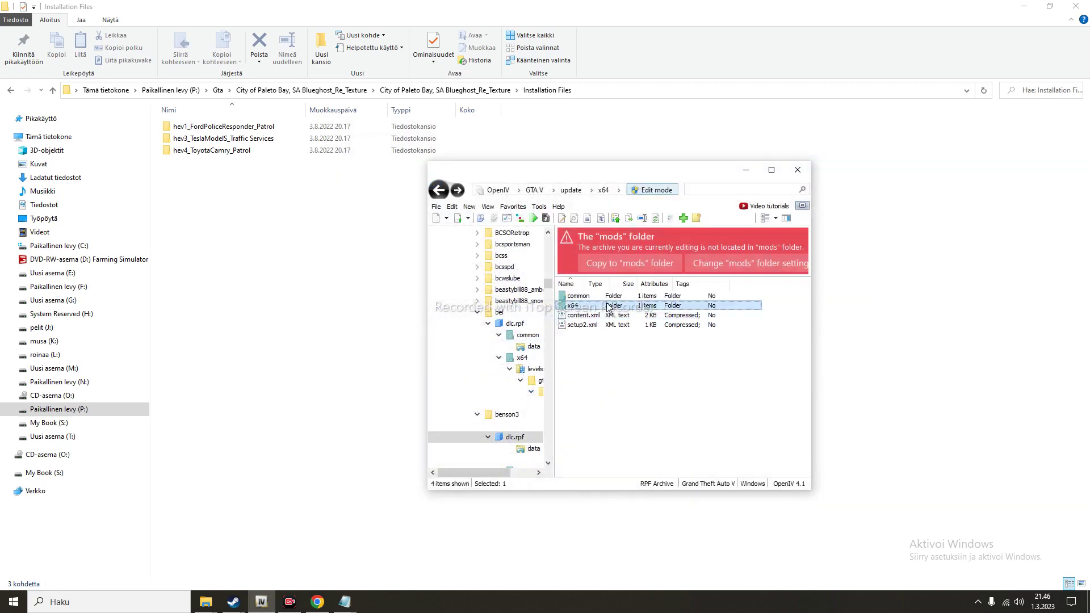
double_click(608, 307)
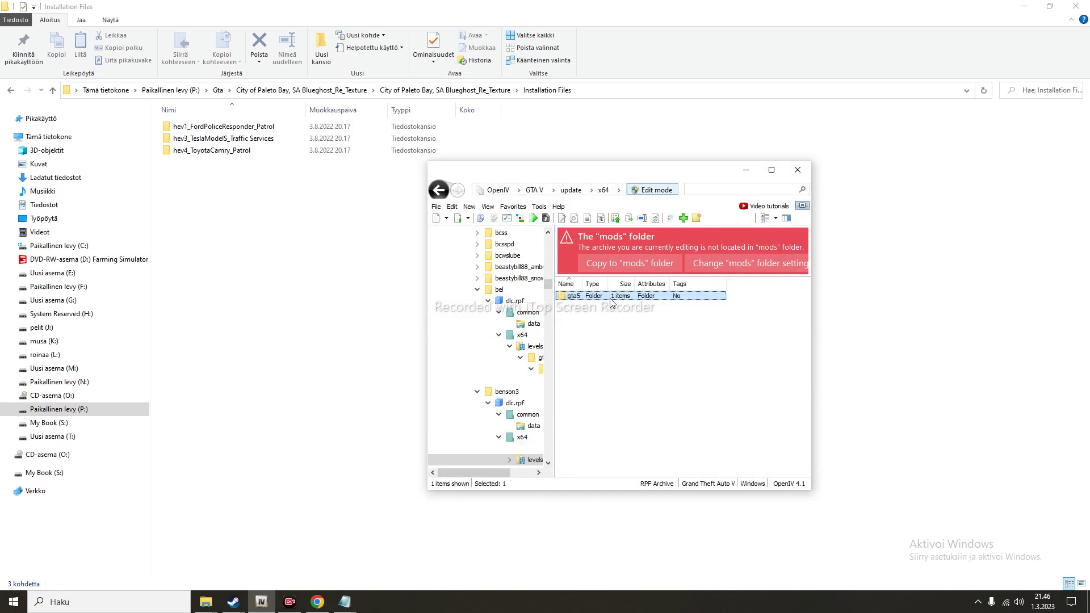
double_click(611, 296)
double_click(611, 297)
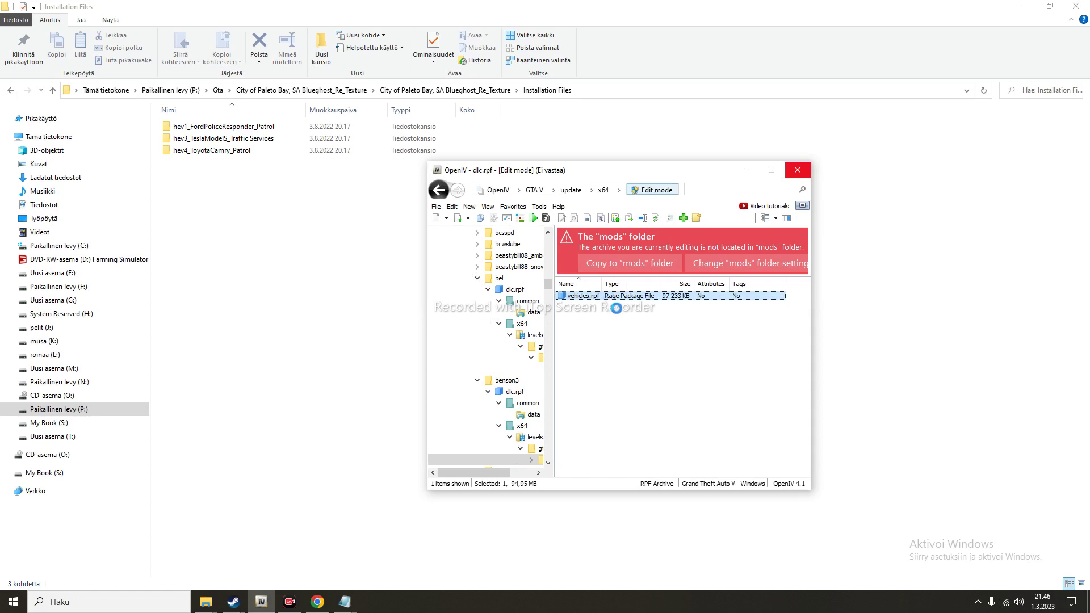
- Open riot.yft in the model viewer, shift the archive window out of the way and maximize the viewer
double_click(621, 334)
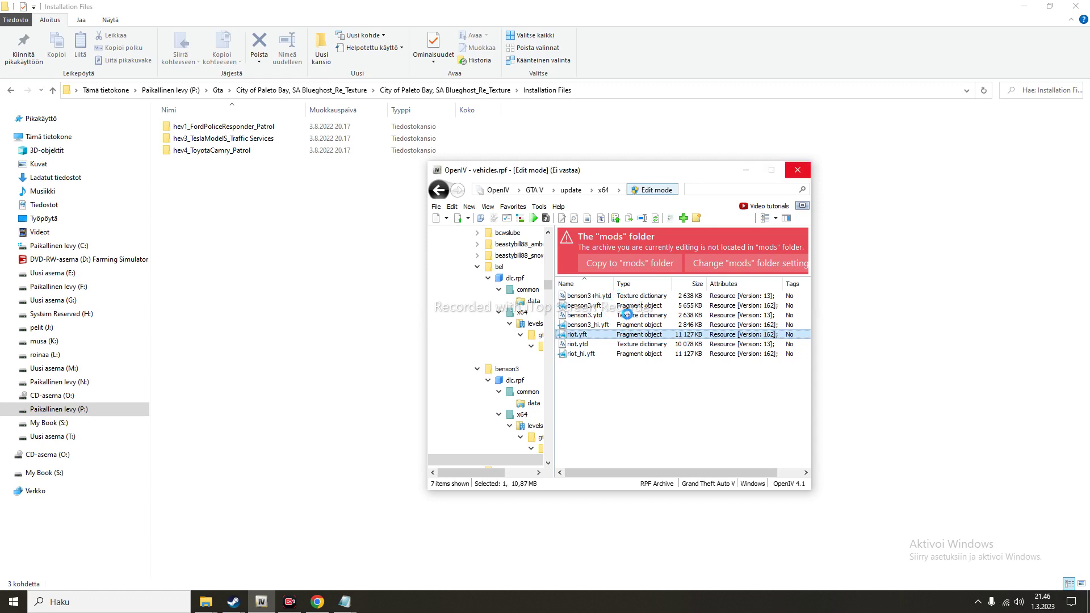
left_click_drag(642, 173, 537, 135)
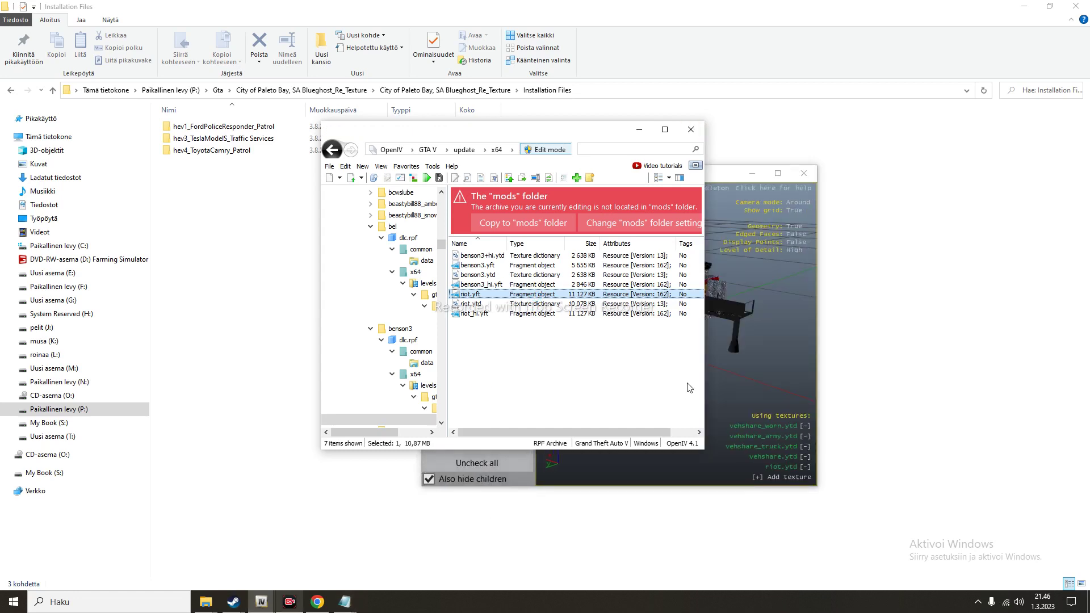
left_click(755, 371)
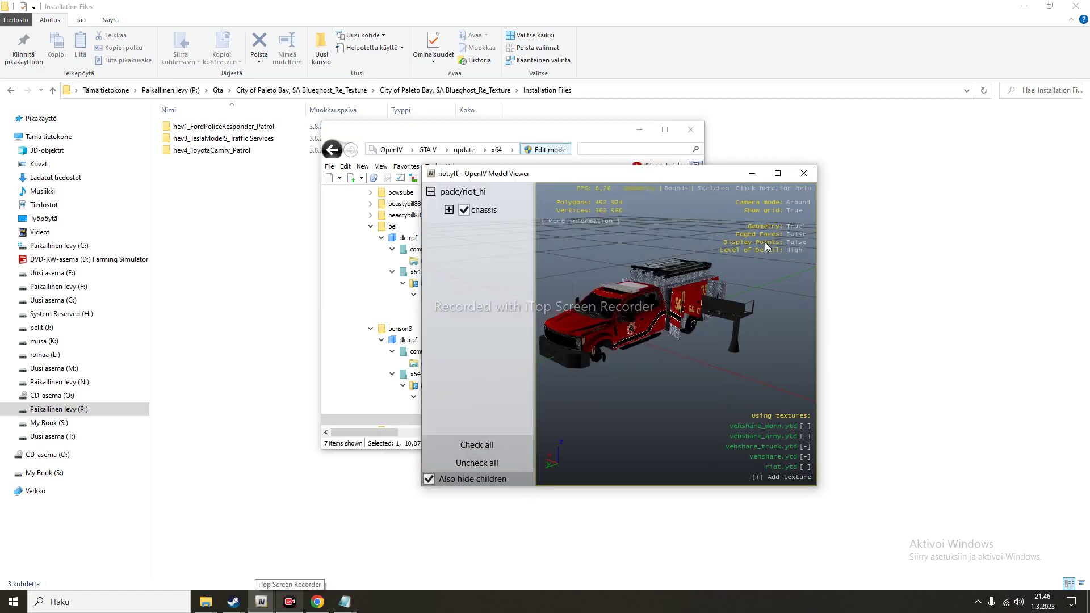
left_click(778, 174)
- Examine the riot fire truck model from the front, rear and side, and close the model viewer
scroll(756, 247, "up", 3)
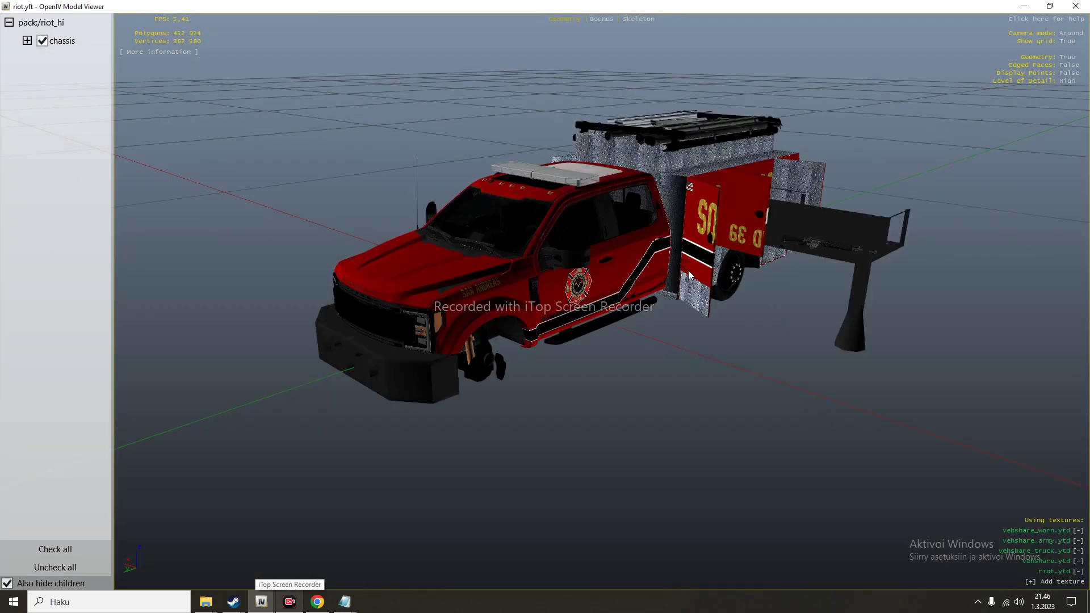
left_click_drag(599, 278, 732, 250)
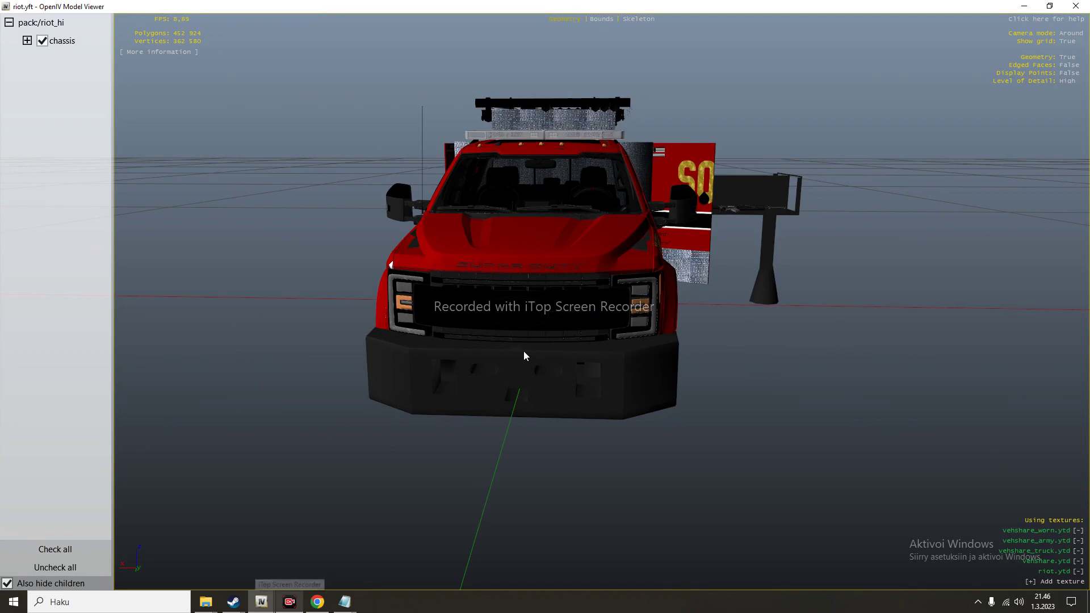
scroll(524, 351, "up", 3)
scroll(523, 351, "up", 5)
scroll(510, 346, "down", 5)
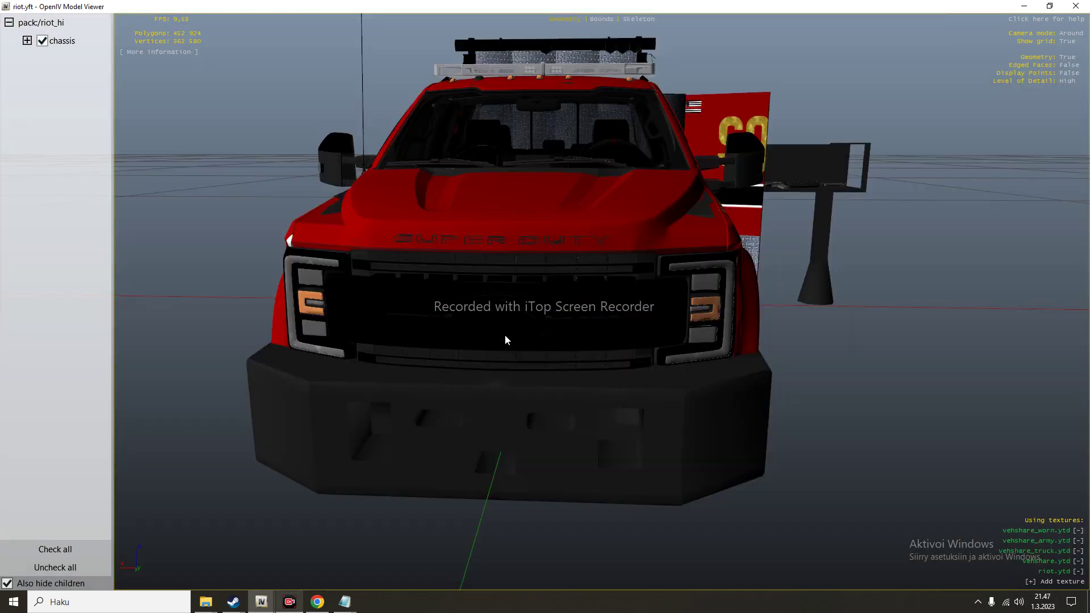
scroll(506, 335, "up", 1)
left_click_drag(433, 305, 590, 271)
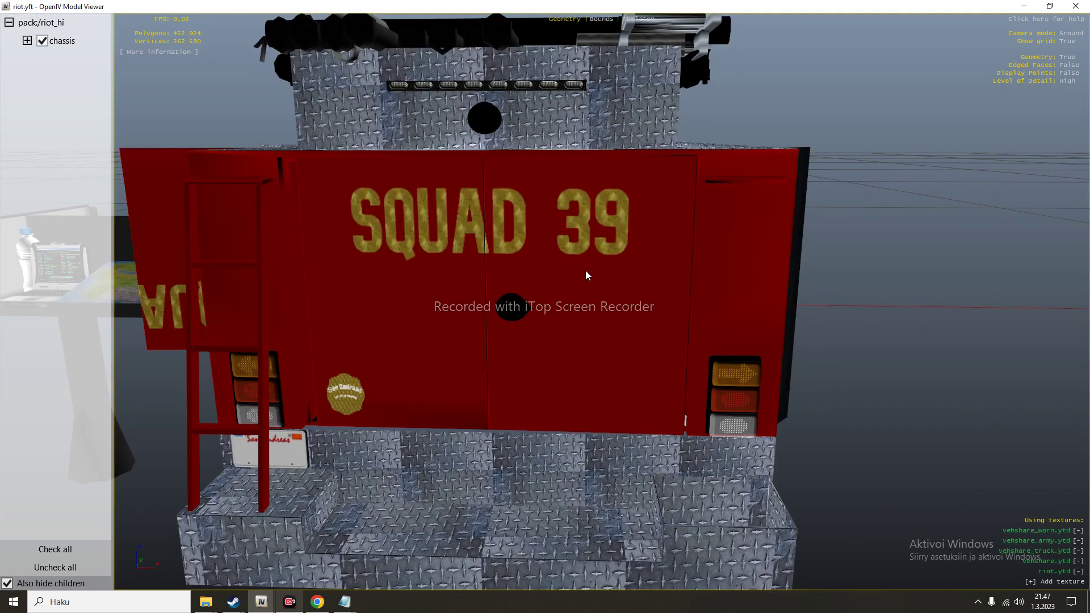
scroll(425, 277, "down", 3)
left_click_drag(426, 280, 605, 285)
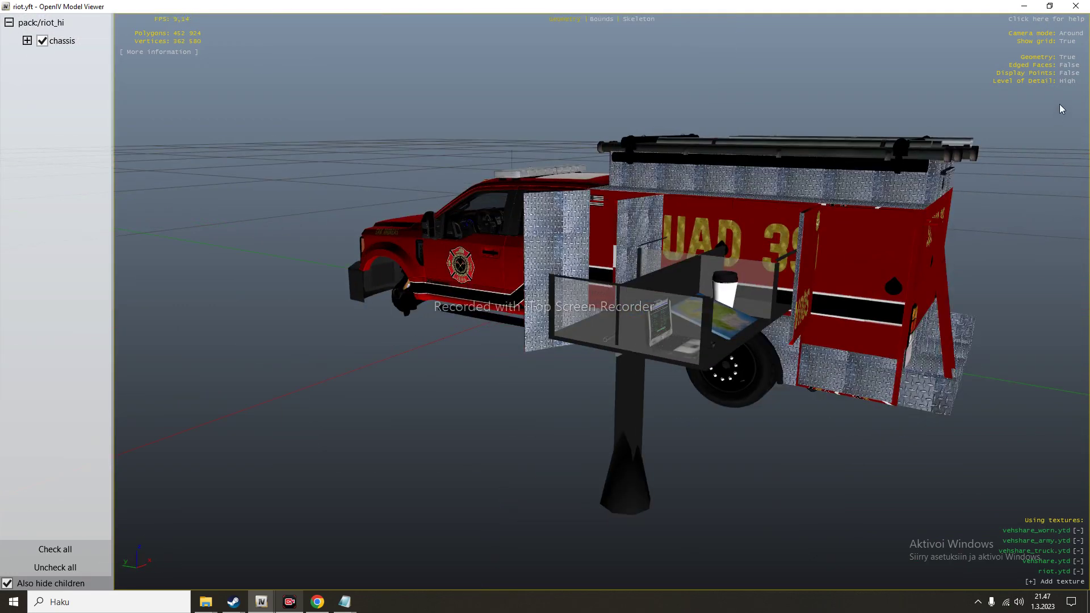
left_click(1076, 6)
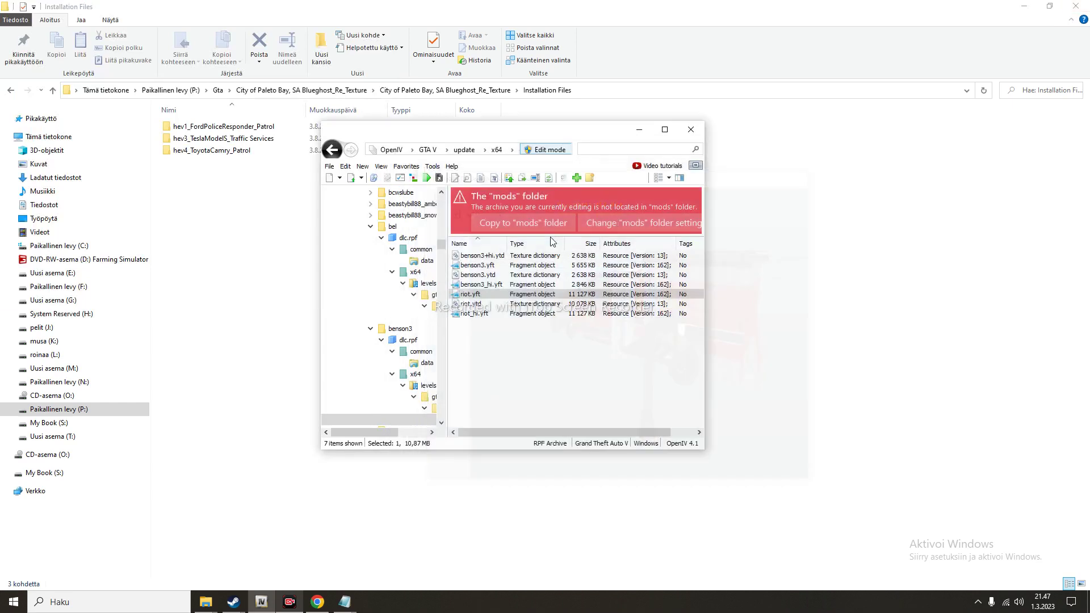
- Open the riot.ytd texture dictionary, view the f450d_sign_2 texture, and close the editor without saving
left_click(477, 313)
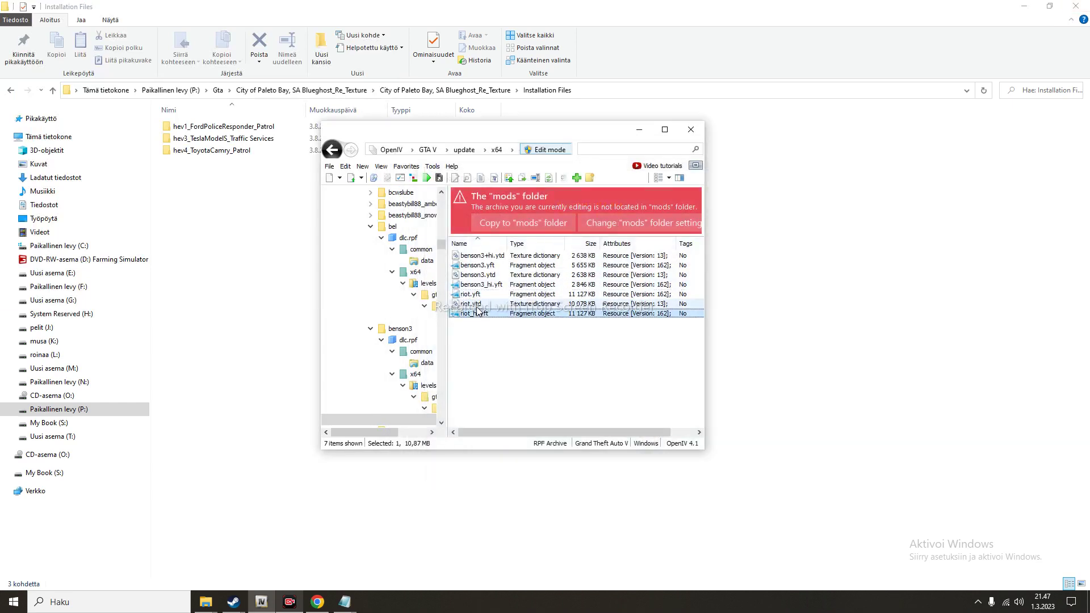
left_click(476, 304)
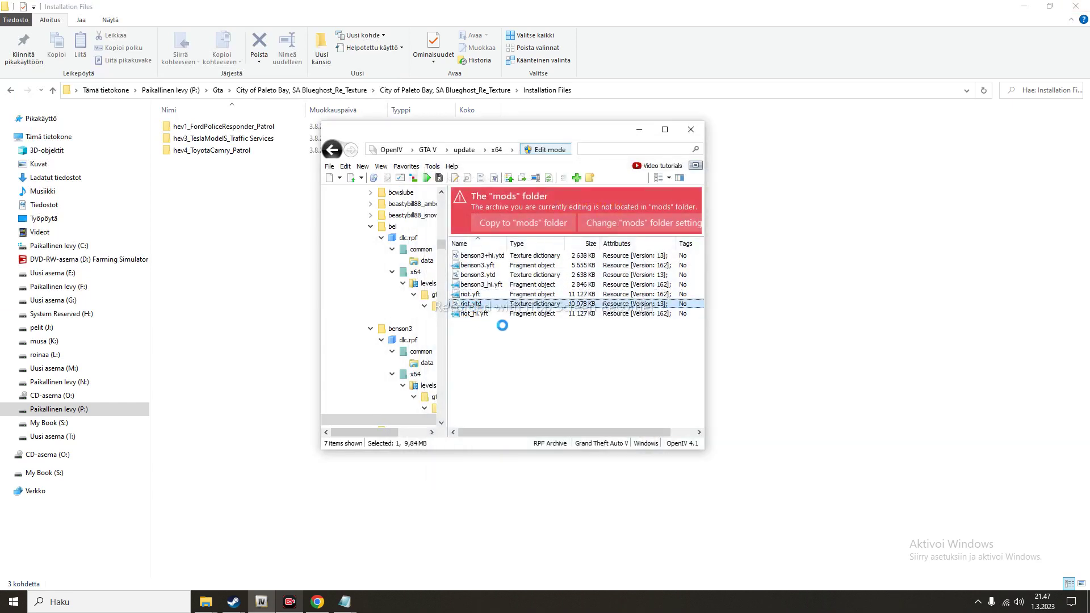
scroll(355, 335, "down", 10)
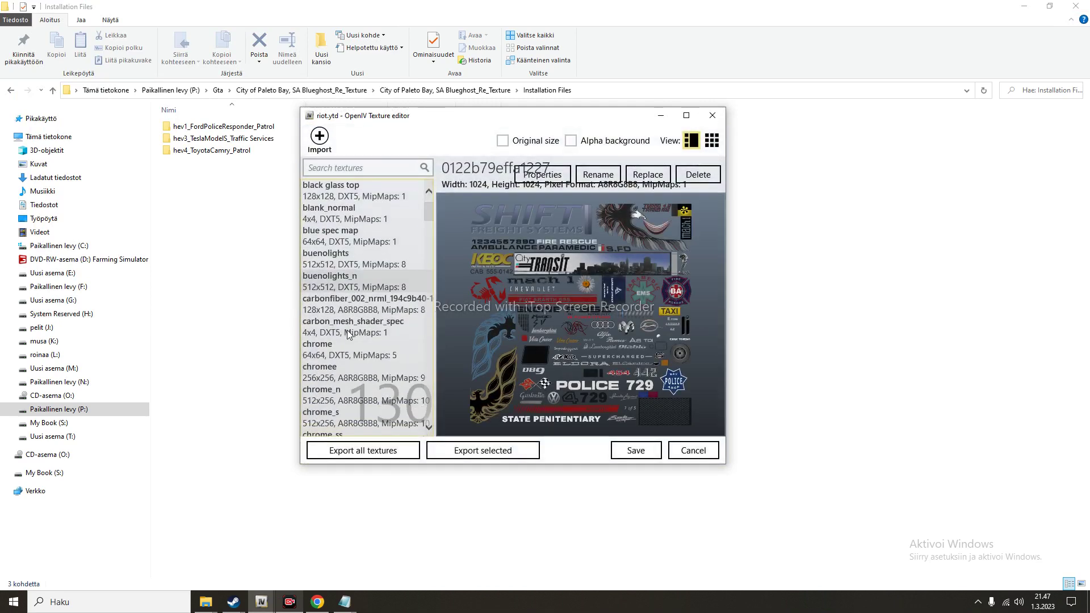
scroll(345, 322, "down", 3)
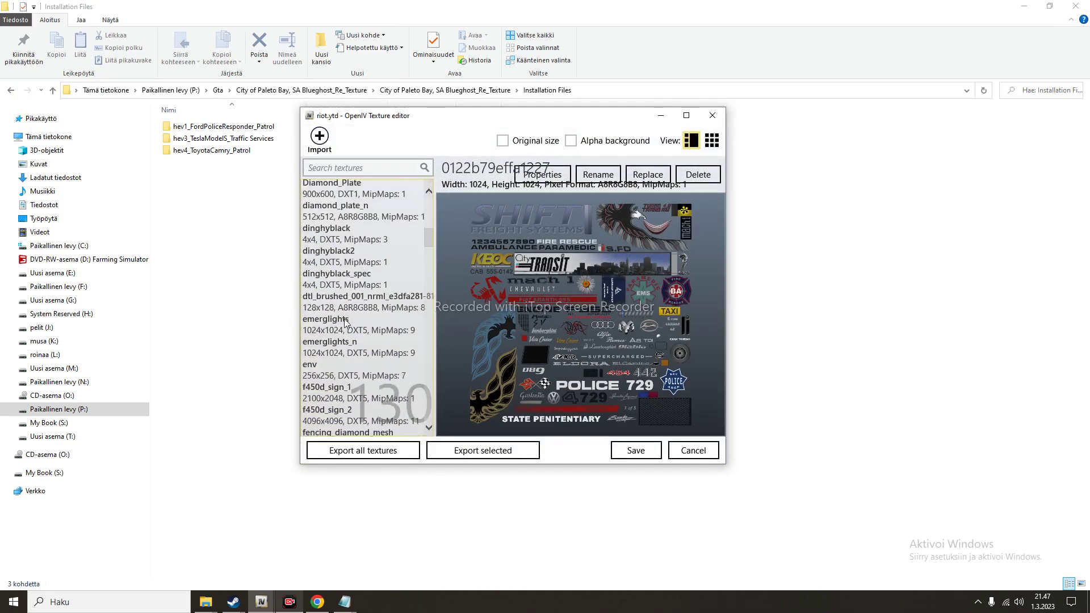
left_click(337, 366)
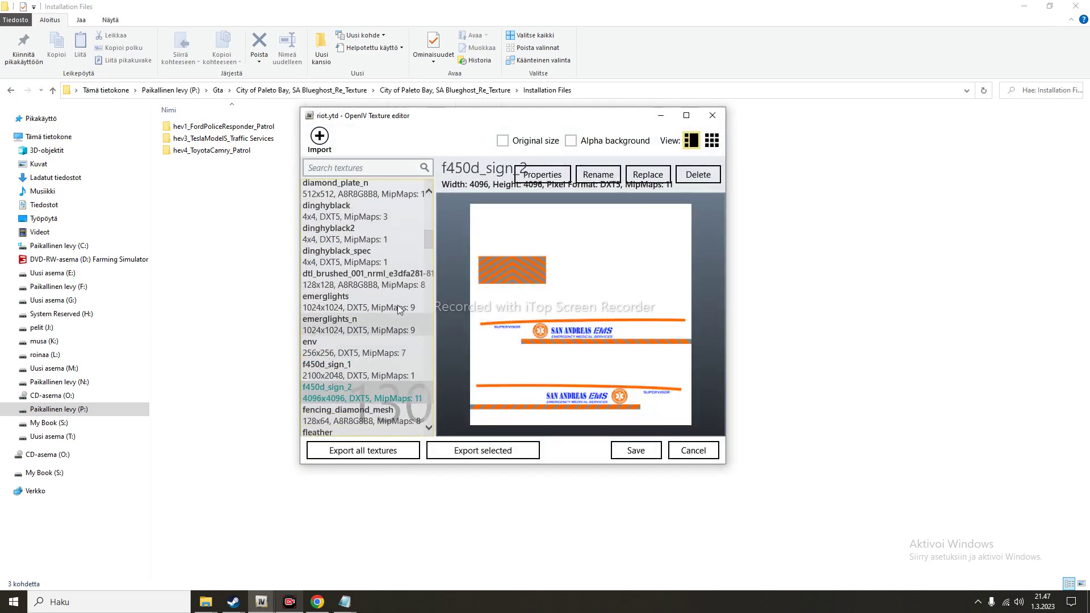
key("Down")
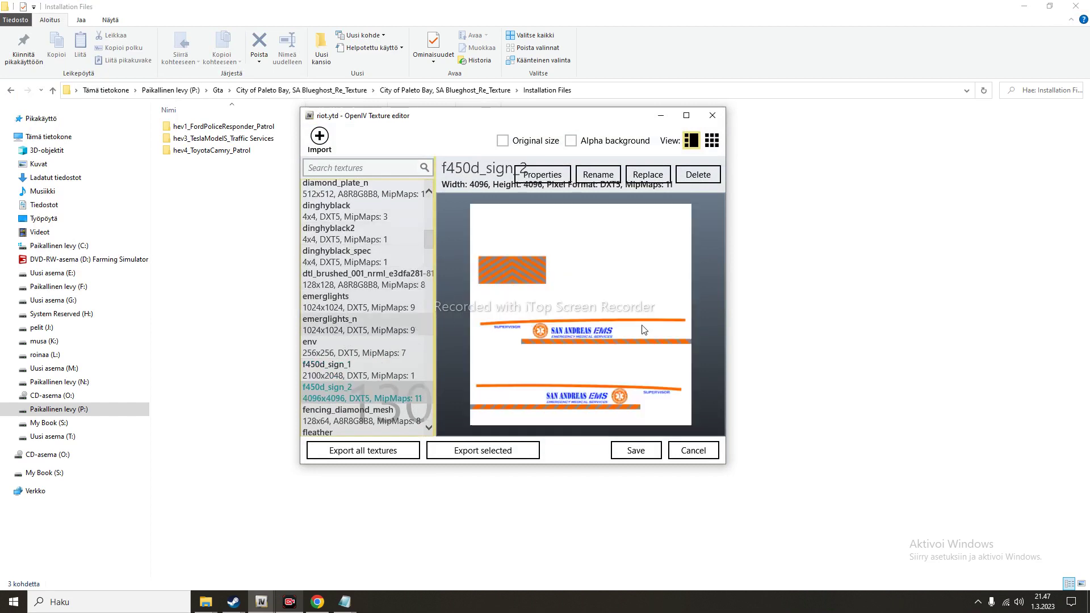
left_click(690, 452)
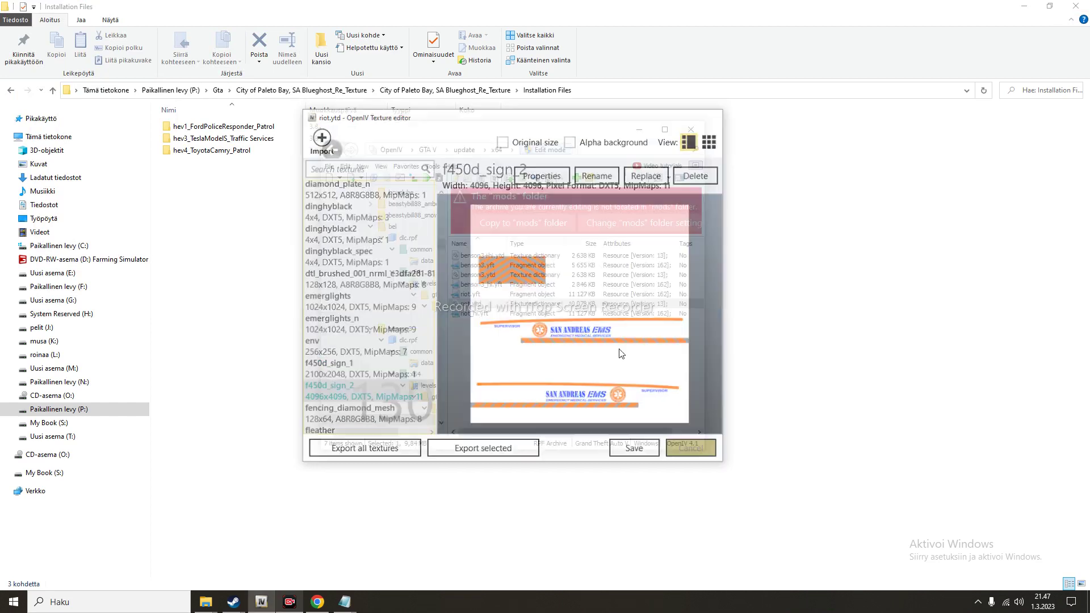
- Open benson3.yft in a maximized model viewer, examine the van model, and close the viewer
double_click(509, 267)
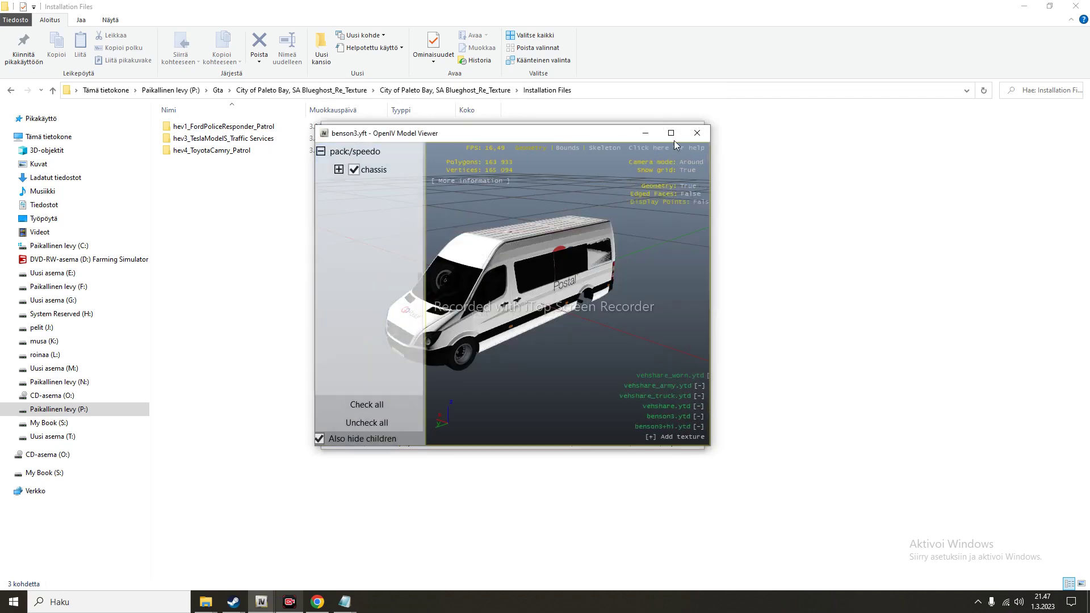
left_click(671, 134)
left_click_drag(564, 207, 520, 168)
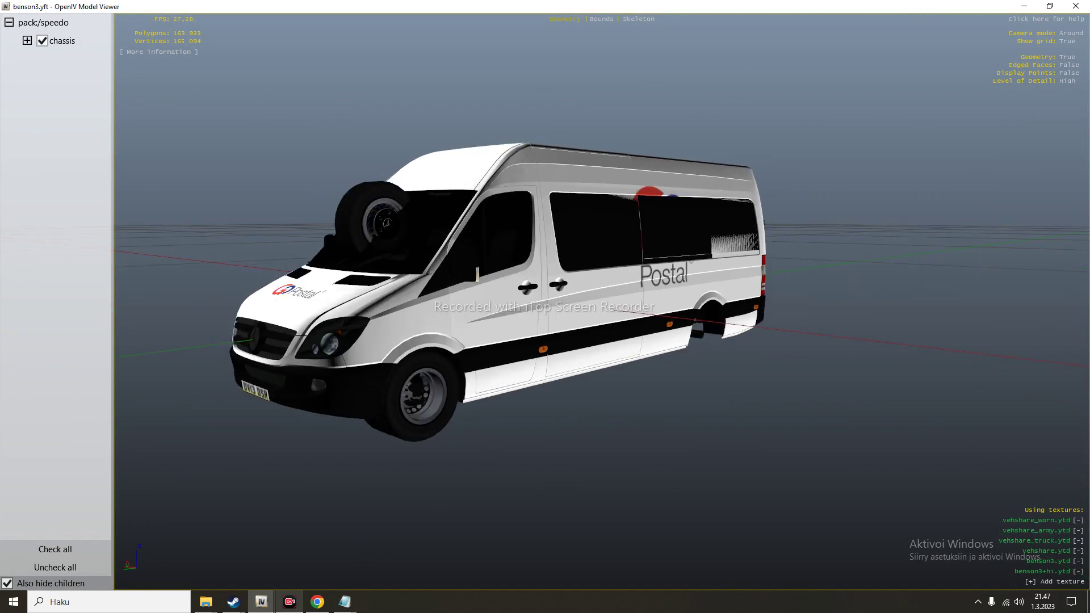
left_click(1071, 12)
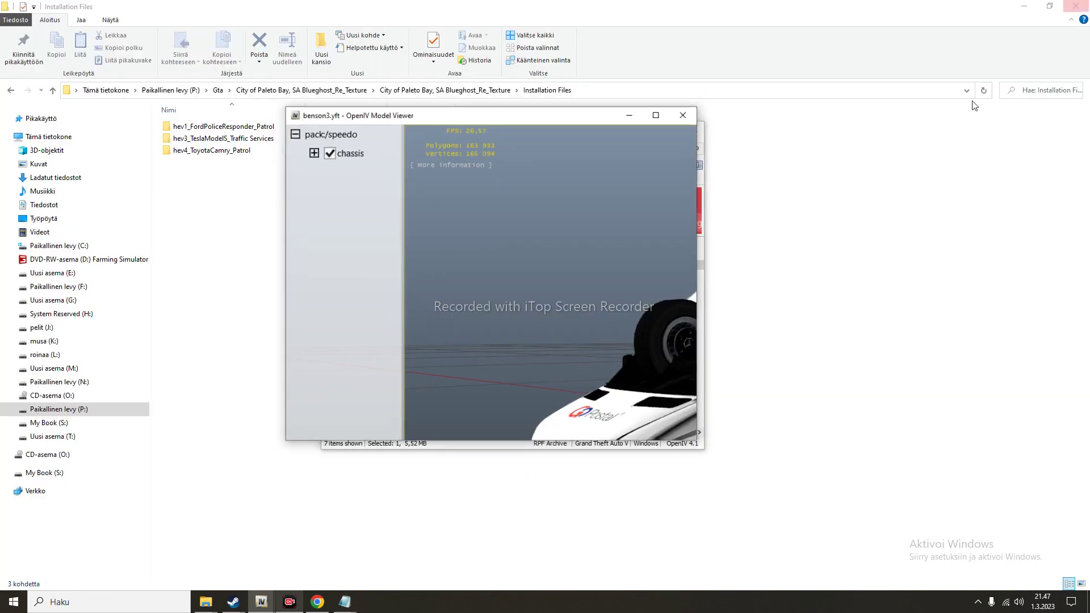
- Open benson3+hi.ytd, look through the livery textures from Car_sign_1 to Car_sign_12, and close the editor without saving
double_click(486, 256)
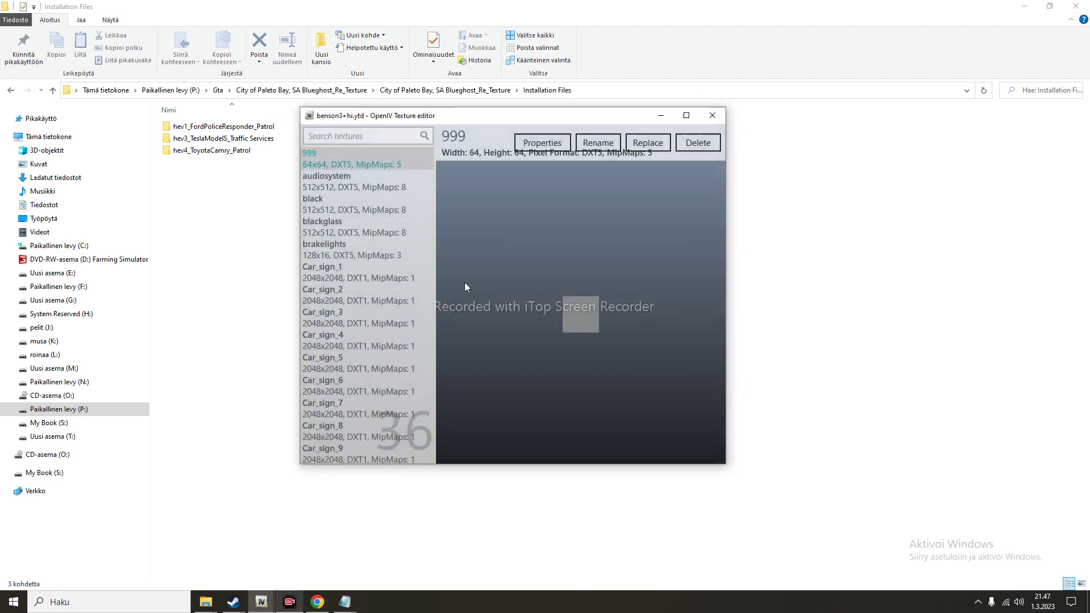
left_click(345, 287)
key("Down")
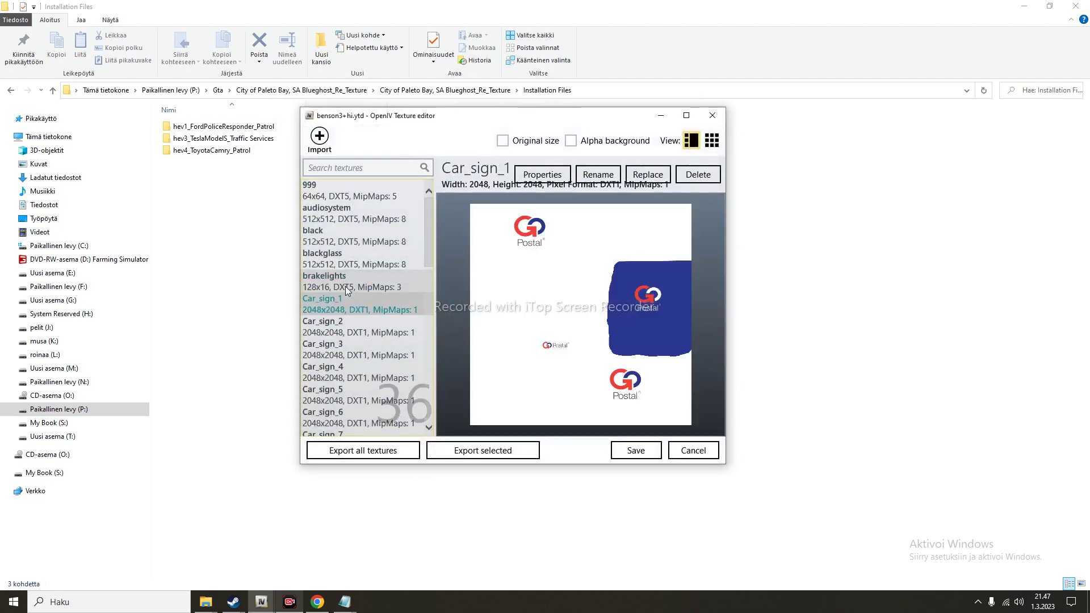
key("Down")
key("Down")
key("Down")
key("Down")
key("Down")
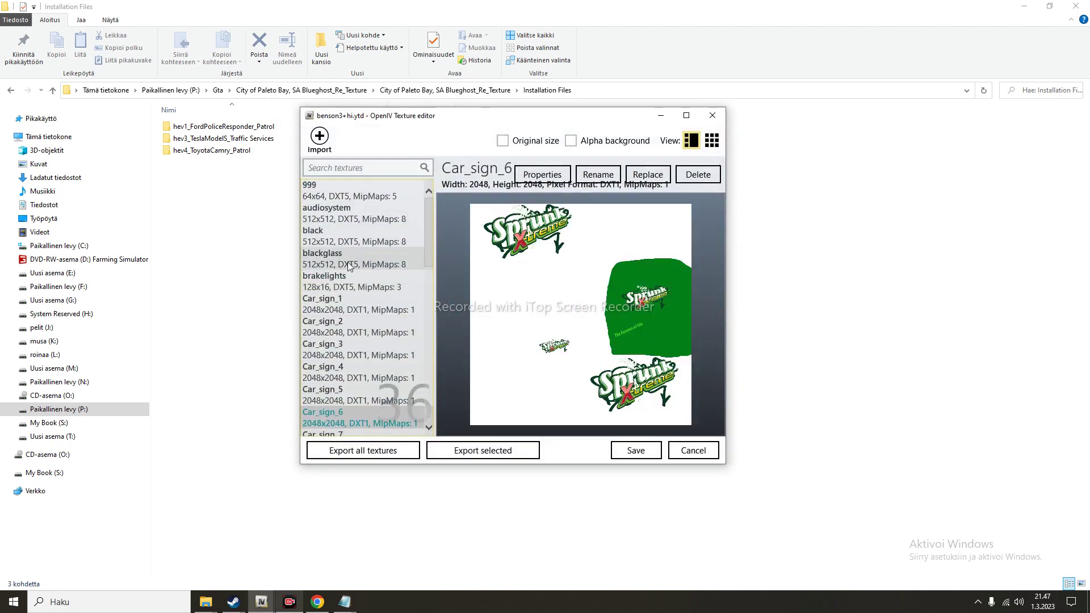
key("Down")
key("Down")
key("Down")
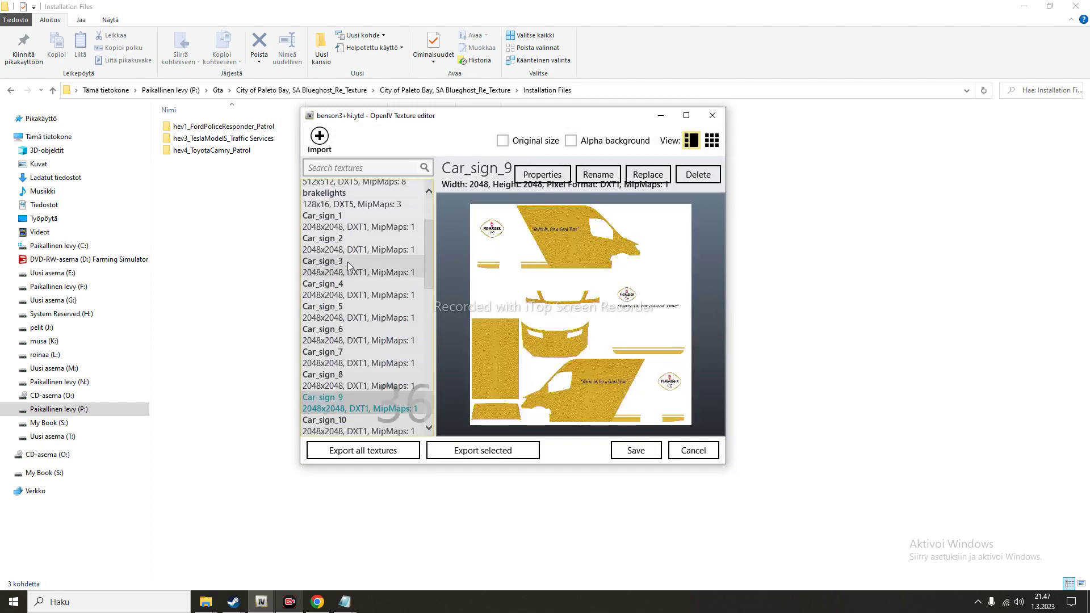
key("Down")
key("Down")
key("Down")
key("Down")
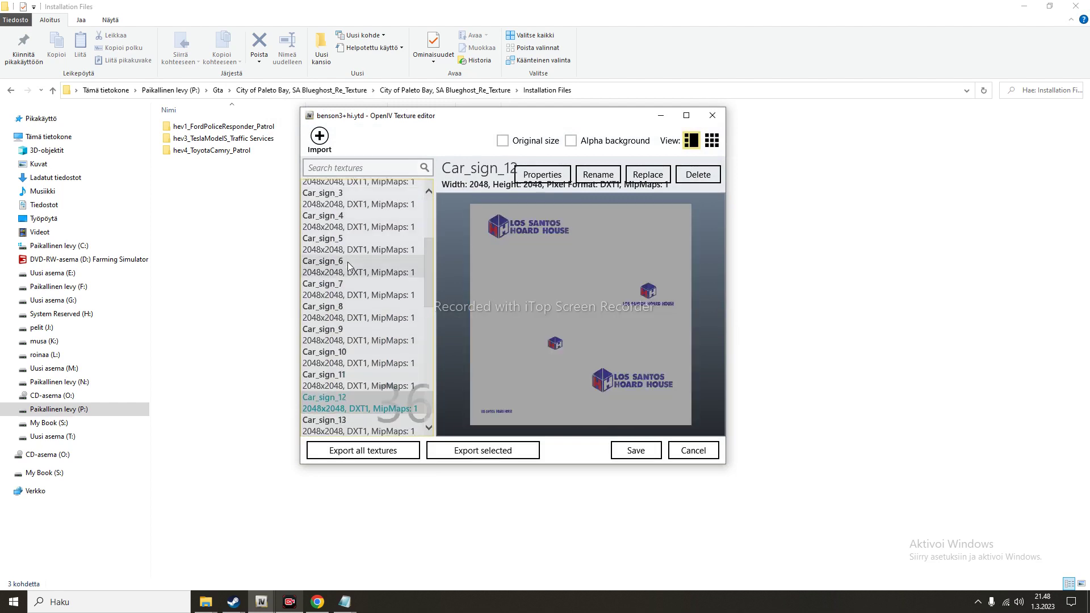
left_click(693, 451)
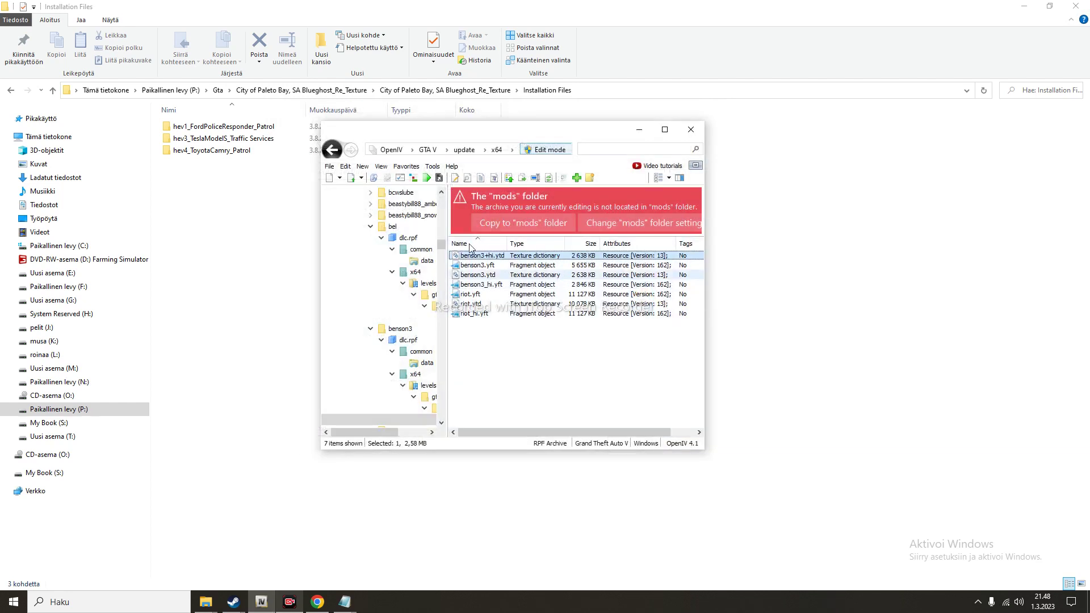
- Go back from vehicles.rpf to the root of benson3's dlc.rpf
left_click(332, 149)
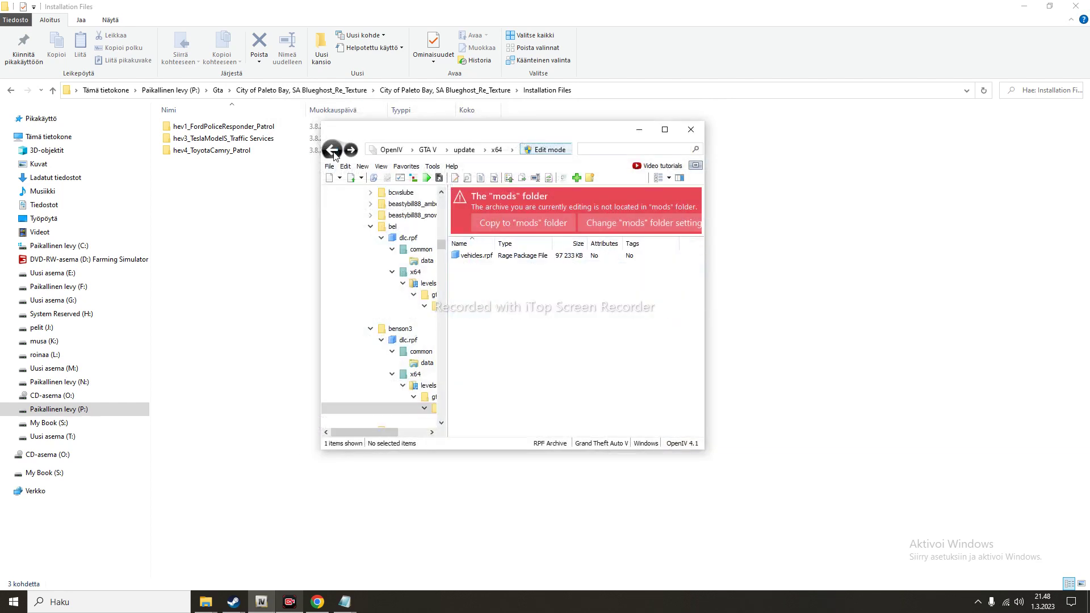
left_click(333, 150)
left_click(333, 149)
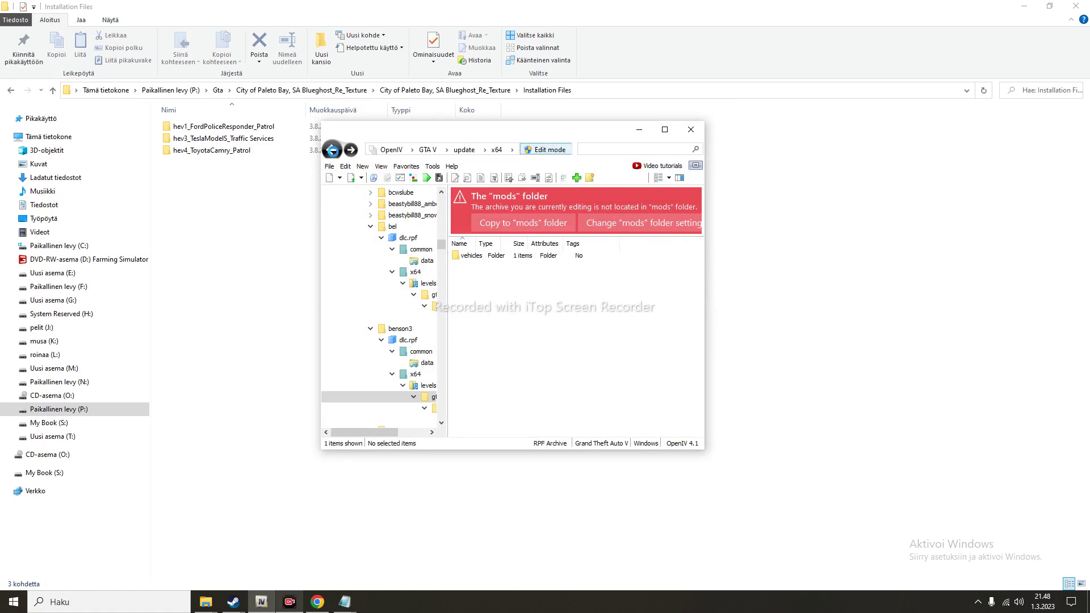
left_click(333, 150)
left_click(333, 150)
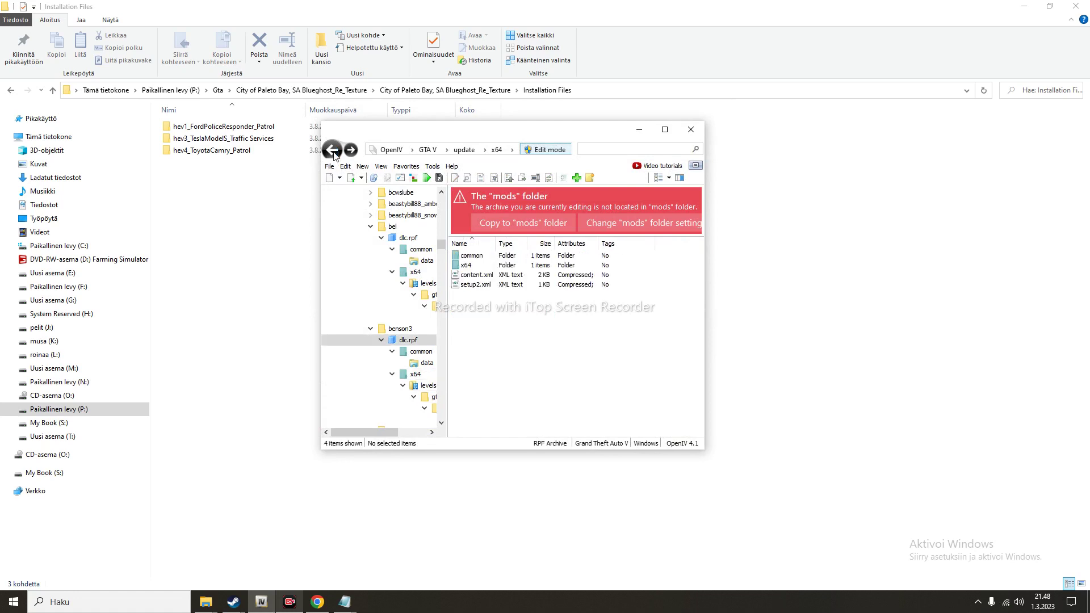
- Open the common/data folder in dlc.rpf and open vehicles.meta for editing
left_click(485, 258)
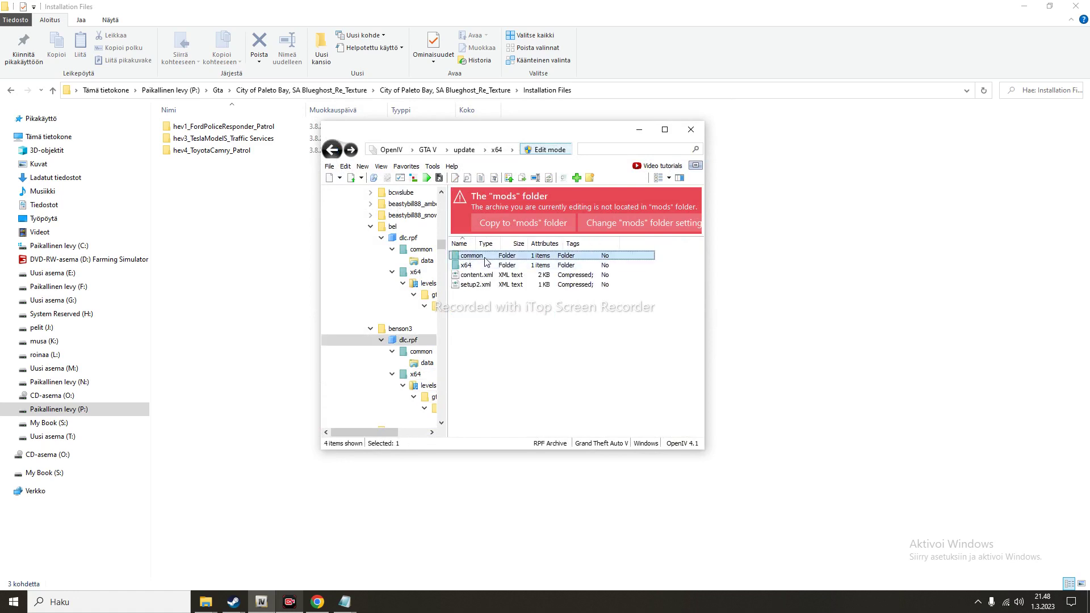
double_click(485, 259)
double_click(484, 257)
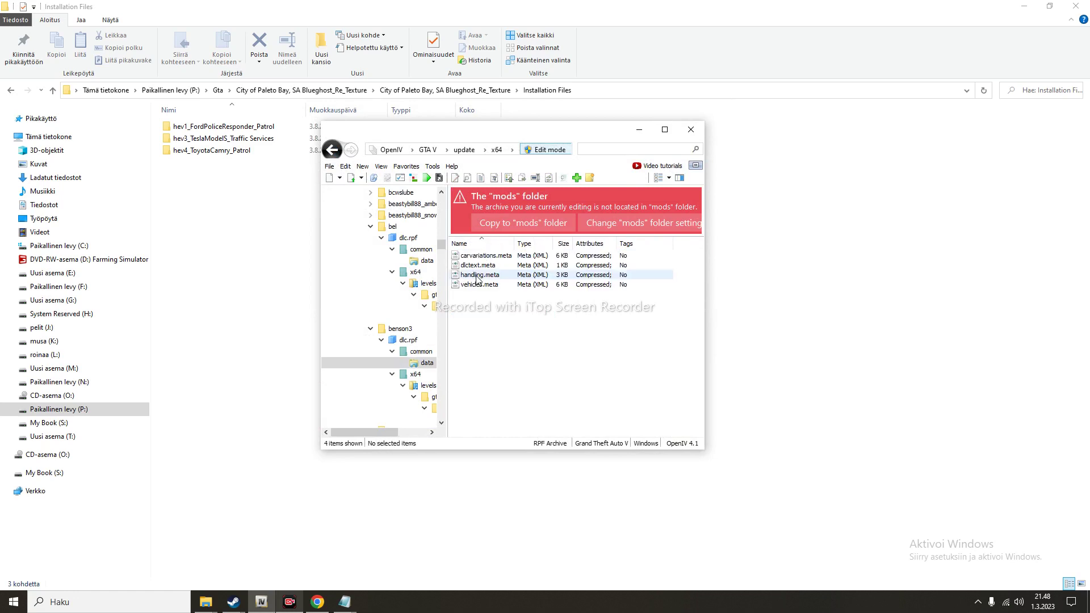
right_click(480, 284)
left_click(503, 302)
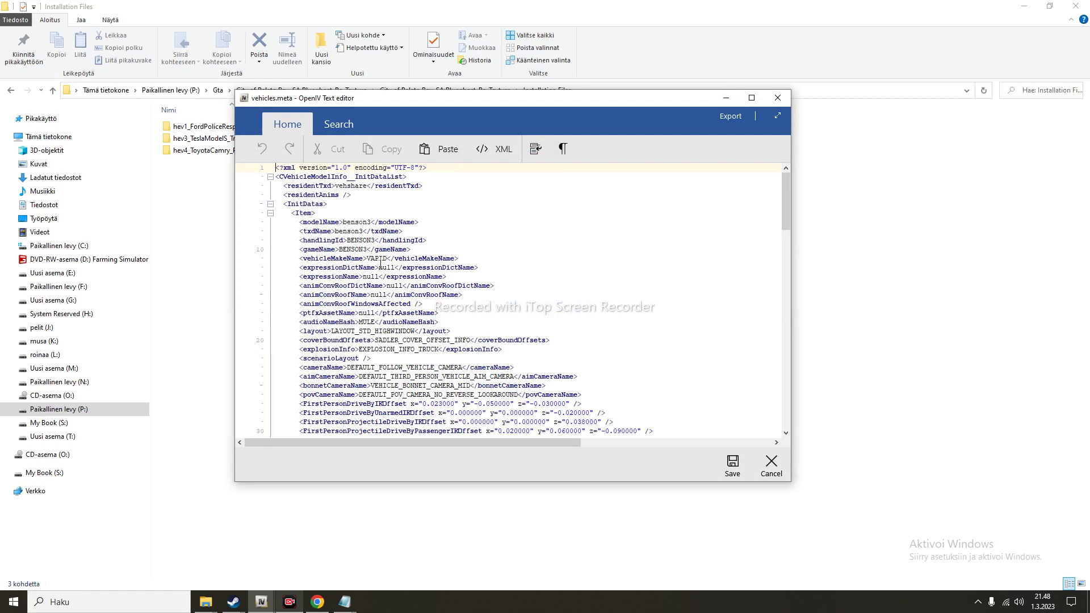
- In vehicles.meta, set the benson3 vehicleMakeName to MERSU and its gameName to PRINTER
double_click(377, 259)
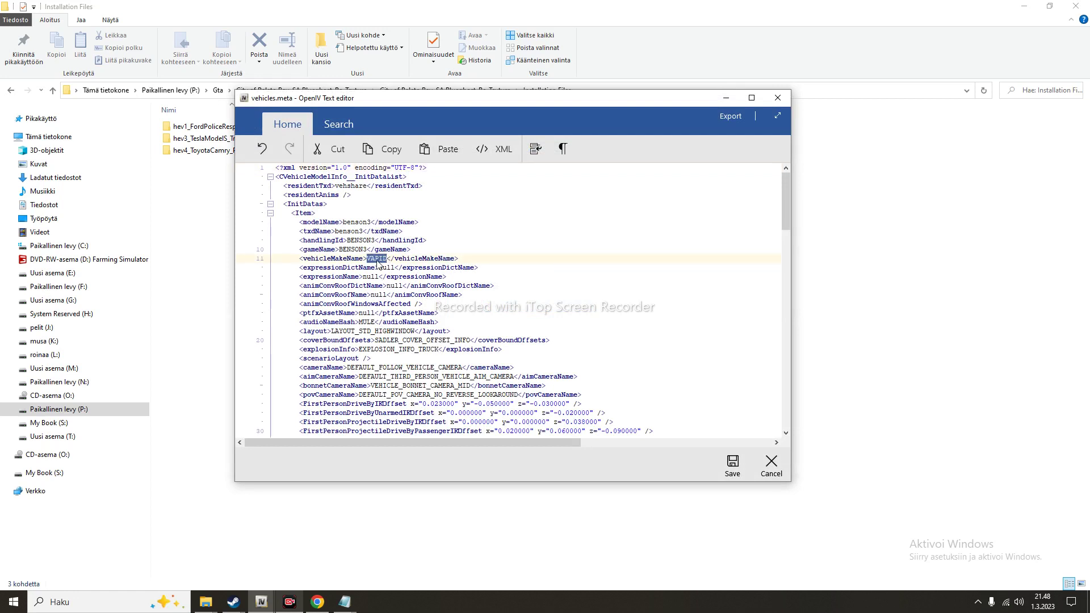
type("MERS")
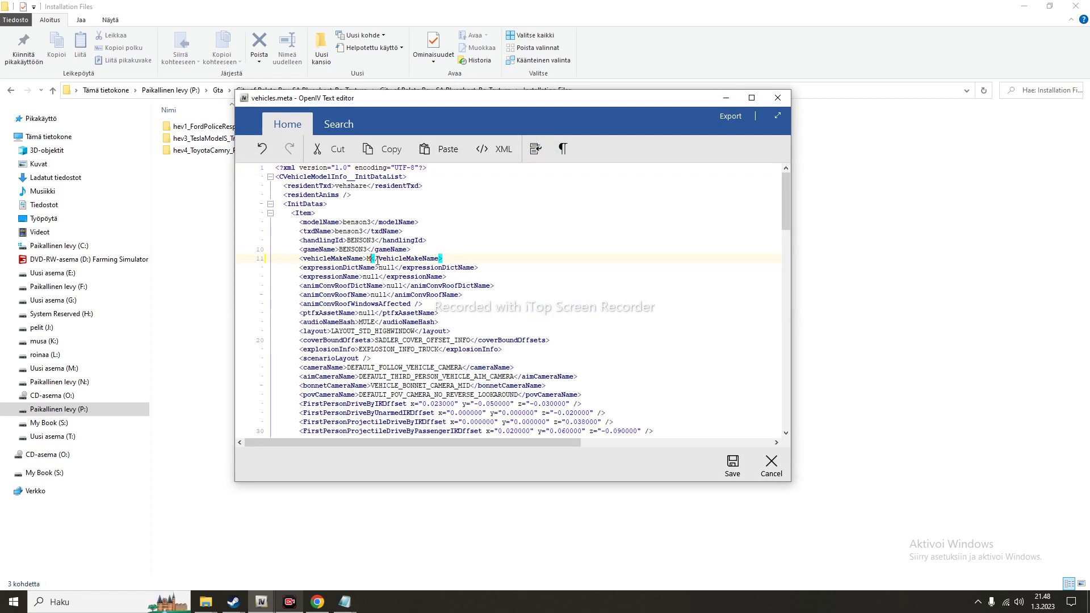
type("U")
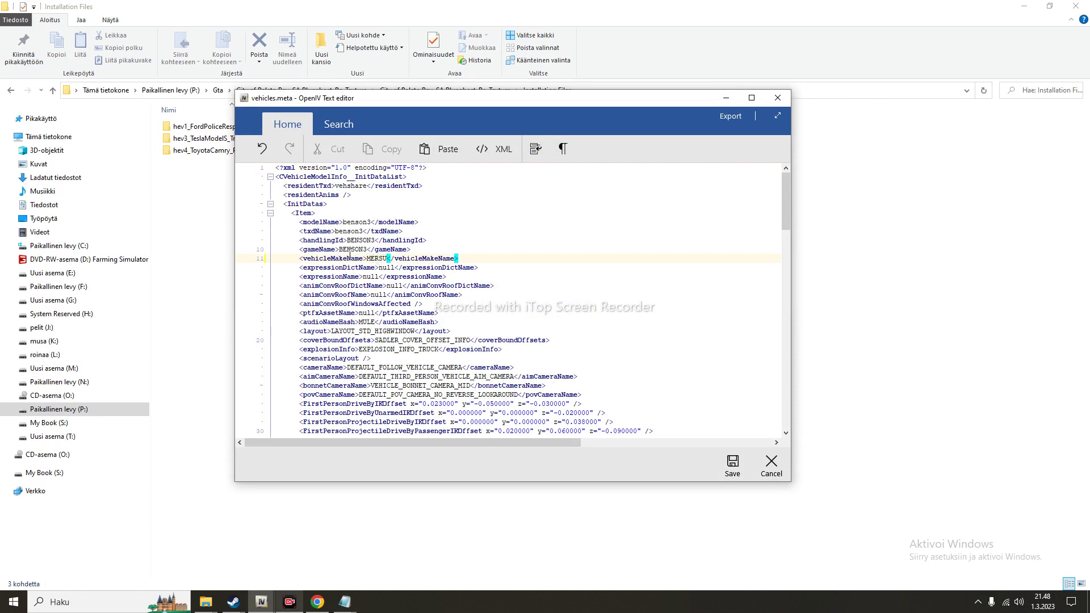
double_click(357, 250)
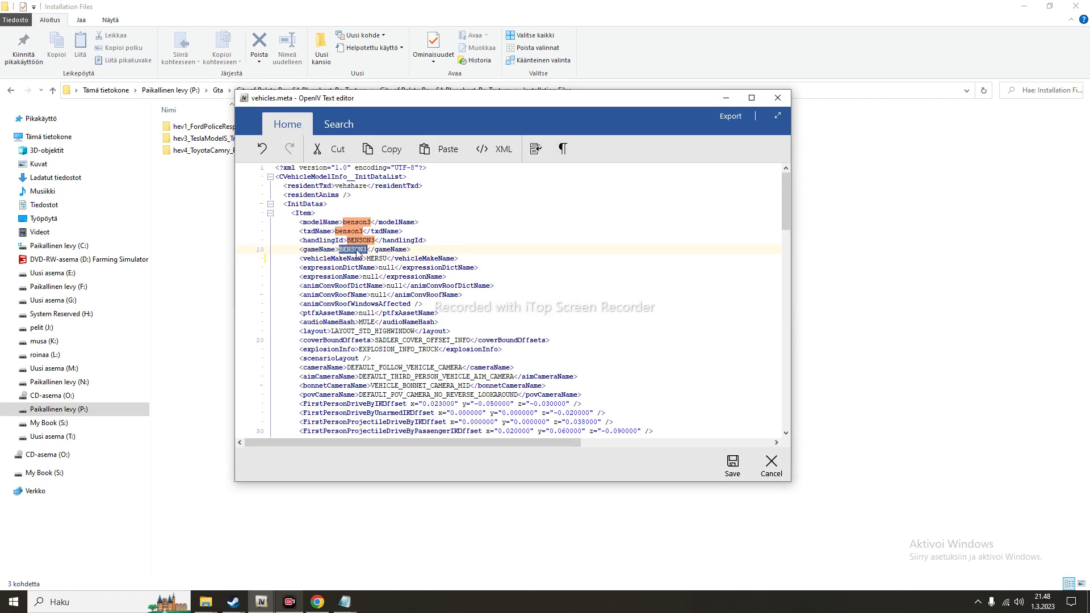
type("PRINTE")
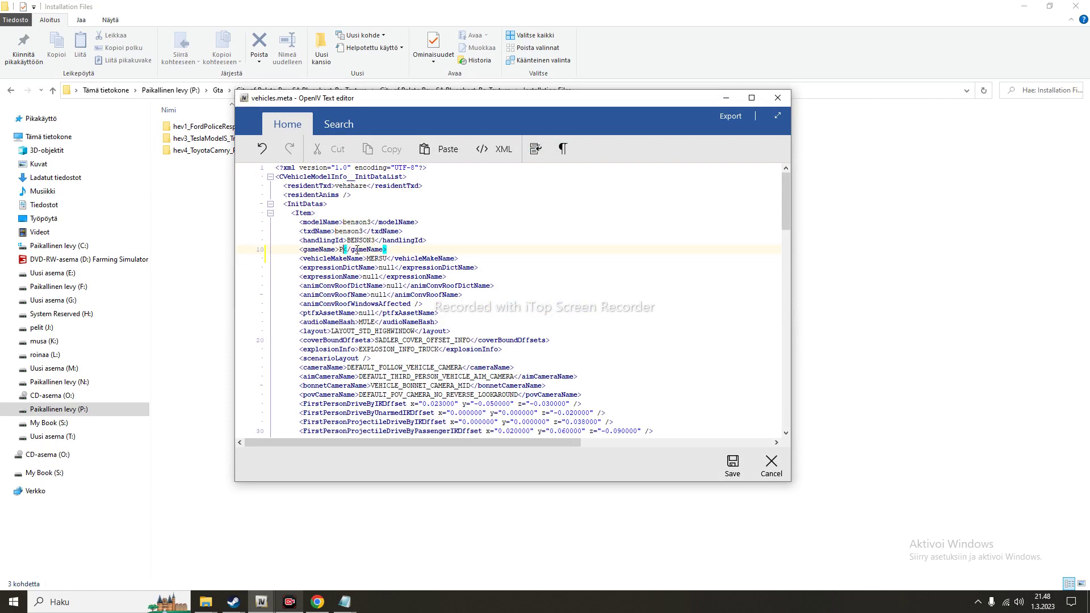
type("R")
- Check the XML syntax of vehicles.meta twice and save the edited file
left_click(486, 152)
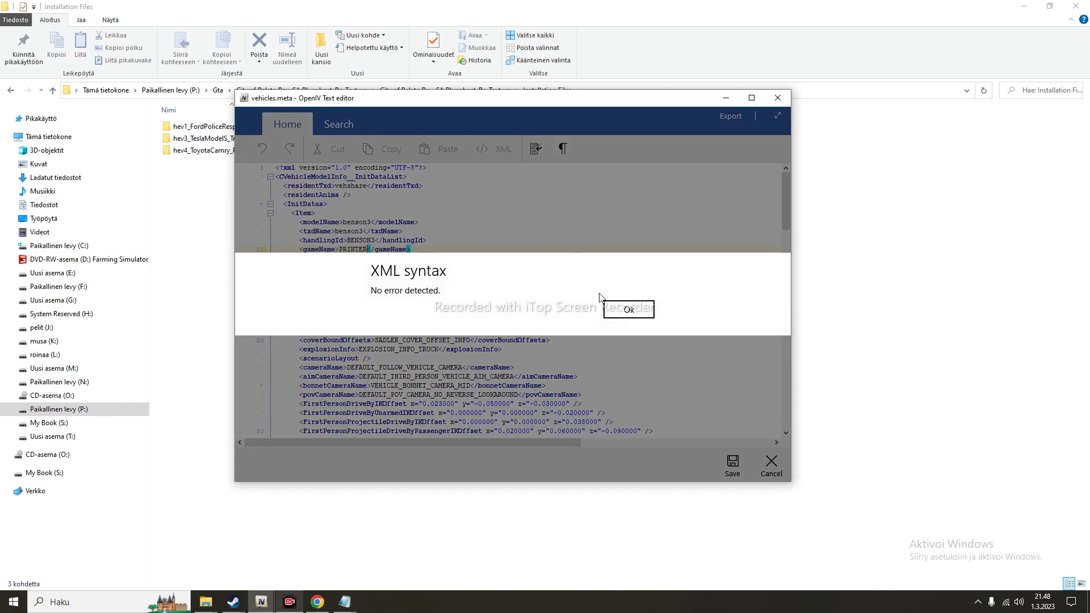
left_click(628, 309)
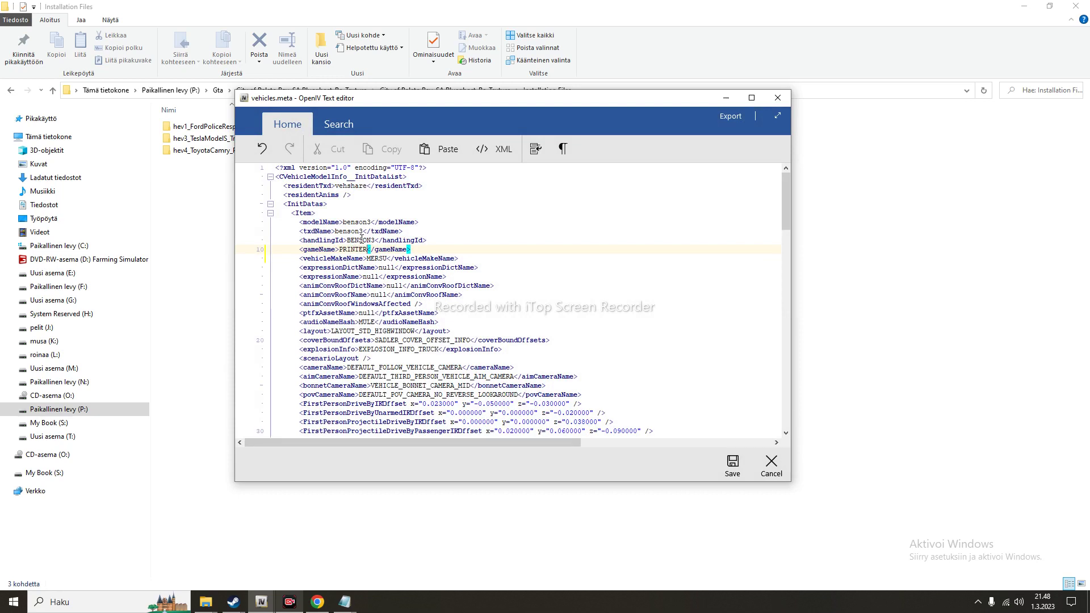
left_click(509, 151)
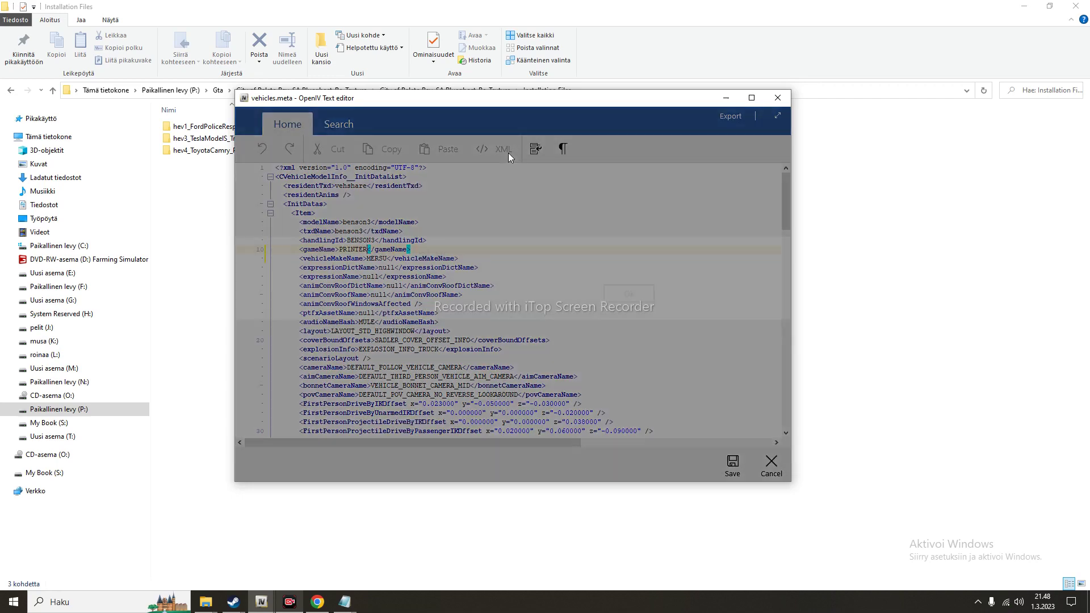
left_click(629, 309)
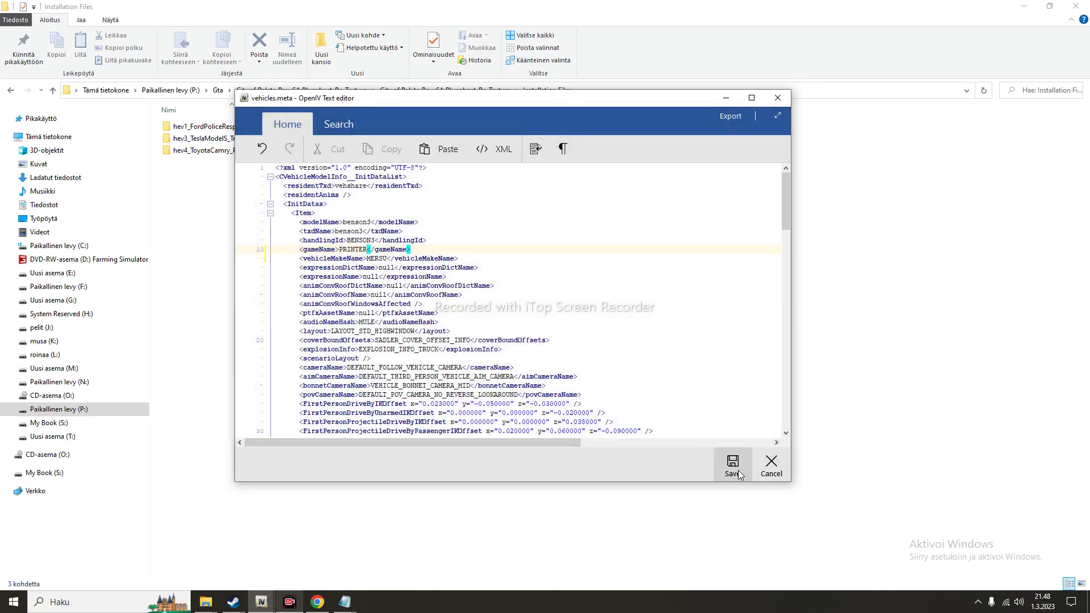
left_click(739, 475)
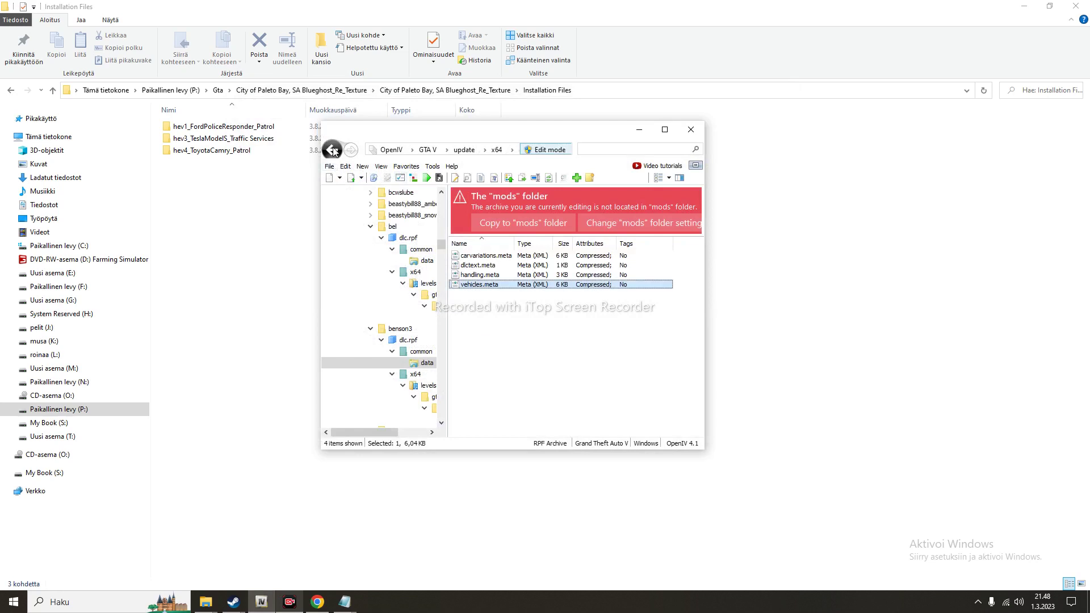
- Go back from the common/data folder to the root of benson3's dlc.rpf
left_click(334, 149)
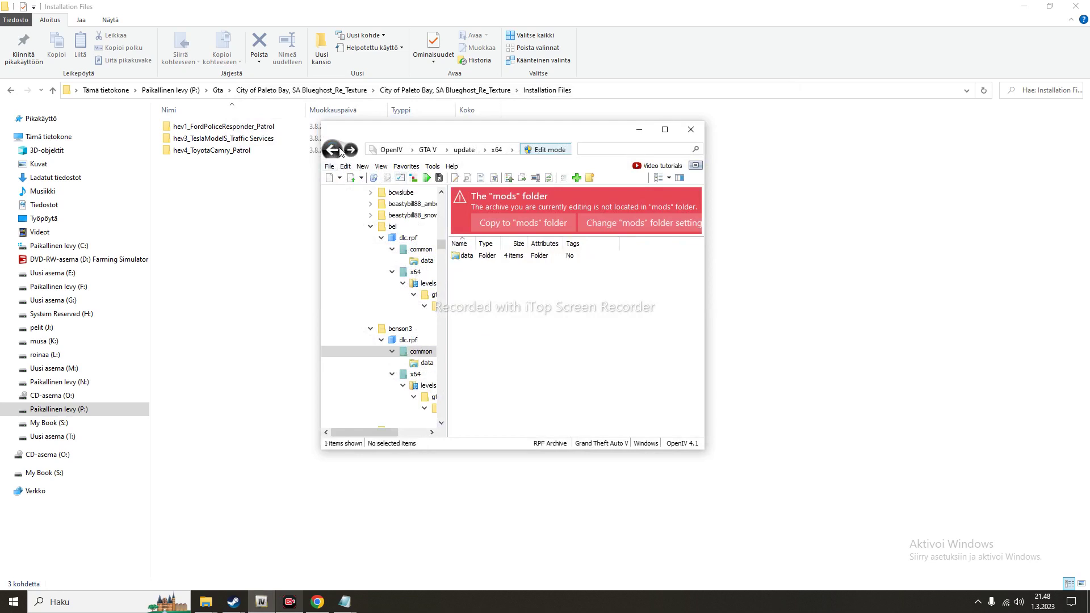
left_click(348, 152)
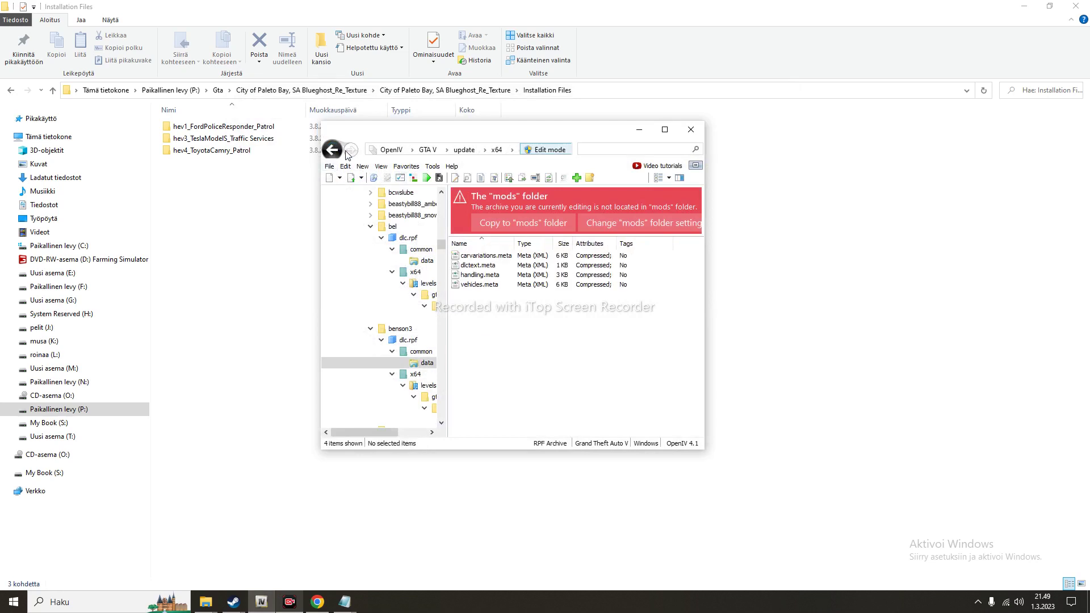
left_click(333, 150)
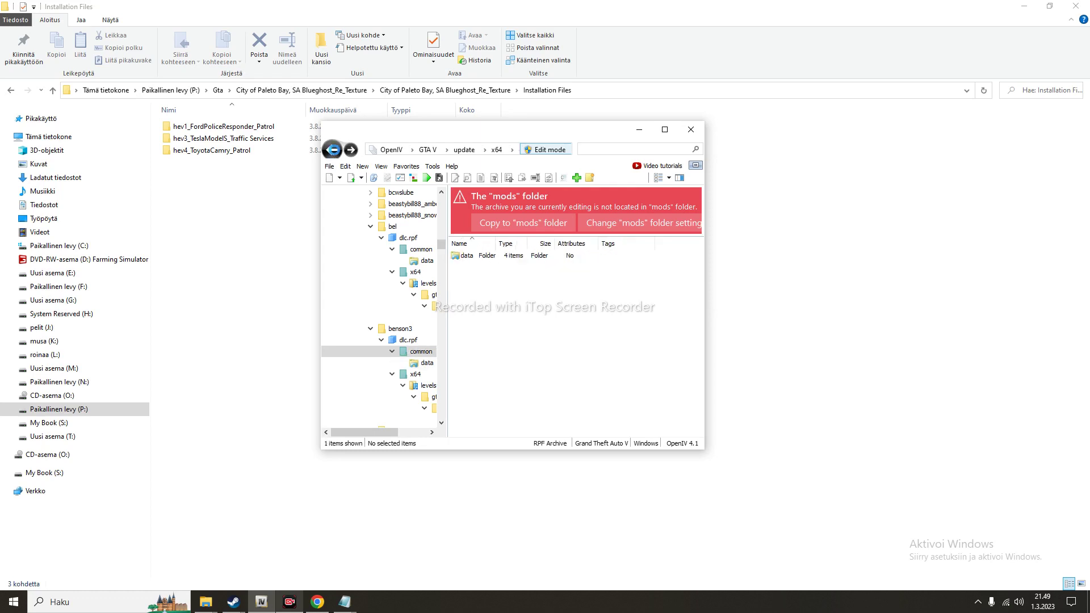
left_click(333, 150)
- Open the x64/levels/gta5/vehicles folder in benson3's dlc.rpf and open its vehicles.rpf archive
left_click(489, 266)
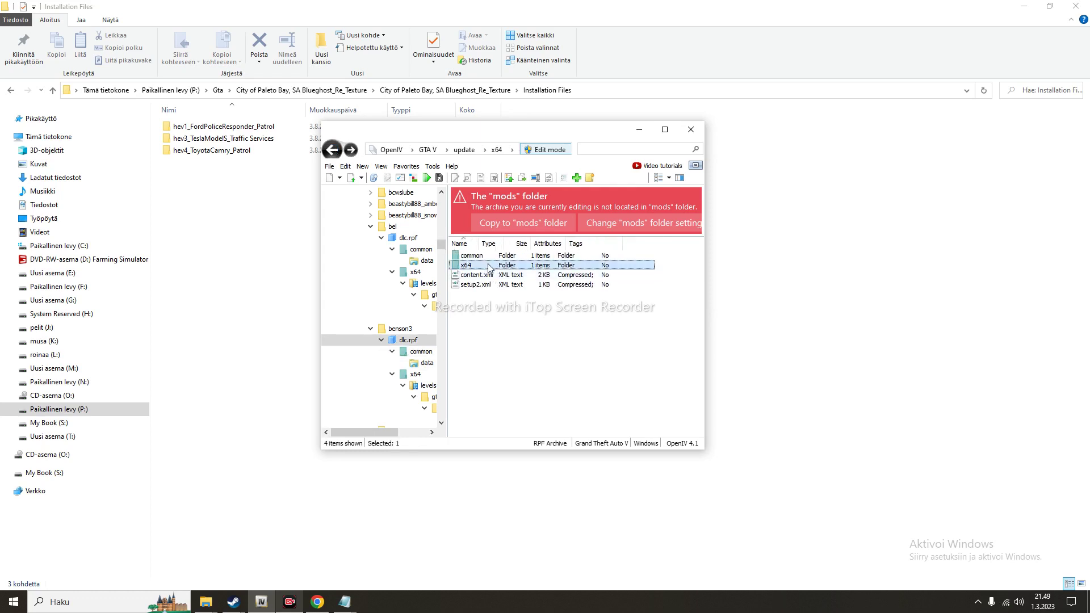
double_click(490, 266)
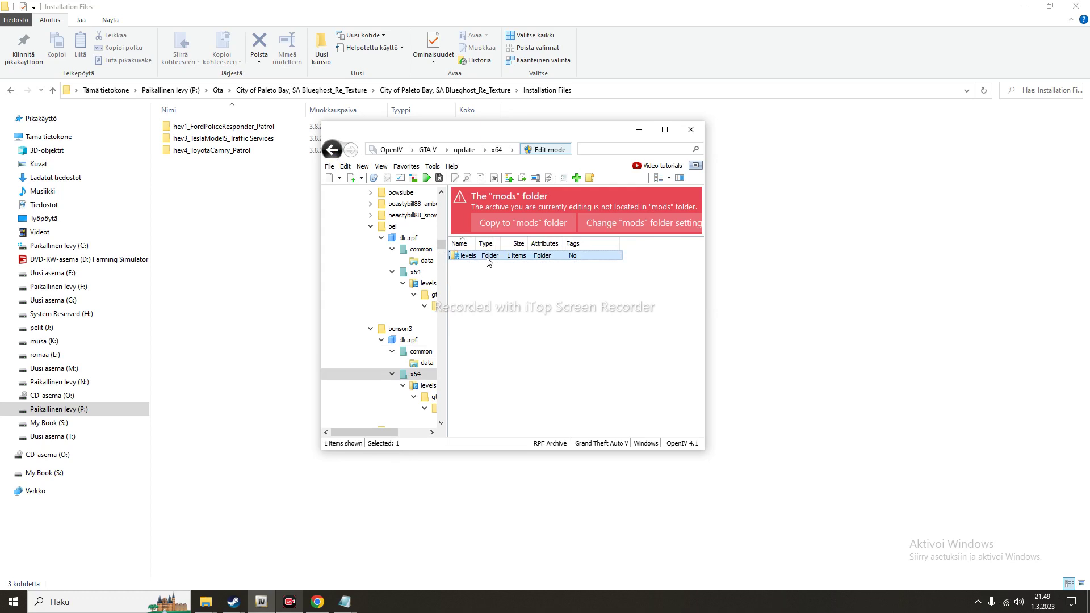
double_click(487, 256)
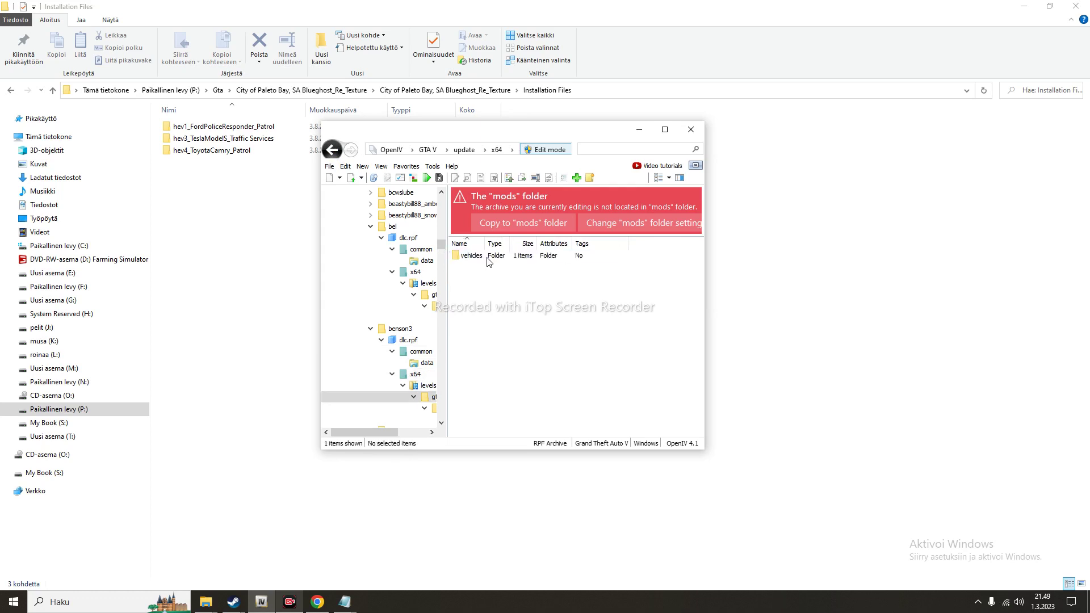
double_click(487, 256)
left_click(487, 257)
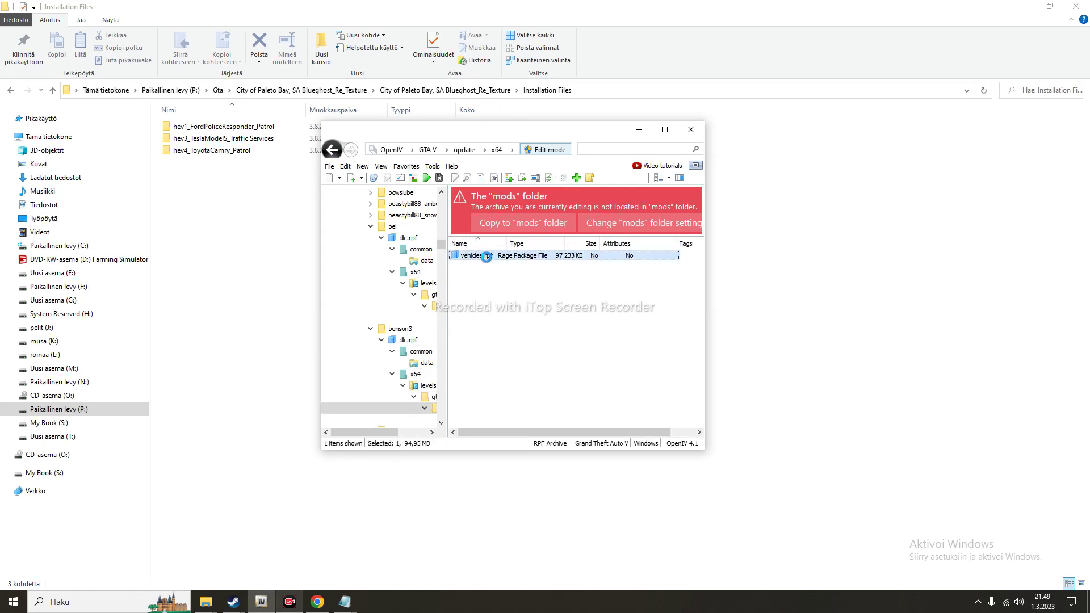
- Go back out of benson3's vehicles.rpf and dlc.rpf to the dlcpacks folder
left_click(332, 150)
left_click(332, 150)
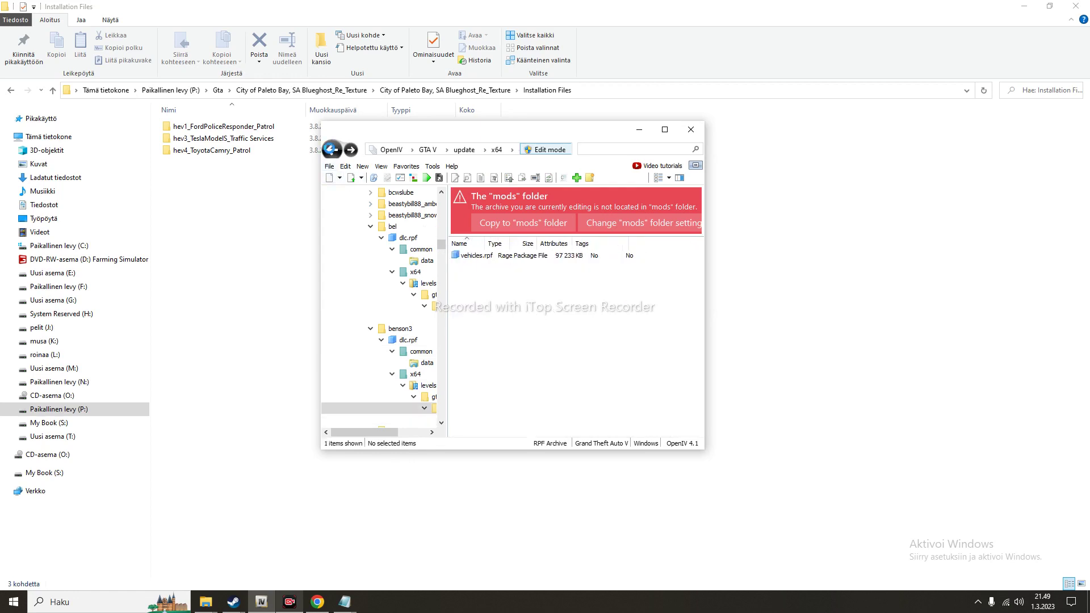
left_click(332, 150)
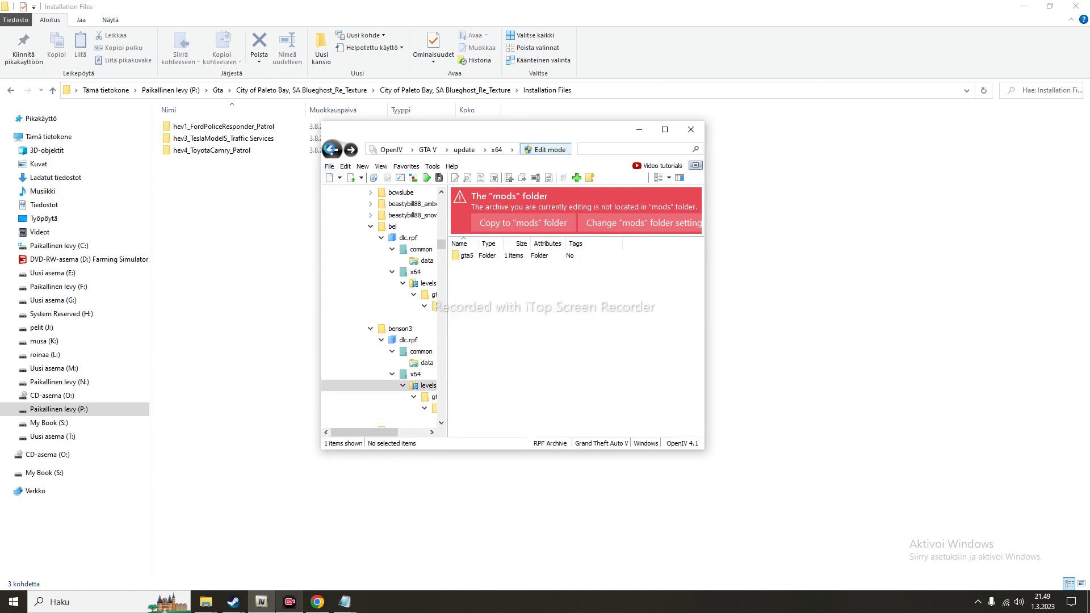
left_click(332, 150)
left_click(332, 150)
left_click(332, 151)
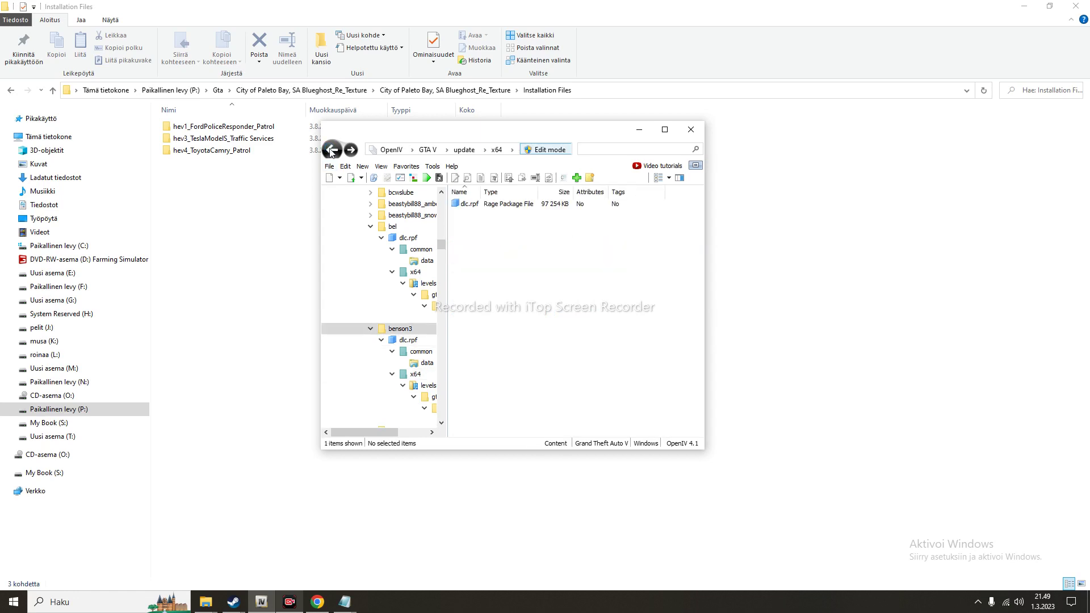
left_click(333, 150)
- Find the bensonpack folder in dlcpacks and open its dlc.rpf archive
left_click(520, 321)
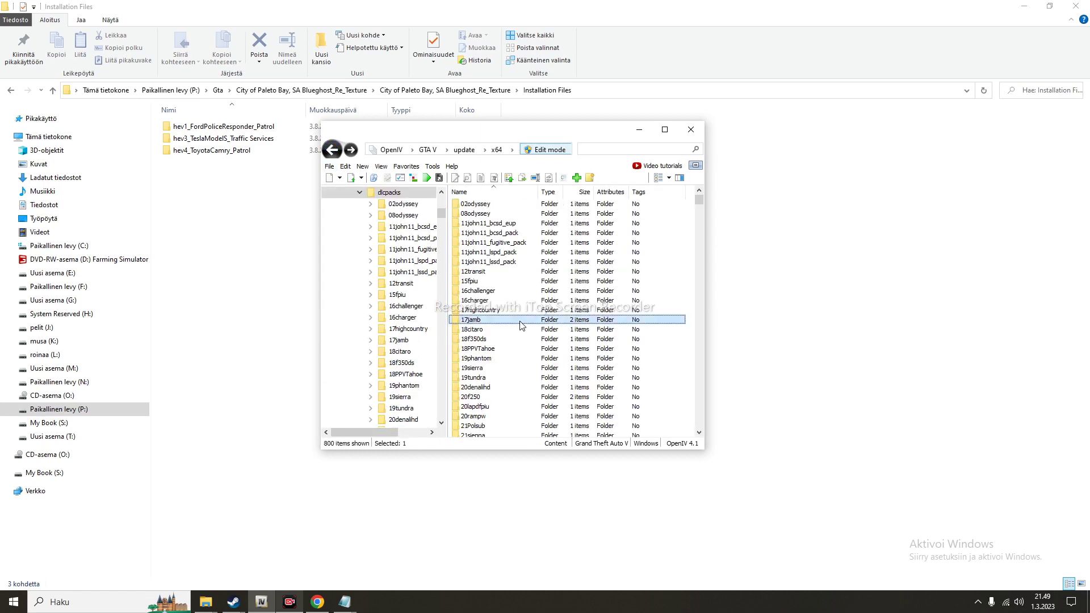
type("bcl")
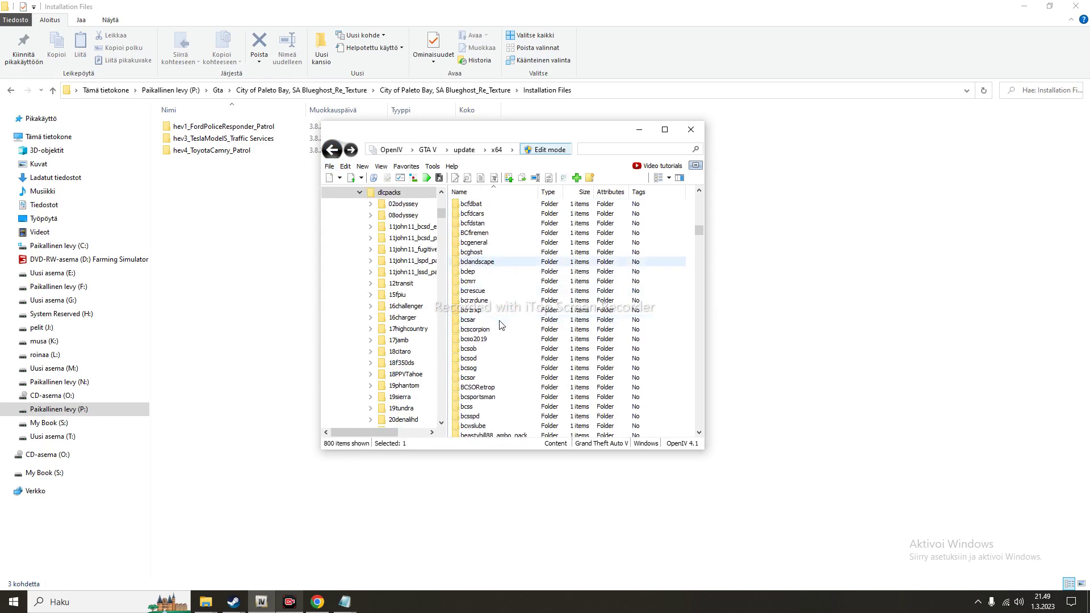
scroll(505, 320, "down", 7)
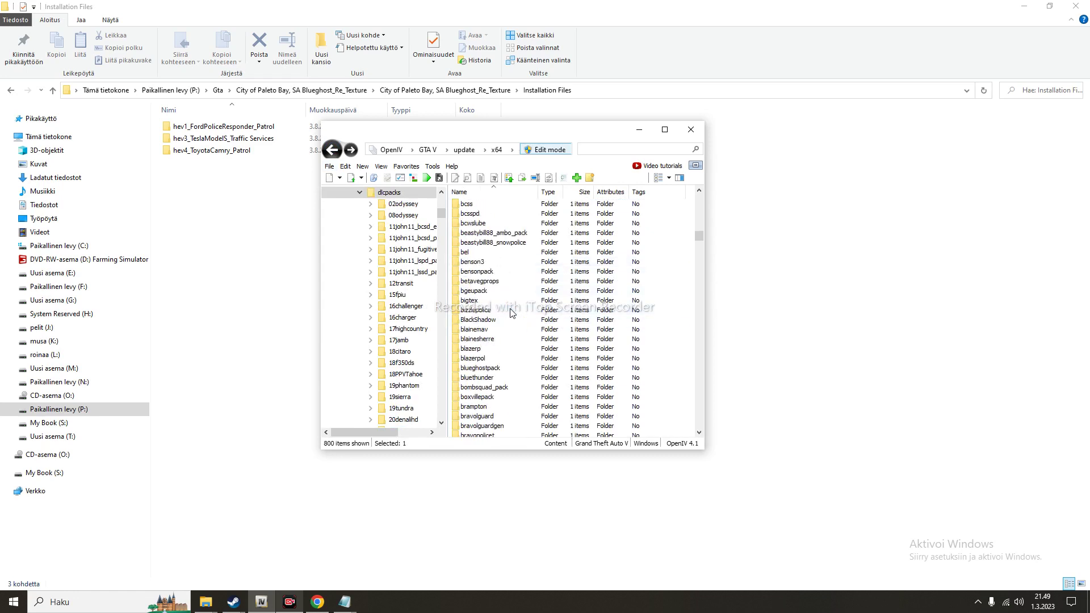
scroll(513, 313, "down", 2)
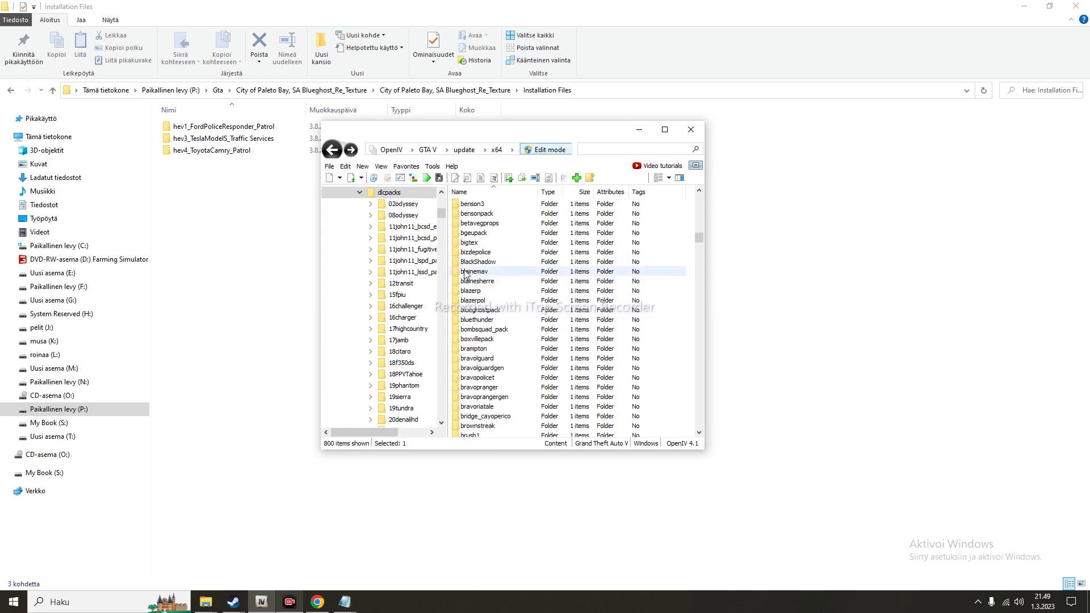
scroll(508, 293, "up", 3)
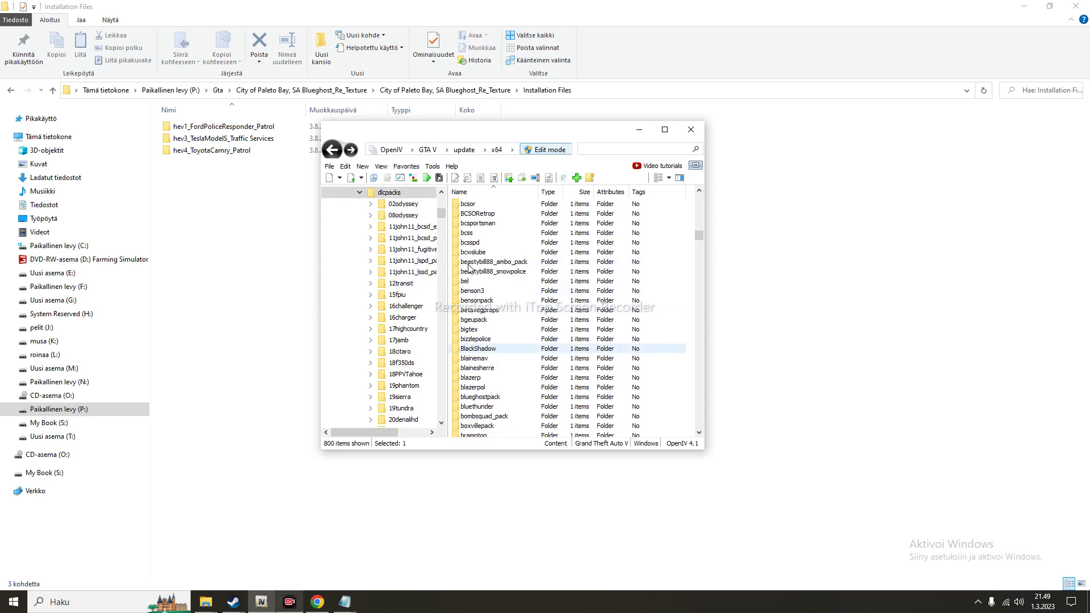
double_click(485, 300)
left_click(495, 205)
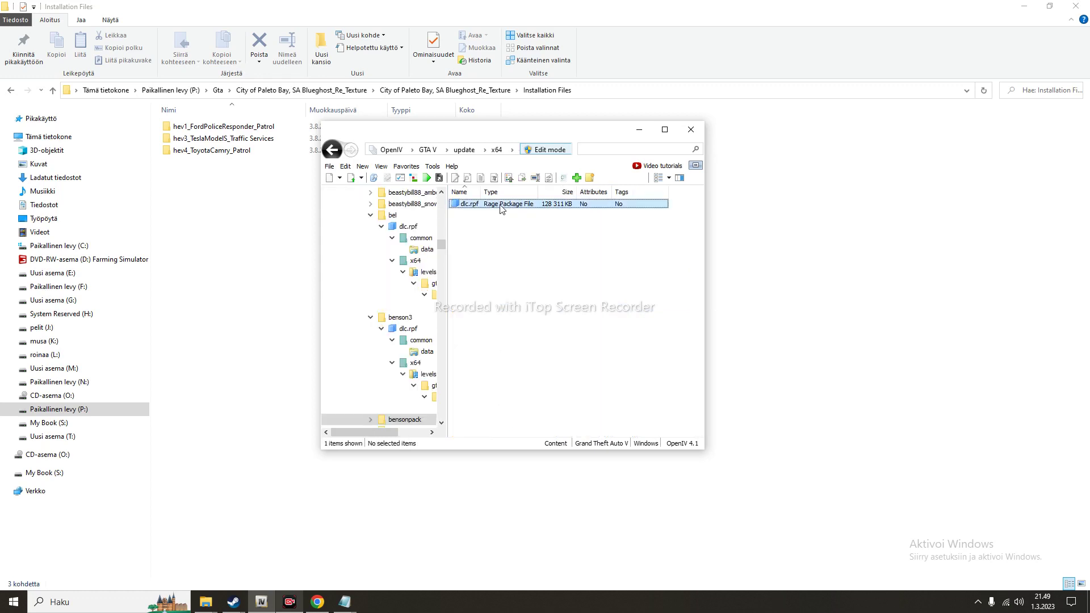
- Switch to the dlclist.xml_bak document in Notepad, look up the benson3 and bensonpack entries, and minimize the window
mouse_move(344, 607)
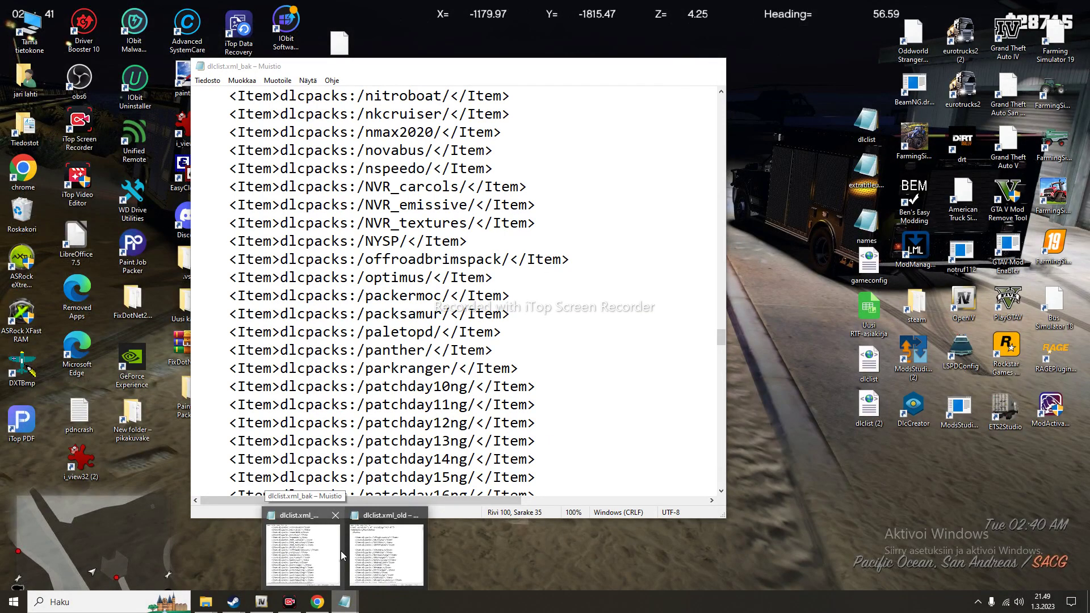
mouse_move(375, 560)
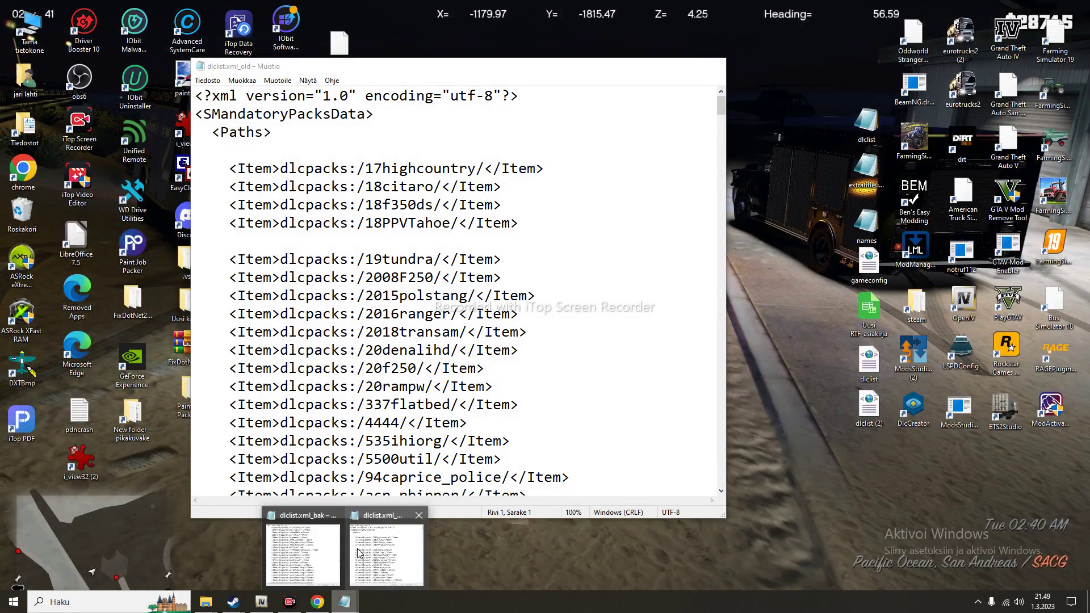
mouse_move(300, 557)
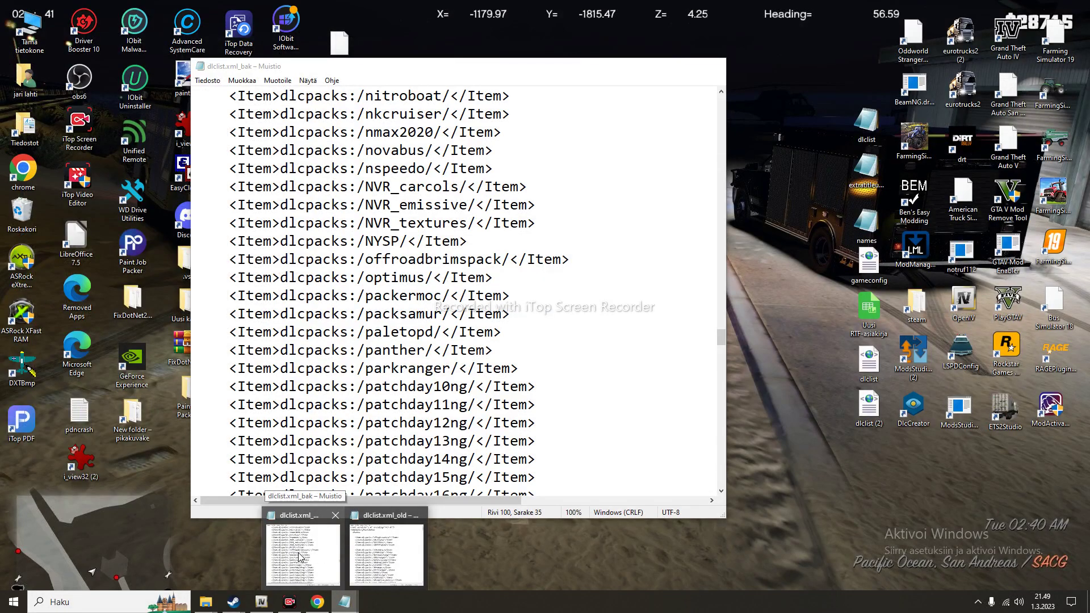
left_click(299, 557)
scroll(406, 301, "up", 20)
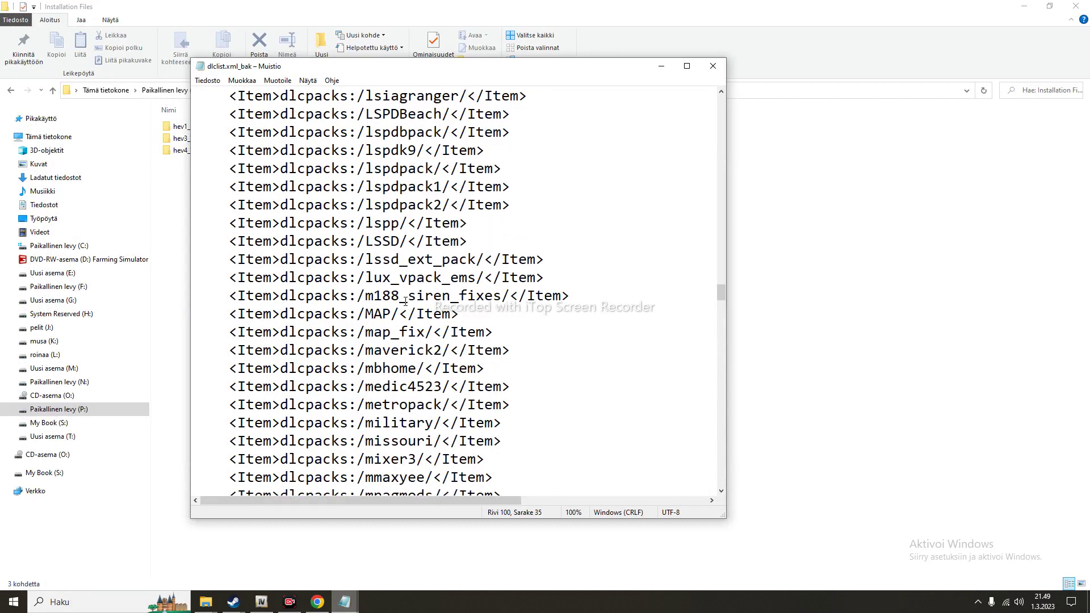
scroll(405, 301, "up", 20)
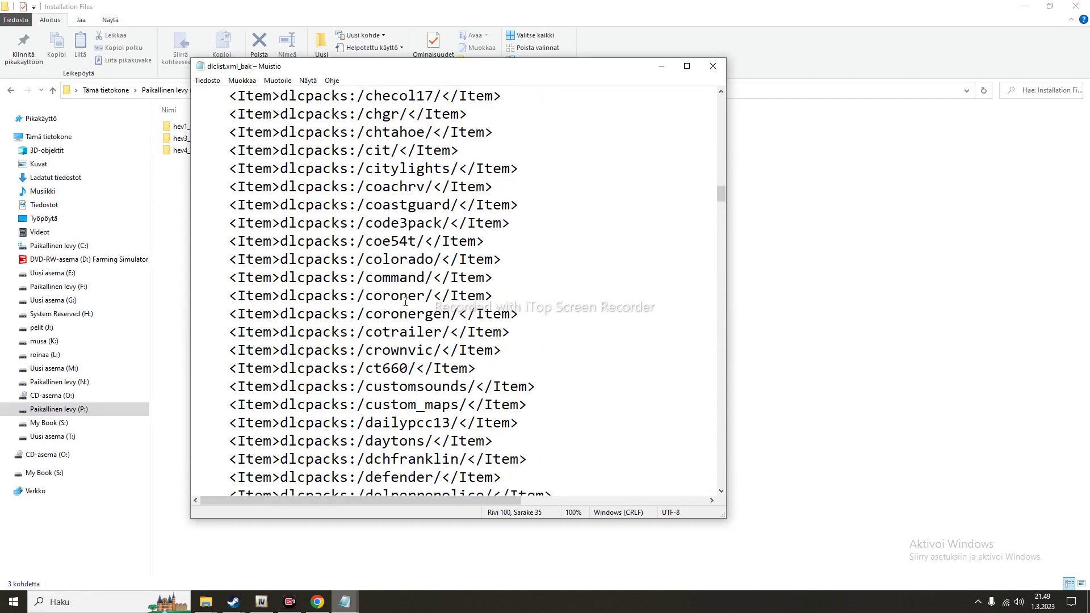
scroll(406, 301, "up", 14)
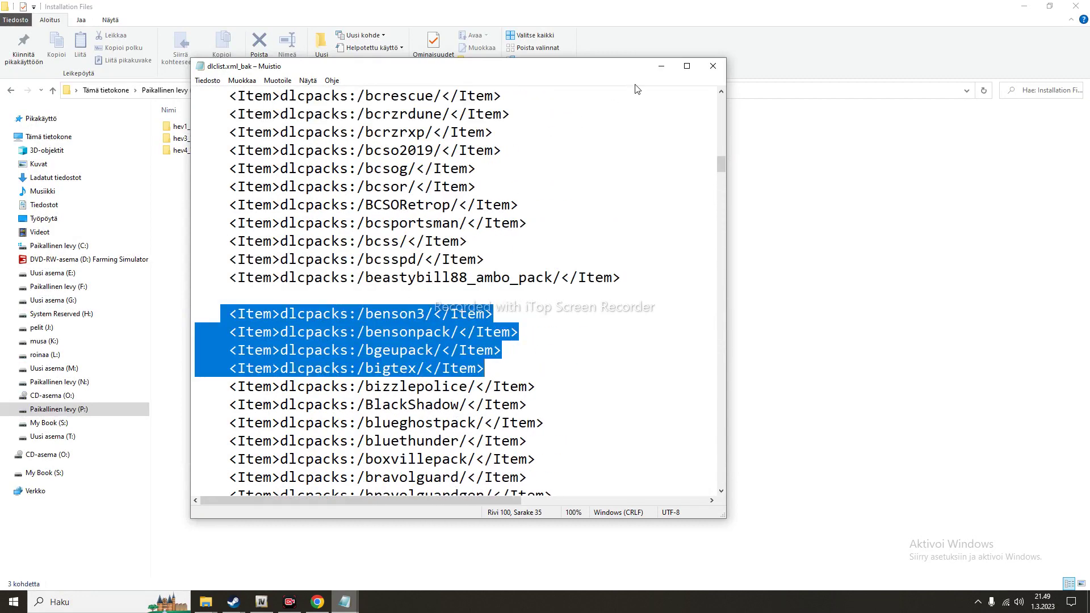
left_click(659, 68)
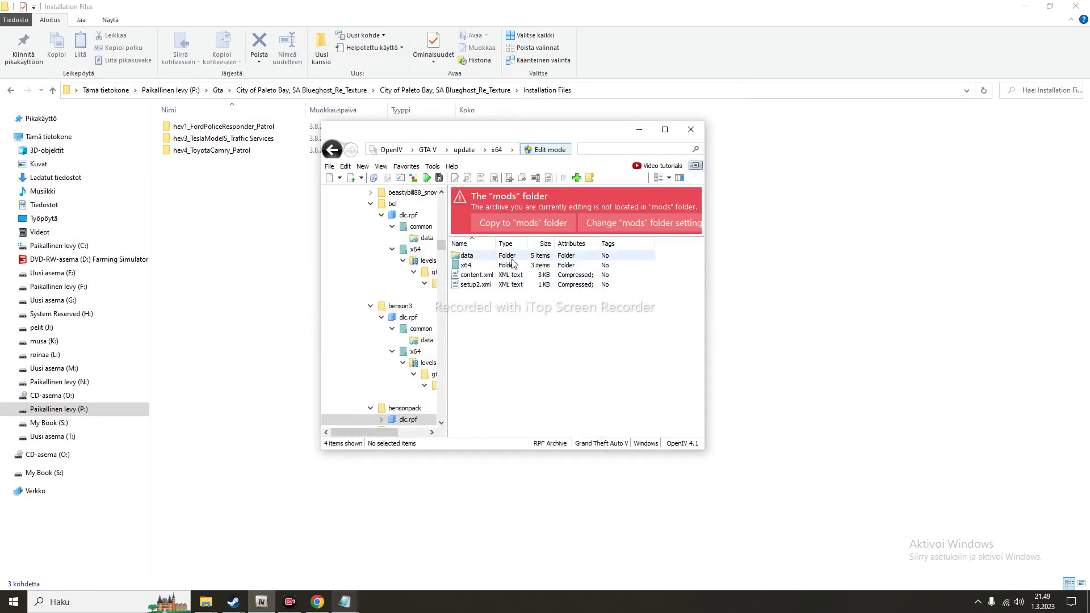
- Open the x64 folder in bensonpack's dlc.rpf and open its vehicles.rpf archive
double_click(510, 266)
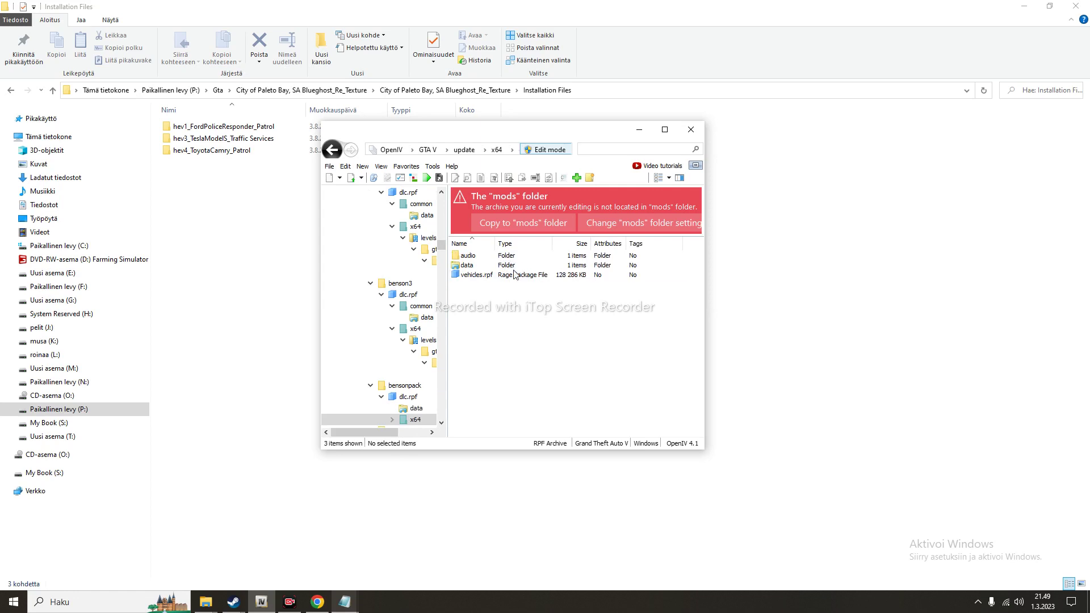
left_click(513, 275)
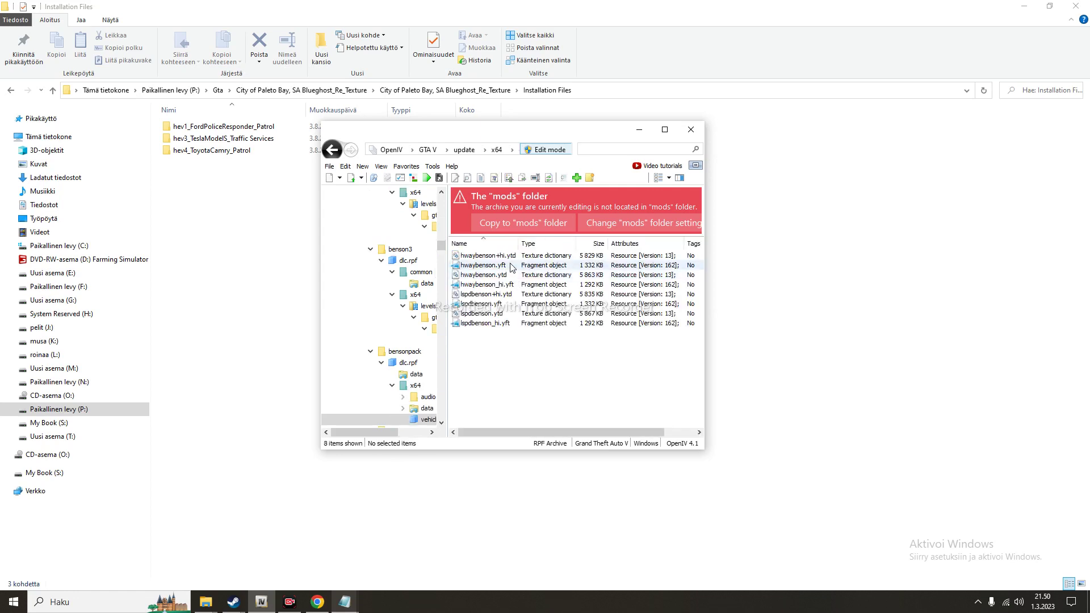
- Preview the hwaybenson.yft and lspdbenson.yft models in bensonpack's vehicles.rpf, closing the model viewer after each
left_click(510, 265)
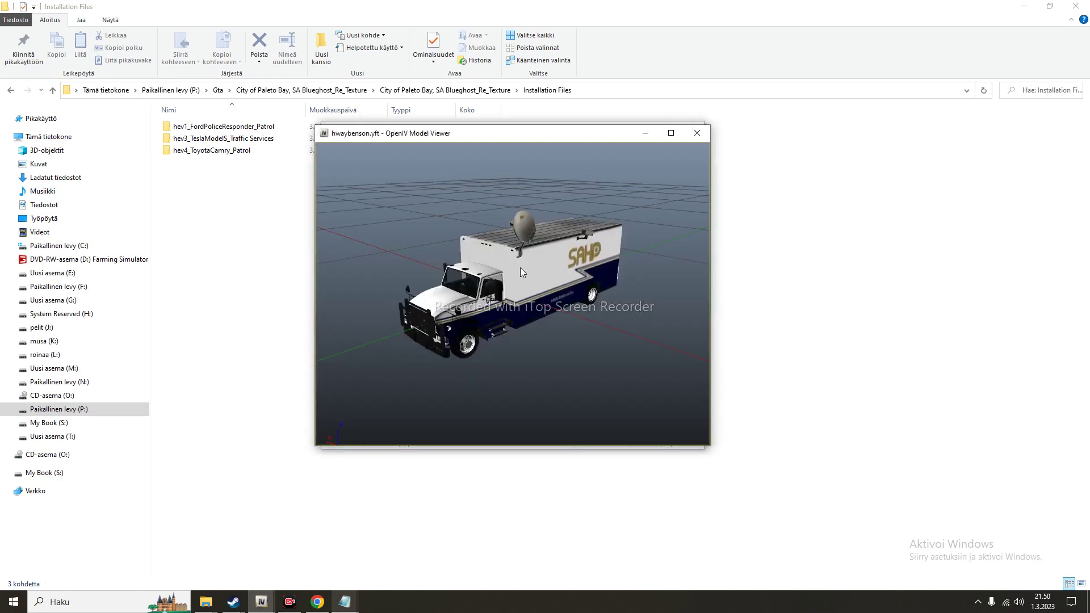
left_click(697, 137)
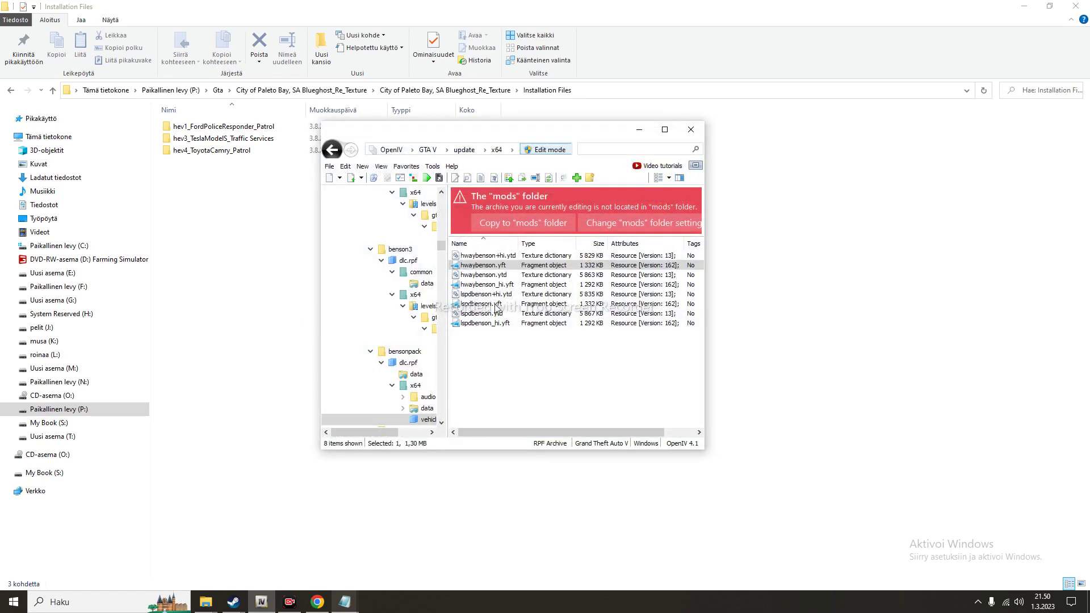
left_click(494, 304)
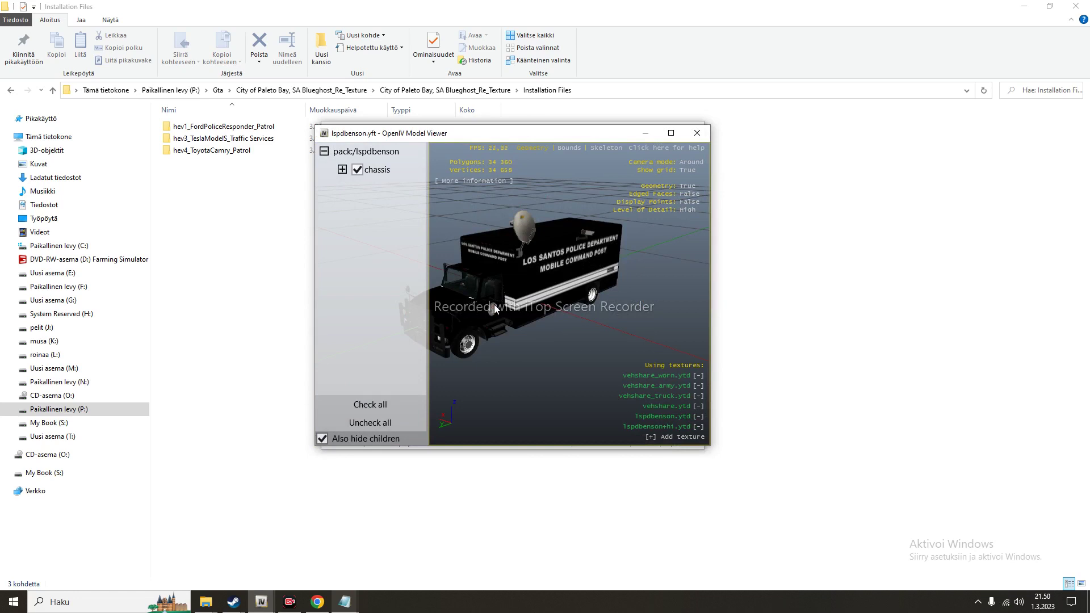
left_click(697, 134)
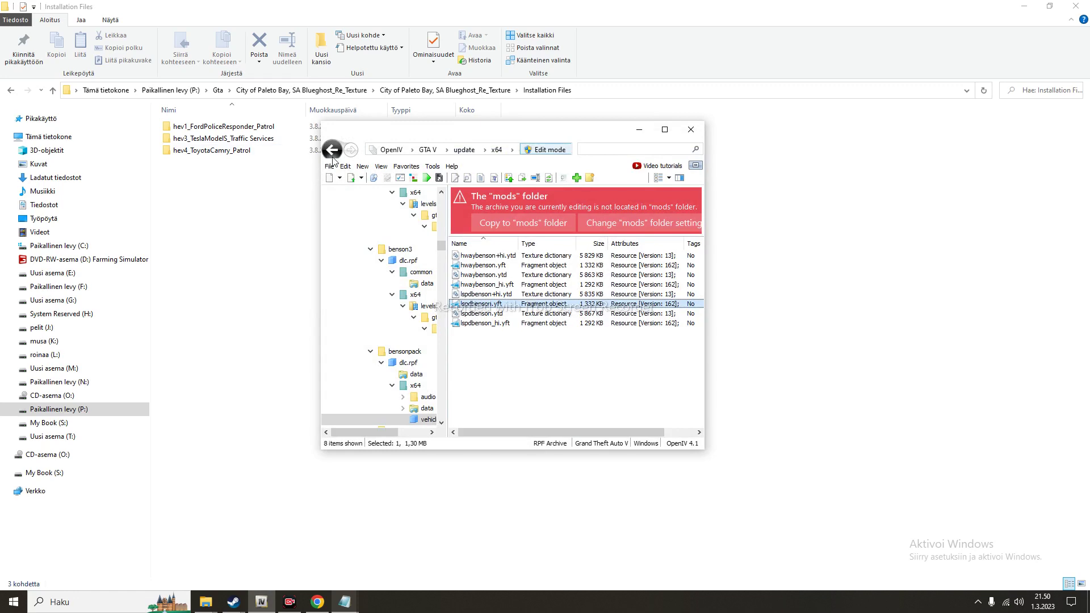
- Go back to the dlcpacks folder, find the bgeupack folder and open its dlc.rpf archive
left_click(331, 150)
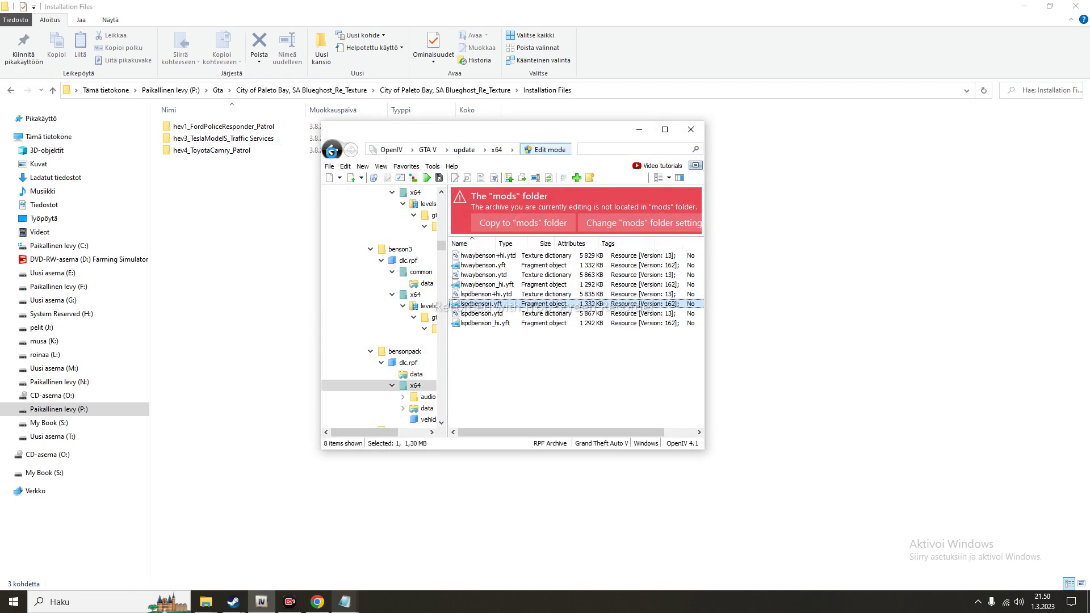
left_click(331, 150)
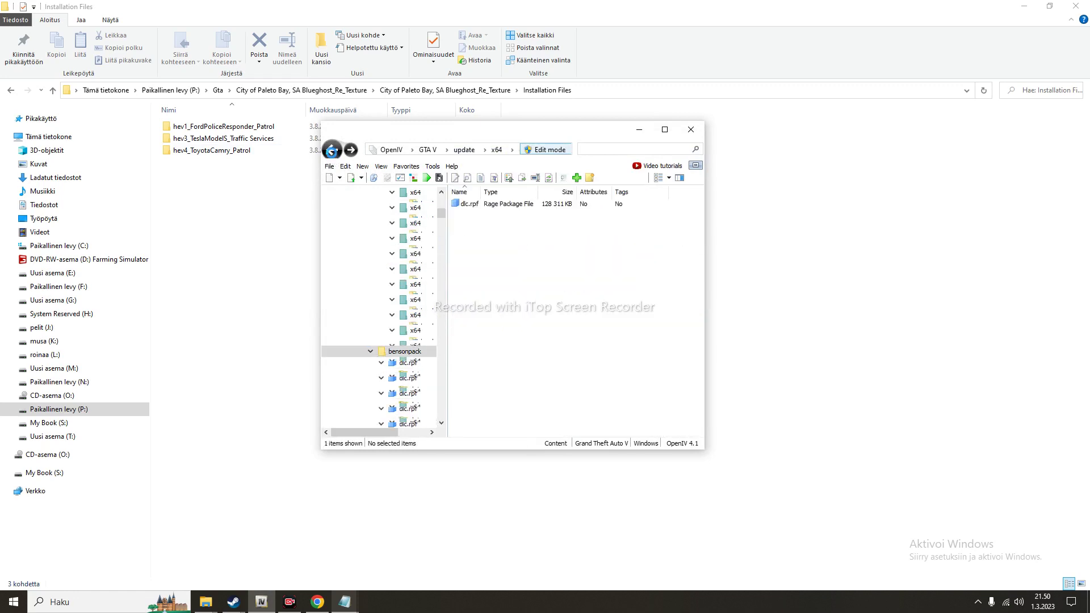
left_click(331, 150)
left_click(518, 339)
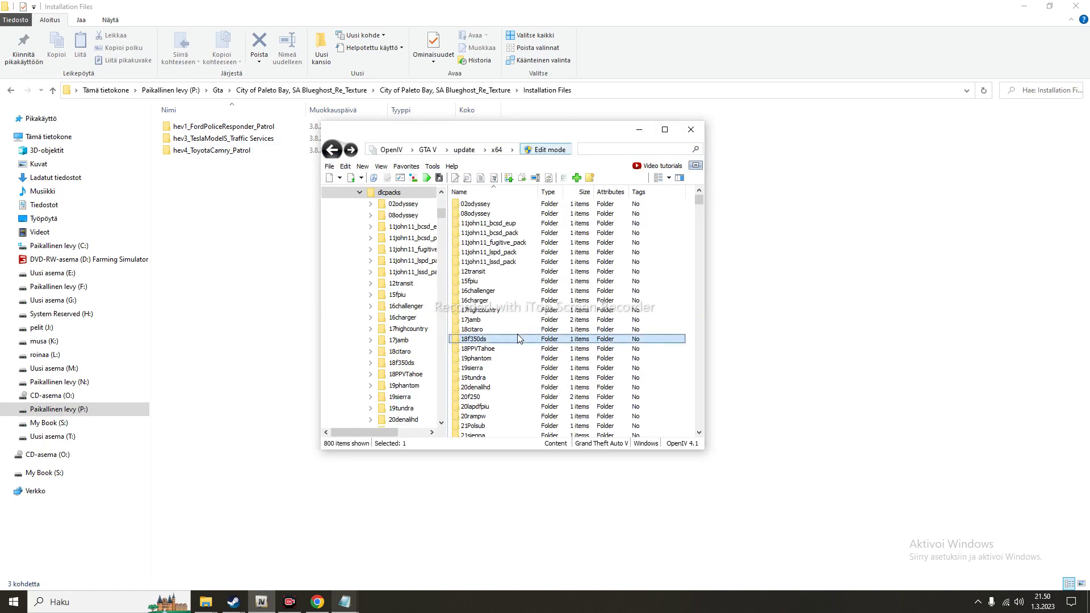
scroll(518, 339, "down", 20)
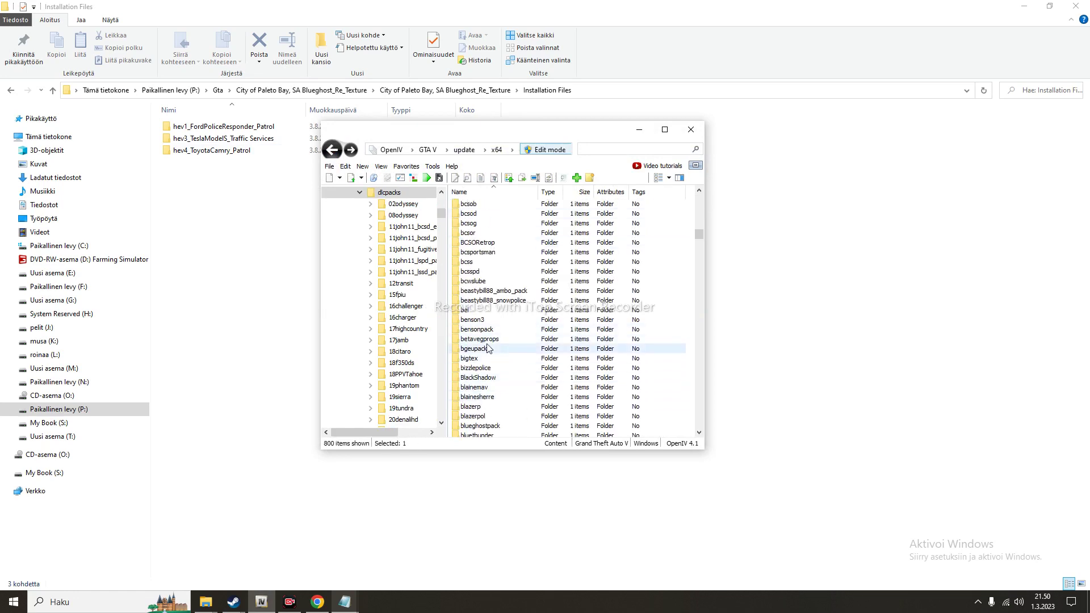
left_click(507, 341)
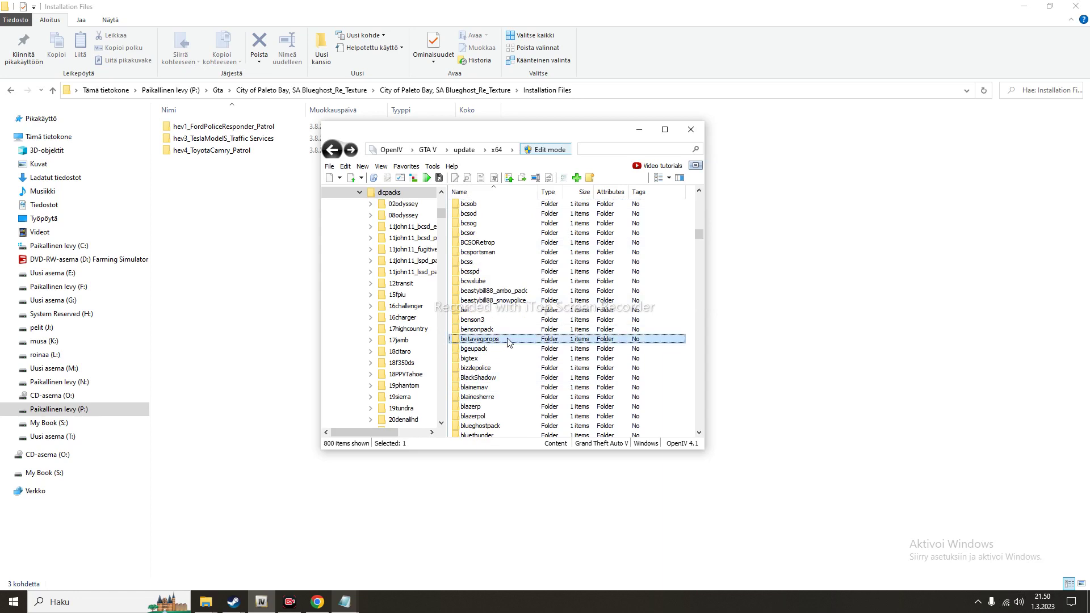
double_click(477, 349)
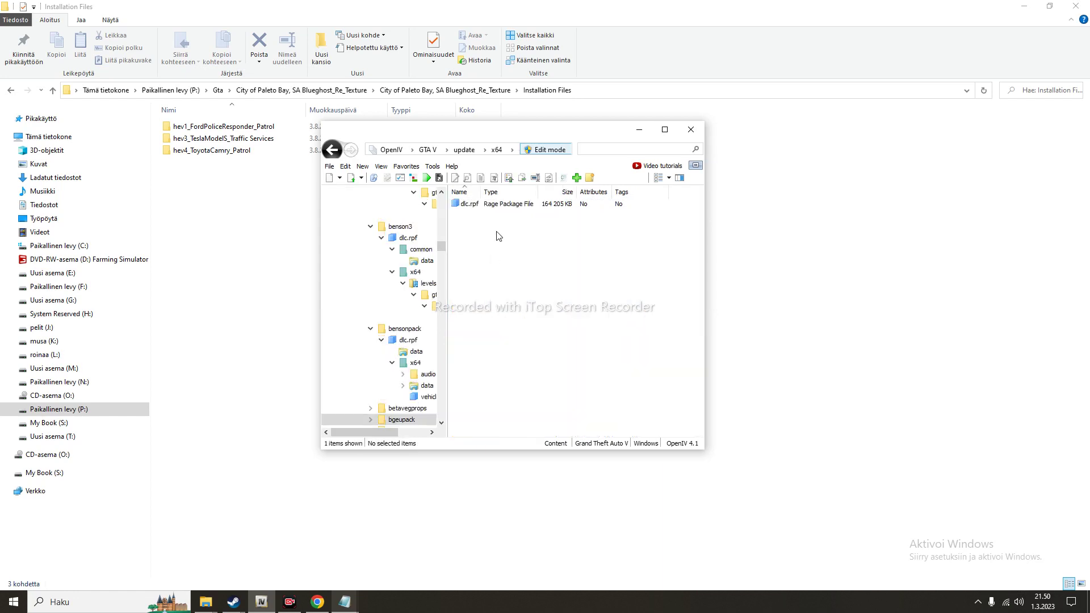
left_click(519, 205)
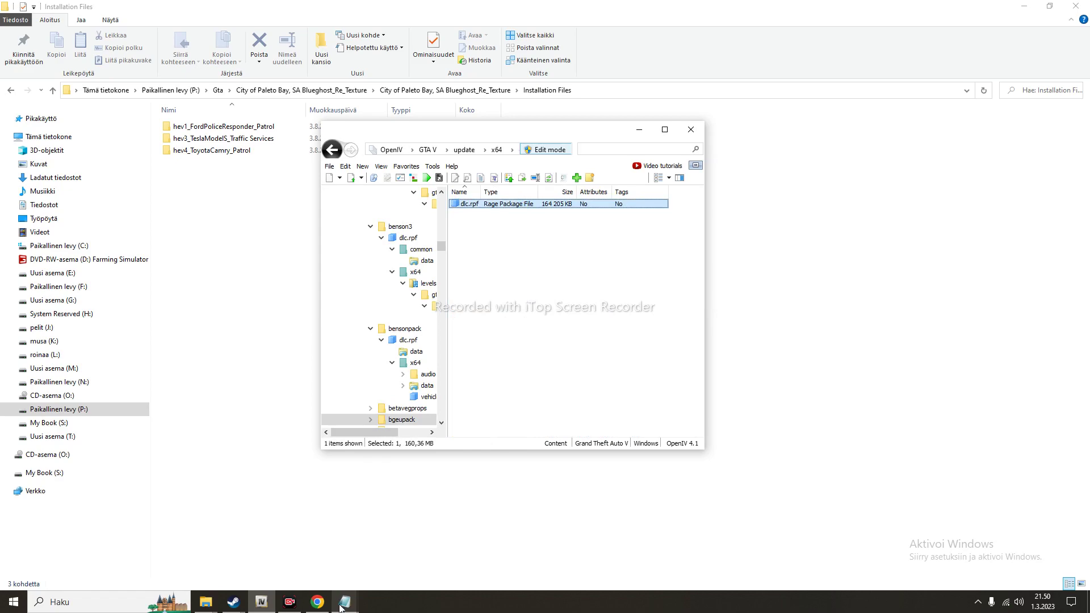
- Open the x64 folder in bgeupack's dlc.rpf and open the vehicles archive inside it
mouse_move(342, 605)
mouse_move(282, 578)
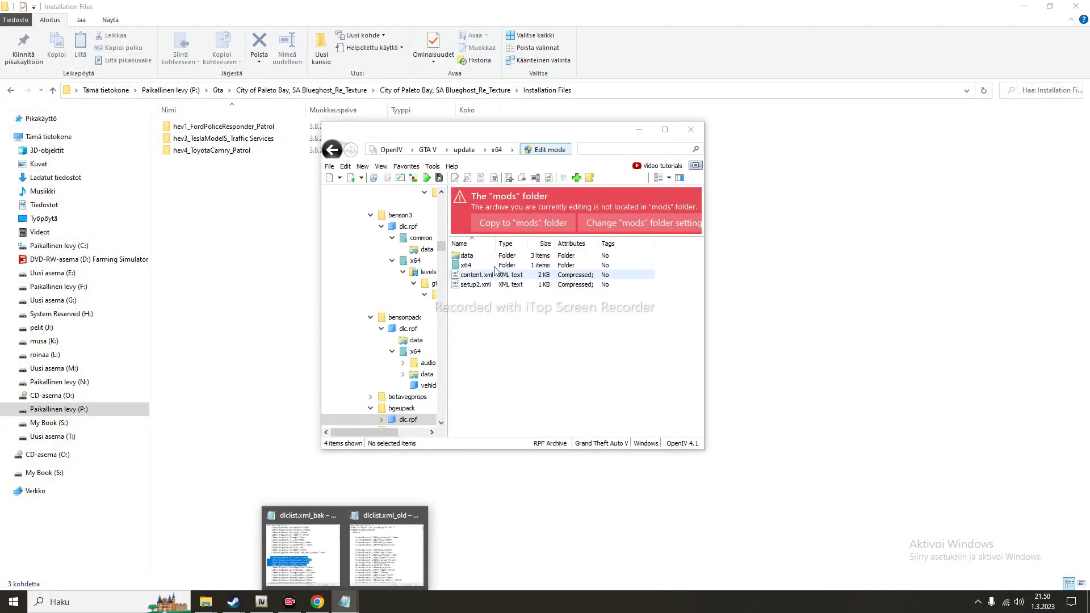
double_click(496, 265)
double_click(496, 256)
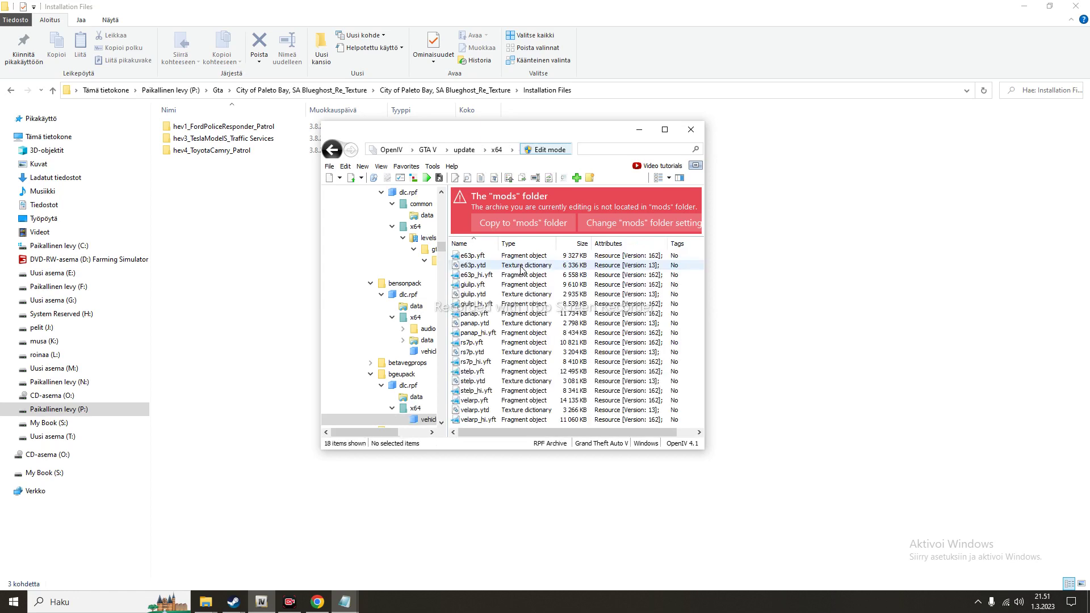
- Preview the e63p.yft, giulip.yft and panap.yft models in bgeupack's vehicles archive, closing the viewer after each
left_click(520, 256)
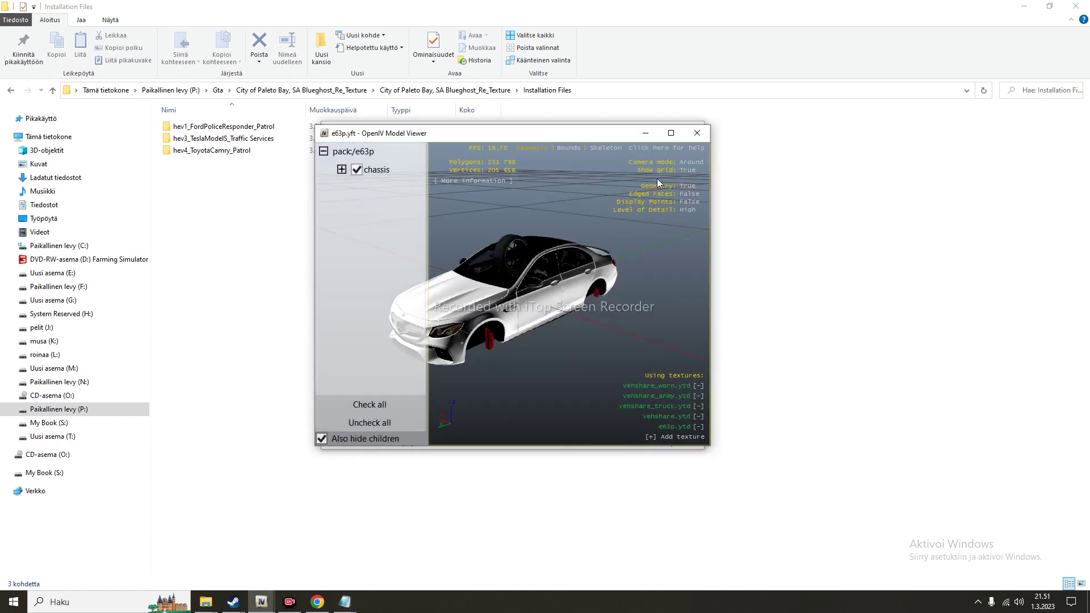
left_click(697, 133)
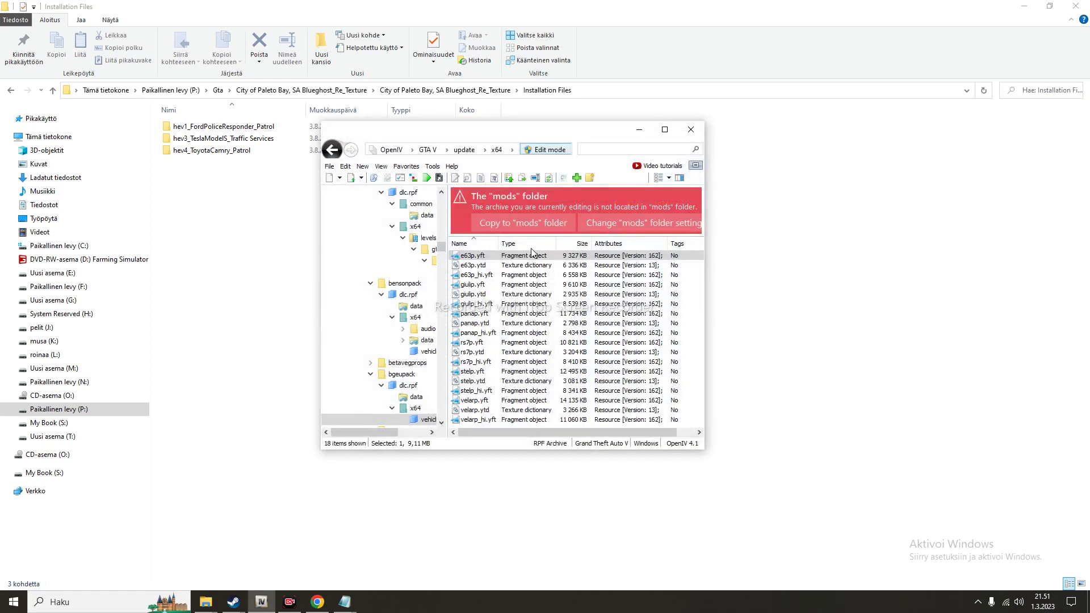
left_click(507, 294)
left_click(507, 286)
double_click(508, 285)
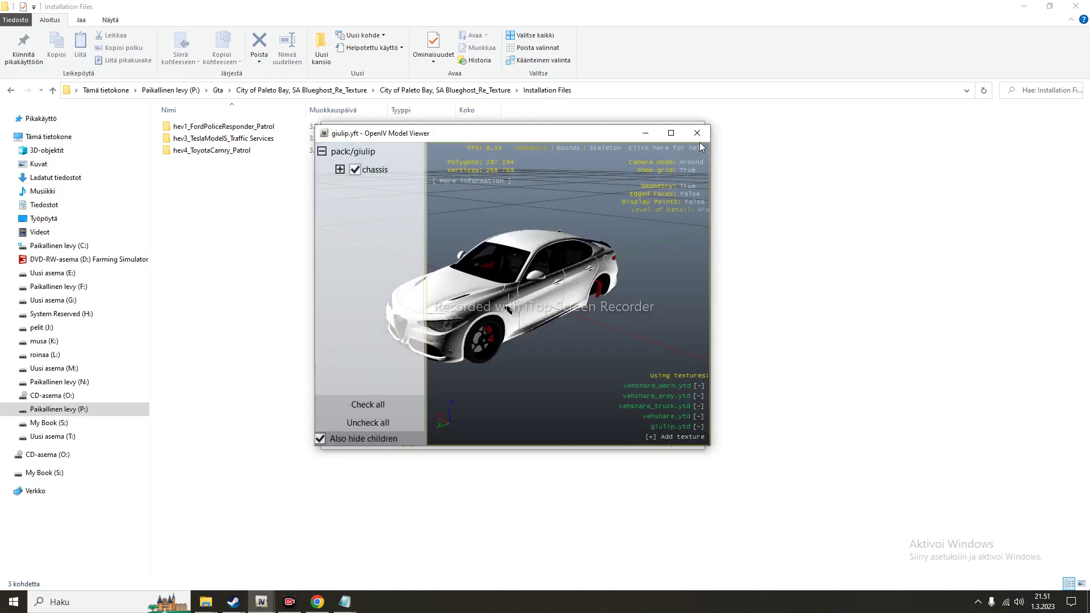
left_click(698, 138)
double_click(526, 313)
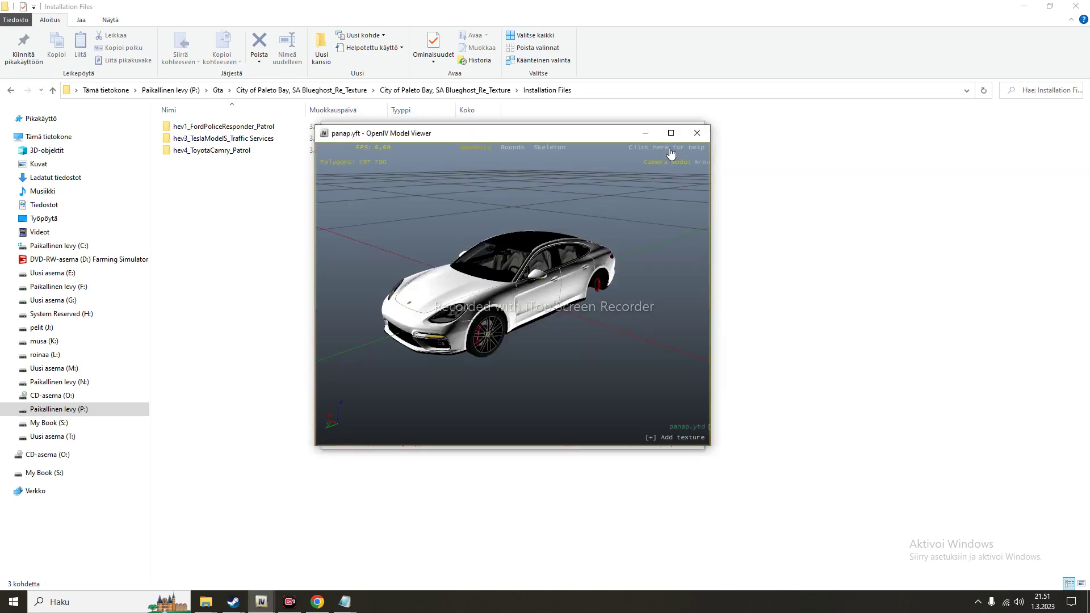
left_click(693, 134)
left_click(695, 136)
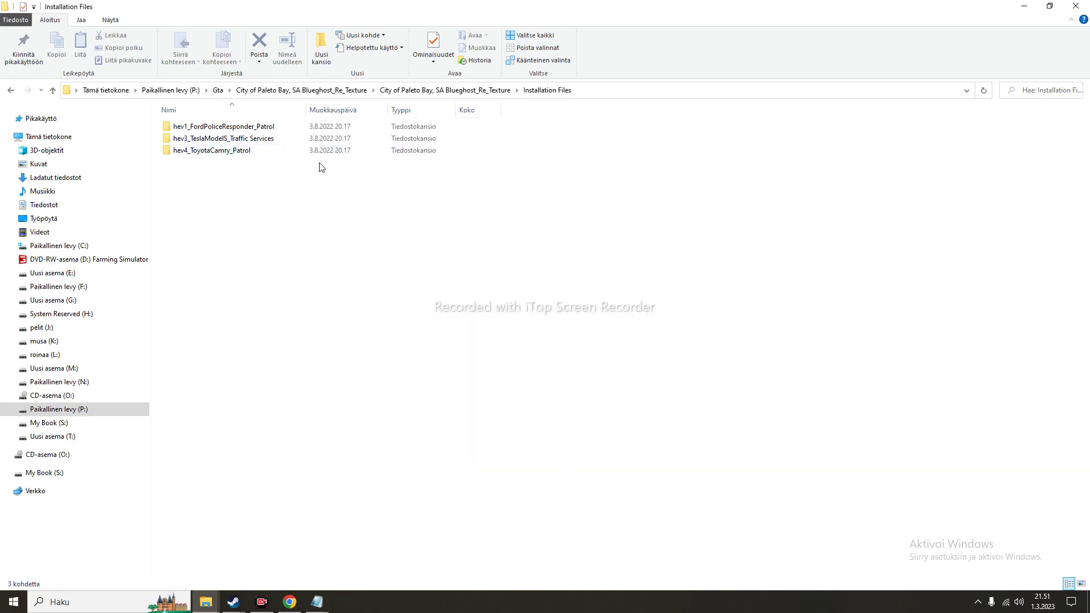
- Minimize the Explorer windows, relaunch OpenIV from the desktop and load Grand Theft Auto V for Windows
left_click(1022, 8)
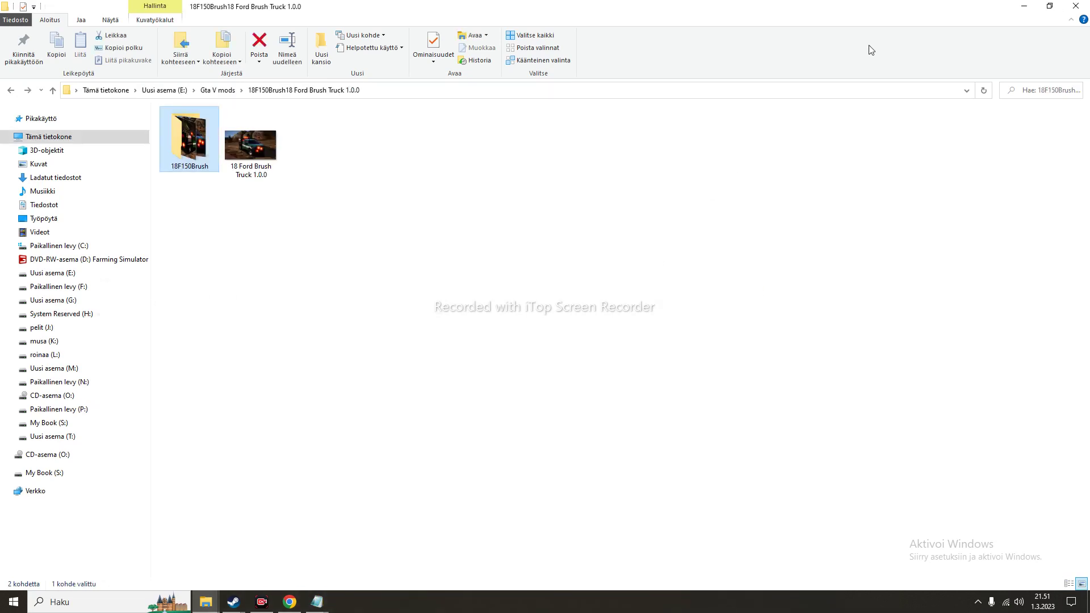
left_click(1024, 7)
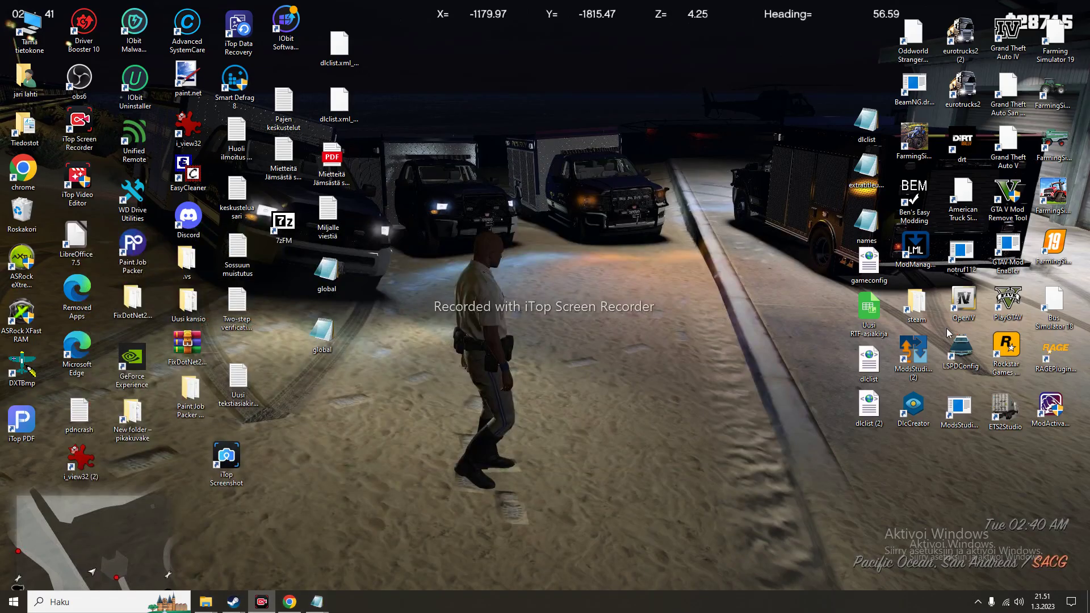
left_click(961, 311)
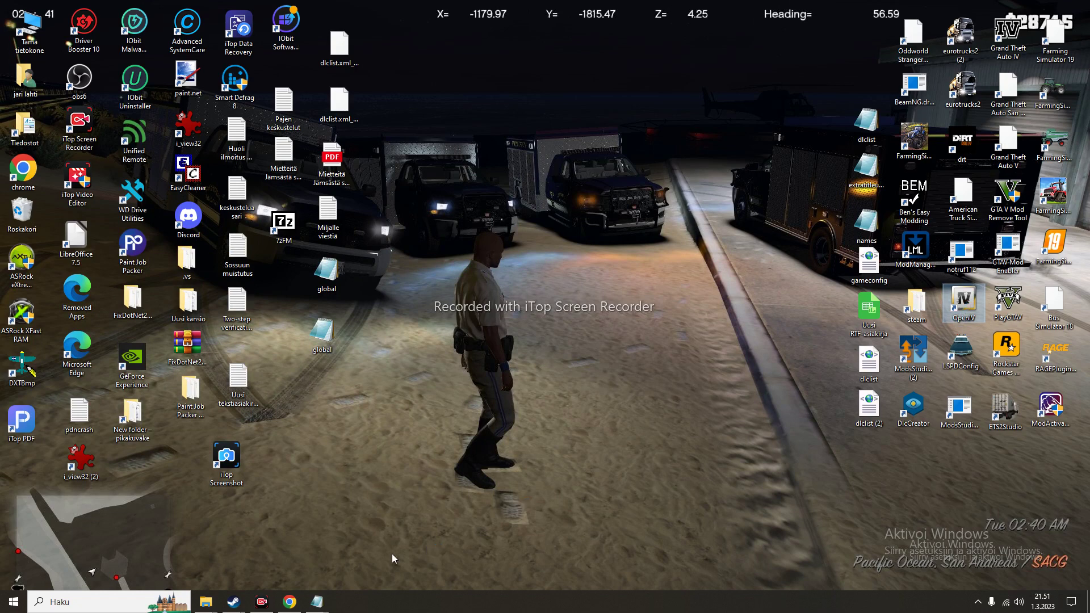
mouse_move(214, 605)
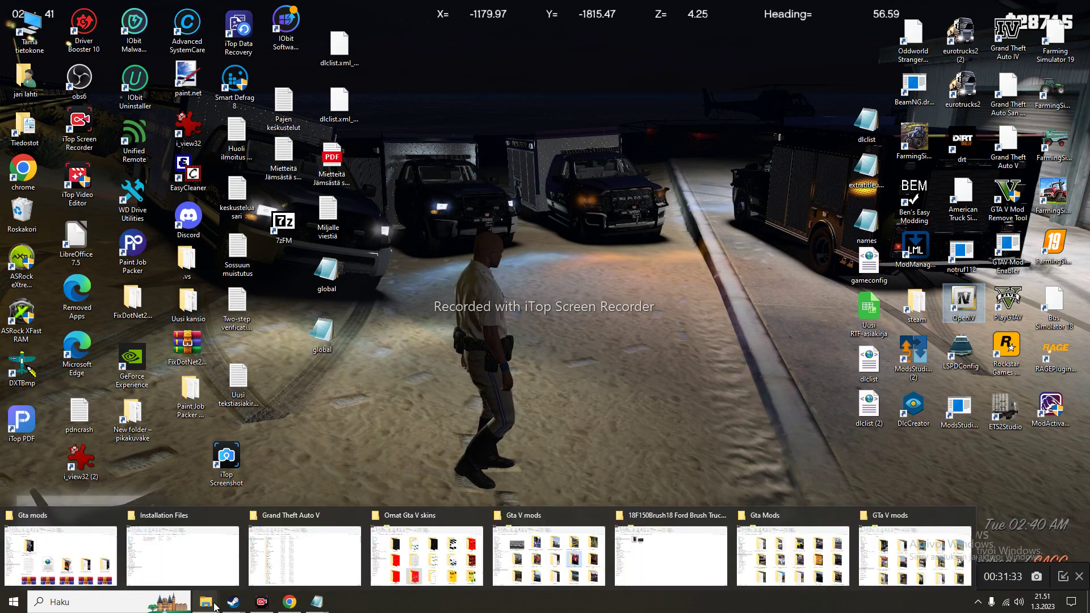
left_click(161, 565)
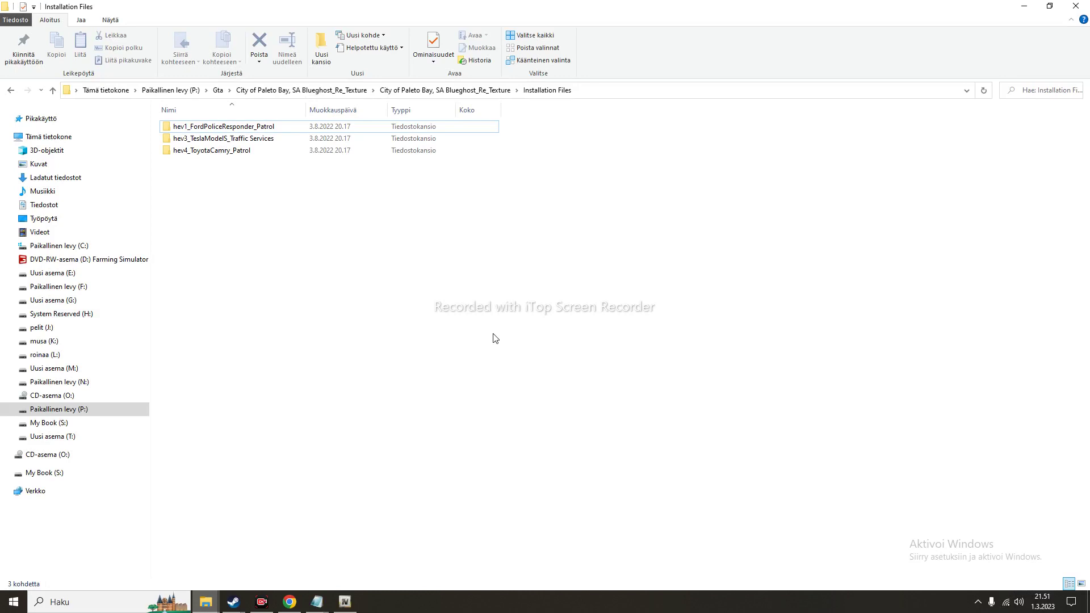
left_click(346, 604)
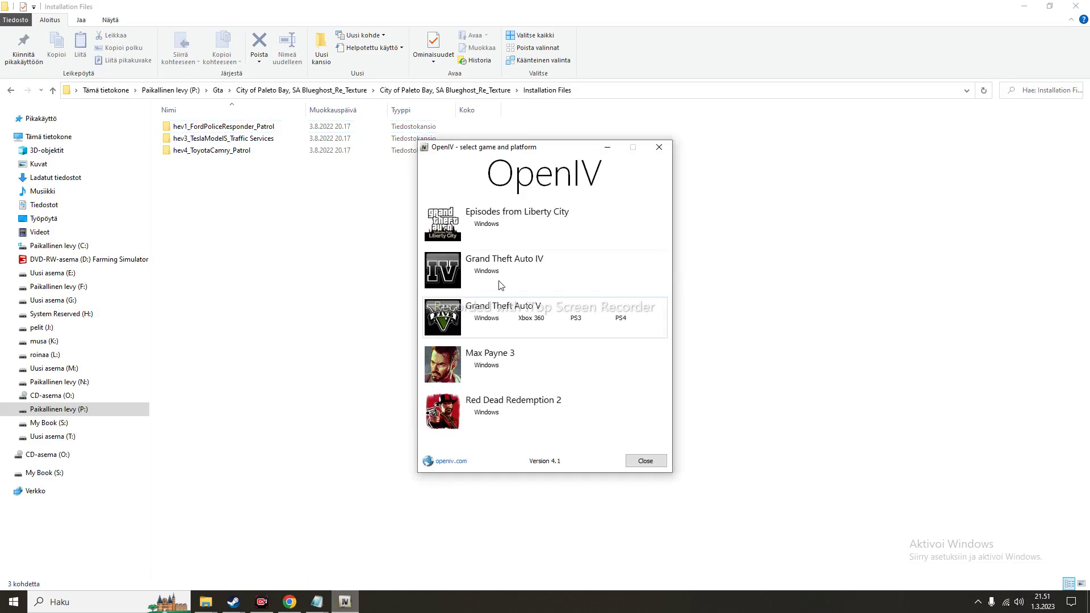
left_click(440, 328)
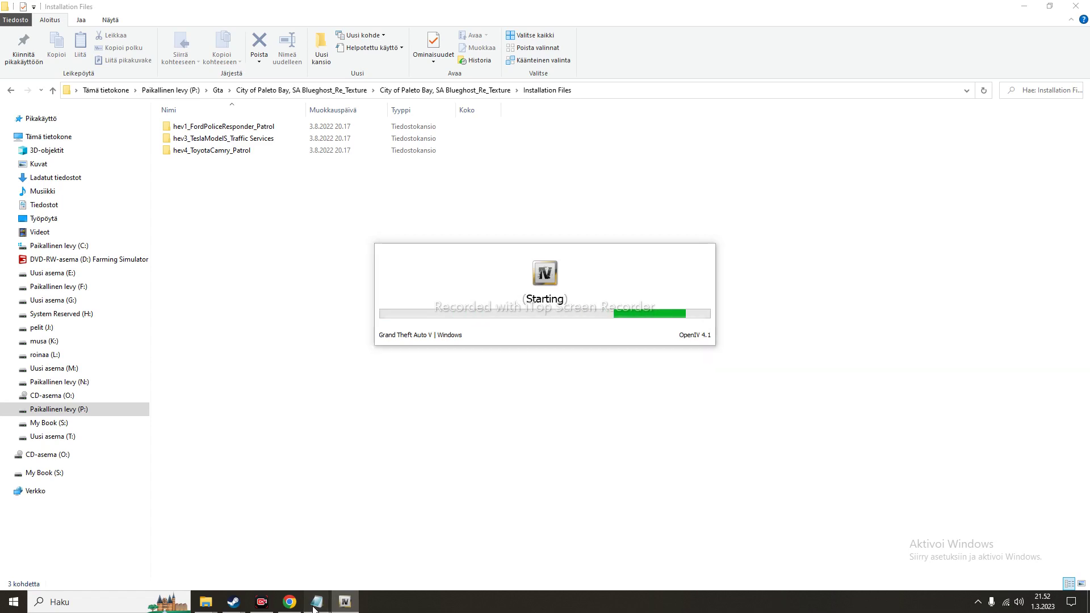
- Switch to the dlclist.xml_old document in Notepad and look through its dlcpacks entries near the end of the list
mouse_move(315, 608)
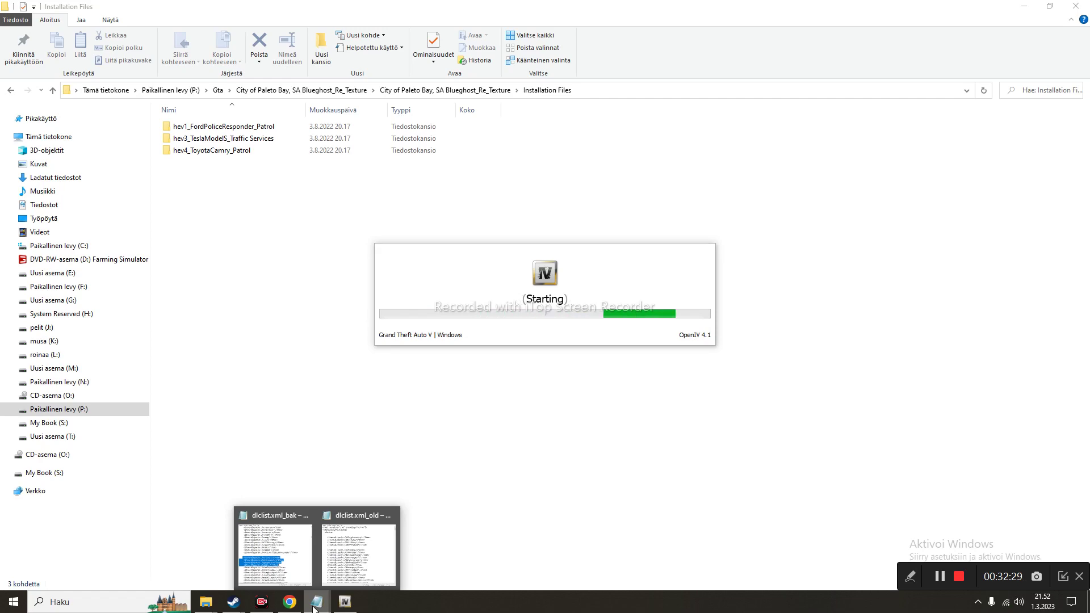
mouse_move(348, 576)
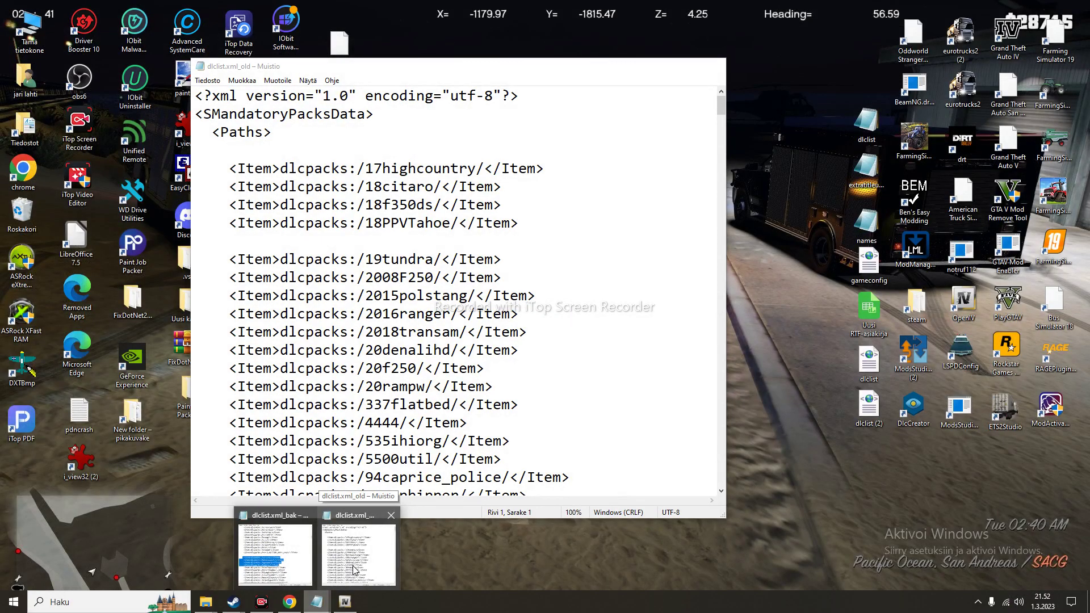
mouse_move(290, 561)
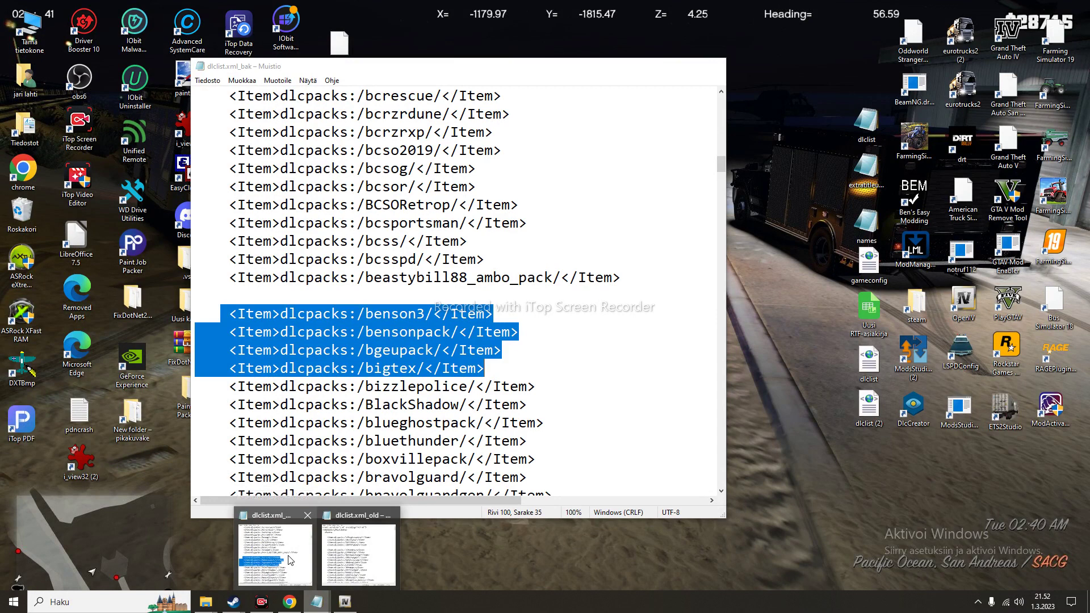
left_click(357, 562)
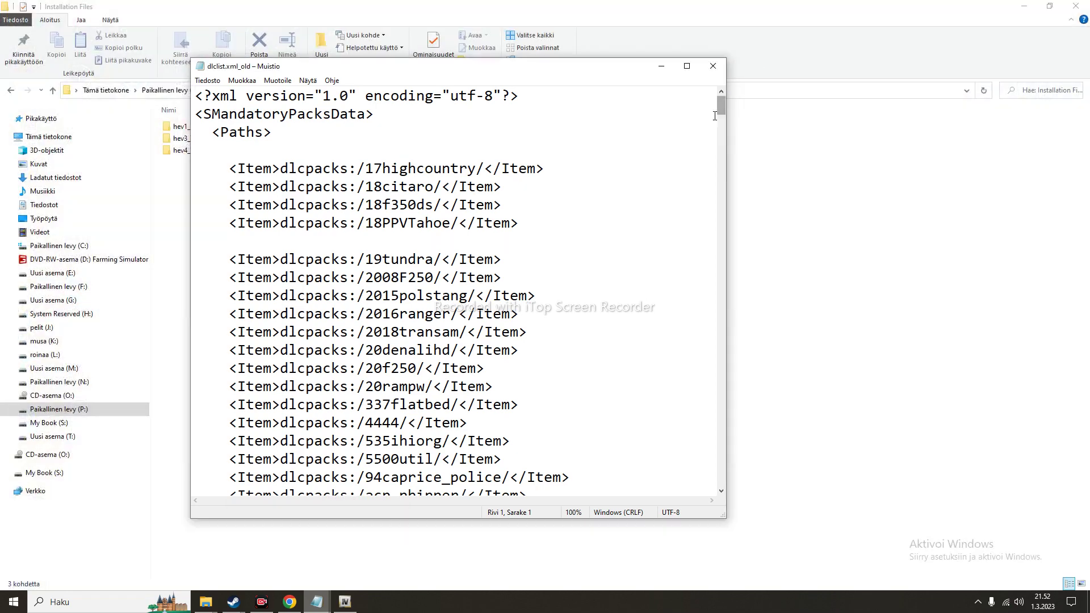
left_click_drag(717, 103, 757, 477)
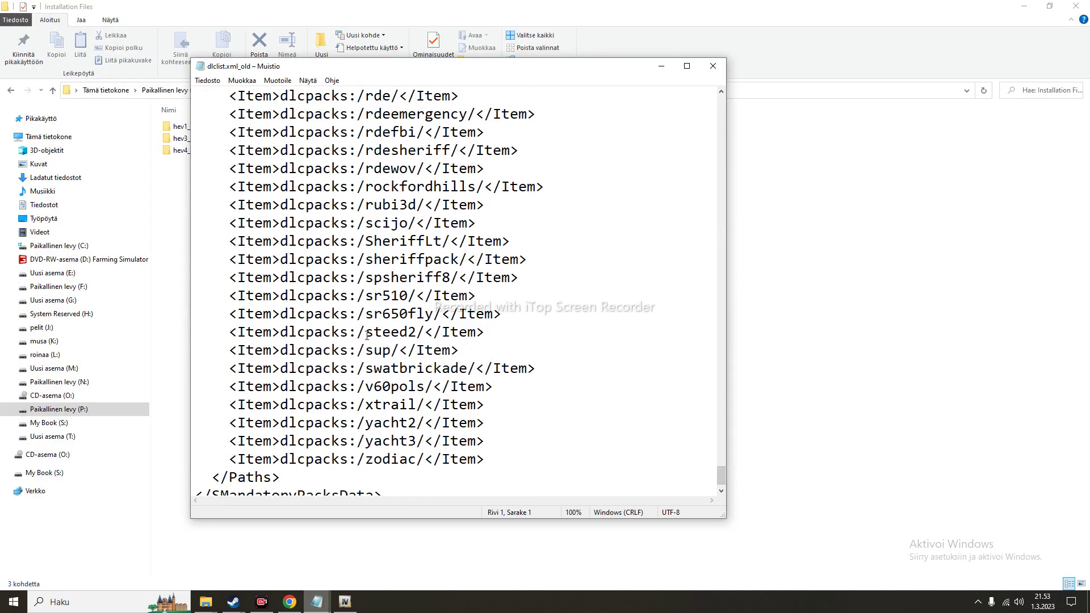
scroll(367, 335, "up", 6)
scroll(368, 335, "up", 19)
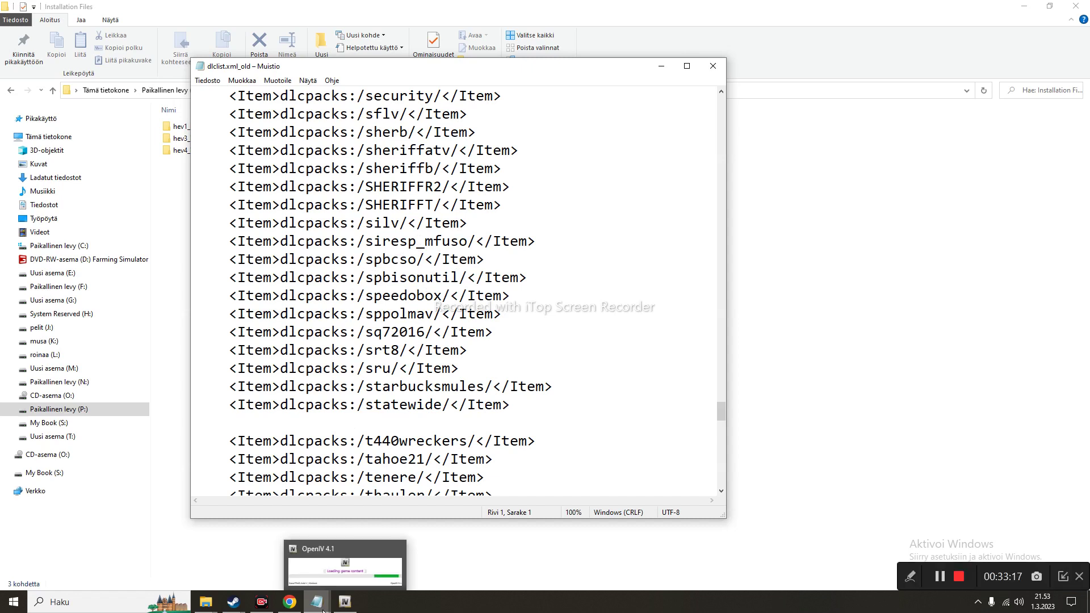
- Switch to OpenIV, go up to the GTA V update folder and open the update.rpf archive
mouse_move(346, 605)
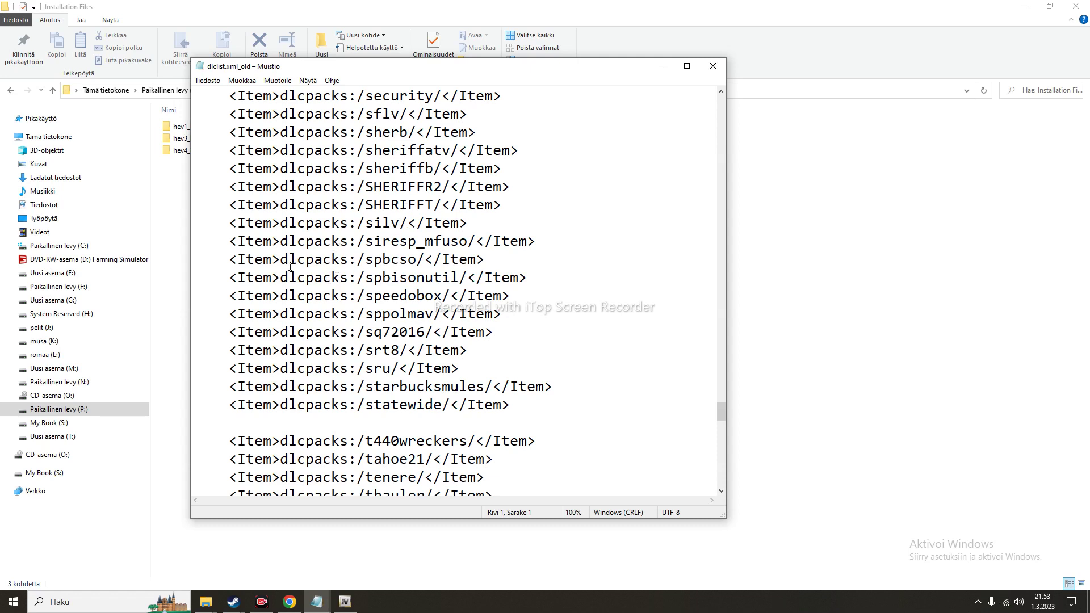
left_click(346, 605)
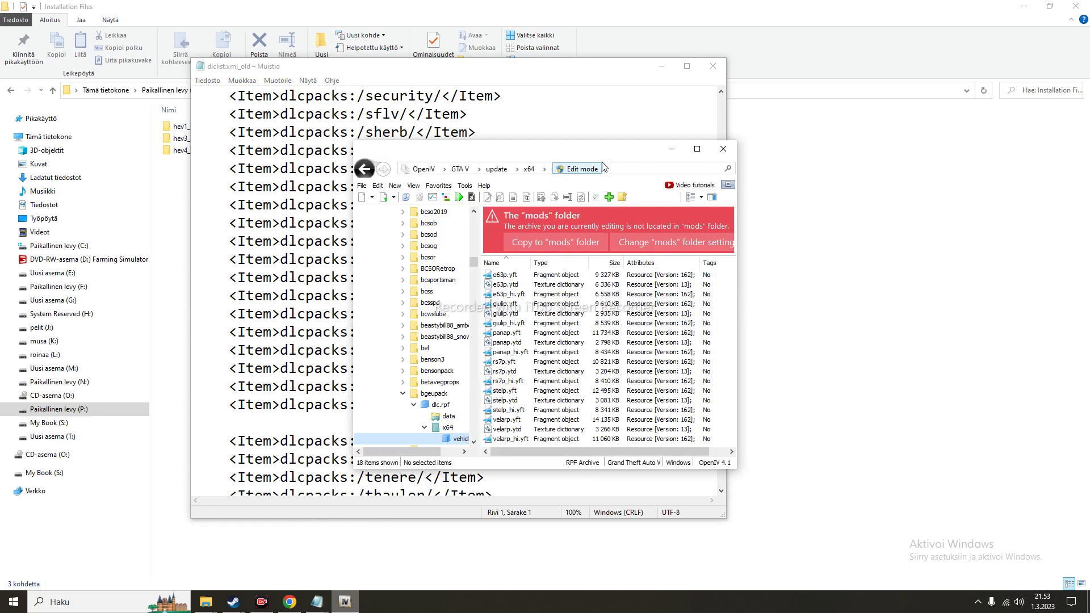
left_click(498, 173)
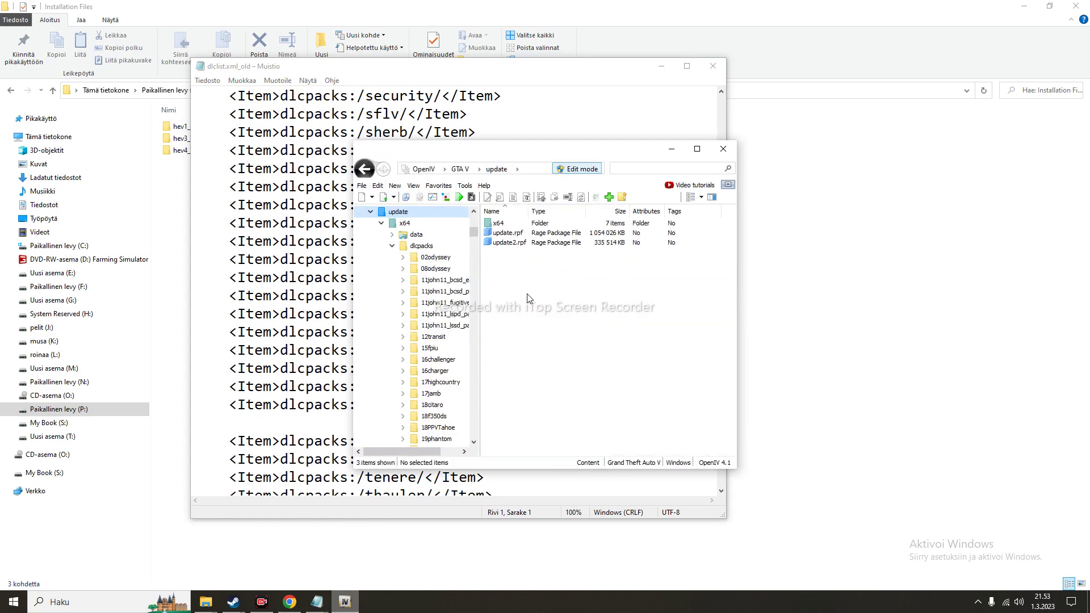
left_click(516, 233)
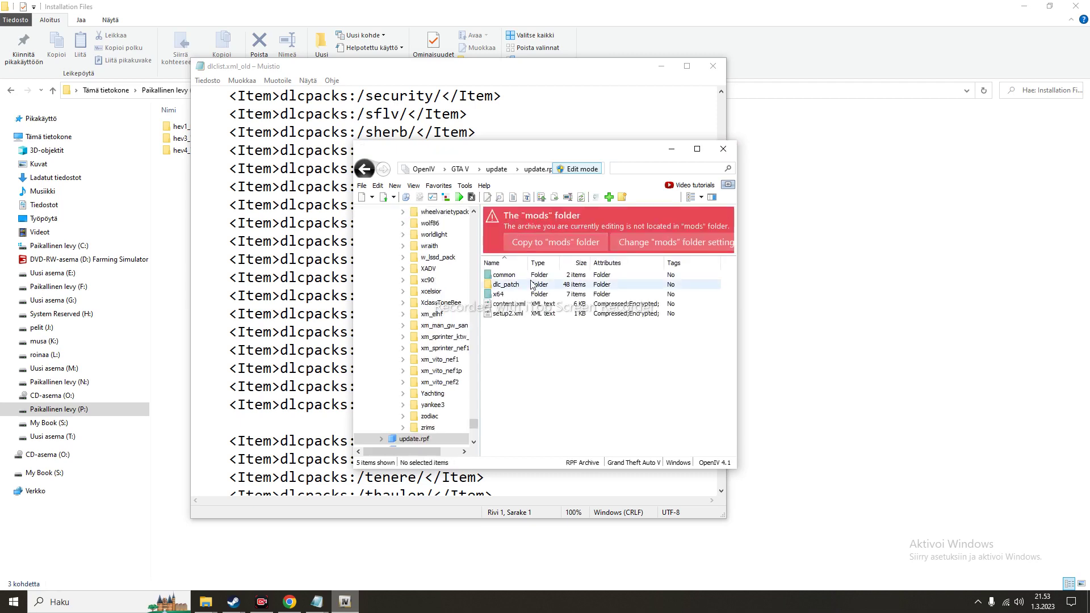
- Go to the common/data folder of update.rpf and open dlclist.xml for editing
left_click(534, 276)
double_click(534, 276)
left_click(427, 428)
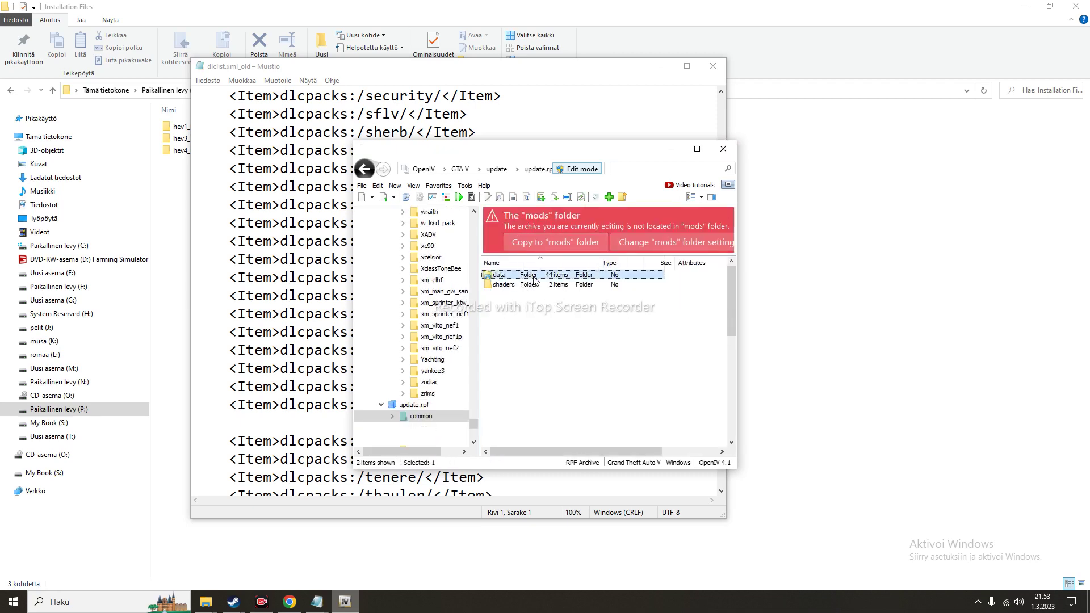
right_click(507, 420)
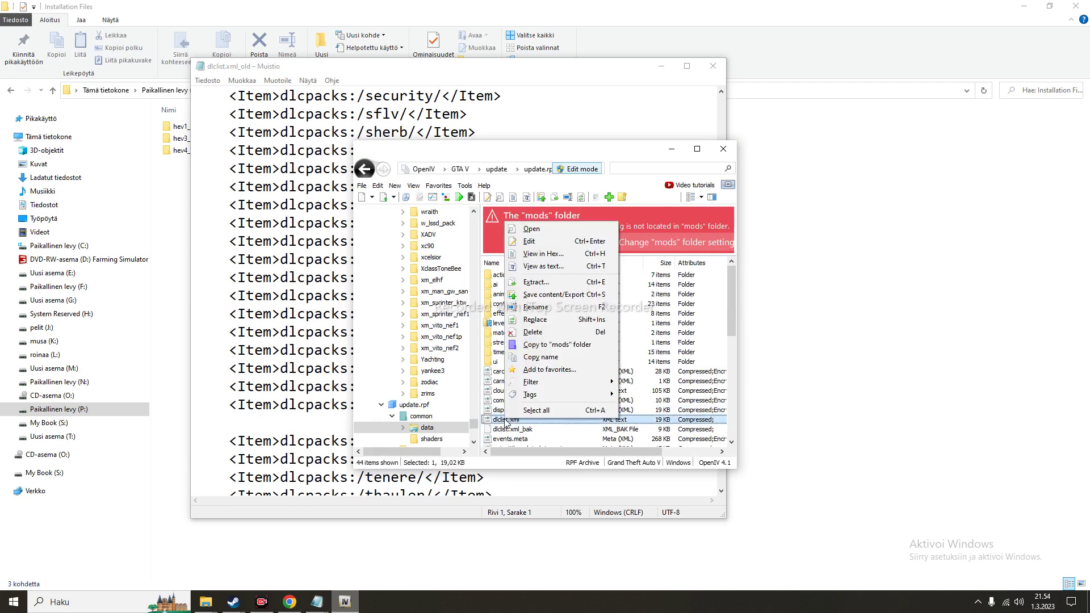
left_click(531, 242)
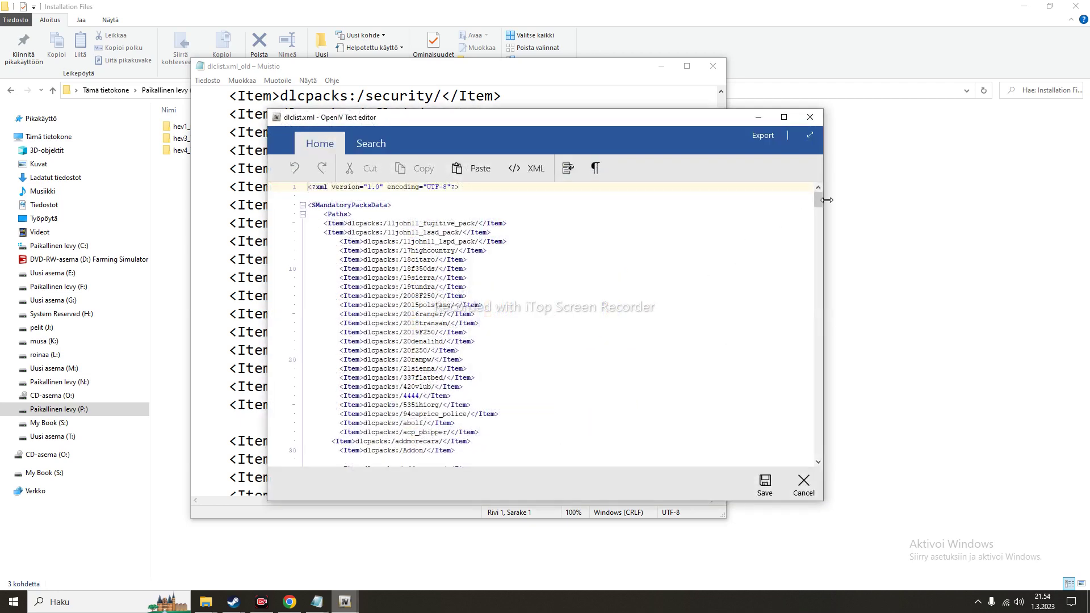
- Compare the sheriff entries in dlclist.xml with dlclist.xml_old in Notepad and copy the dlcpacks:/silv/ item line from the old list
left_click_drag(820, 199, 811, 417)
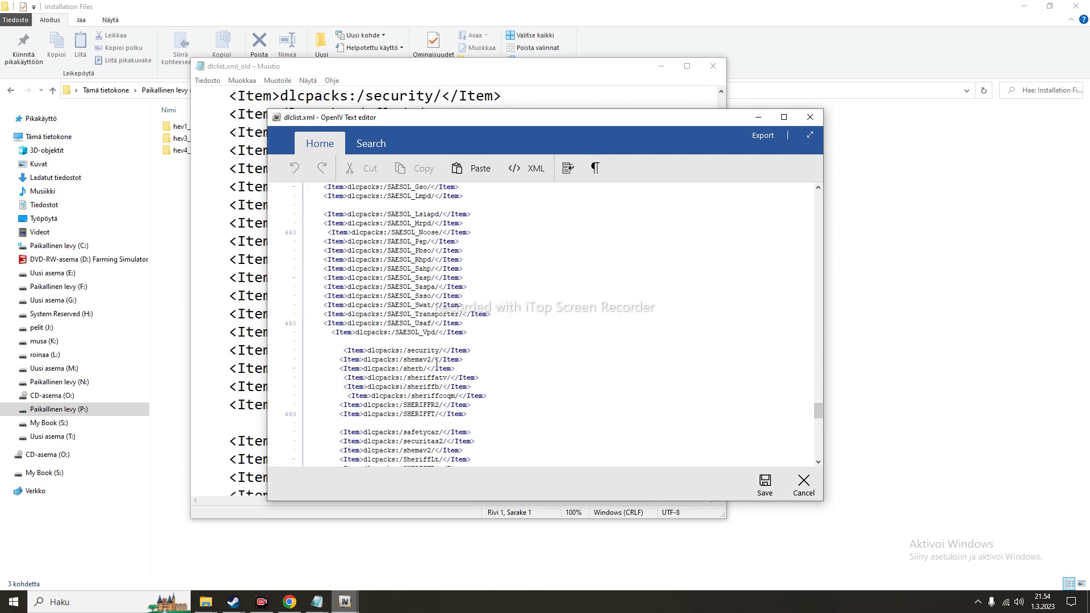
scroll(437, 362, "down", 1)
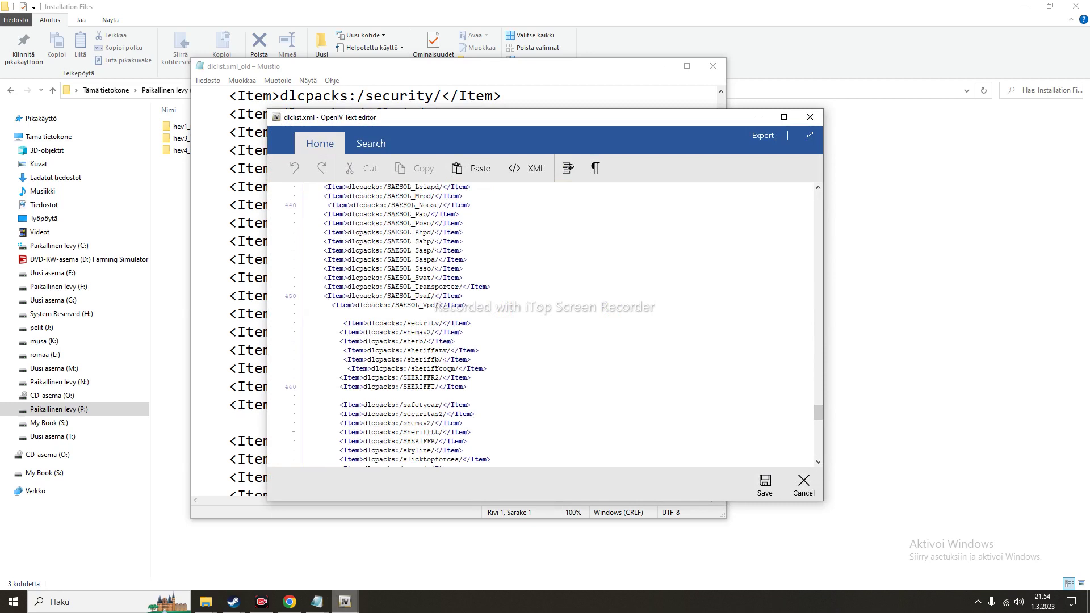
scroll(437, 363, "down", 1)
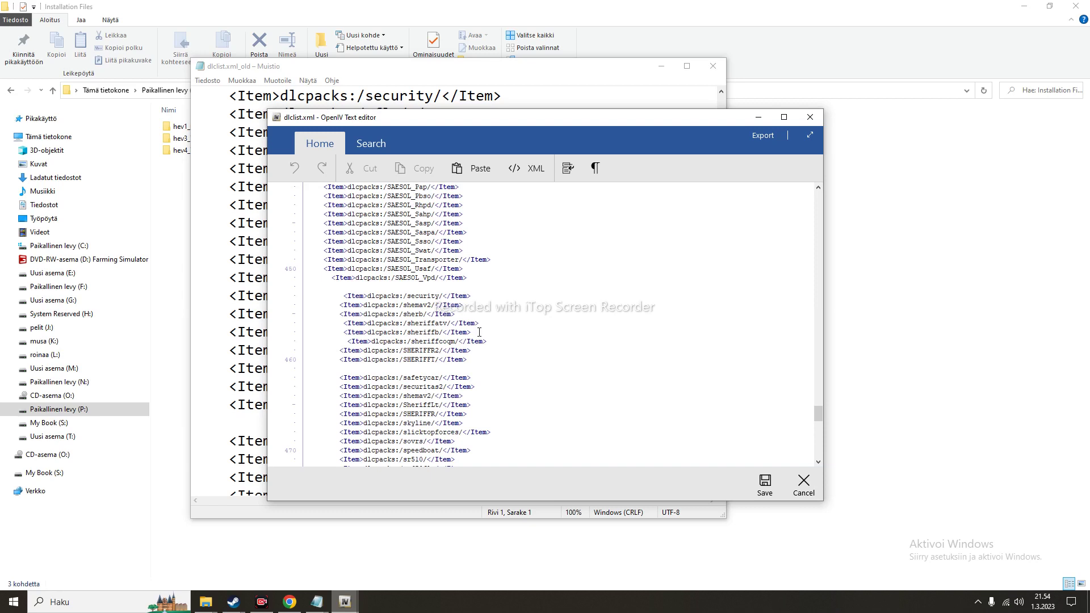
left_click(524, 73)
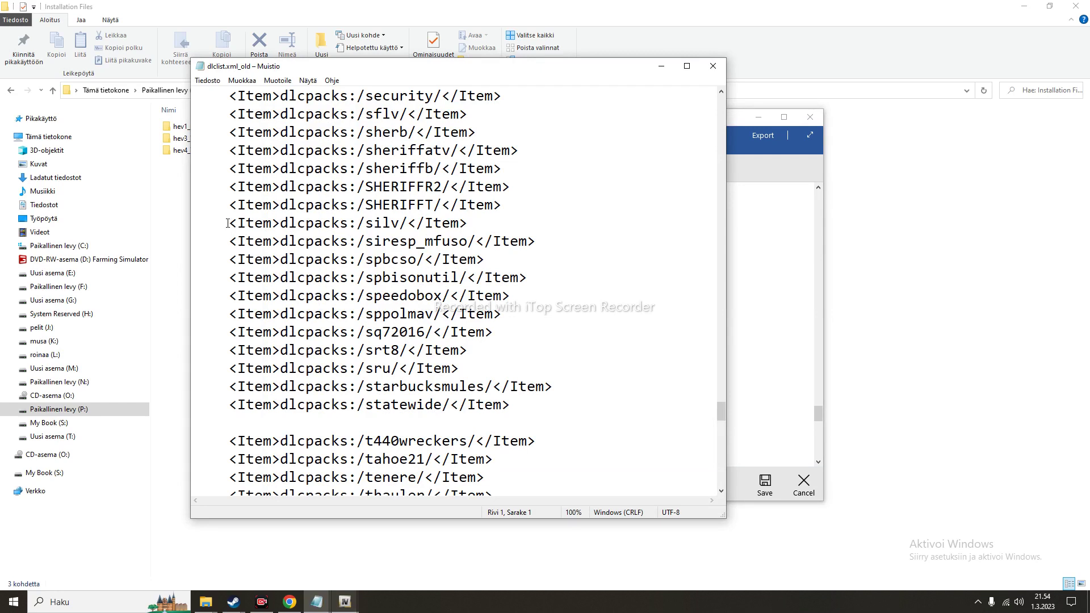
left_click_drag(228, 223, 470, 226)
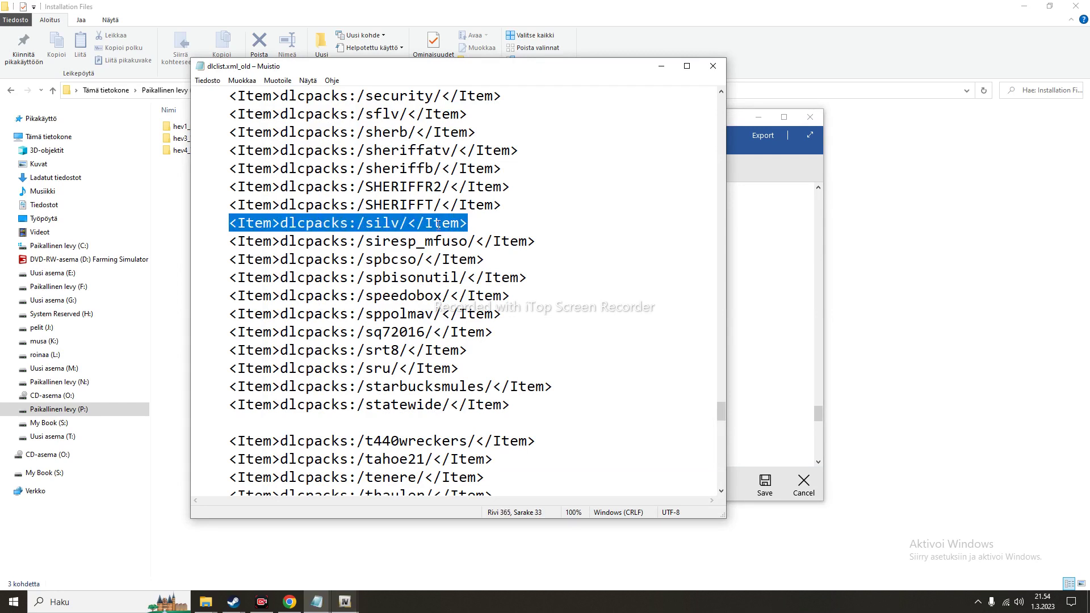
right_click(249, 224)
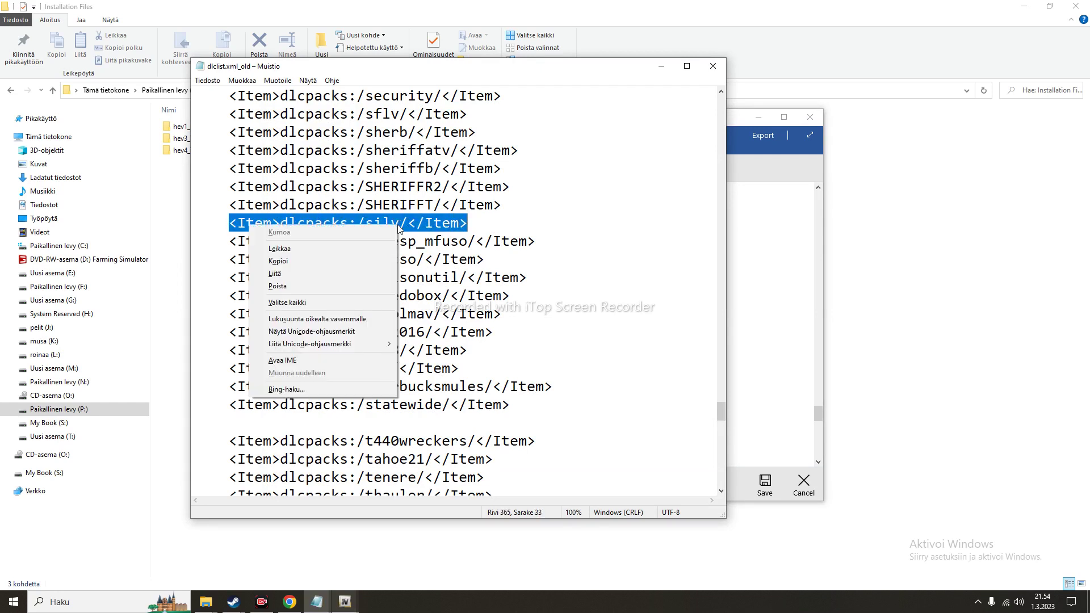
left_click(309, 263)
- Paste the dlcpacks:/silv/ item on the empty line below SHERIFFT in dlclist.xml, add a line break and save the file
left_click(742, 190)
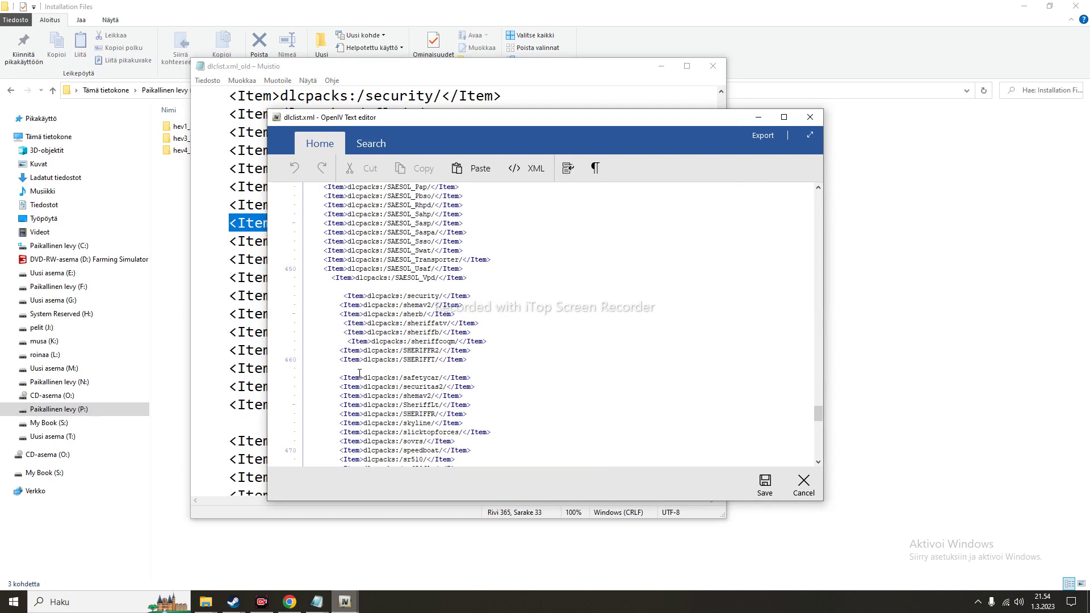
scroll(360, 374, "down", 3)
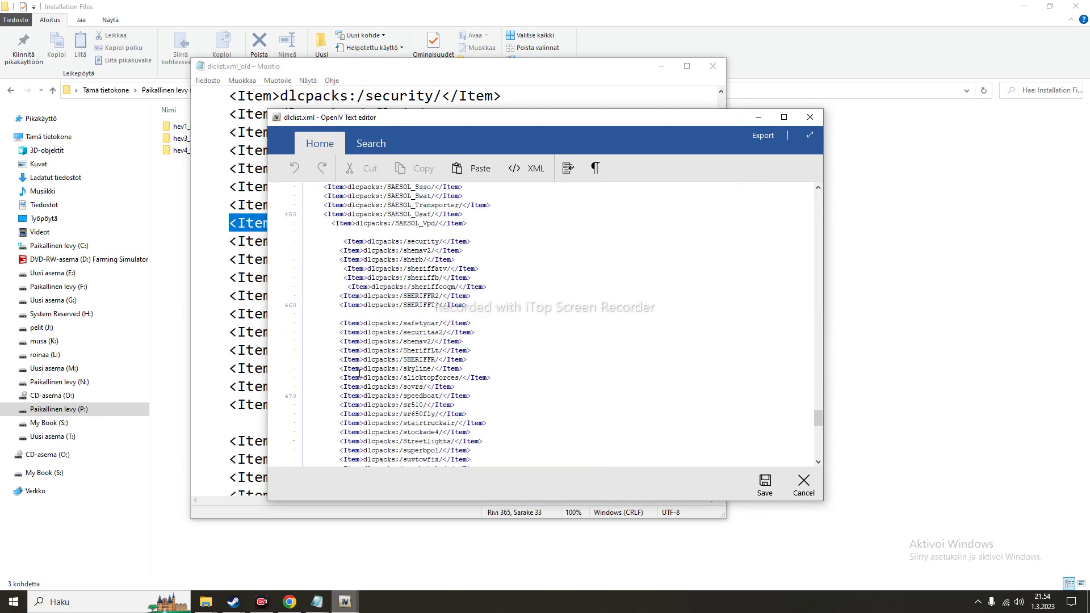
scroll(360, 373, "up", 4)
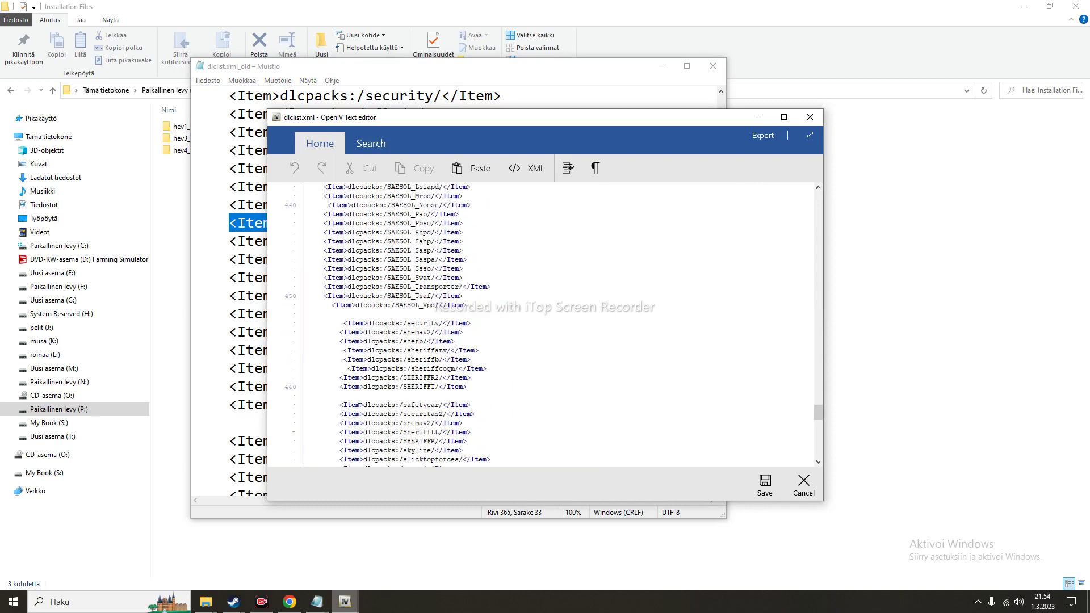
left_click(361, 397)
right_click(361, 397)
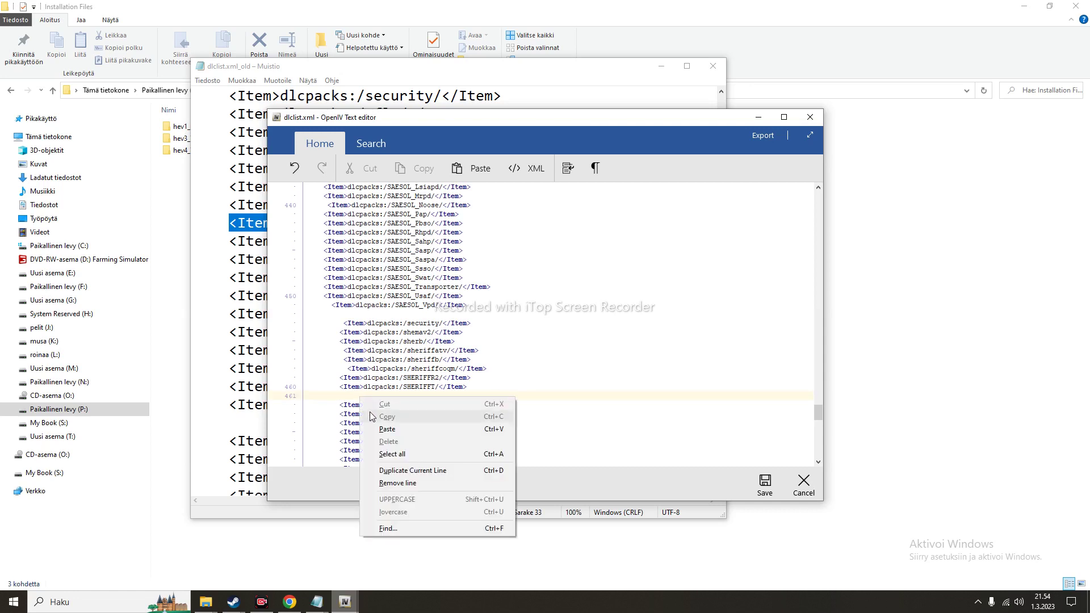
left_click(397, 429)
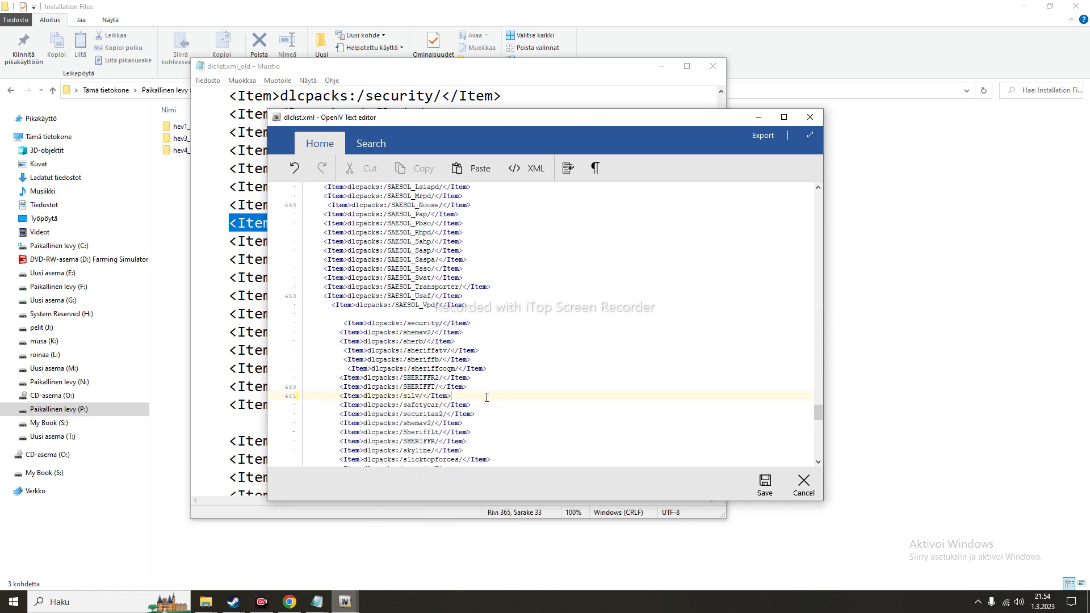
key("Return")
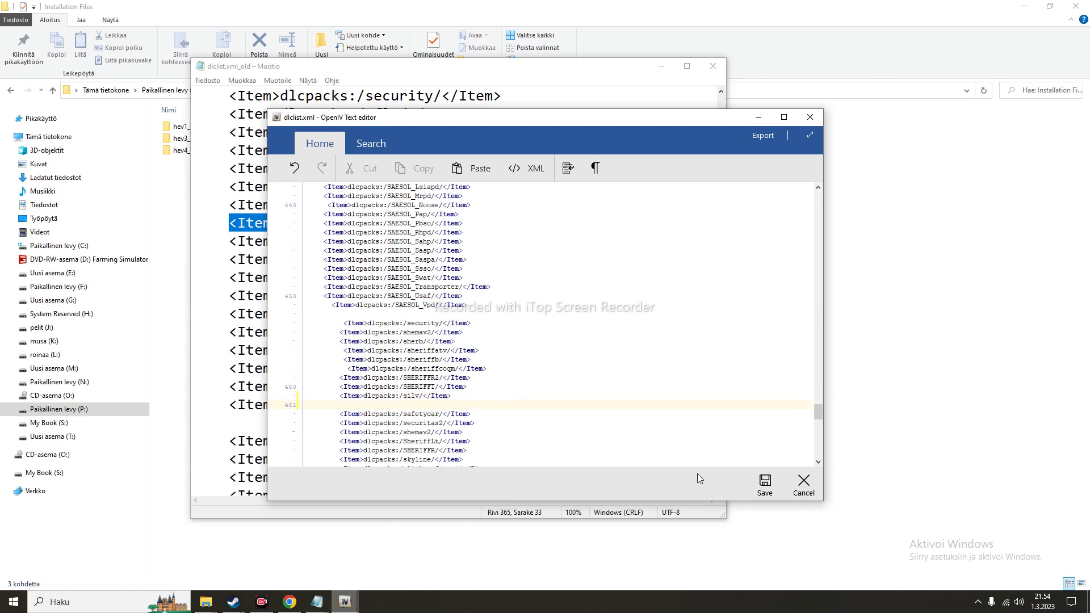
left_click(778, 489)
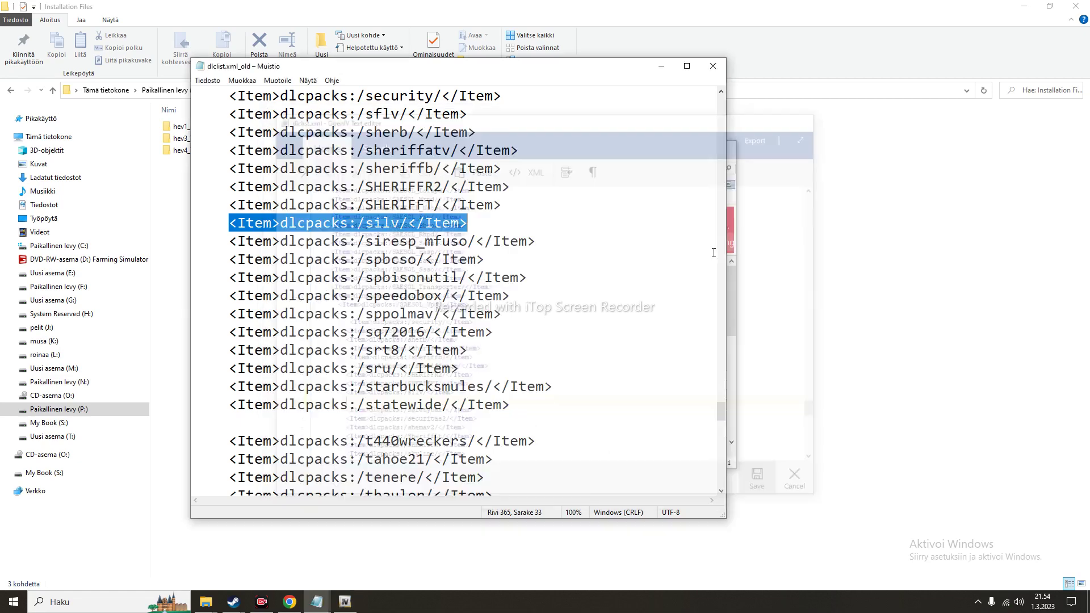
- Minimize Notepad, go to the favourite update/x64 dlcpacks folder in OpenIV and open the eplpack folder
left_click(660, 66)
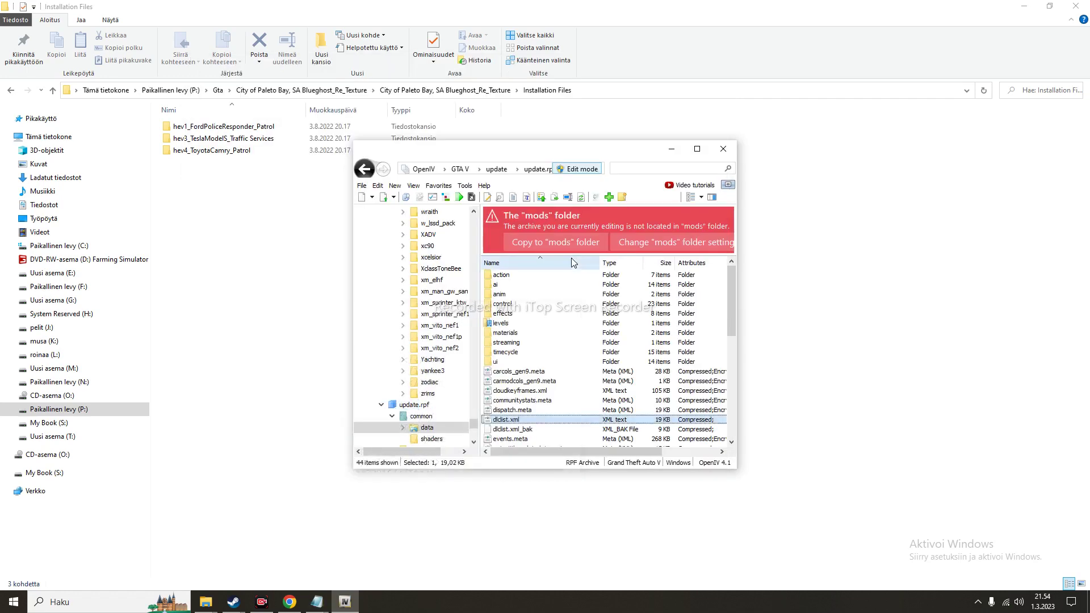
left_click(439, 186)
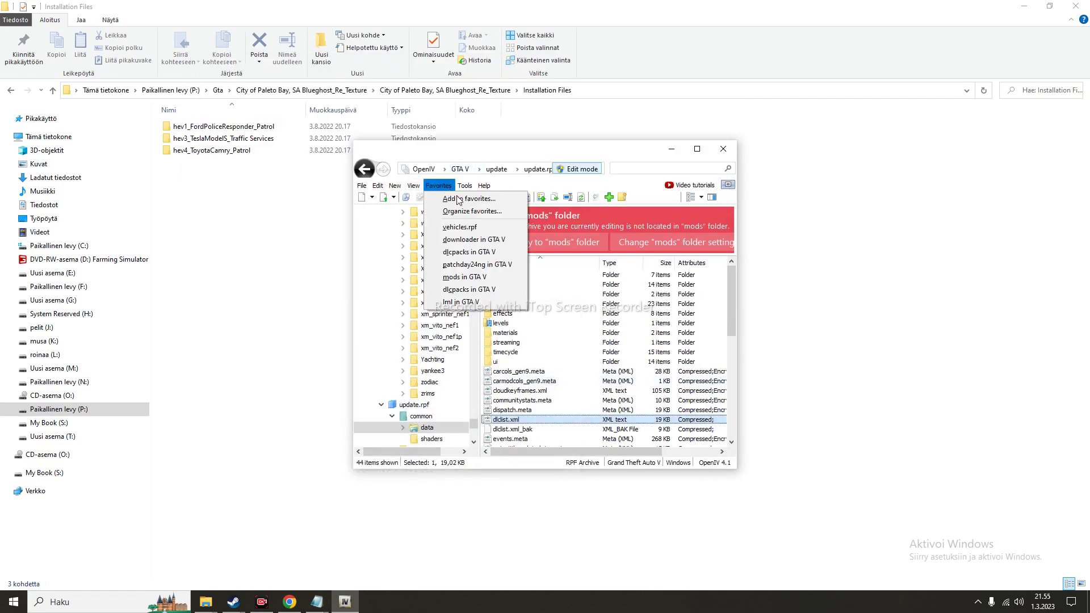
left_click(480, 240)
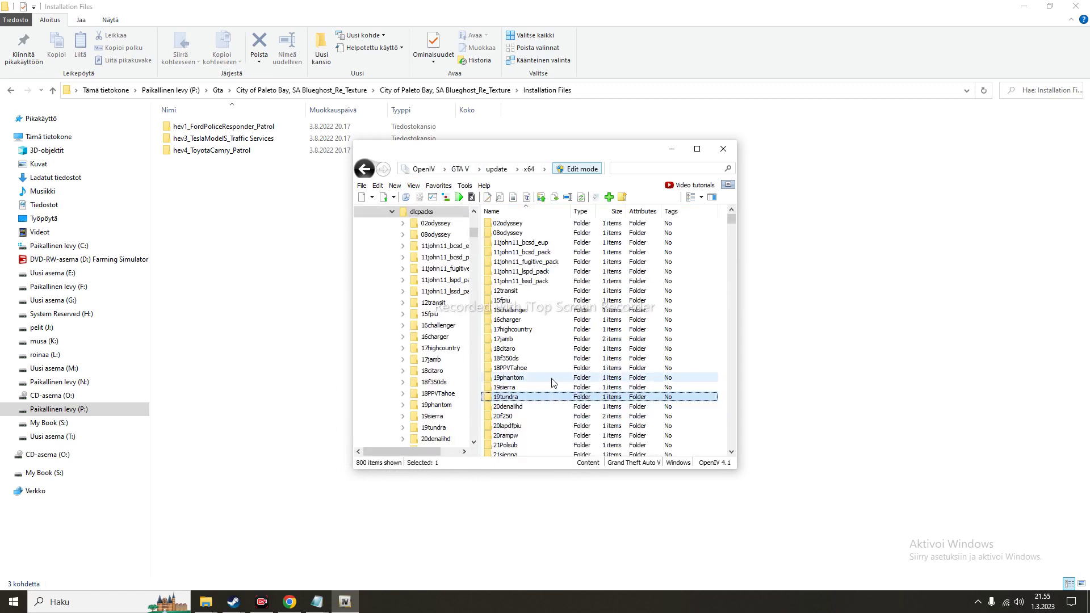
key("e")
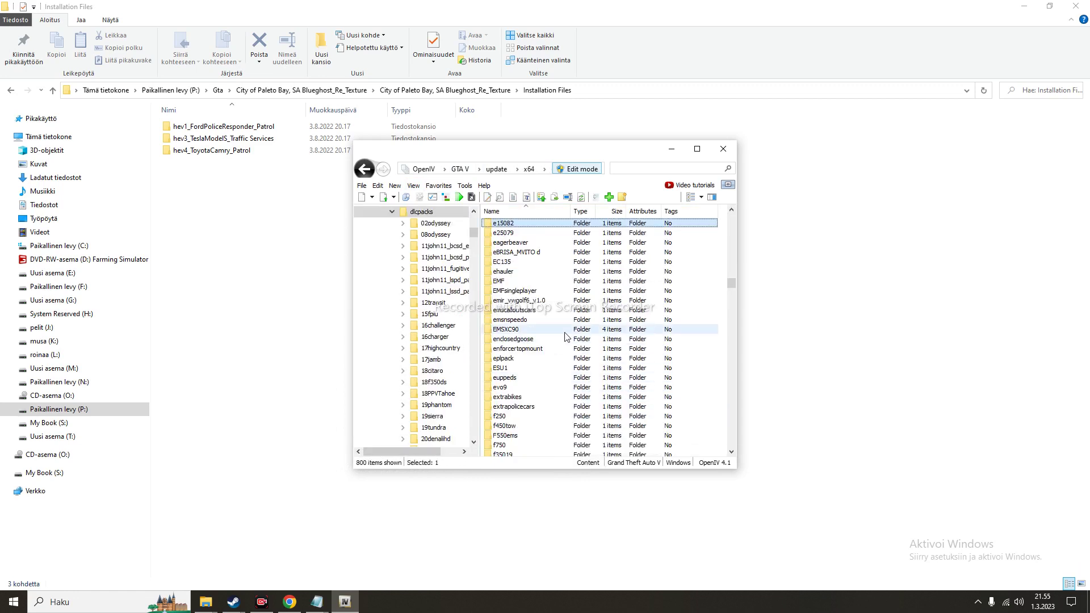
left_click(517, 362)
double_click(517, 362)
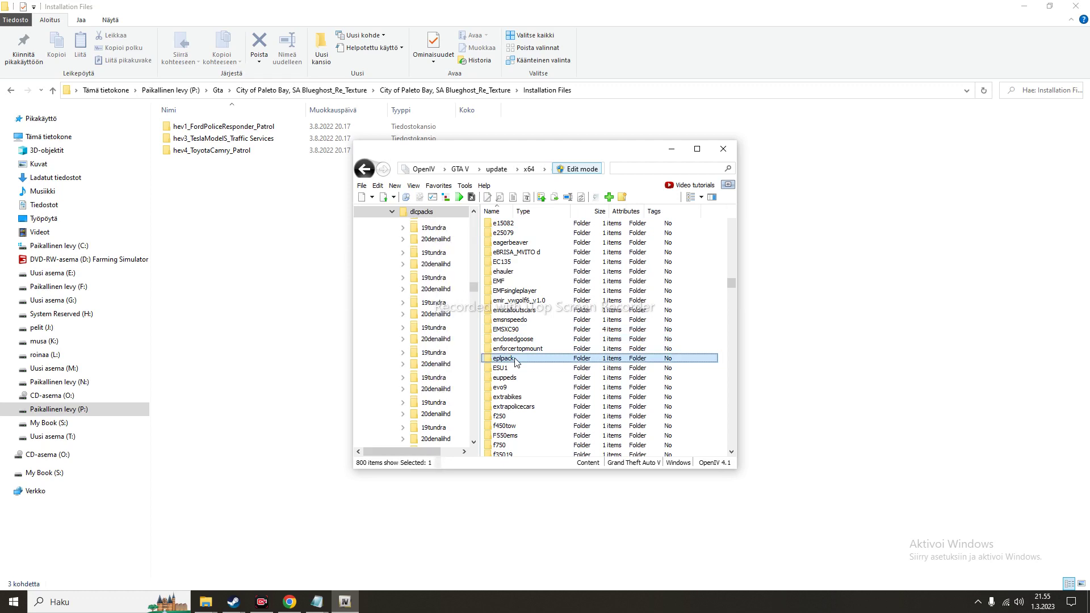
- Open eplpack's dlc.rpf, enter its x64 folder and open the vehicles.rpf archive
left_click(551, 223)
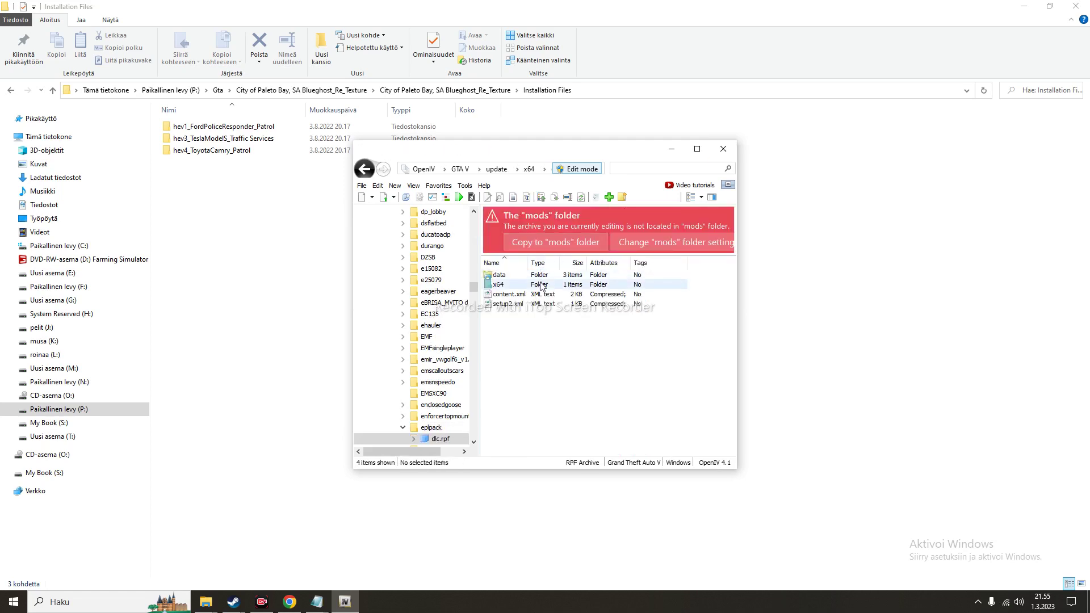
left_click(541, 285)
double_click(541, 285)
left_click(540, 277)
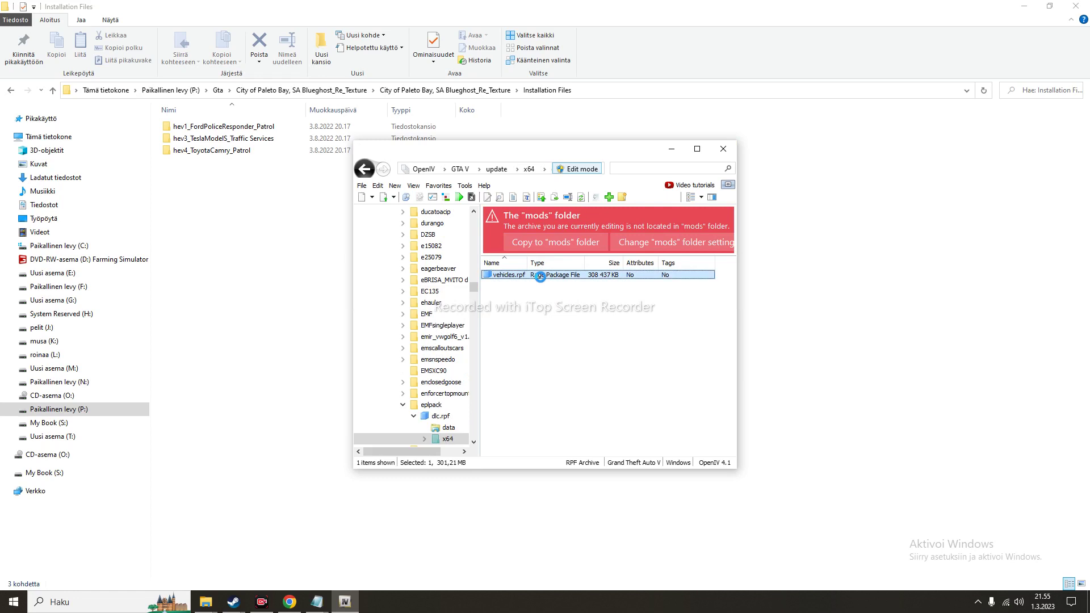
double_click(547, 277)
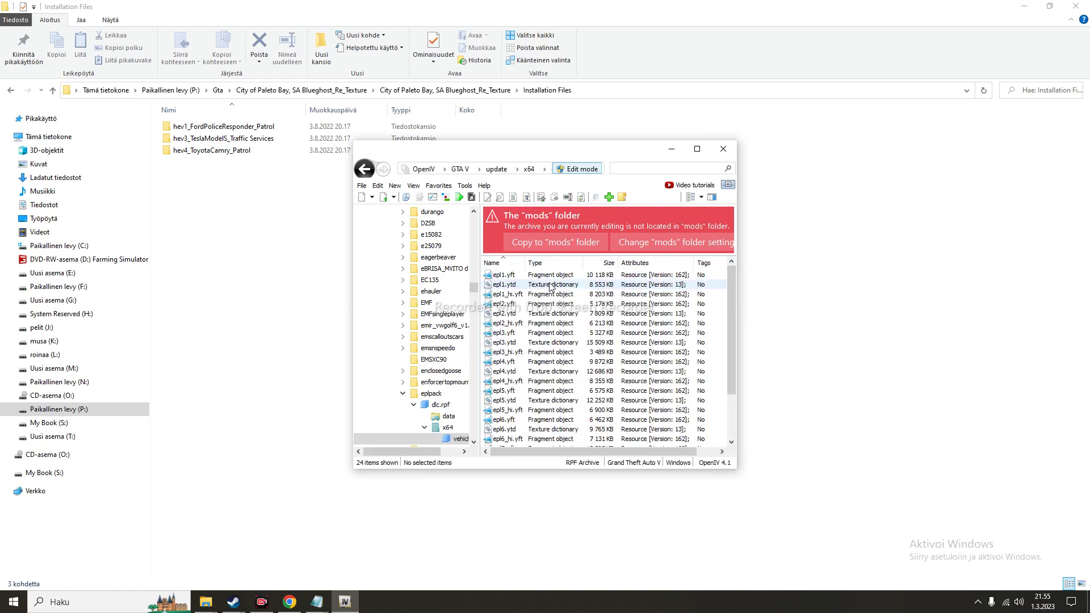
- Preview the epl1.yft and epl2.yft models in eplpack's vehicles archive, closing the viewer after each
left_click(553, 275)
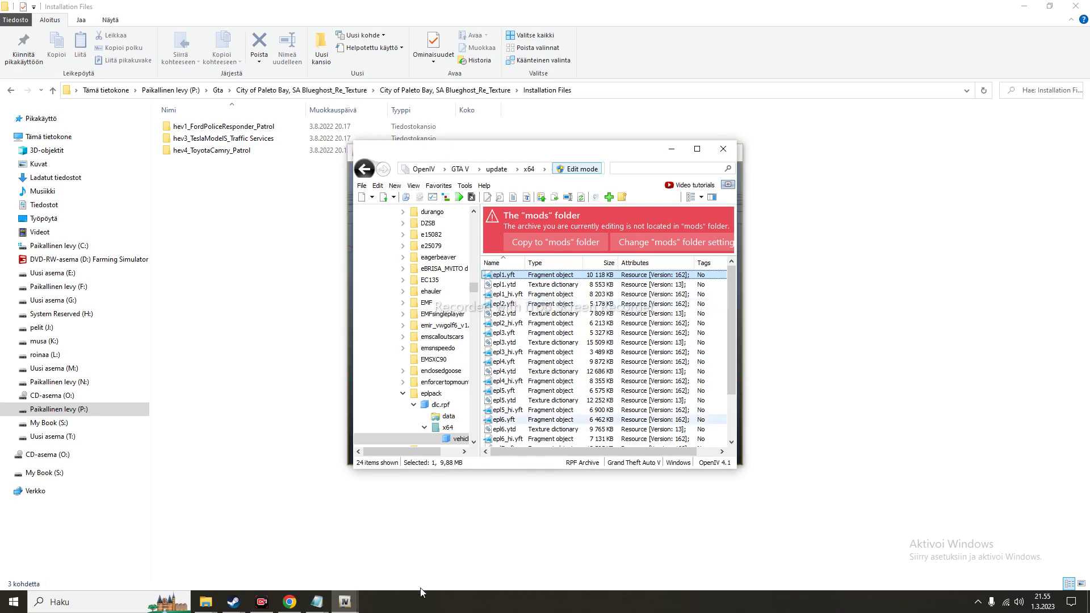
mouse_move(348, 607)
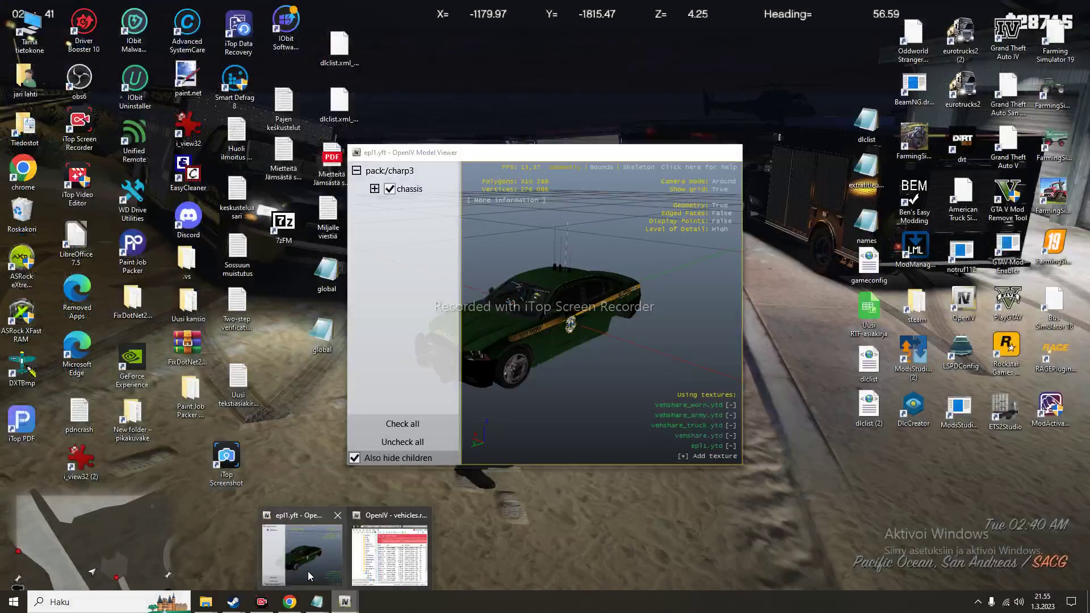
left_click(308, 571)
left_click(729, 153)
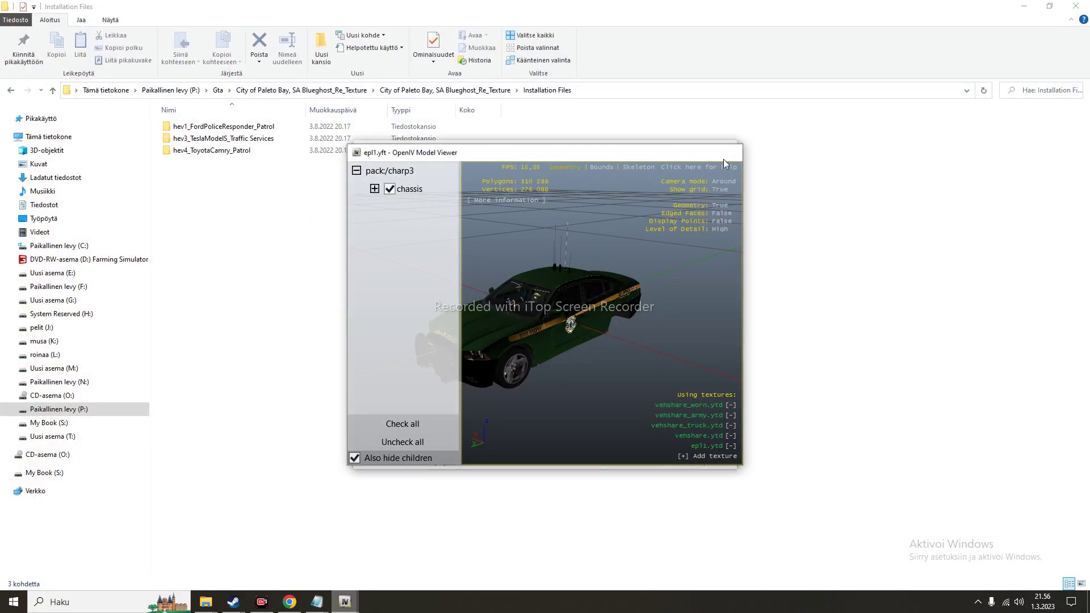
left_click(546, 314)
left_click(545, 305)
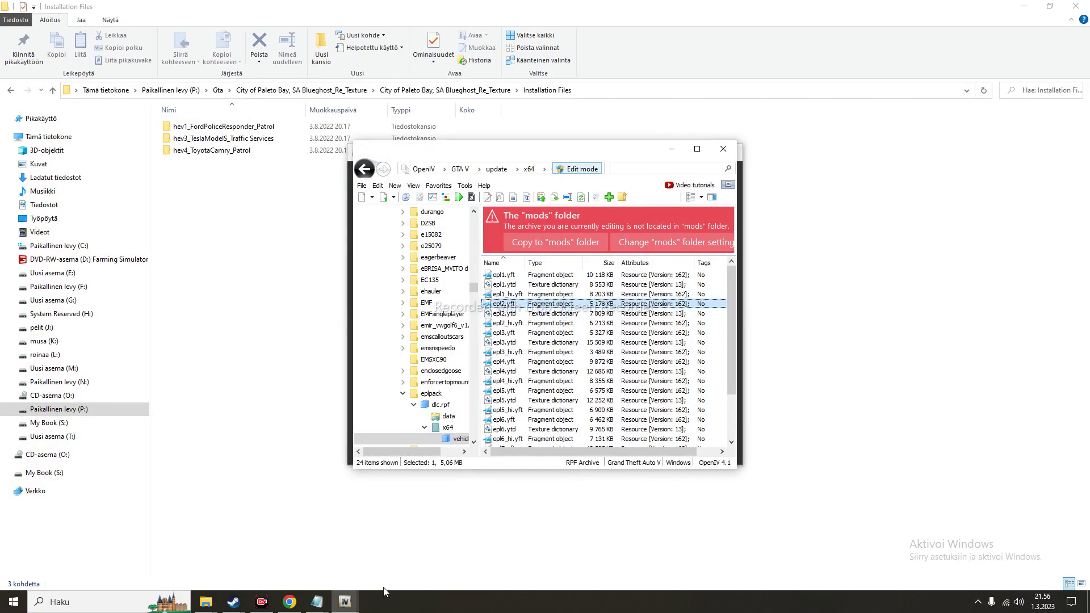
mouse_move(336, 611)
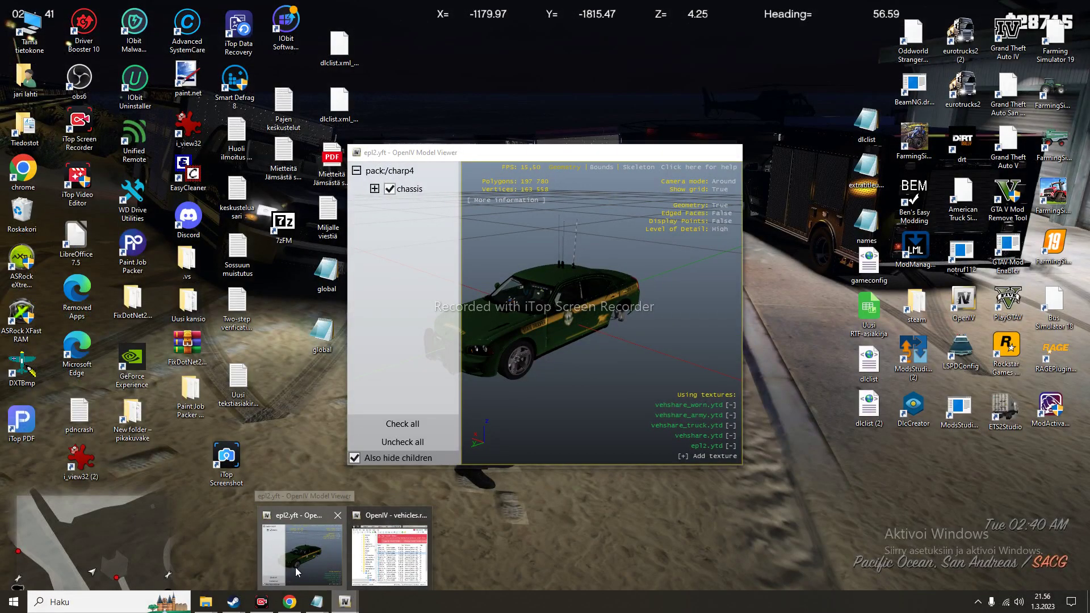
left_click(302, 554)
left_click(730, 153)
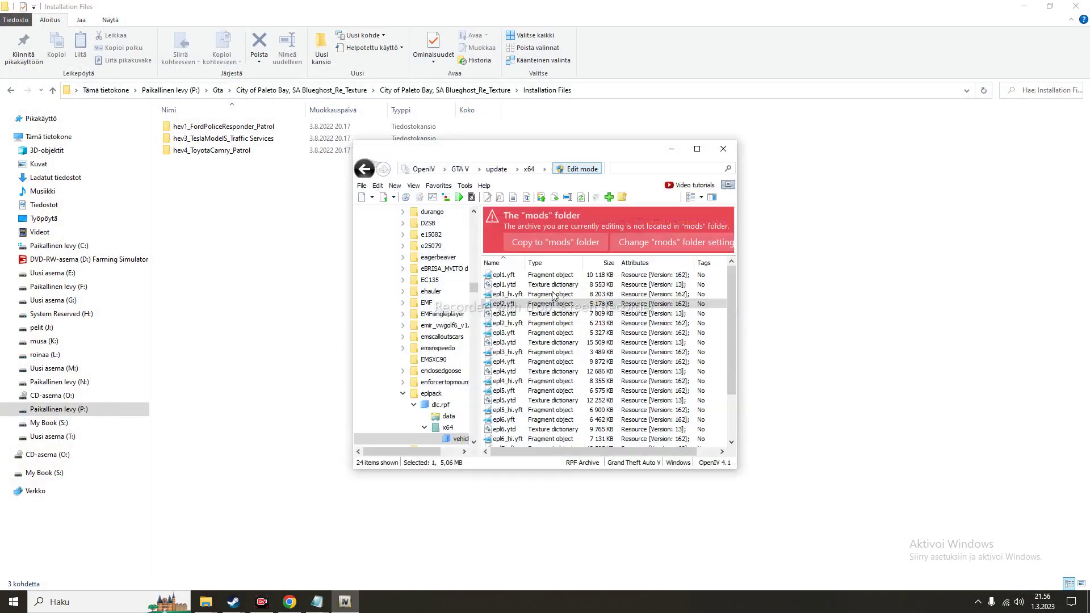
- Preview the epl3.yft model in a maximized viewer, inspect the car from the front and close the viewer
double_click(527, 334)
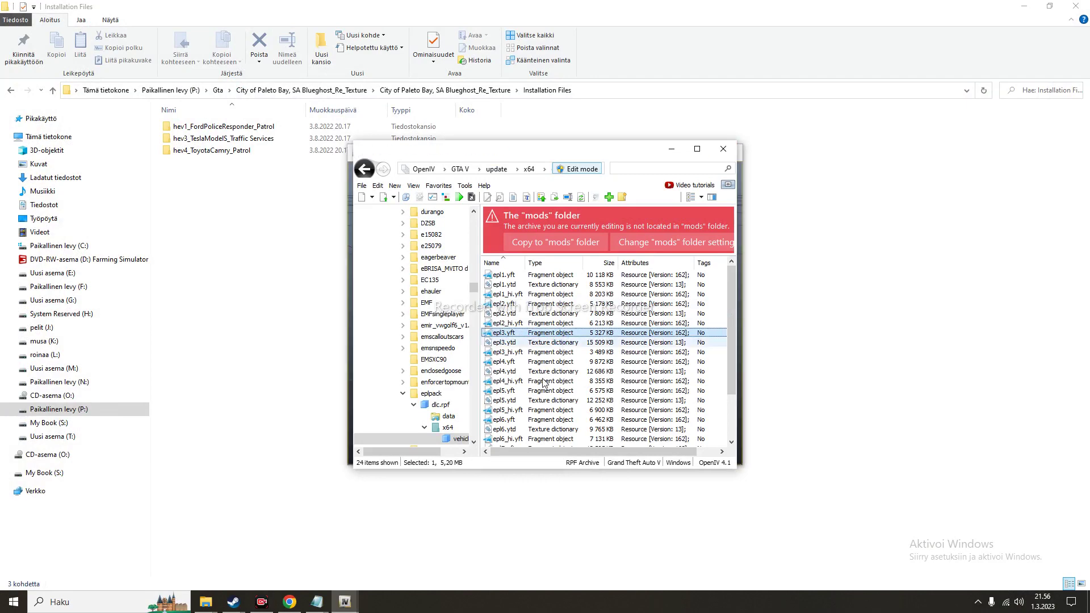
mouse_move(337, 601)
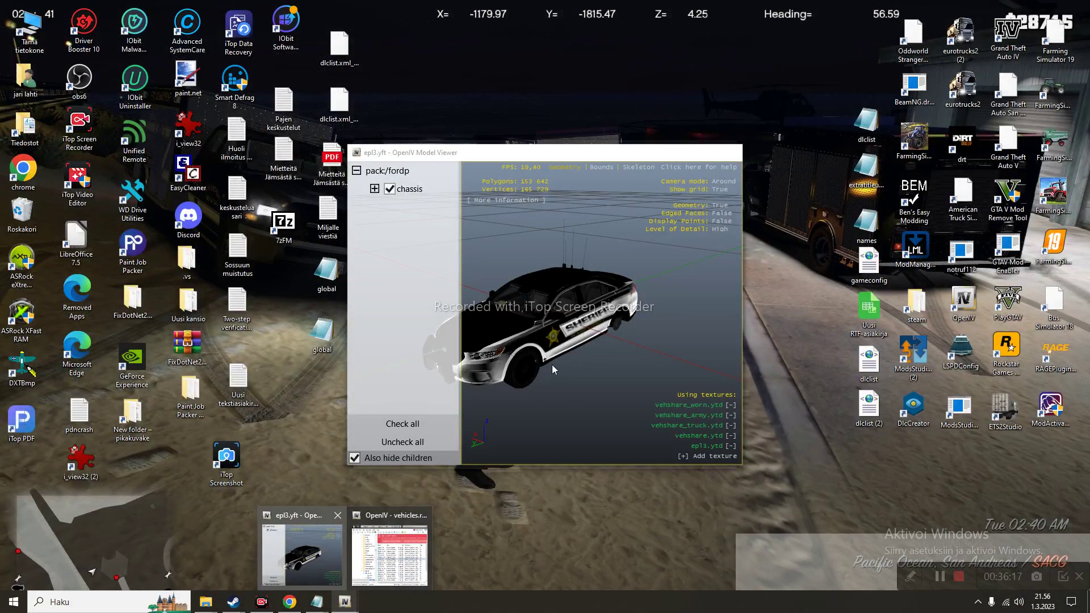
left_click(302, 554)
left_click(703, 153)
left_click_drag(706, 165, 975, 48)
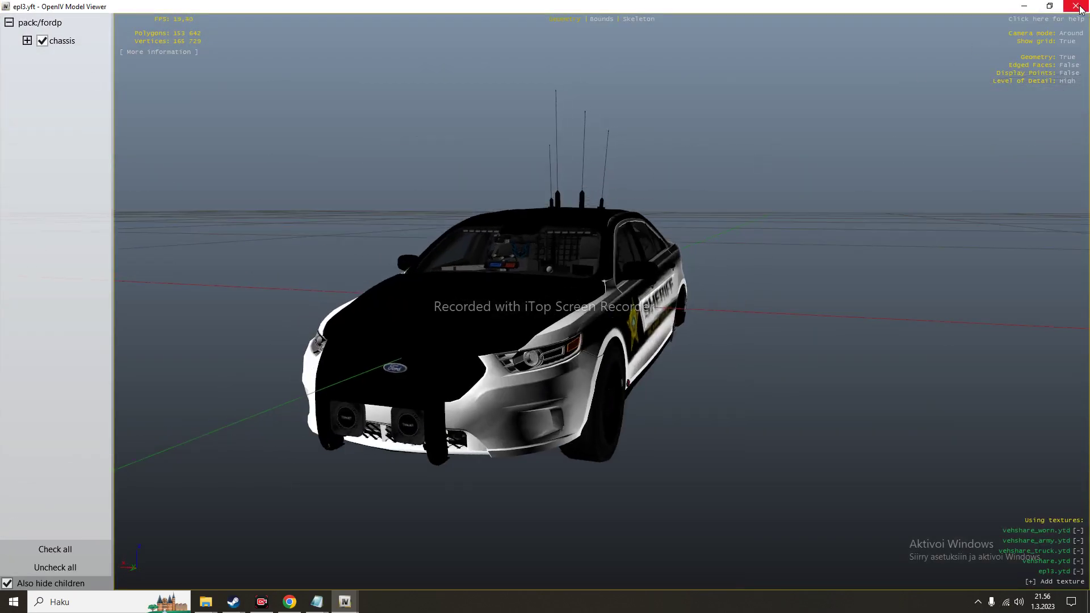
left_click(1050, 6)
key("Escape")
- Open the epl4.yft model from eplpack's vehicles archive, bring its viewer to the front and close it
double_click(540, 361)
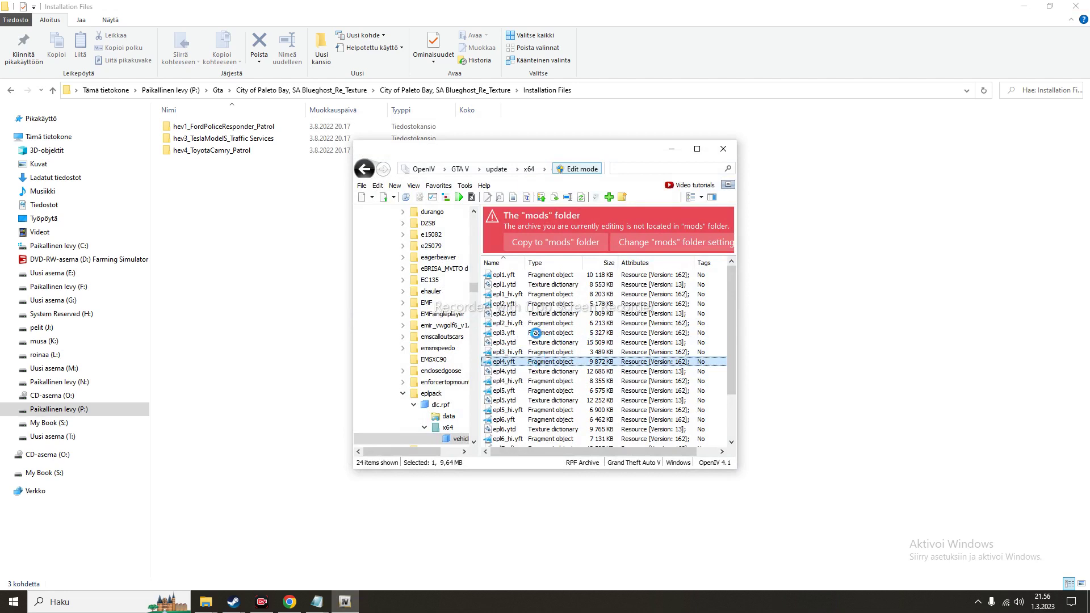
mouse_move(344, 609)
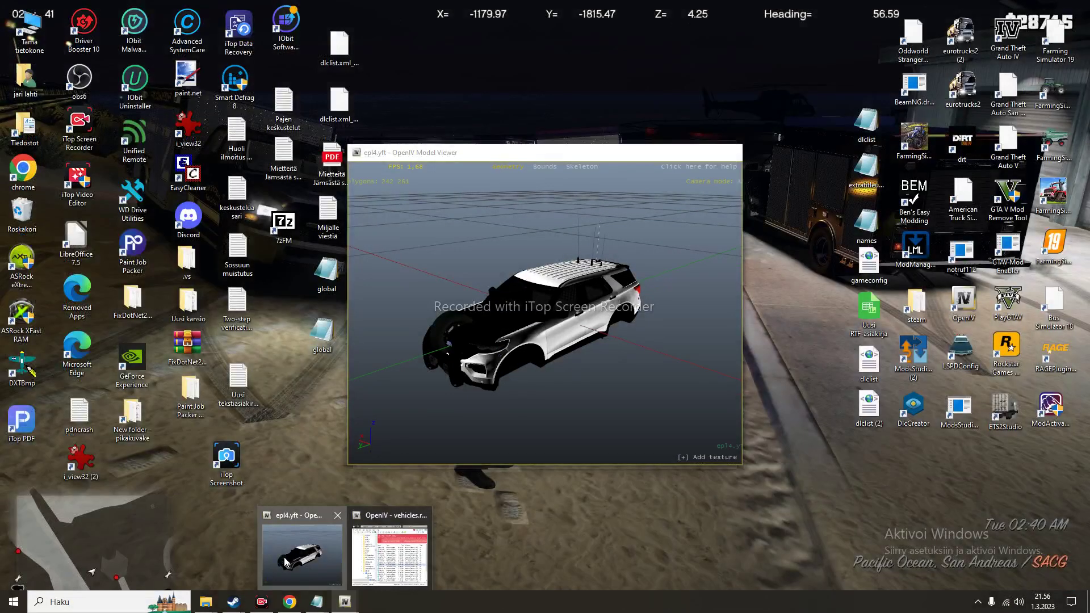
left_click(301, 551)
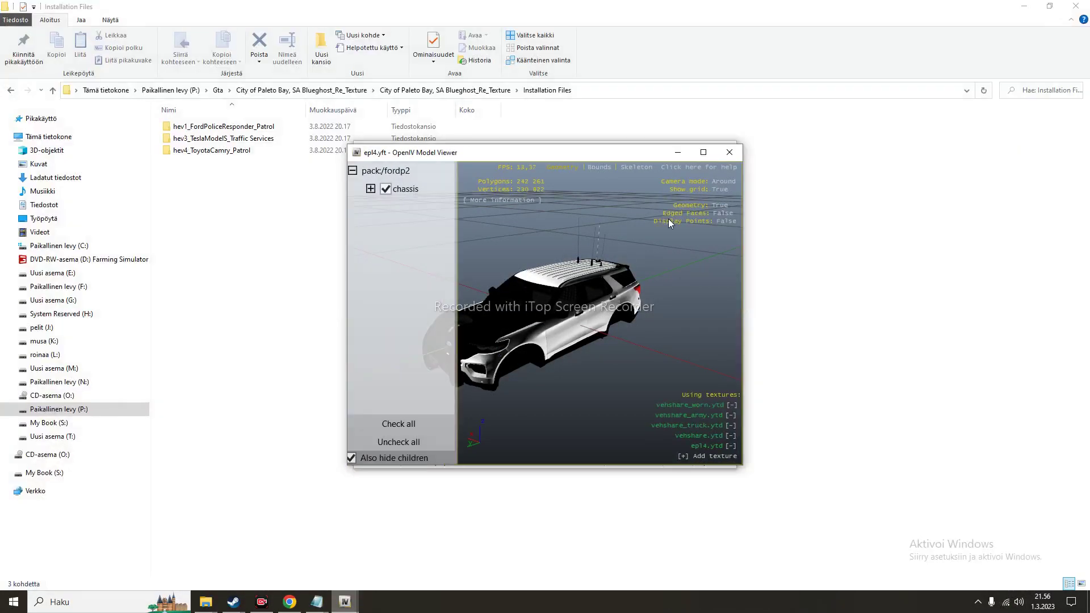
left_click(730, 152)
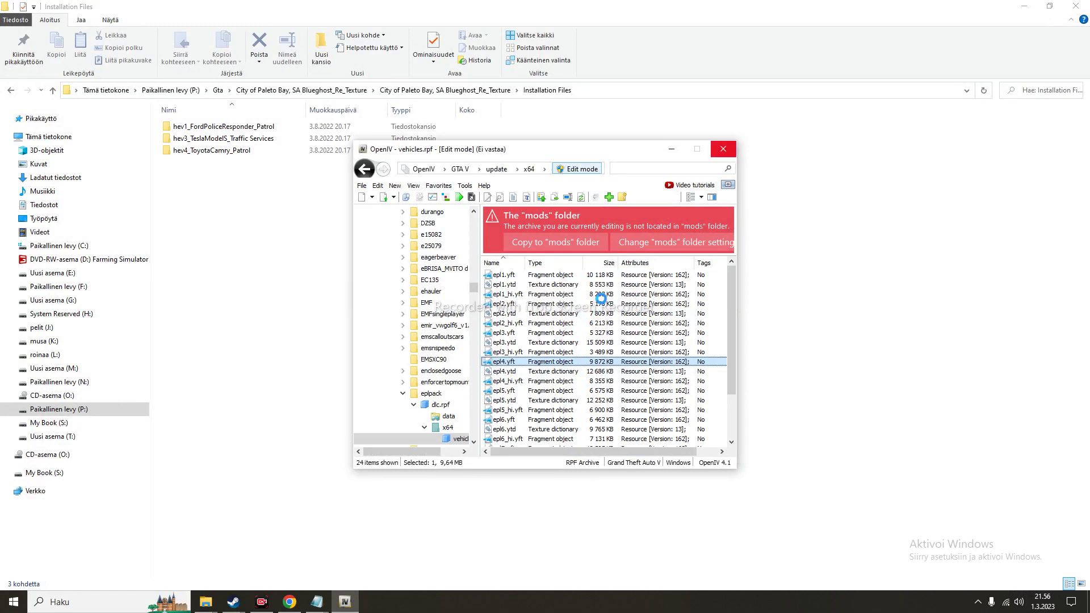
- View epl4.yft again in a maximized model viewer, inspect the car from the front and side, and close the viewer
mouse_move(345, 606)
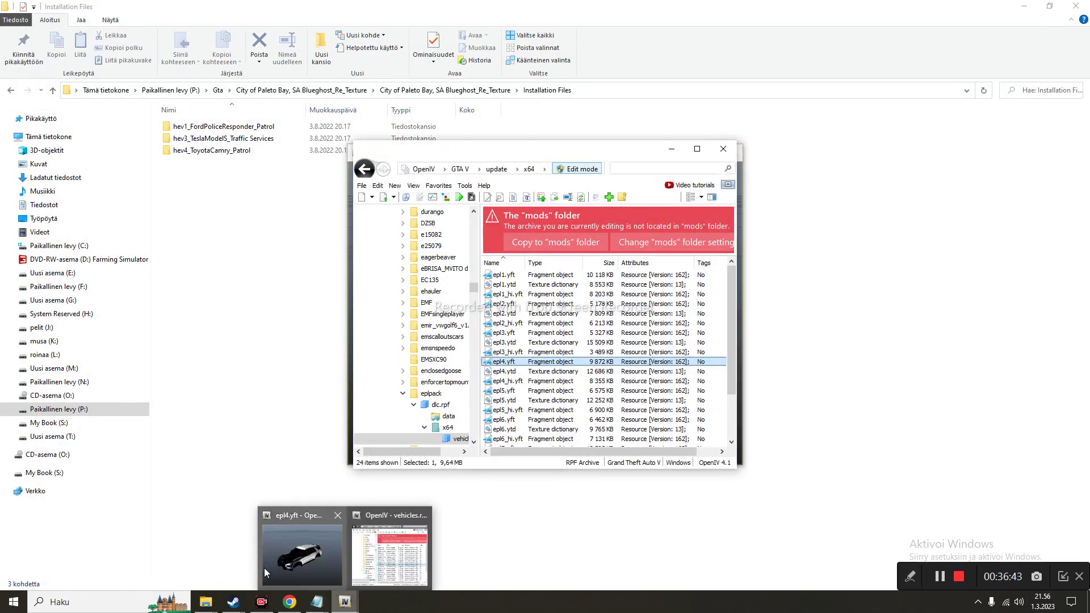
left_click(298, 554)
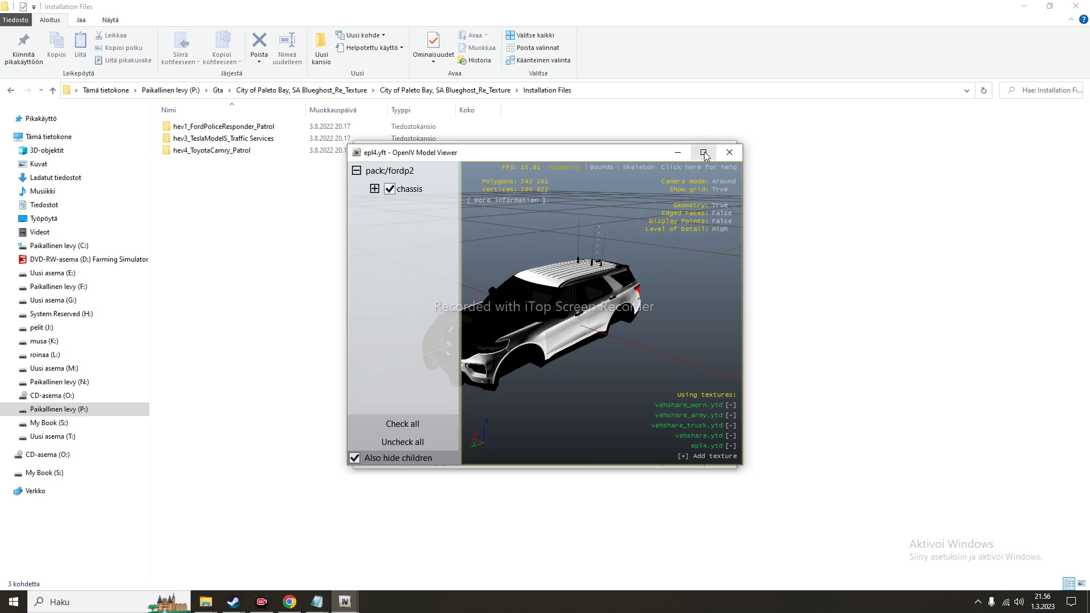
left_click(705, 152)
left_click_drag(680, 196, 751, 181)
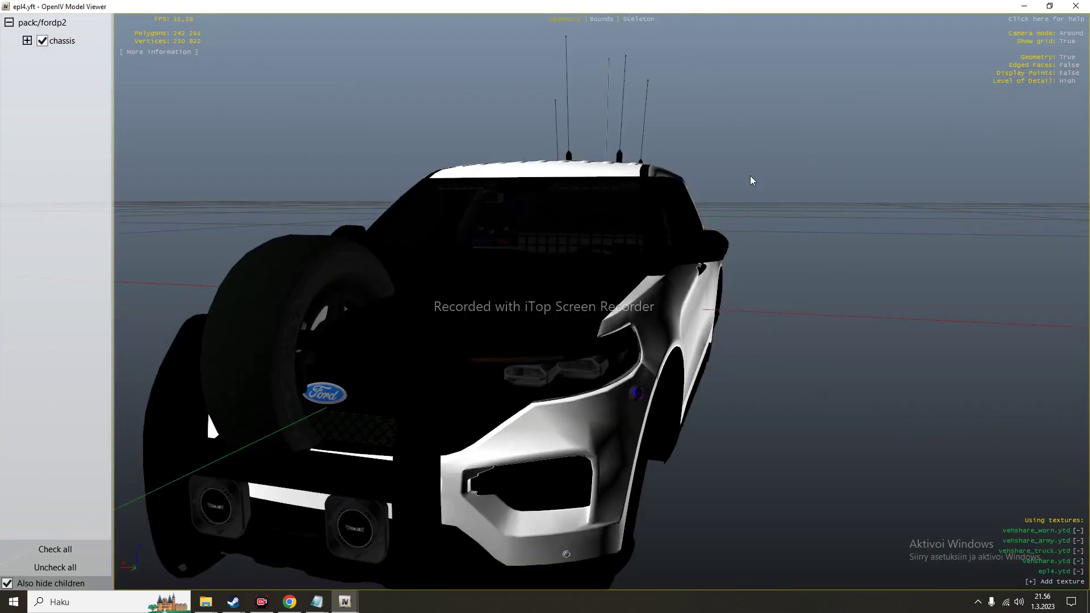
scroll(628, 212, "down", 3)
left_click_drag(511, 252, 830, 202)
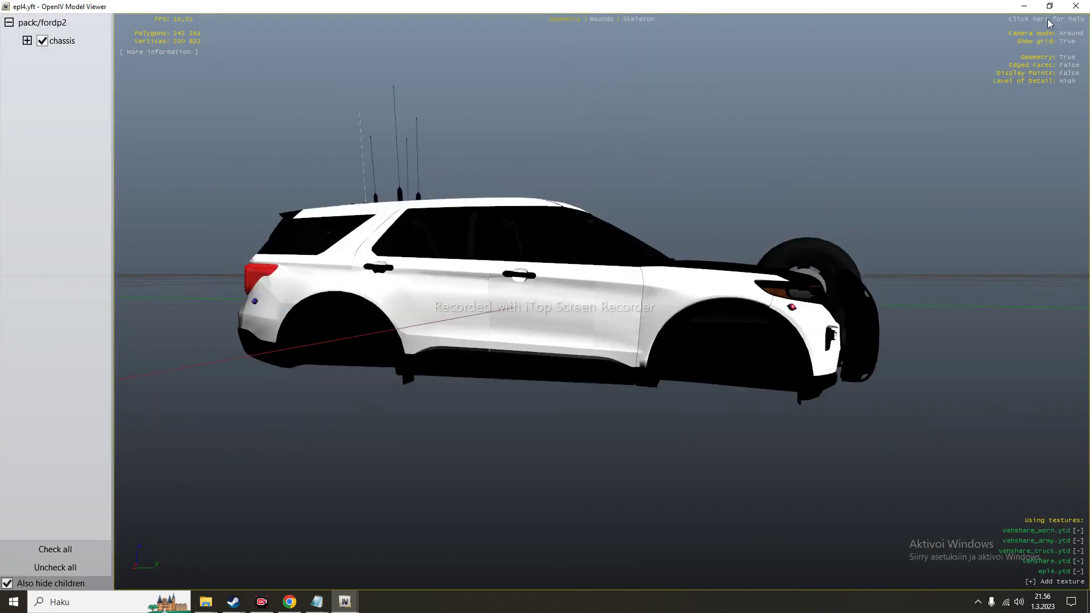
left_click(1075, 7)
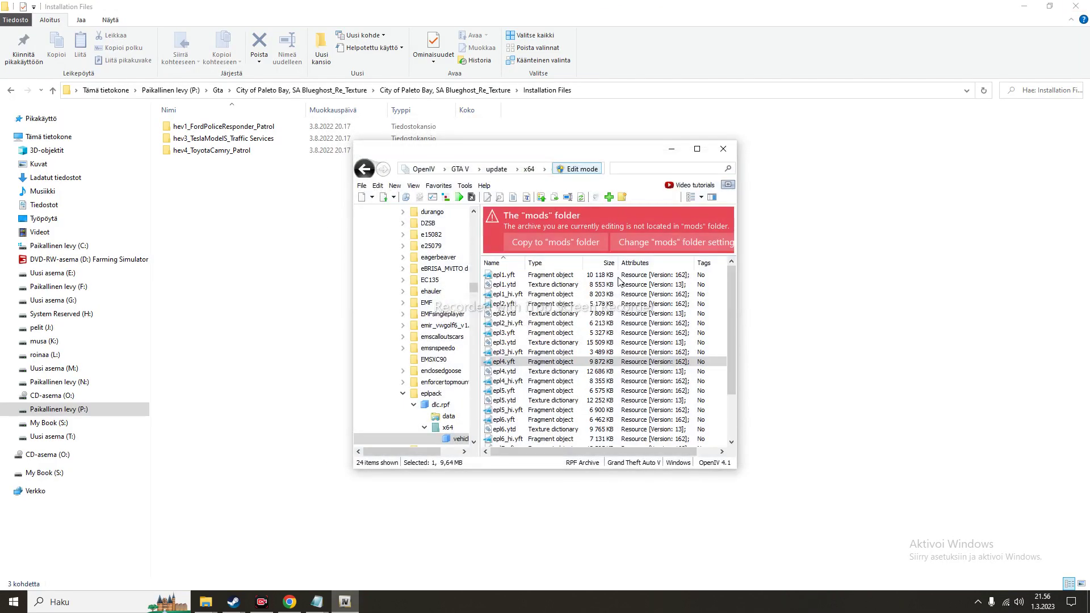
- Open the epl4.ytd texture dictionary, look through its texture list, view polint_sign_1 and leave the texture editor without saving
left_click(522, 371)
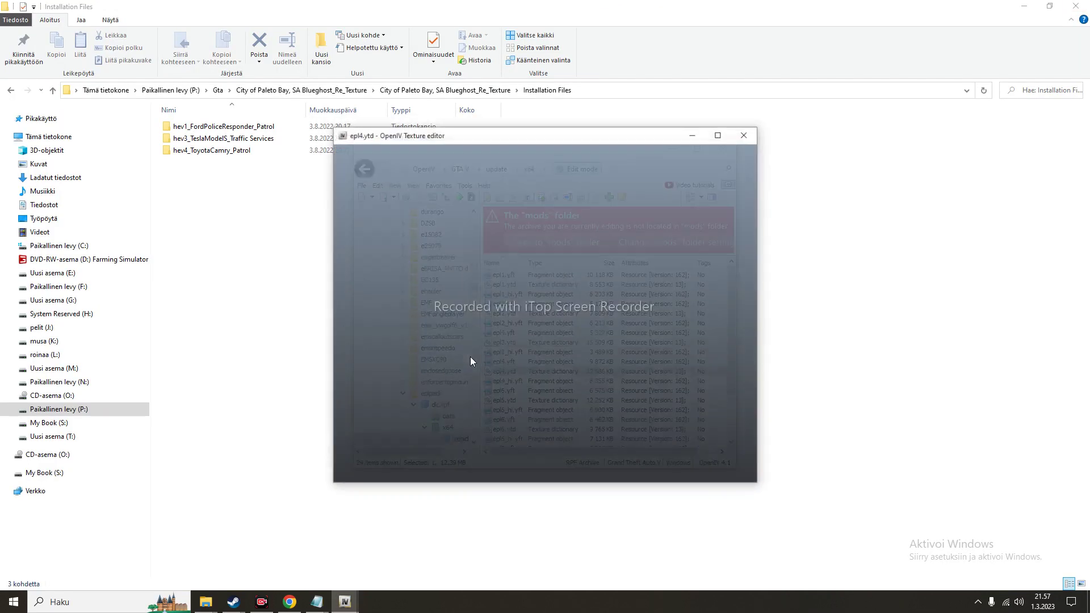
scroll(390, 329, "down", 5)
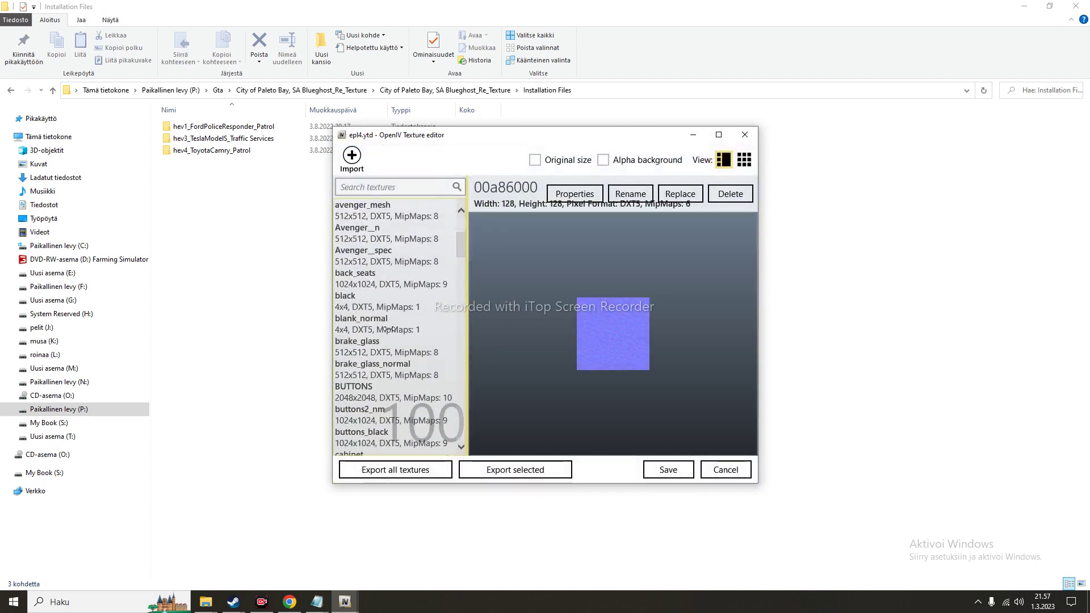
scroll(390, 330, "up", 5)
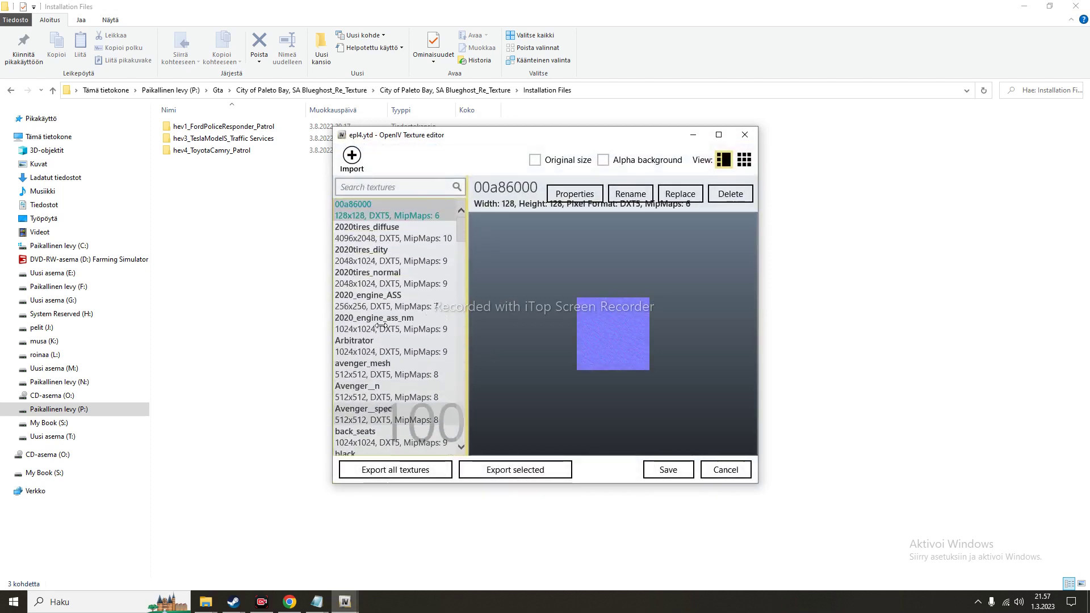
scroll(380, 325, "down", 10)
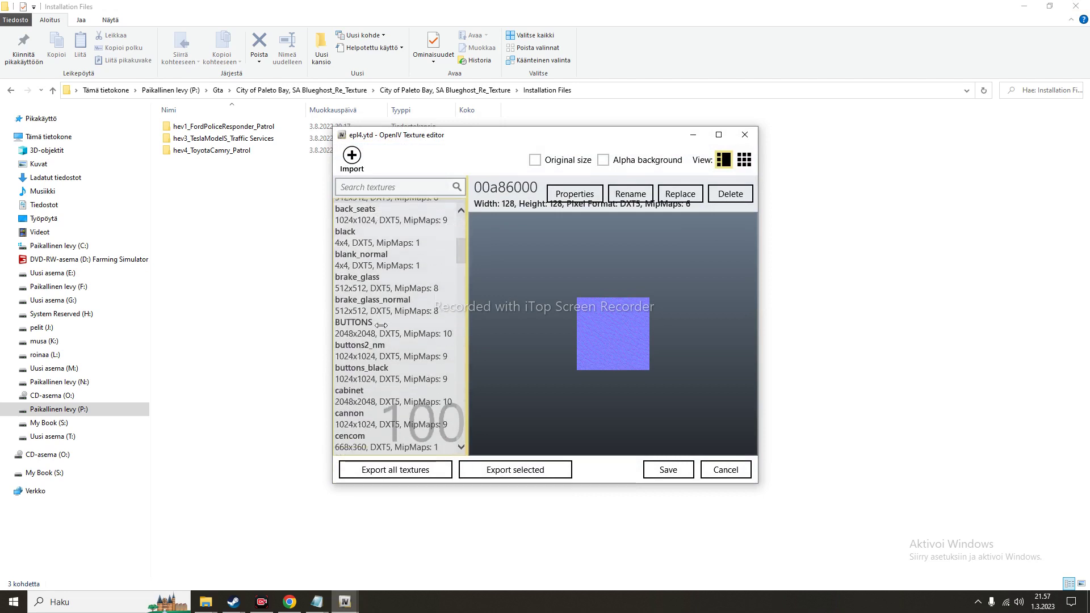
scroll(381, 325, "down", 10)
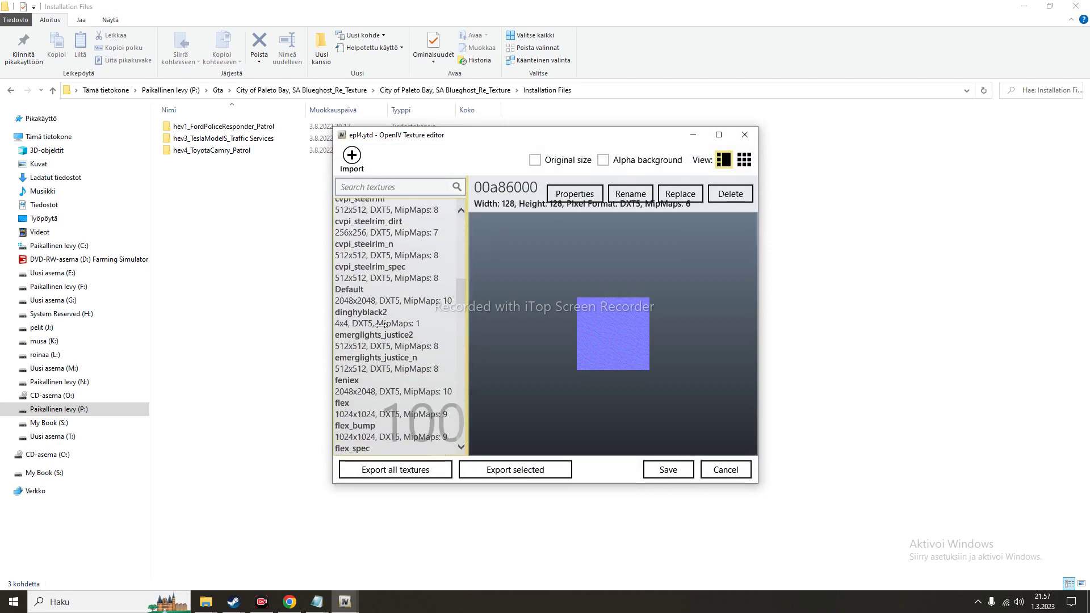
scroll(380, 325, "down", 10)
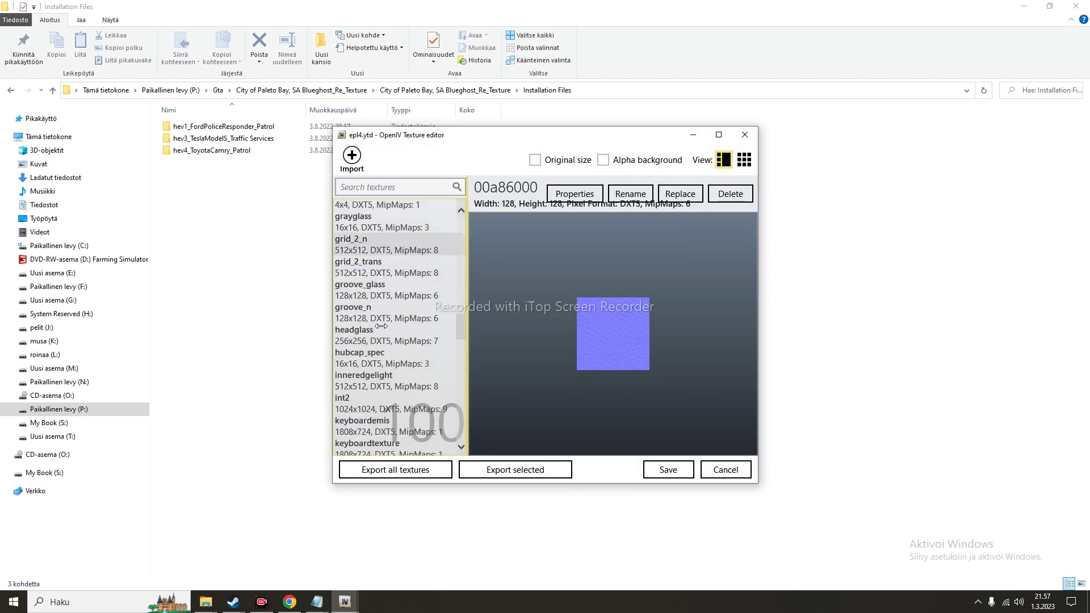
scroll(382, 327, "down", 10)
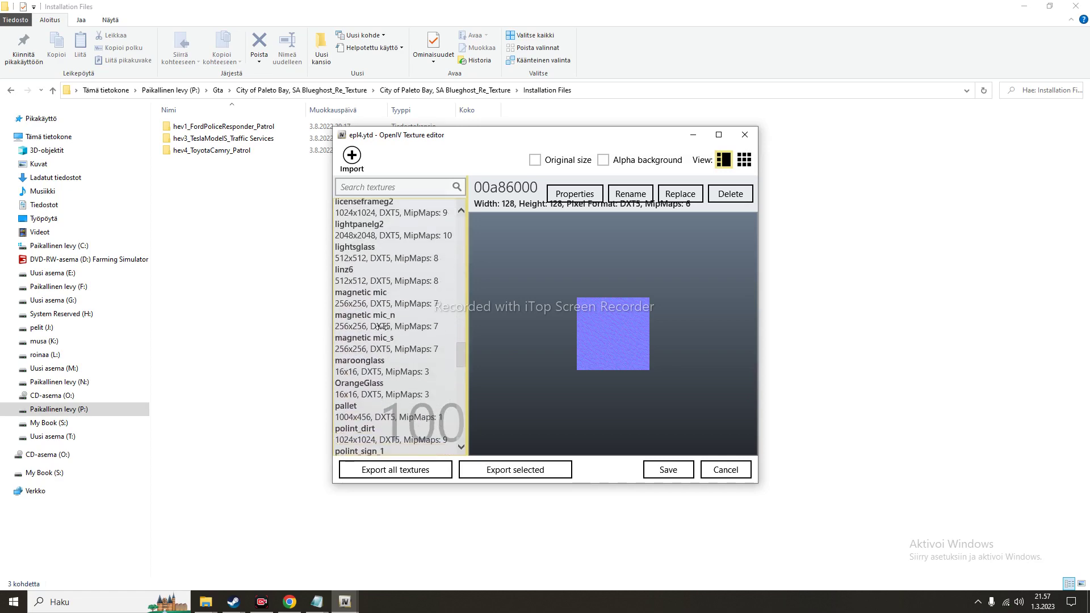
scroll(381, 327, "down", 1)
left_click(386, 379)
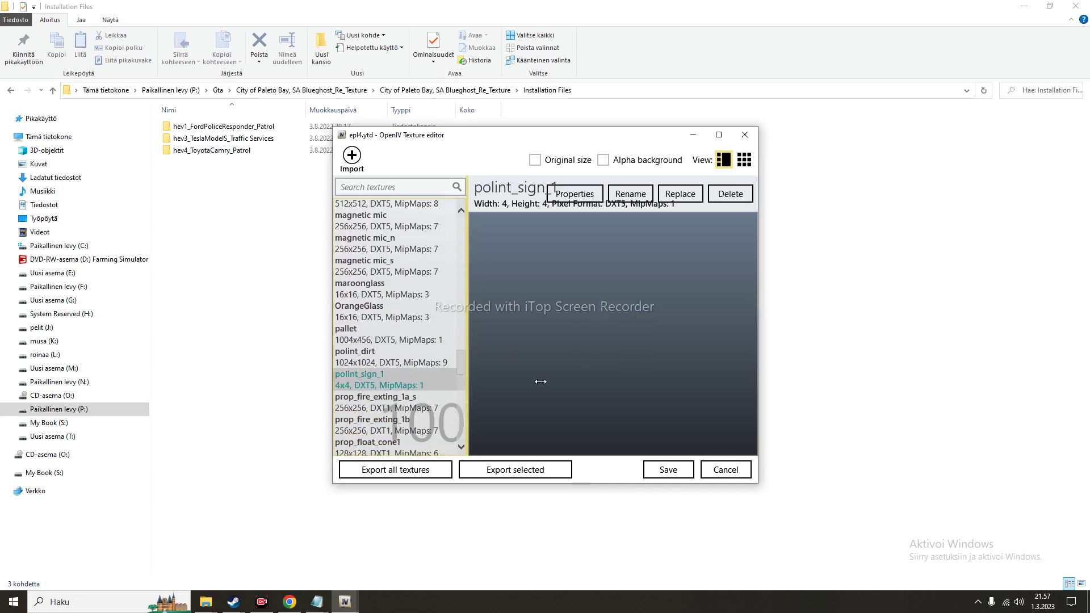
left_click(722, 471)
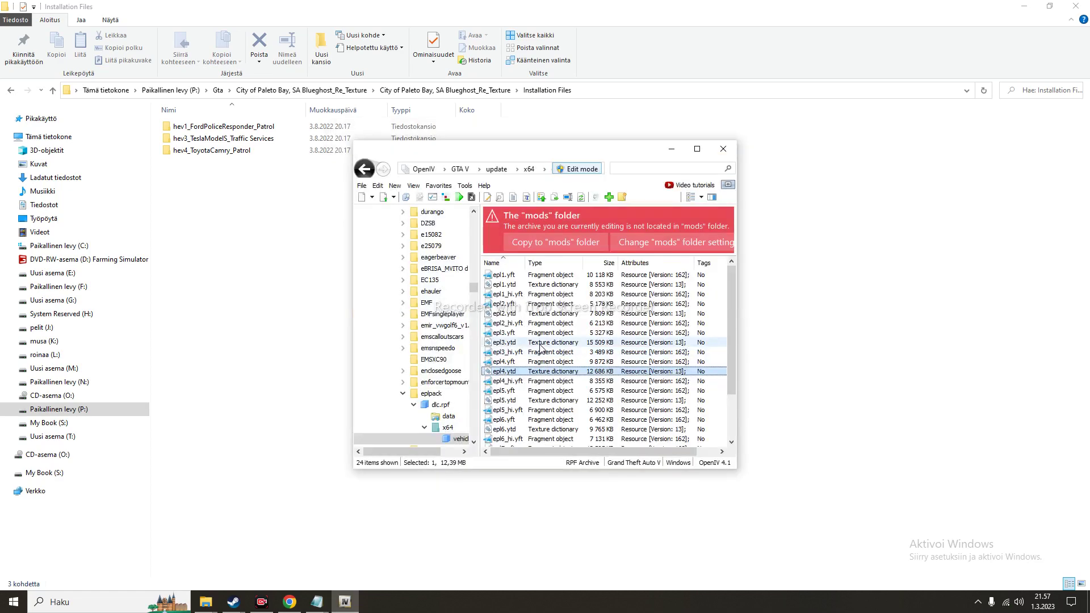
- Preview the epl5.yft model from the vehicles archive and close its viewer
double_click(535, 392)
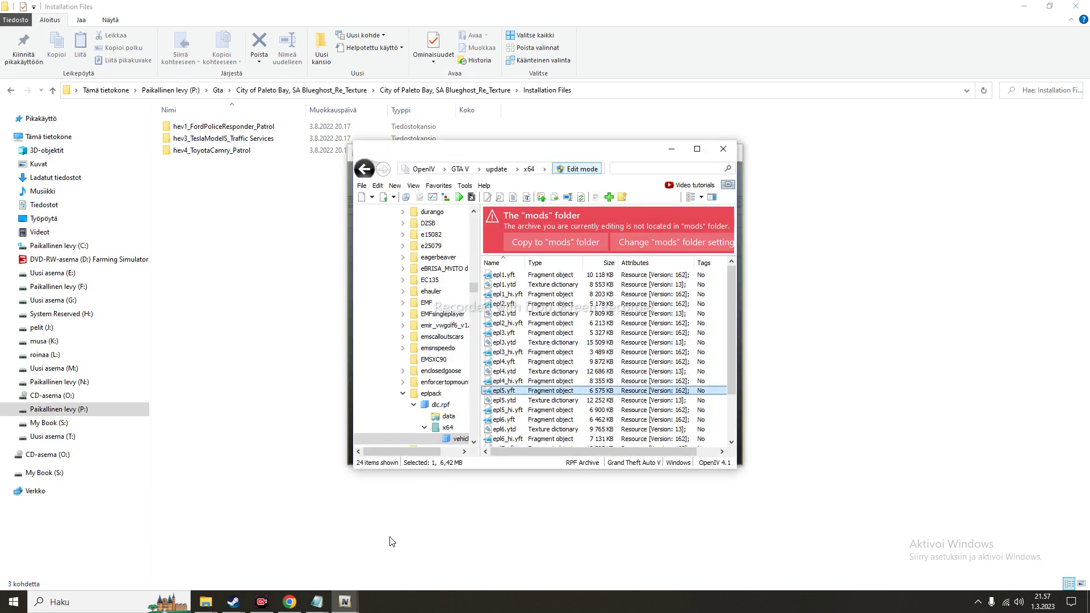
mouse_move(344, 601)
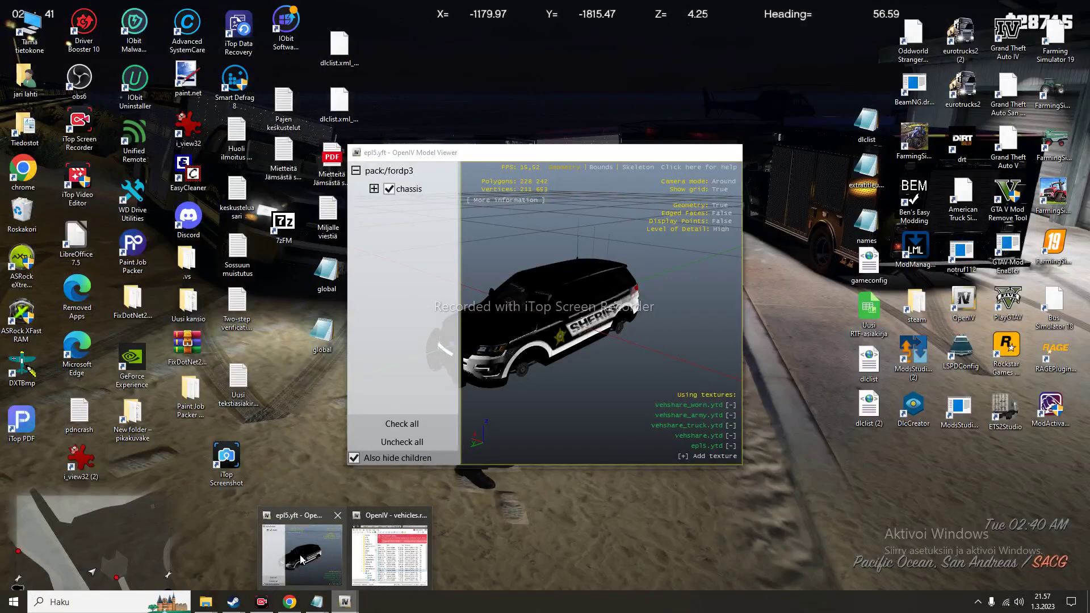
left_click(277, 554)
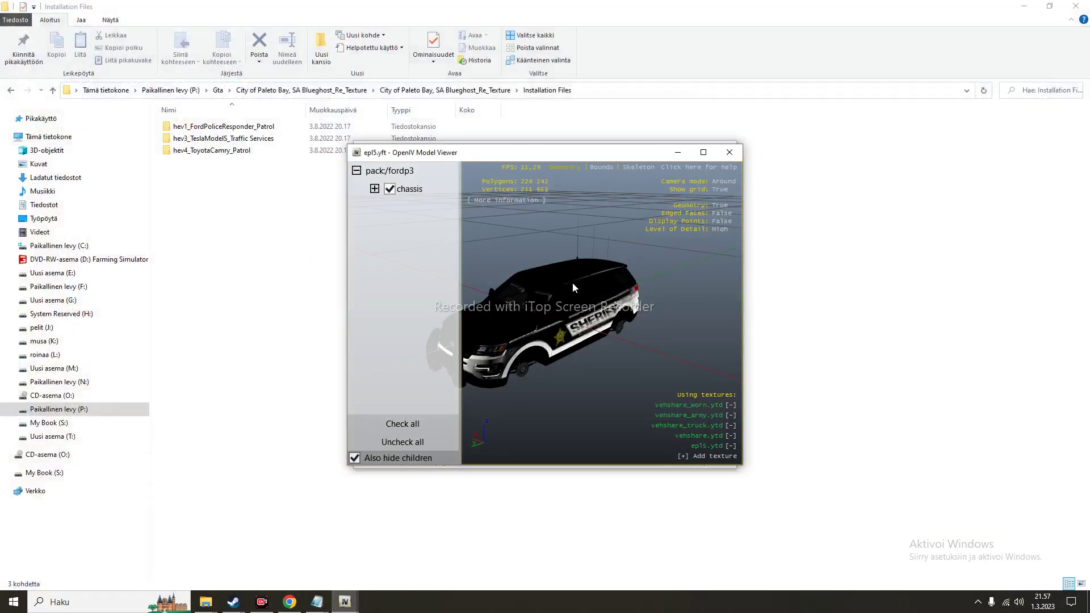
left_click(730, 152)
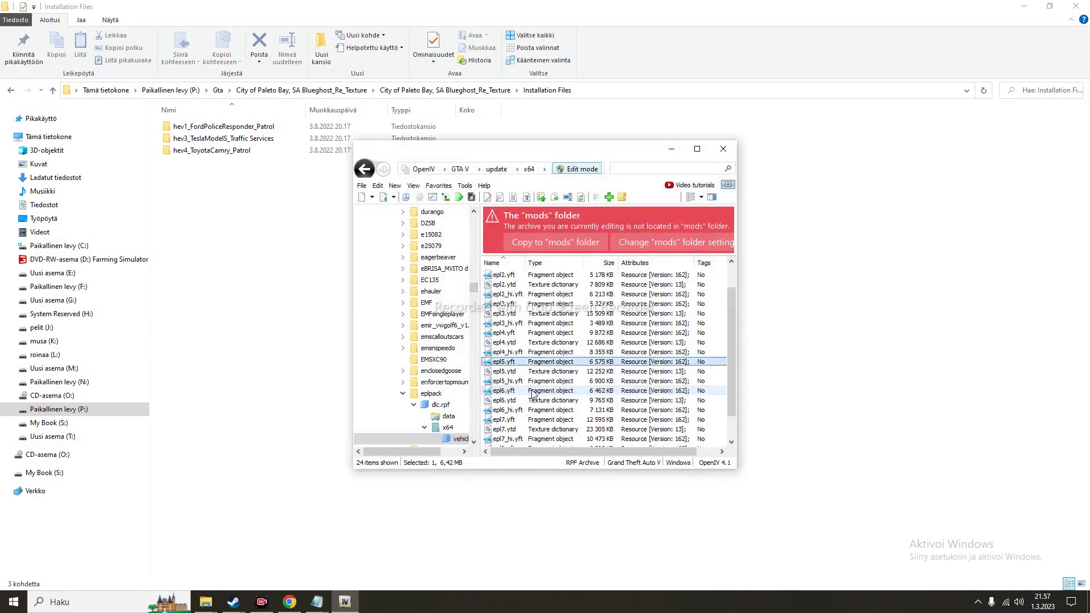
- Preview the epl6.yft model in a maximized viewer, inspect the car from the rear and close the viewer
double_click(533, 392)
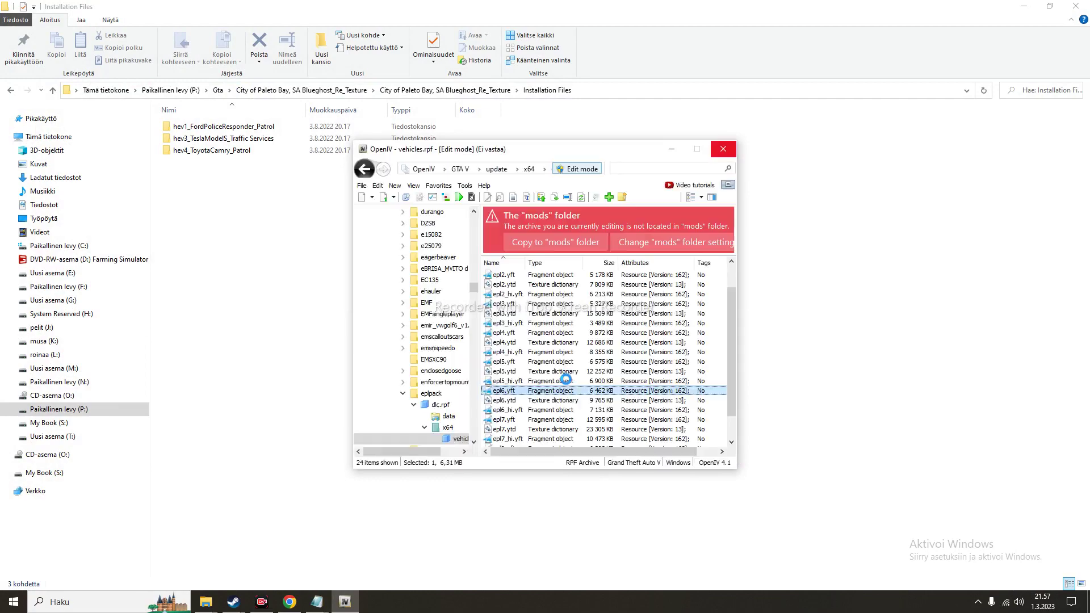
mouse_move(344, 602)
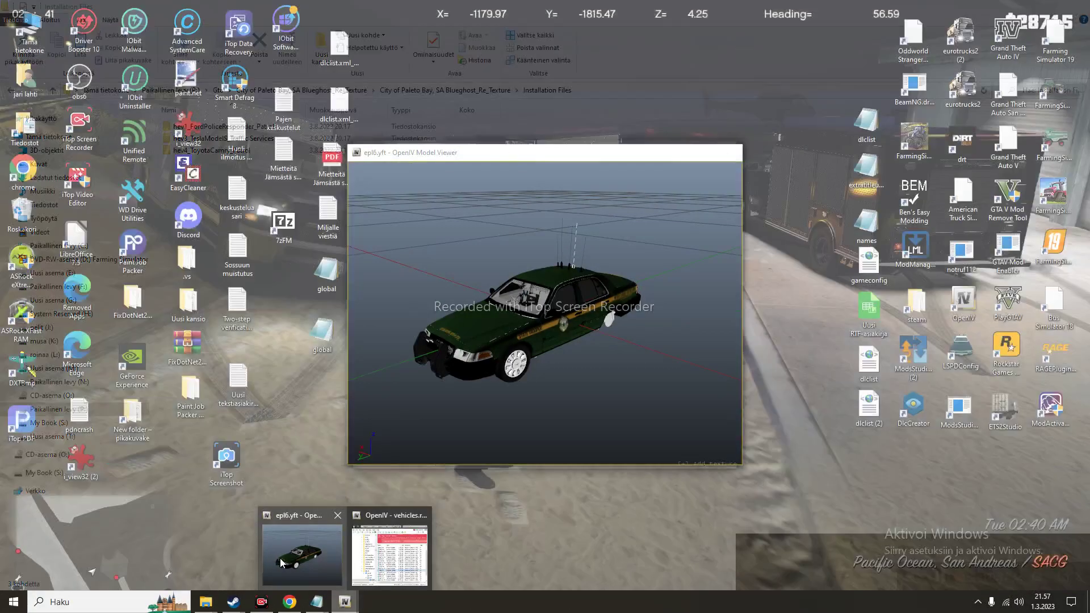
left_click(281, 562)
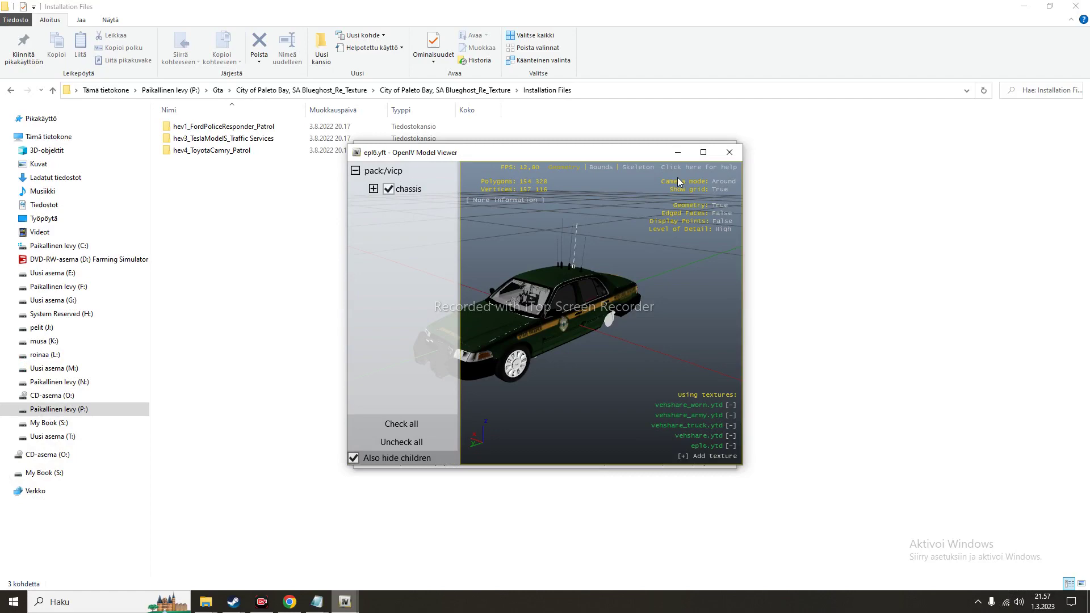
left_click(703, 152)
left_click_drag(529, 173, 316, 154)
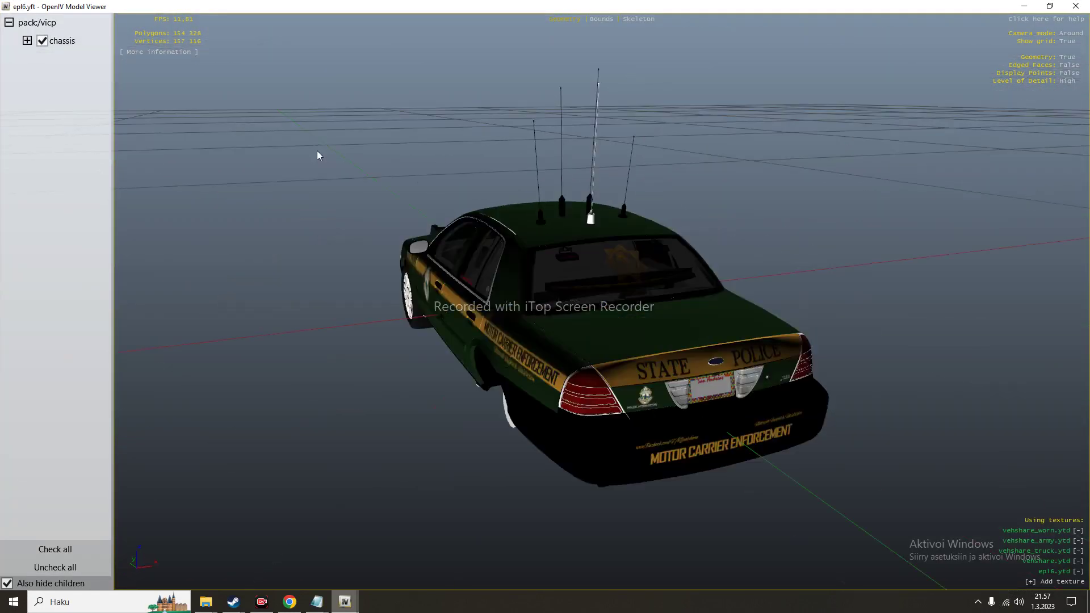
left_click(1072, 11)
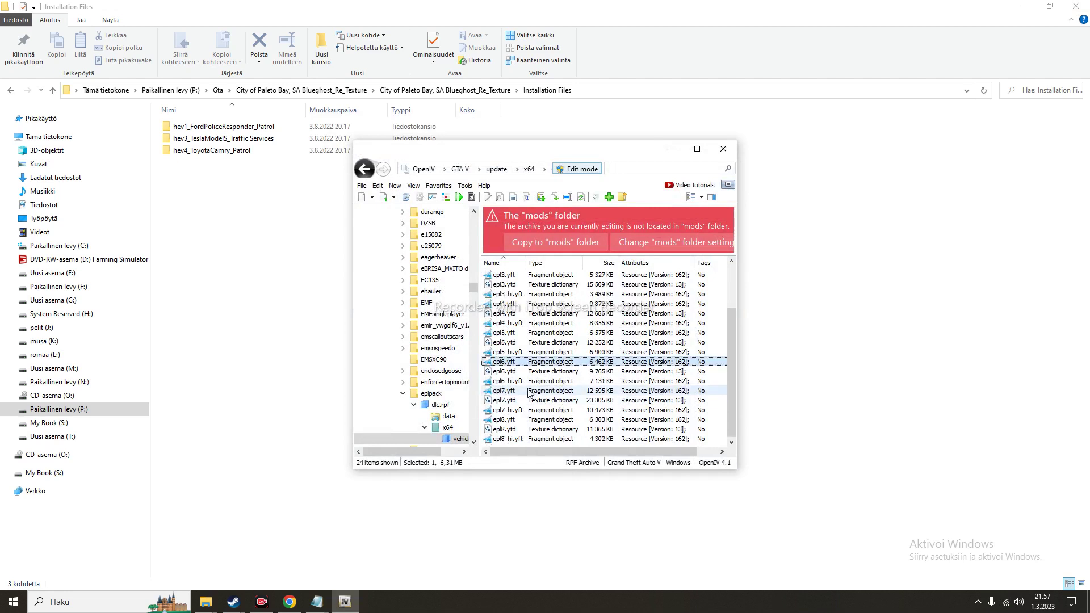
- Preview the epl7.yft model in a maximized viewer, inspect the car from the front and rear, and close the viewer
double_click(531, 391)
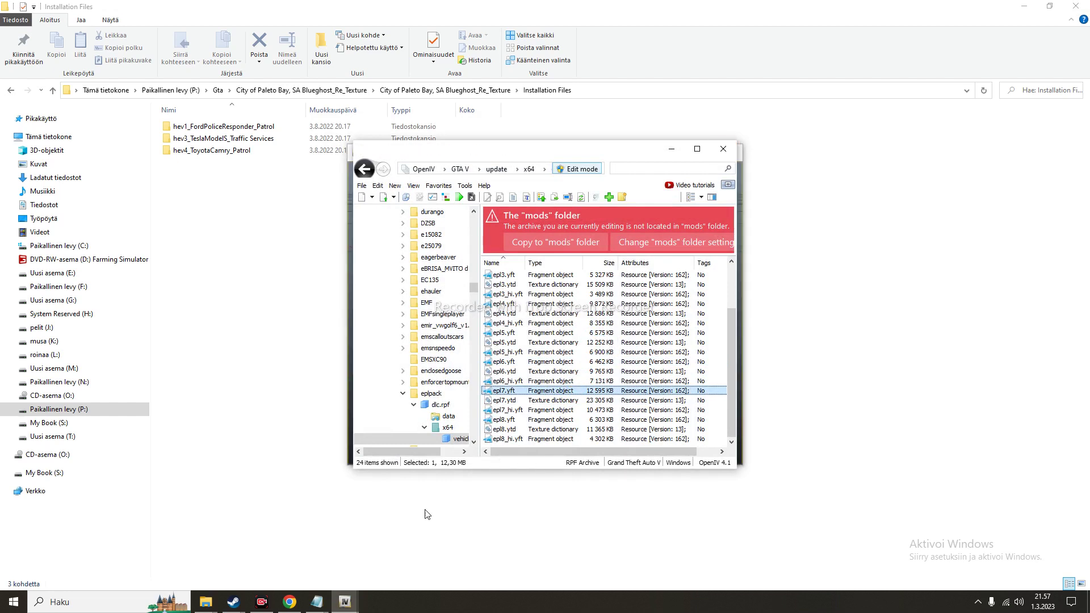
mouse_move(344, 601)
left_click(302, 571)
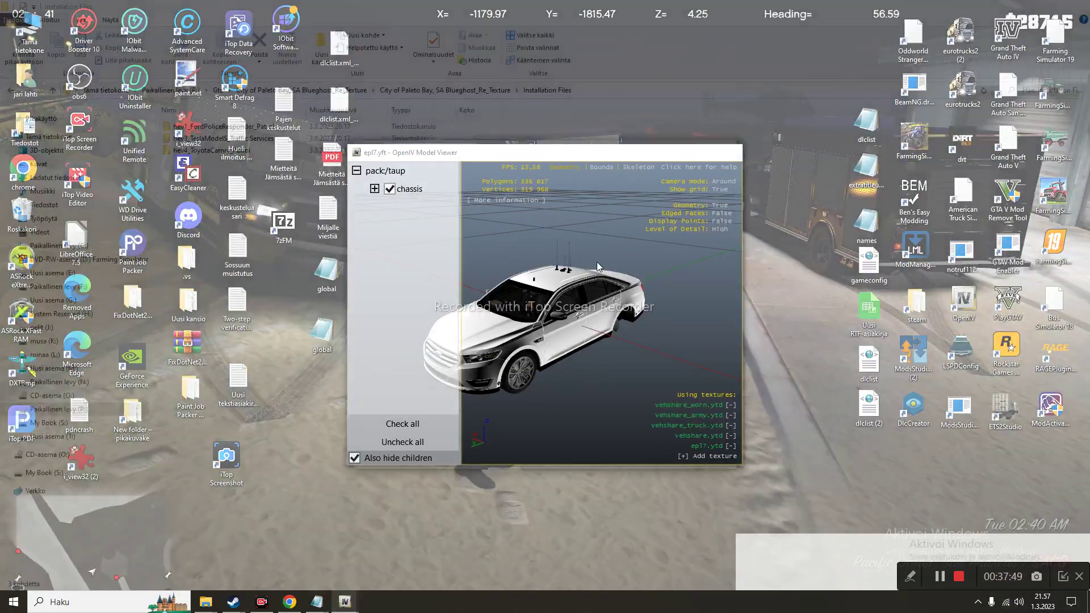
left_click(707, 150)
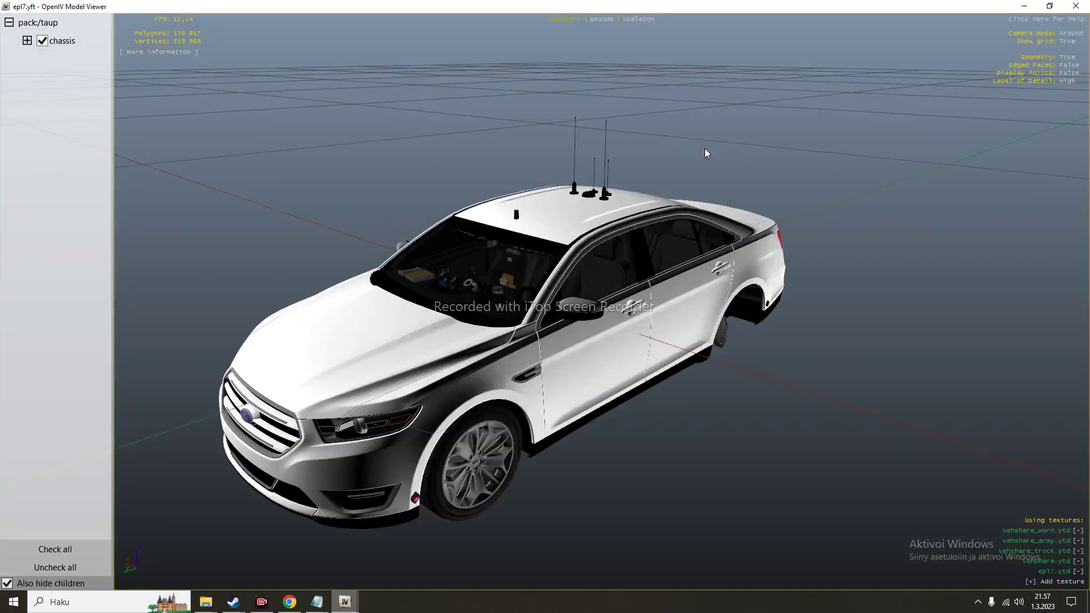
left_click_drag(706, 150, 944, 91)
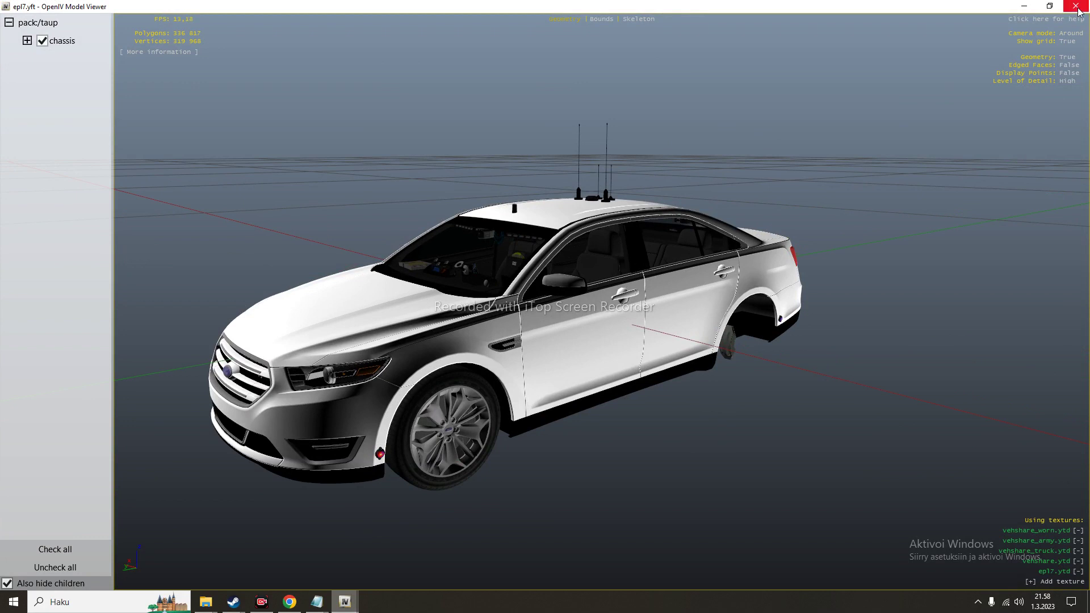
left_click_drag(832, 271, 594, 247)
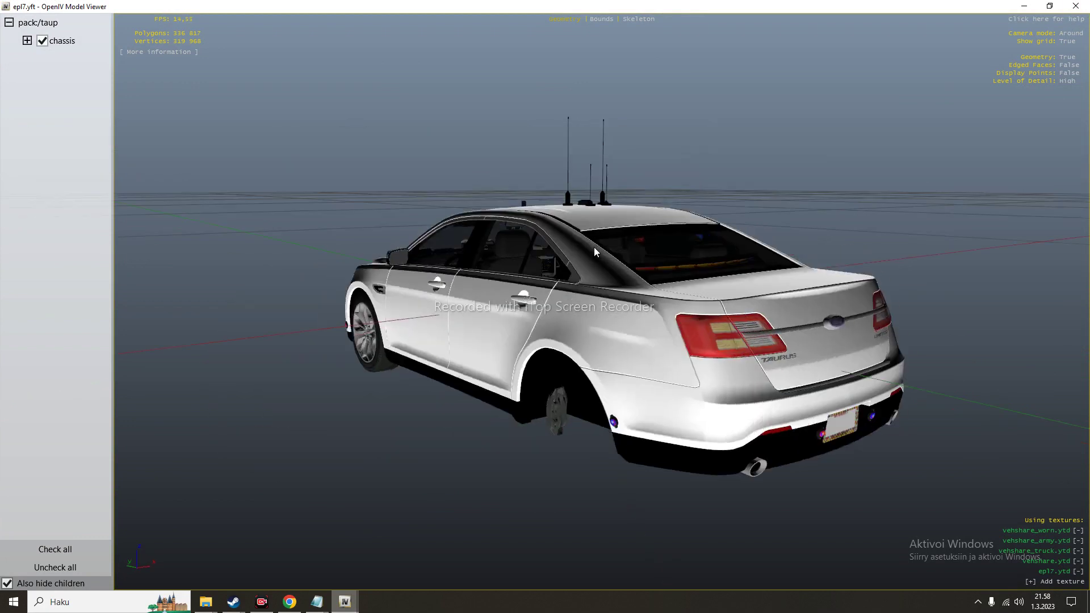
left_click(1079, 10)
- Preview the epl8.yft model in a maximized viewer, inspect the vehicle from the side and rear, and close the viewer
left_click(541, 420)
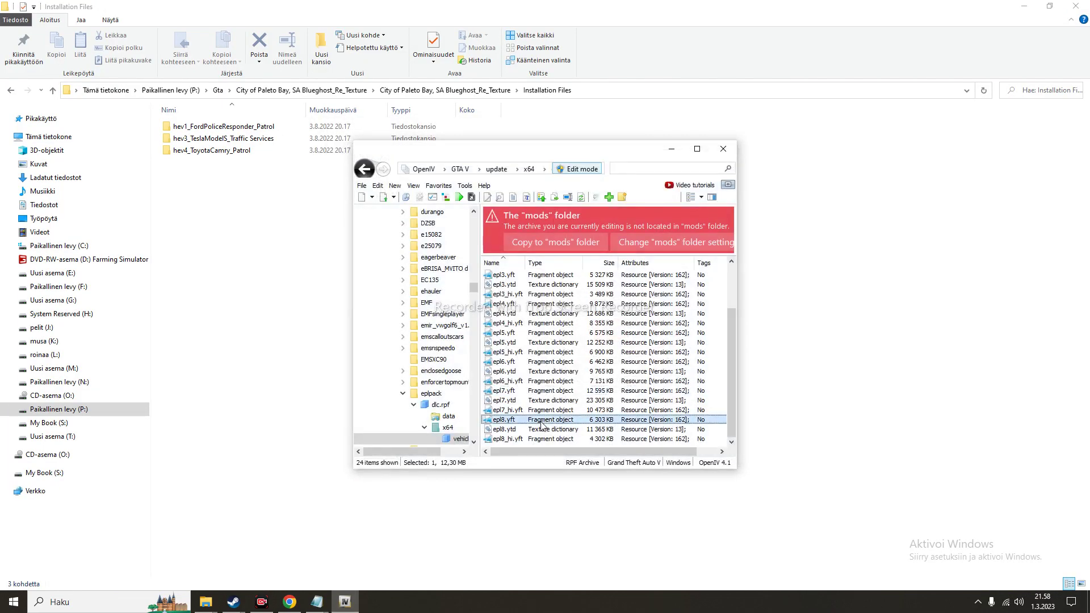
double_click(542, 424)
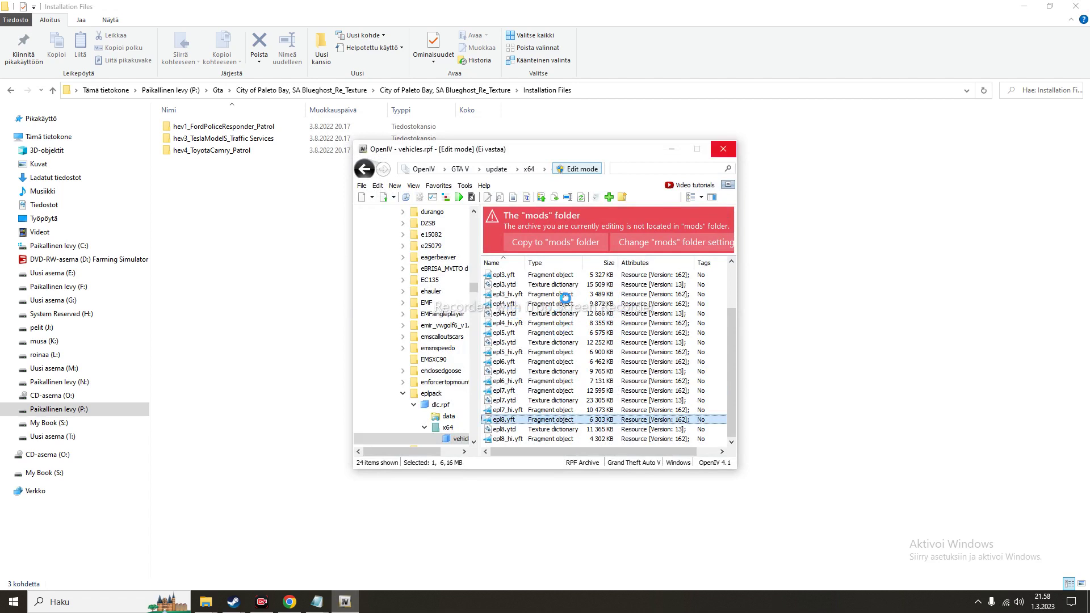
mouse_move(346, 602)
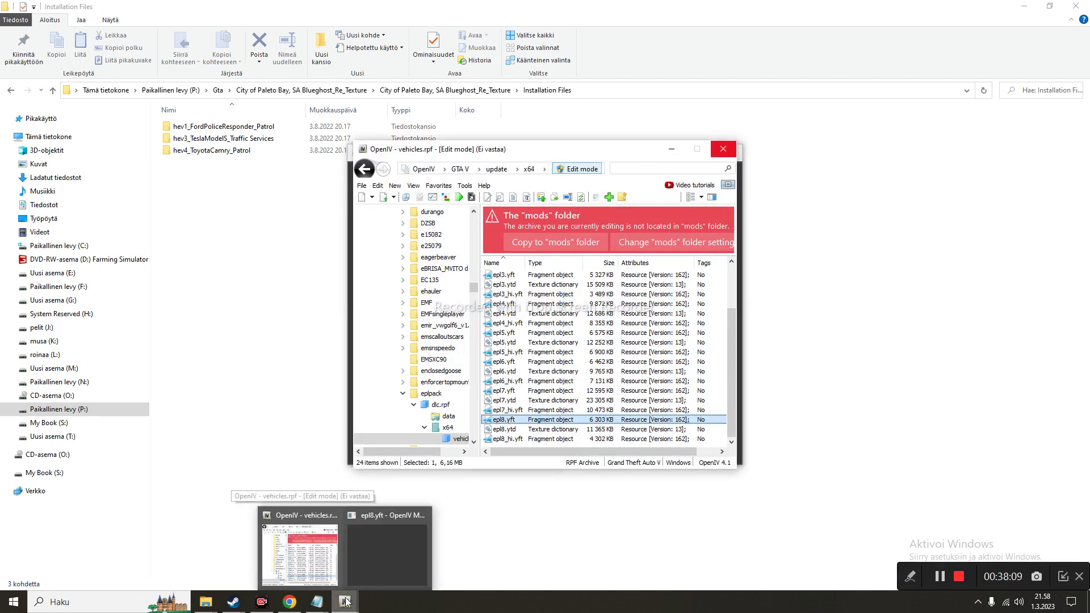
left_click(300, 562)
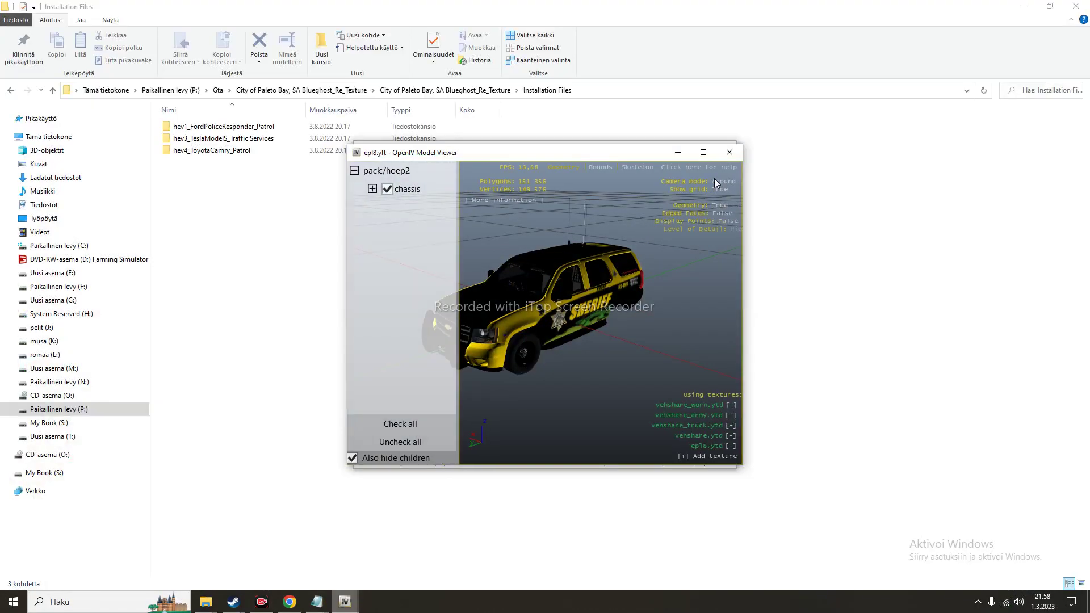
left_click(703, 152)
scroll(747, 203, "up", 3)
left_click_drag(745, 202, 527, 183)
scroll(527, 182, "down", 3)
left_click_drag(958, 148, 824, 137)
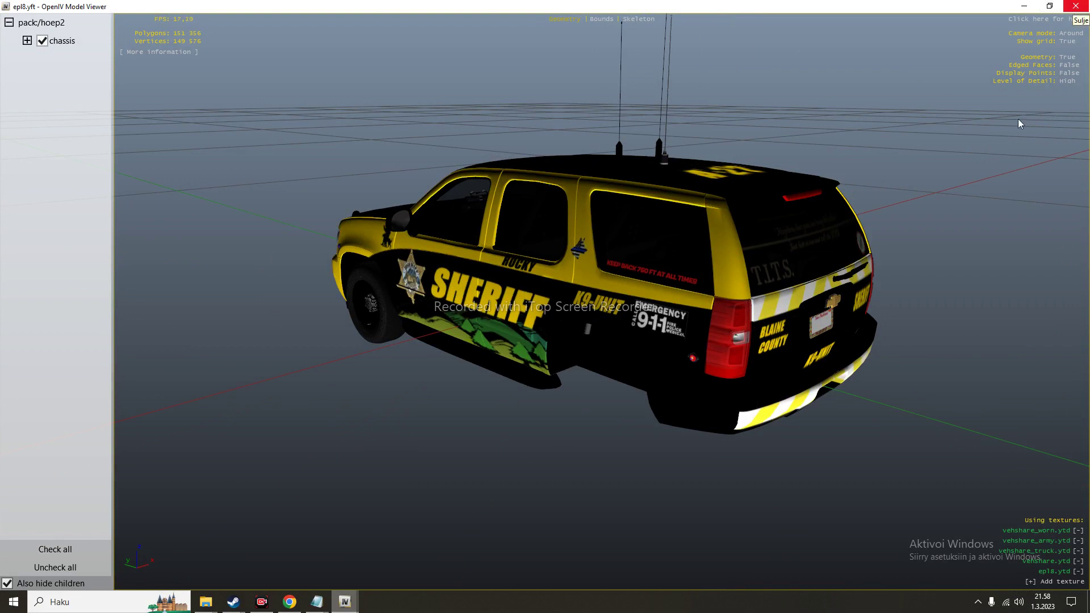
left_click_drag(1018, 118, 889, 162)
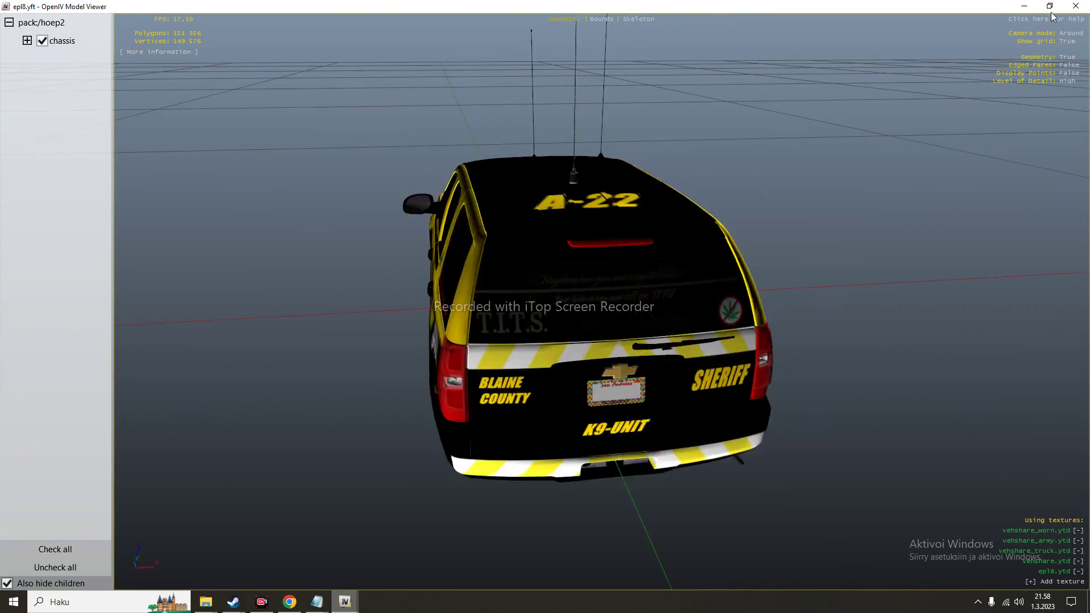
left_click(1075, 8)
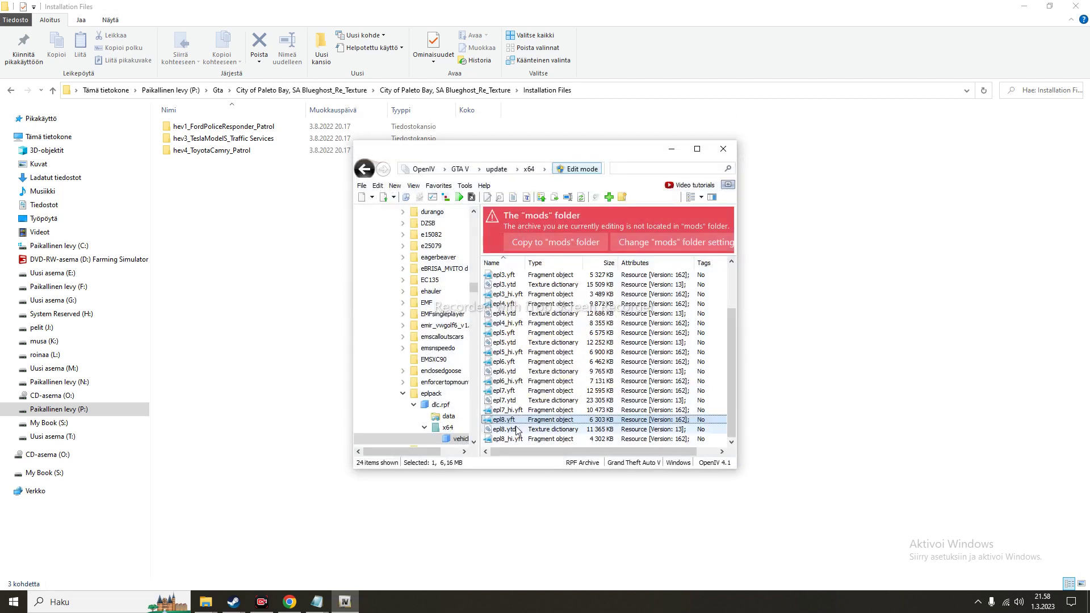
- Open the epl8.ytd texture dictionary, look through its texture list and view the tahoe_sign_1 texture
double_click(519, 429)
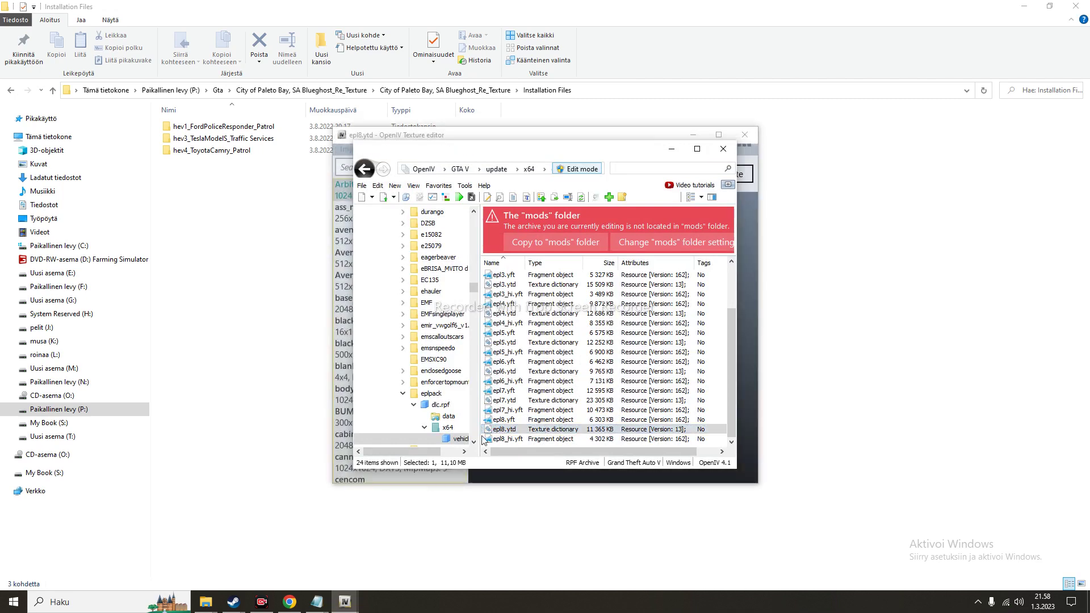
mouse_move(348, 564)
left_click(343, 438)
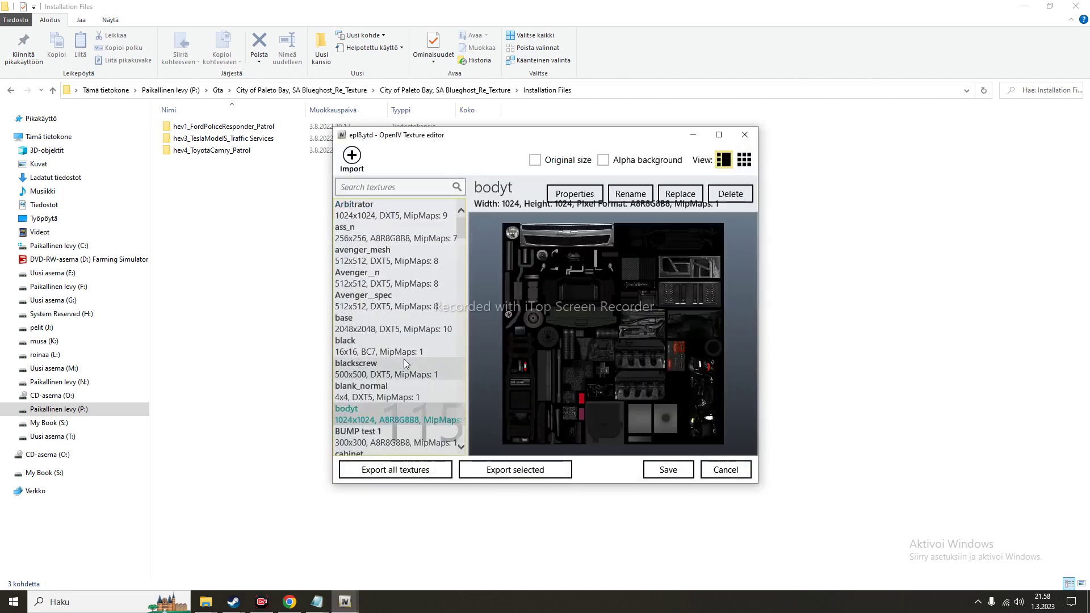
scroll(404, 359, "down", 5)
scroll(404, 359, "down", 10)
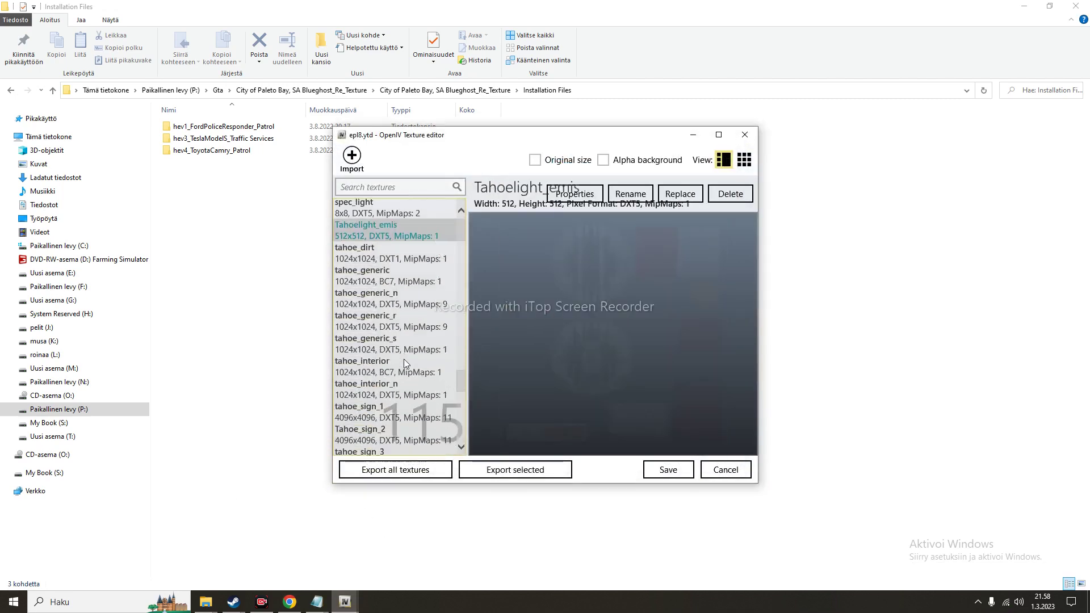
scroll(404, 336, "down", 4)
left_click(386, 332)
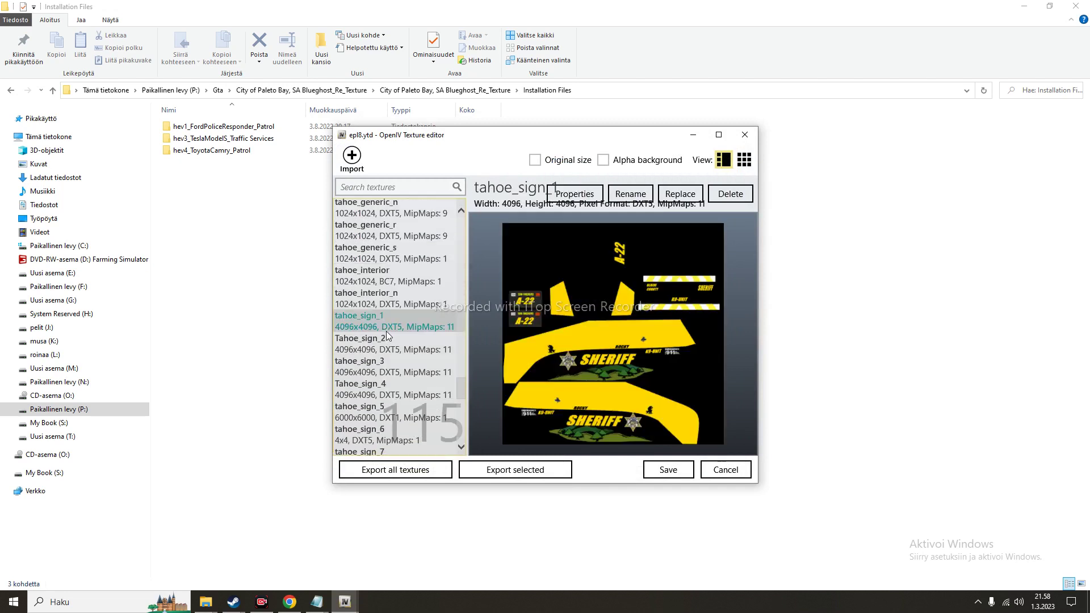
- View the textures from Tahoe_sign_2 through tahoe_stuff one after another and leave the texture editor without saving
key("Down")
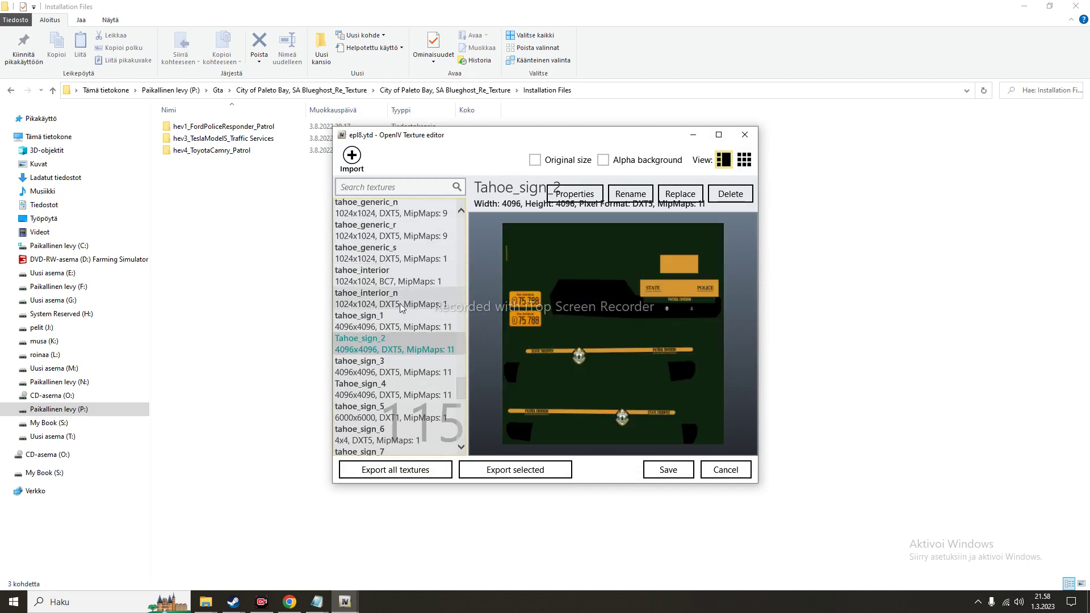
key("Down")
key("Down")
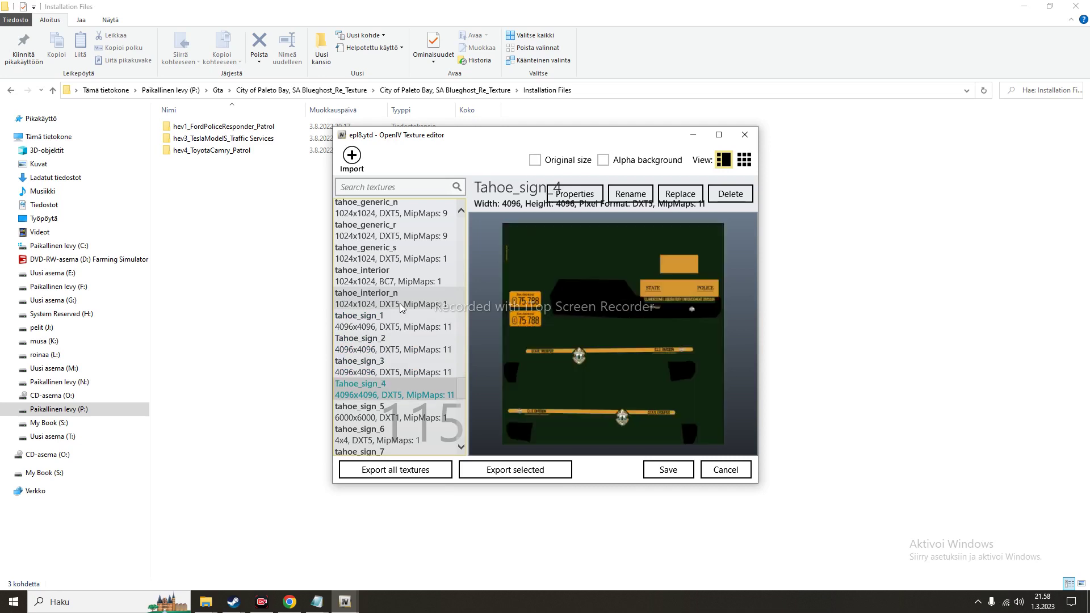
key("Down")
scroll(368, 263, "down", 1)
scroll(368, 263, "down", 1)
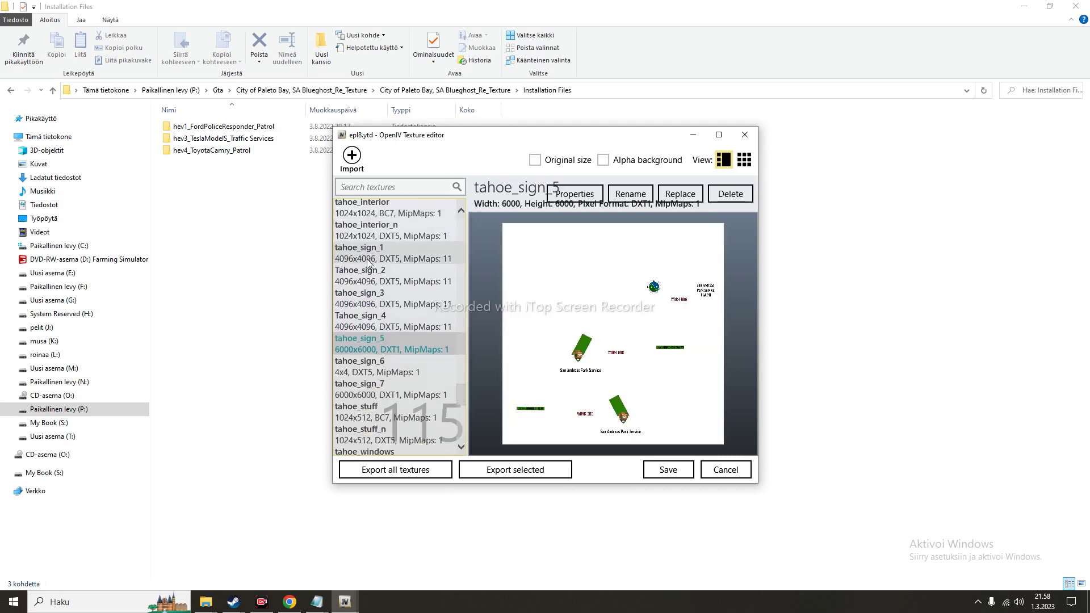
key("Down")
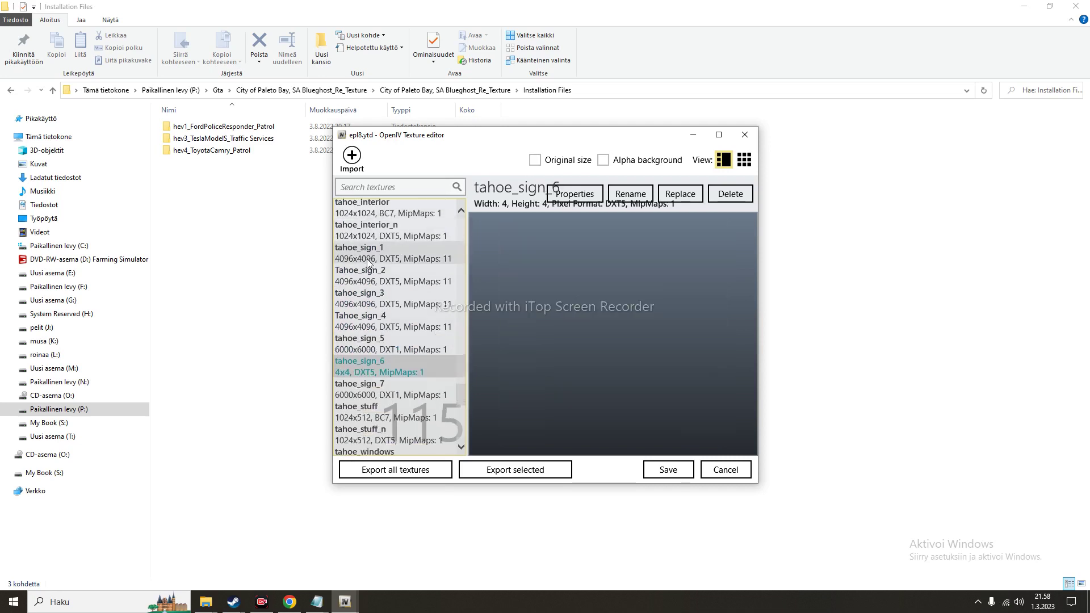
key("Down")
key("Down")
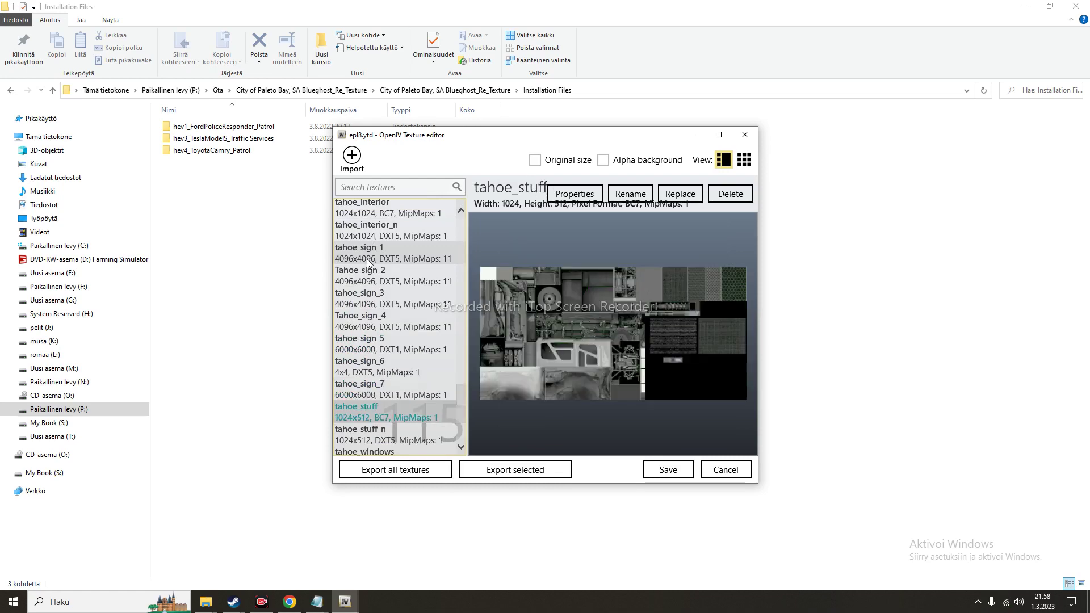
scroll(367, 259, "down", 2)
left_click(718, 475)
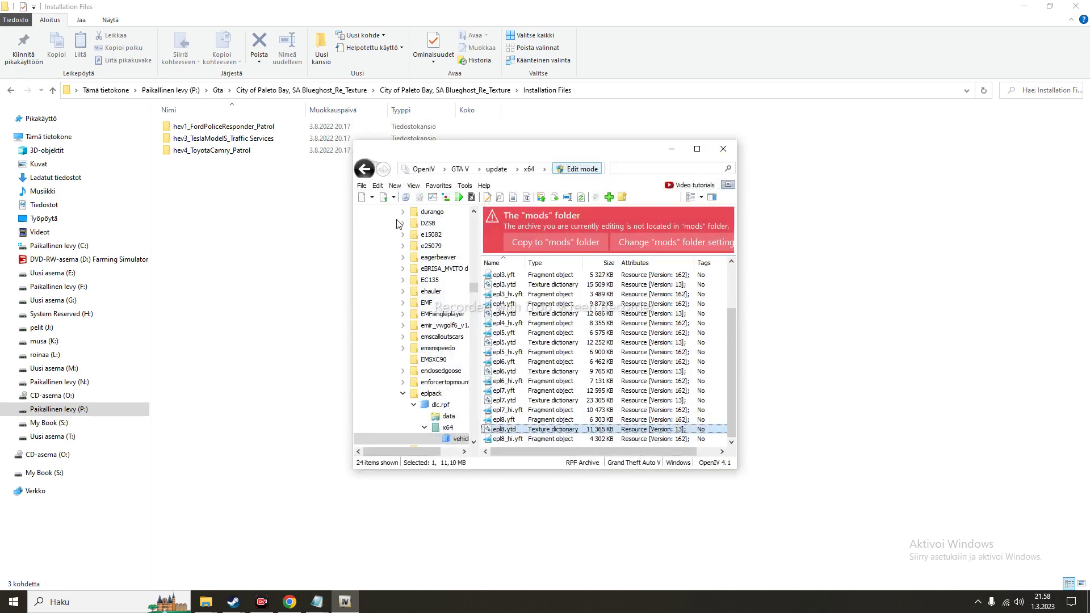
- Go back from the eplpack vehicles archive to the dlcpacks folder listing
left_click(365, 169)
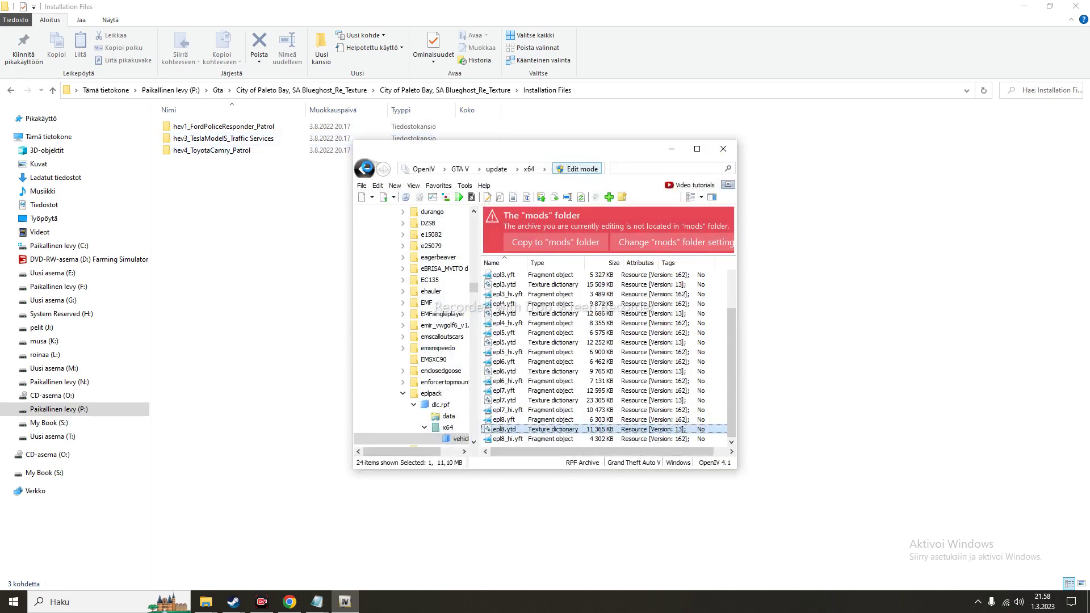
left_click(365, 169)
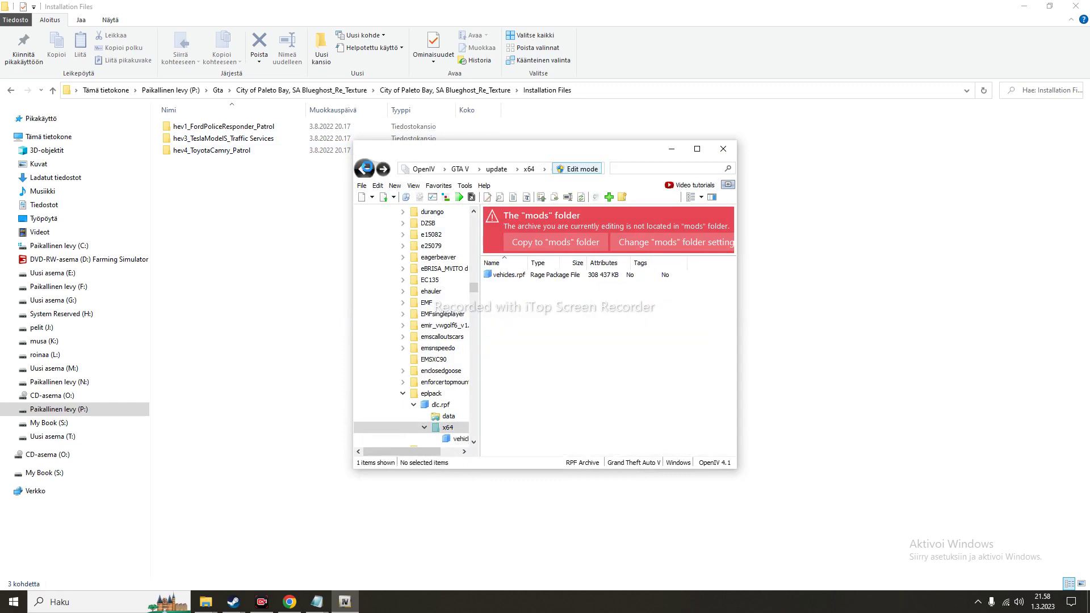
left_click(365, 169)
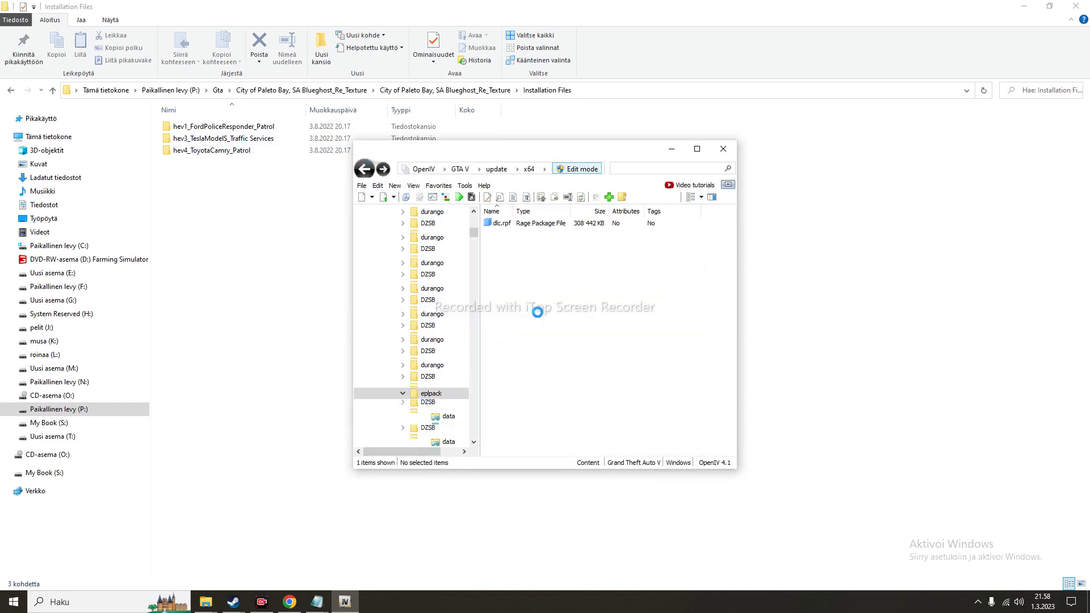
left_click(537, 332)
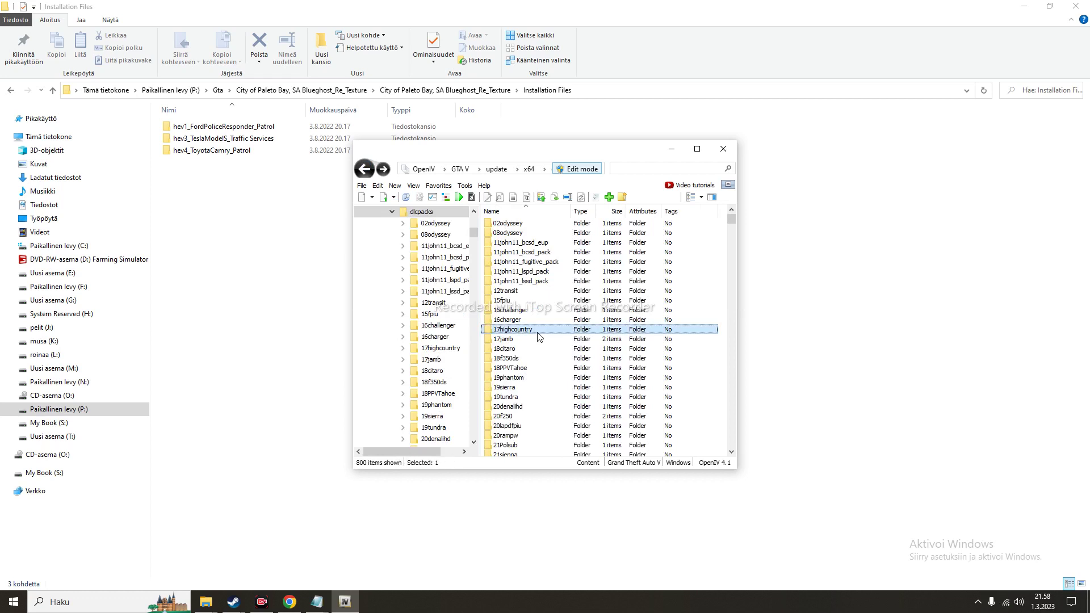
- Look through the dlcpacks folders whose names start with e and f, and return to the e folders
key("e")
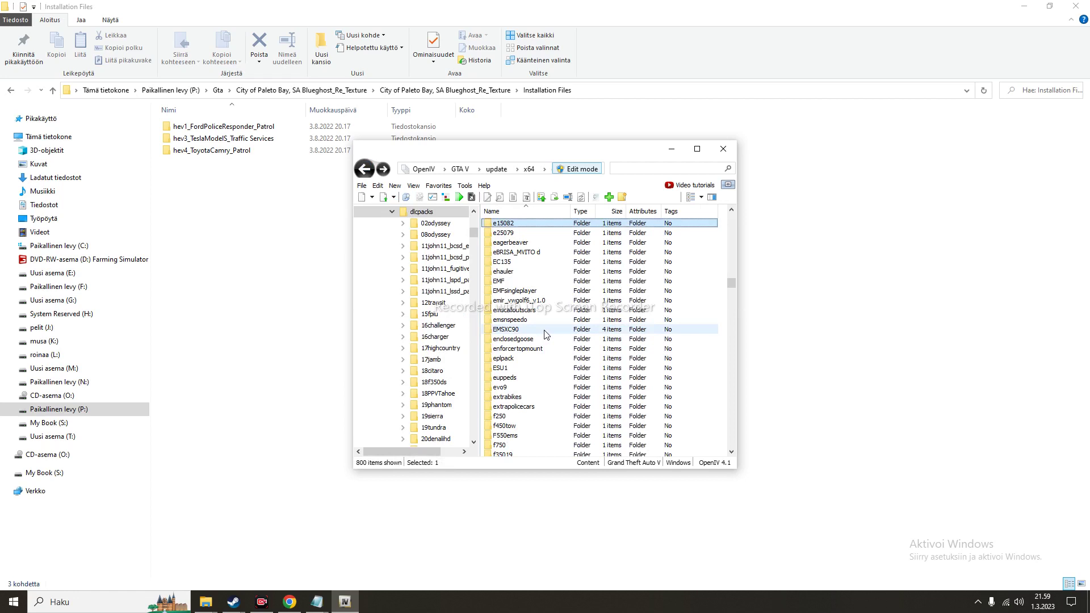
scroll(540, 384, "down", 1)
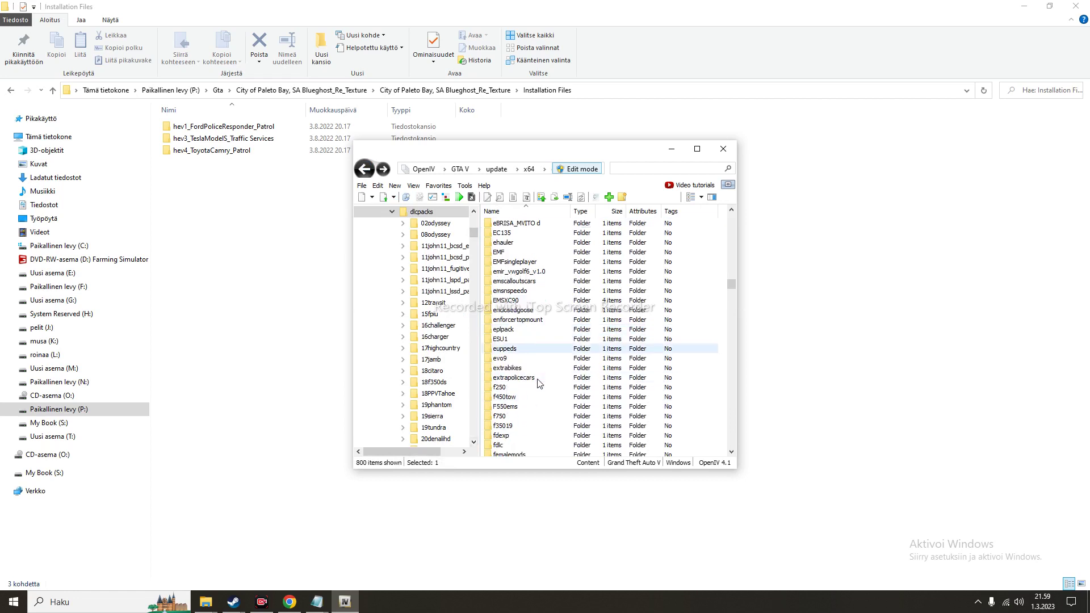
scroll(554, 401, "down", 1)
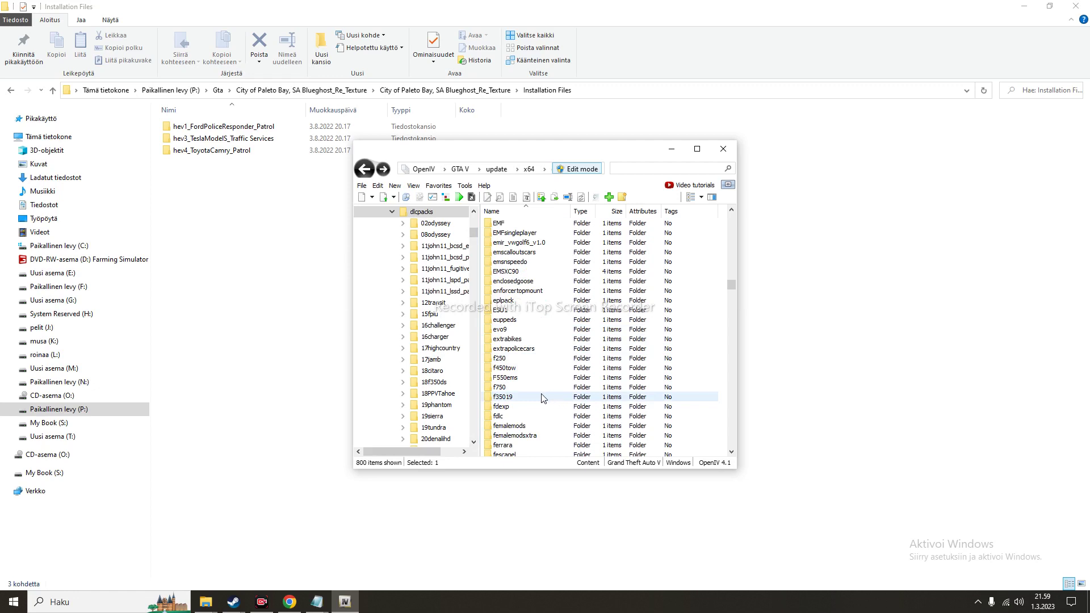
scroll(540, 298, "down", 1)
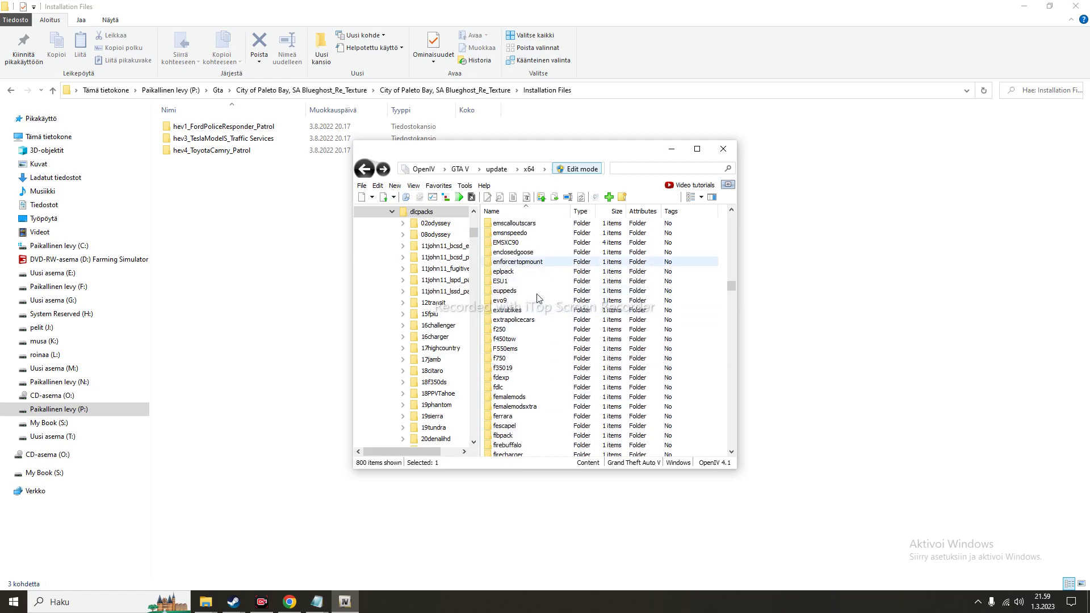
scroll(540, 297, "down", 1)
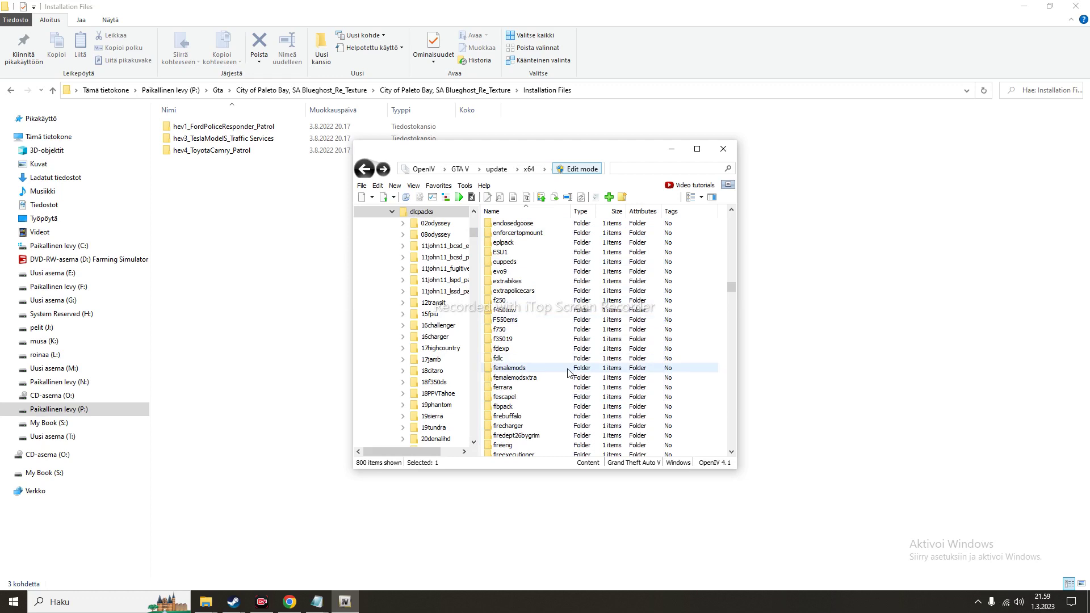
scroll(569, 372, "down", 2)
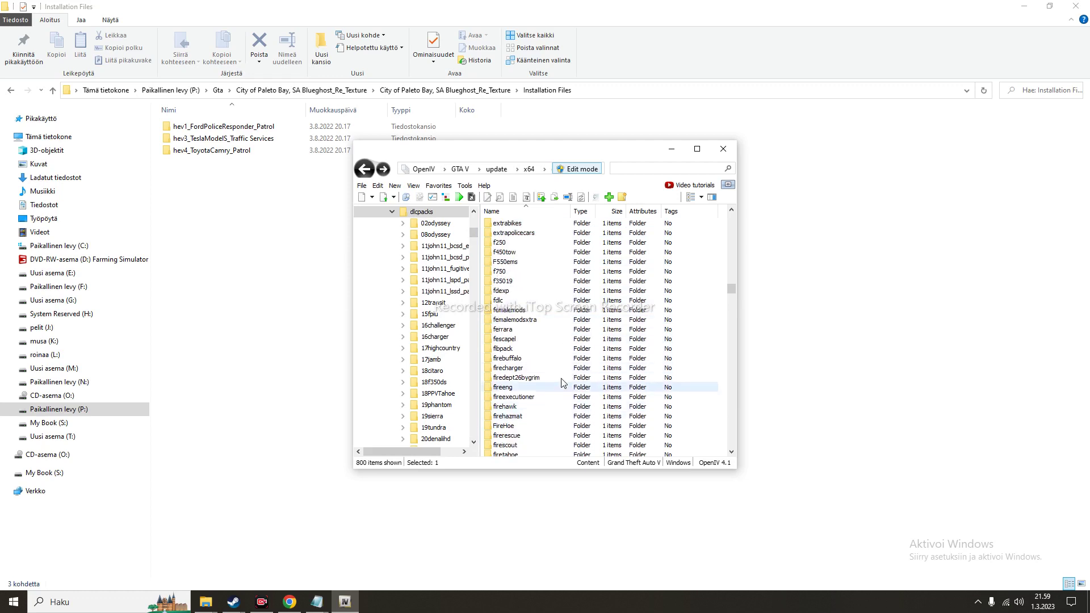
scroll(565, 386, "up", 1)
scroll(564, 380, "down", 4)
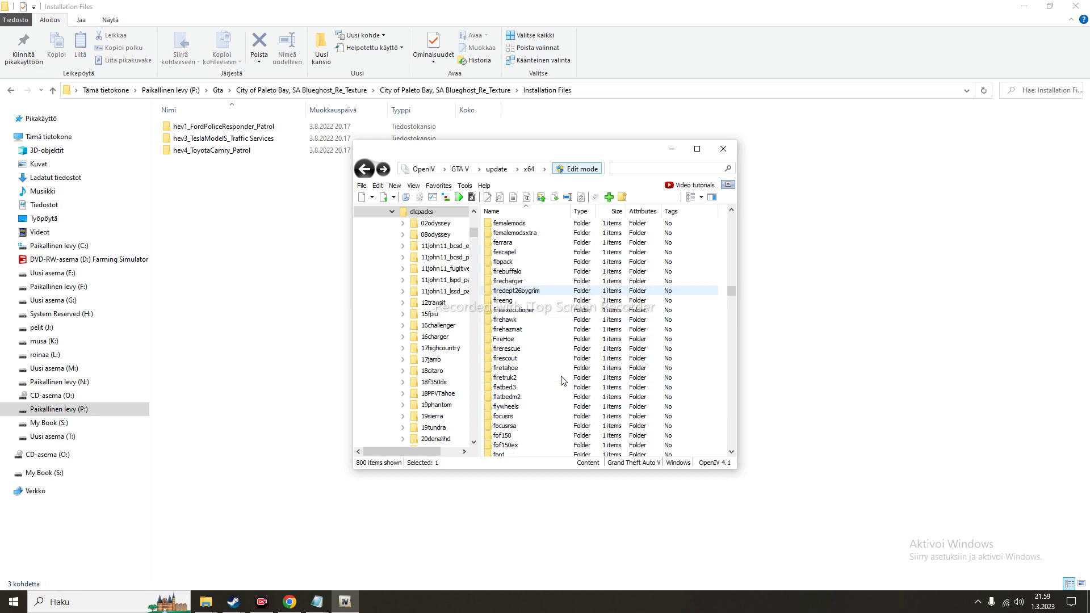
scroll(564, 381, "up", 8)
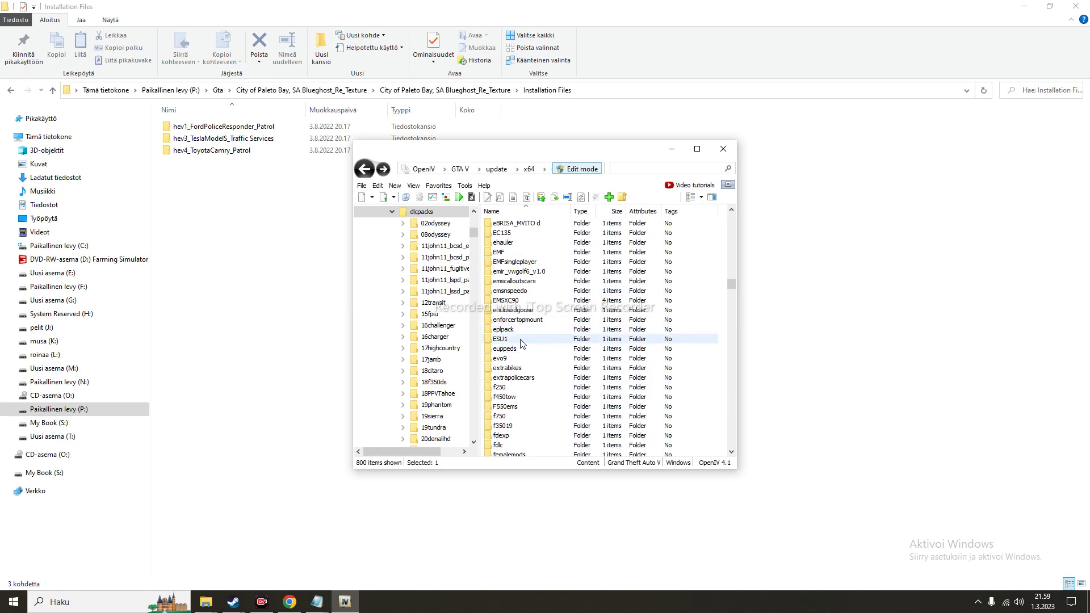
scroll(522, 343, "up", 2)
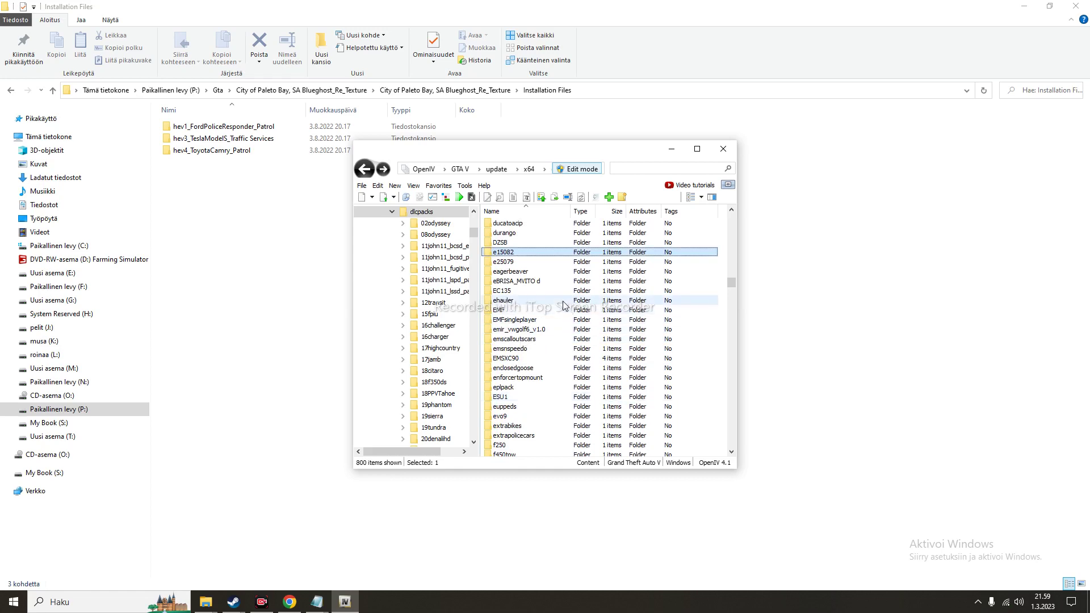
- Preview the dlclist.xml_bak entries from benson3 to bigtex
mouse_move(317, 601)
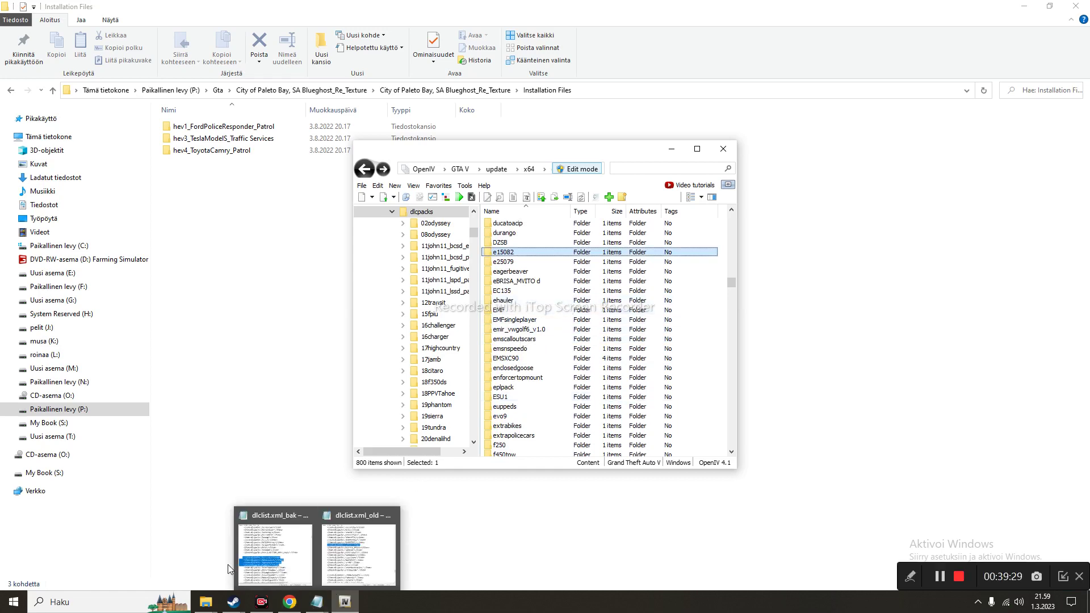
mouse_move(258, 570)
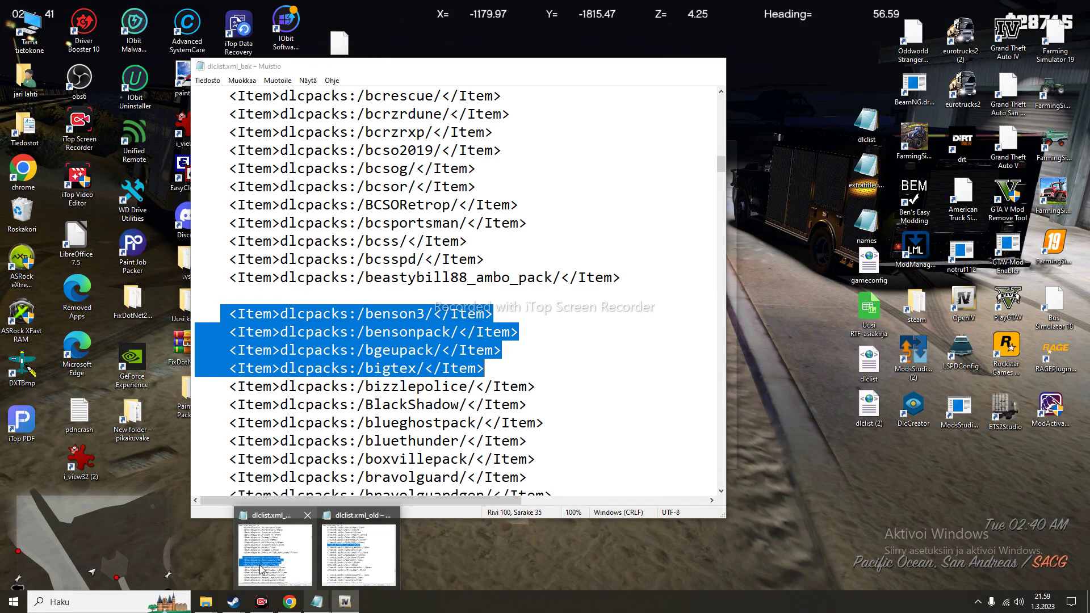
left_click(261, 568)
key("e")
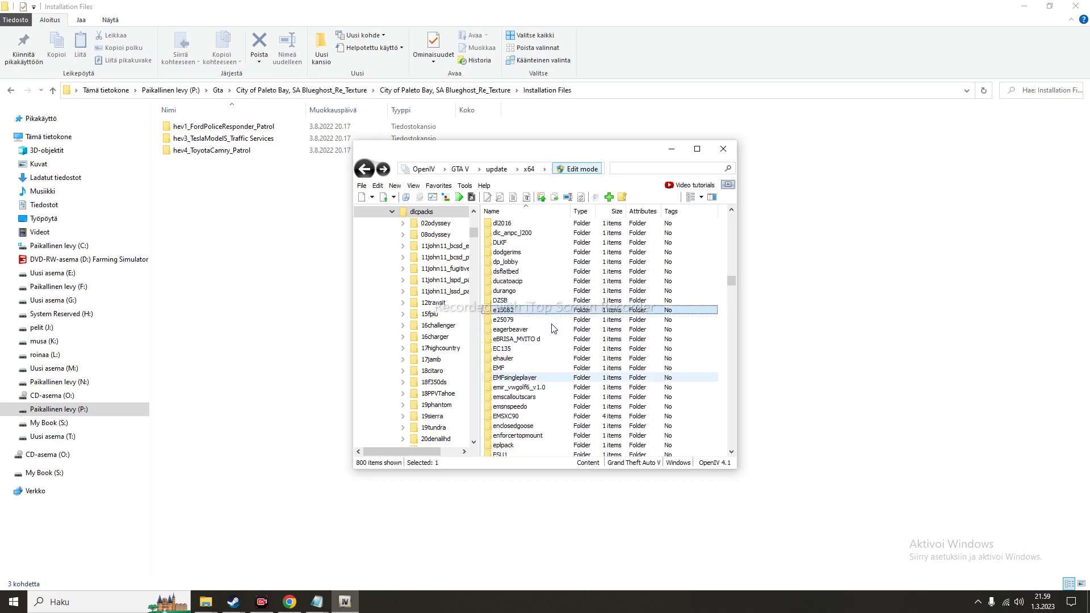
scroll(551, 328, "up", 9)
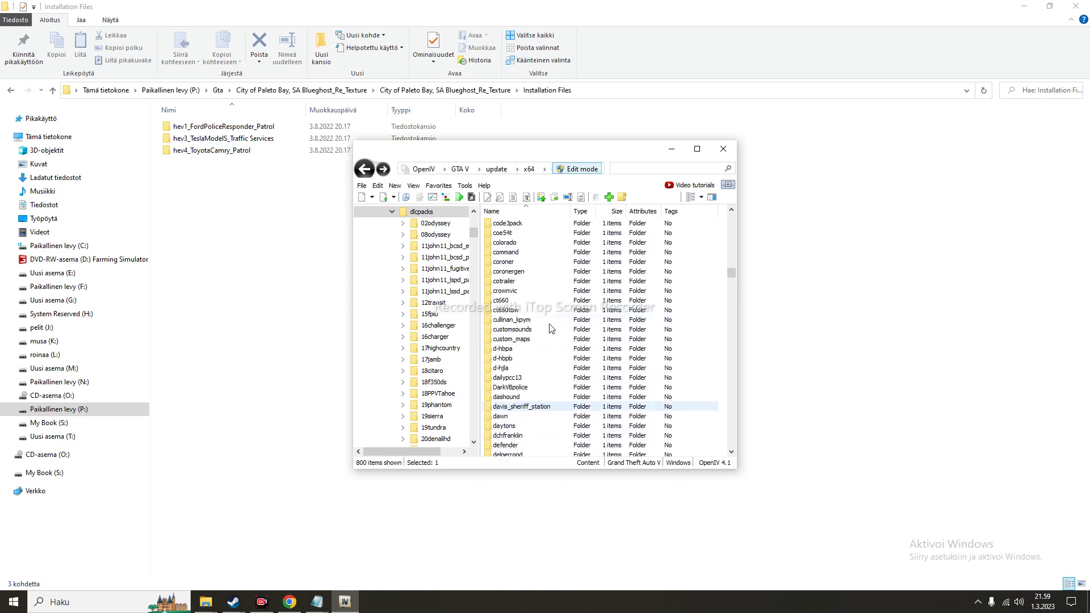
scroll(550, 329, "up", 10)
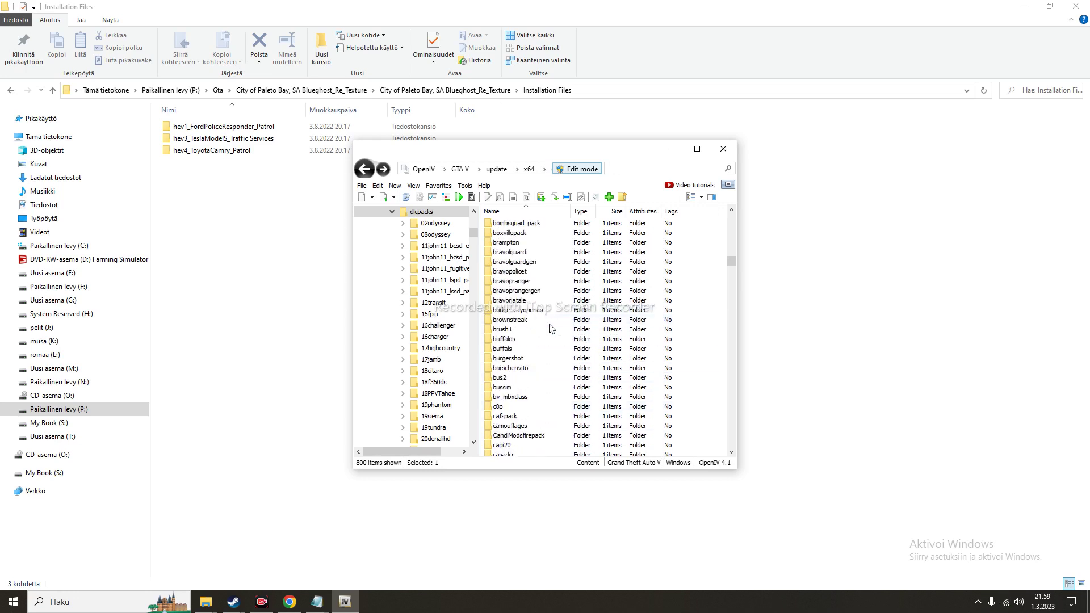
left_click(545, 359)
scroll(542, 366, "up", 3)
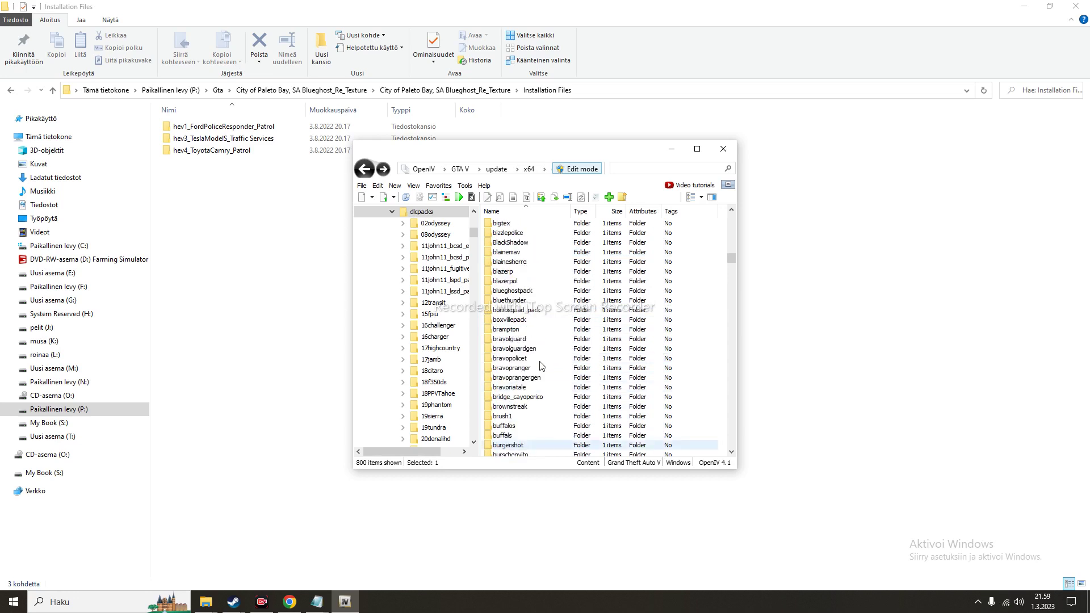
scroll(541, 365, "down", 20)
double_click(520, 310)
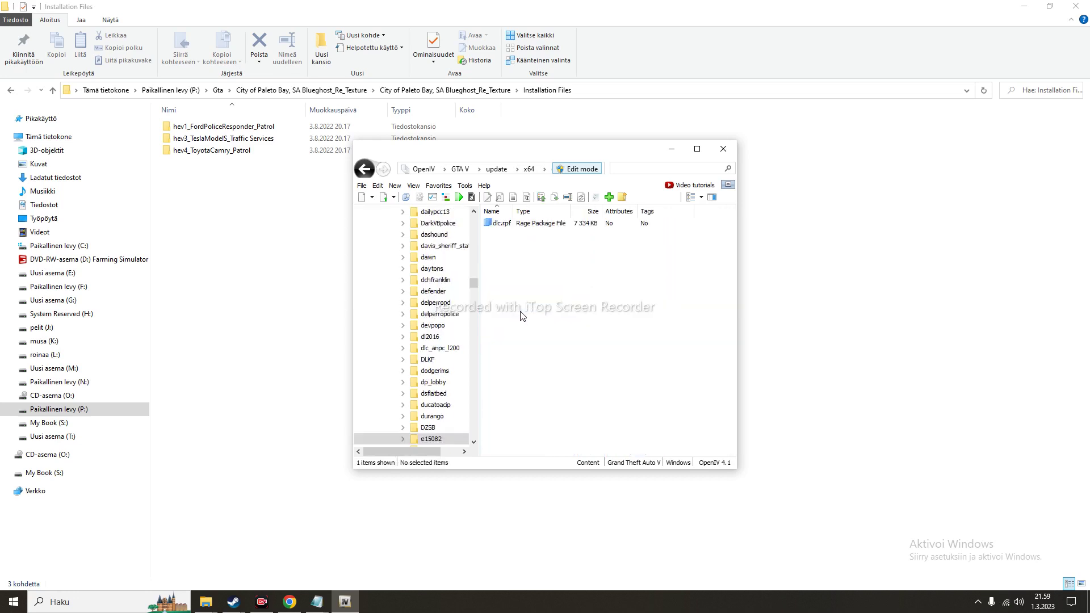
left_click(364, 169)
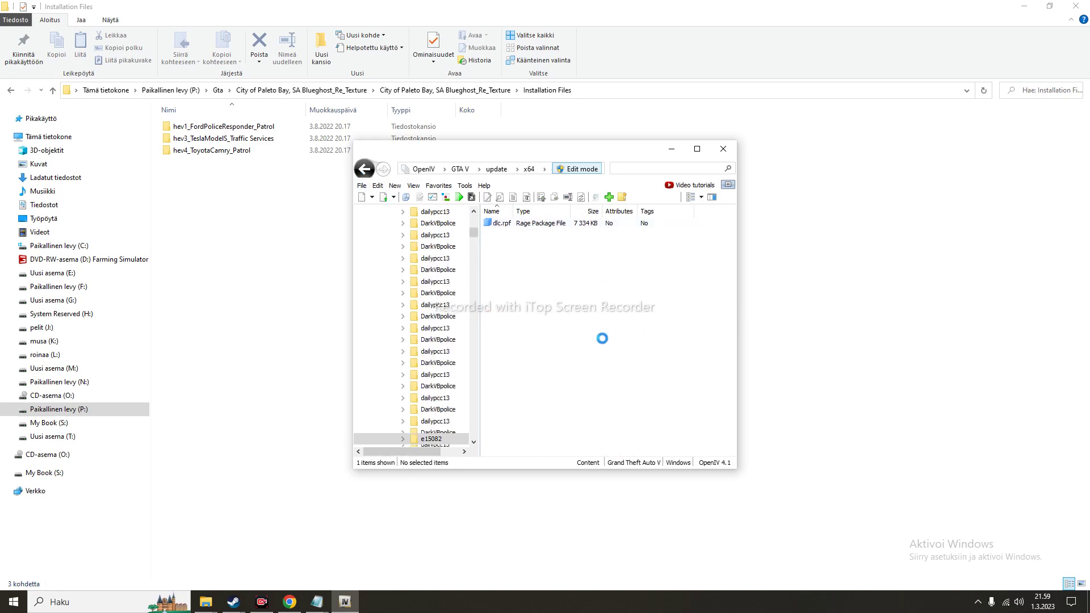
- Find the bigtex folder among the b entries of the dlcpacks listing and open it
scroll(542, 342, "down", 15)
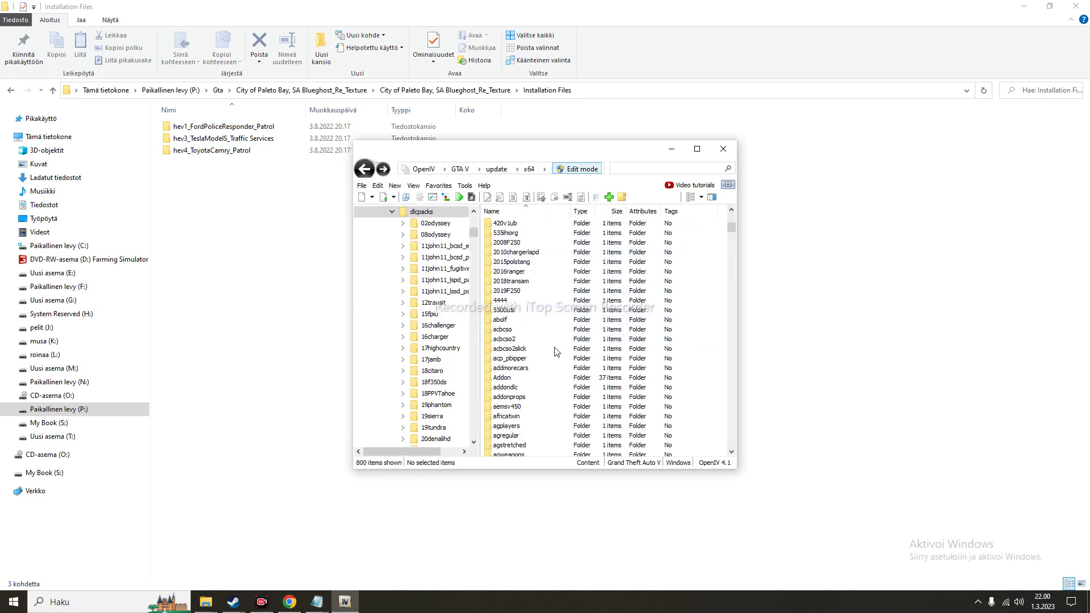
scroll(555, 352, "down", 8)
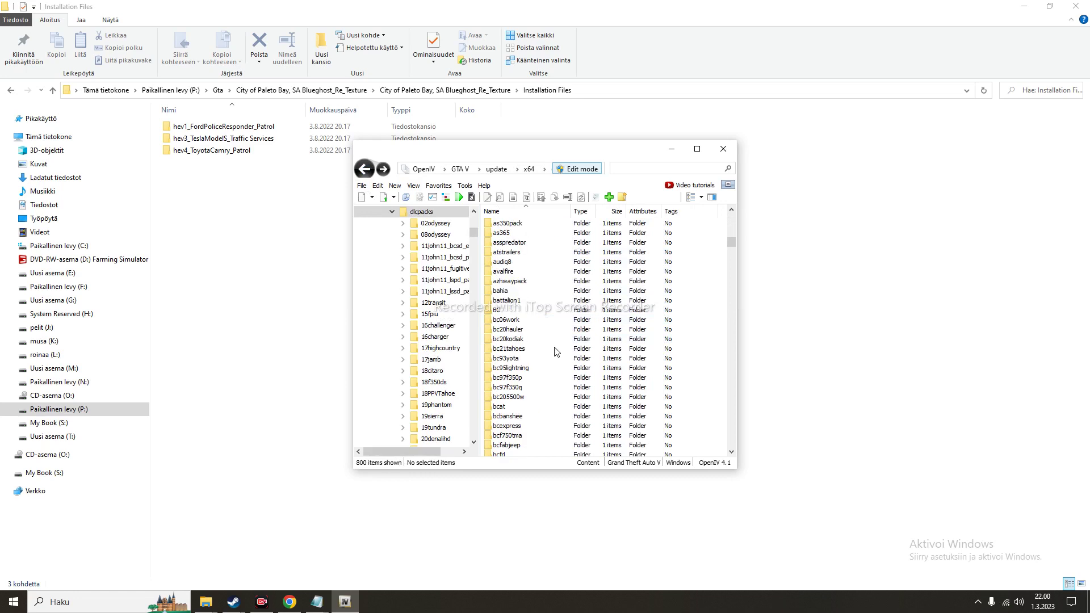
scroll(549, 370, "down", 1)
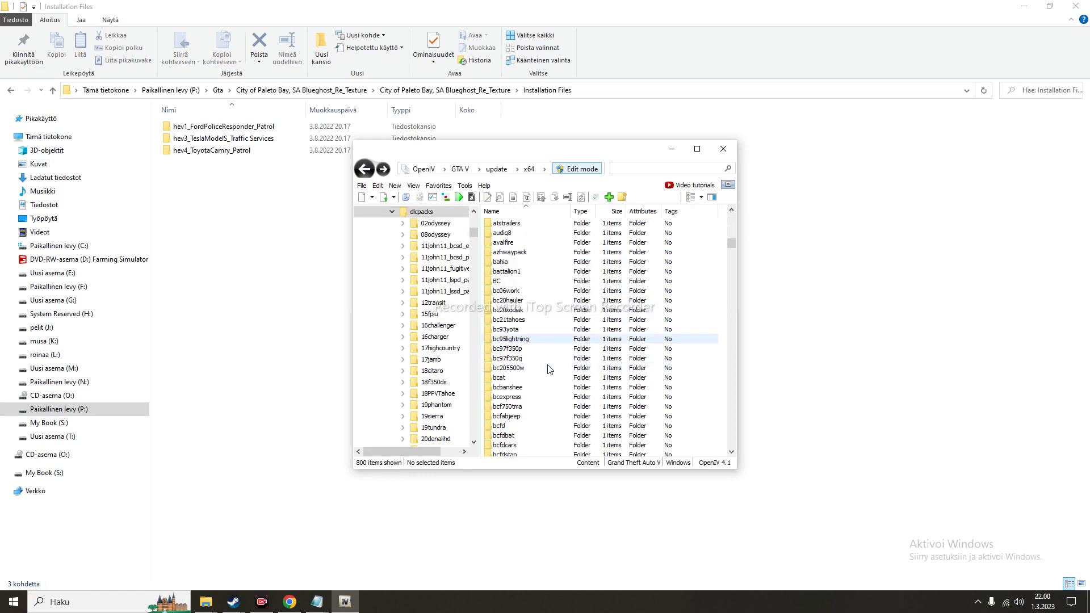
scroll(549, 370, "down", 5)
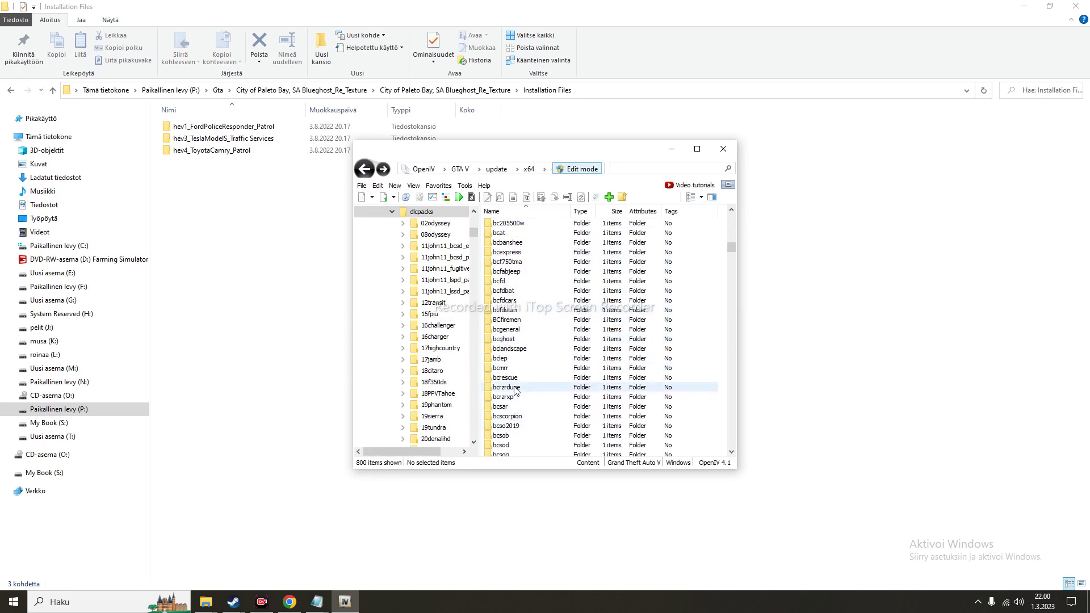
scroll(534, 392, "down", 2)
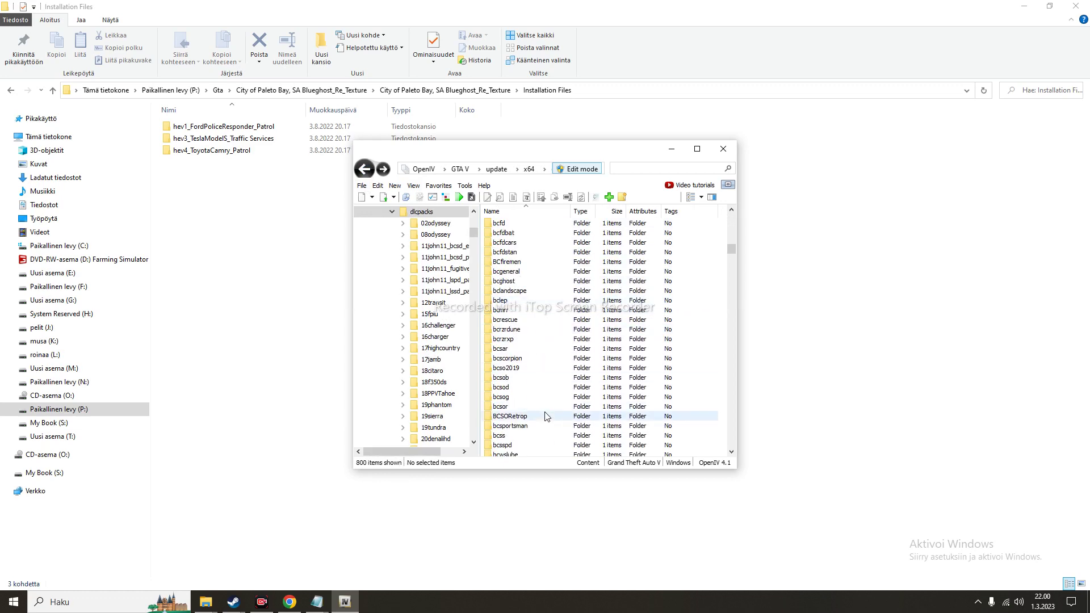
scroll(545, 417, "down", 6)
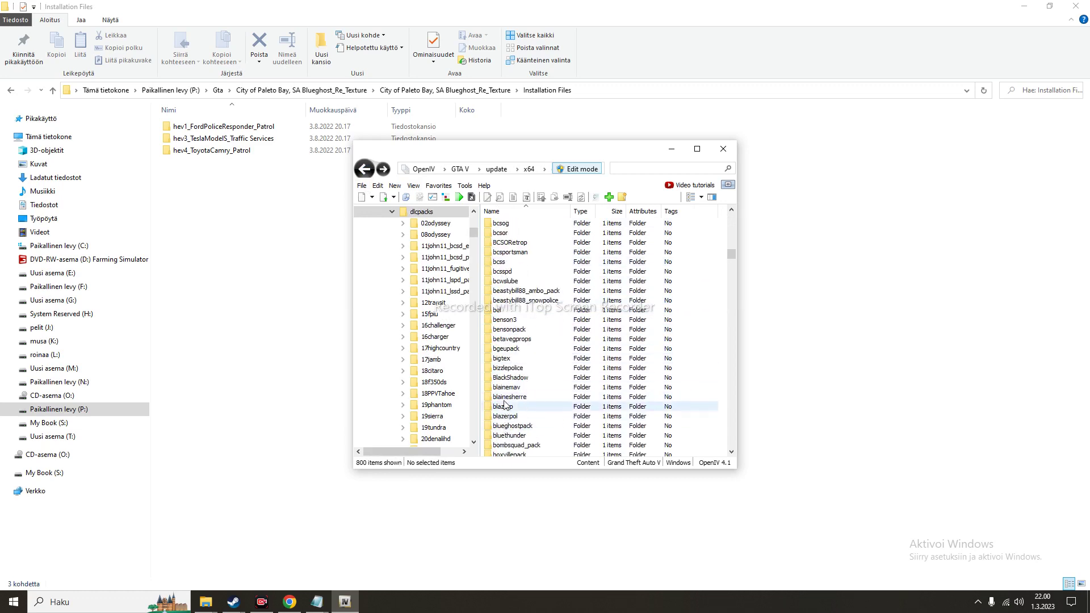
double_click(504, 359)
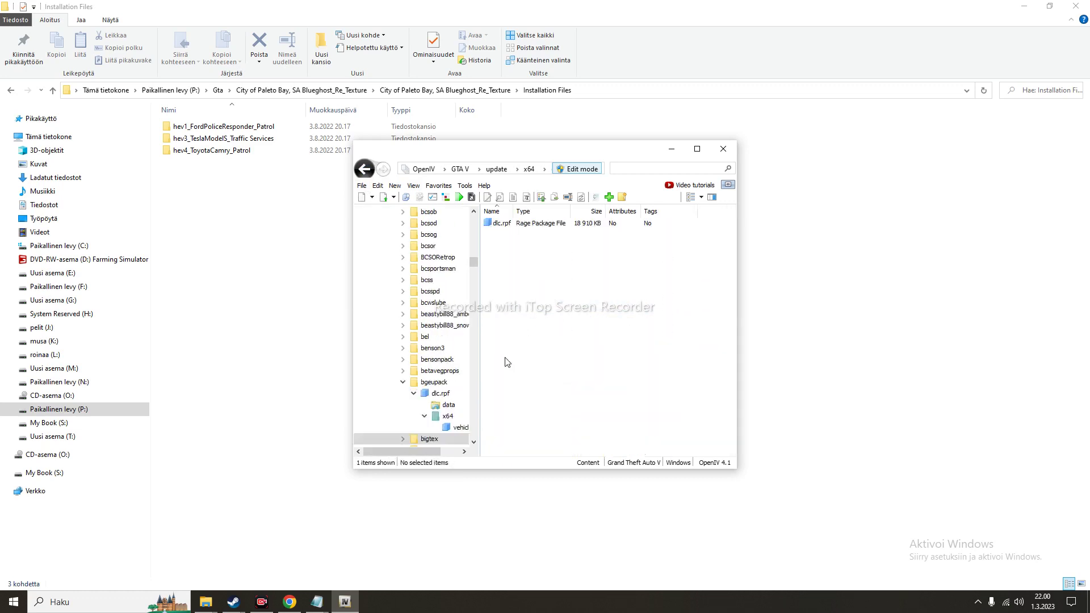
- Open the vehicles.rpf archive inside the x64 folder of bigtex's dlc.rpf
left_click(559, 224)
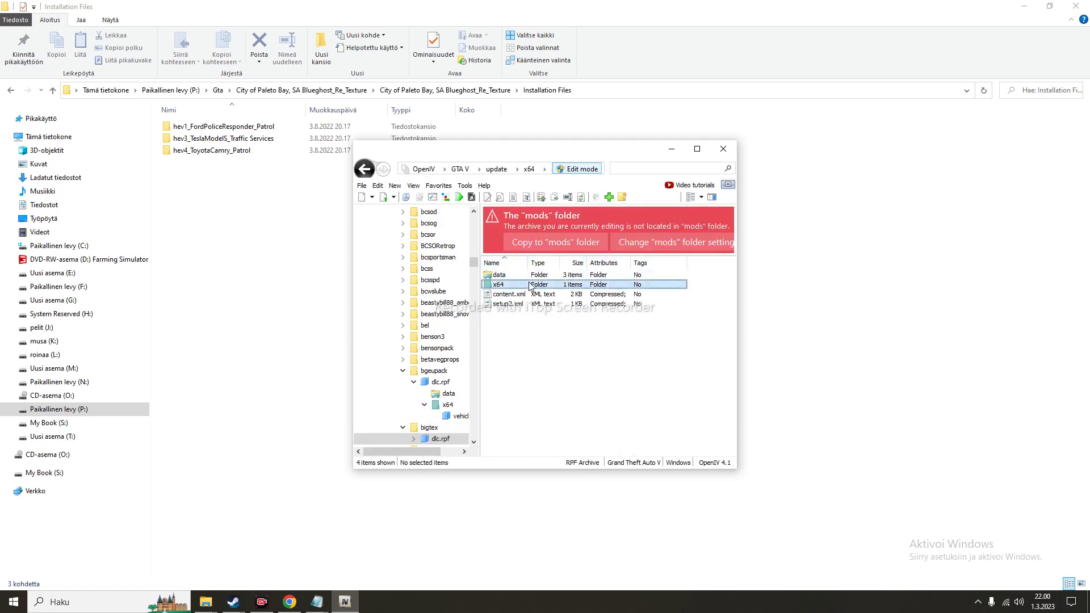
double_click(530, 286)
left_click(533, 277)
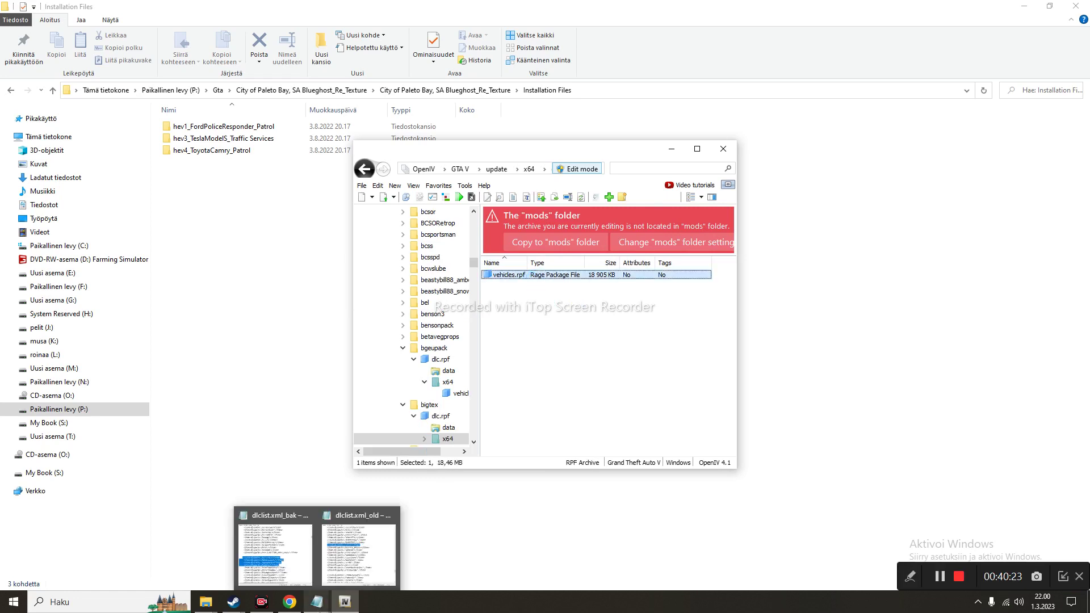
mouse_move(244, 568)
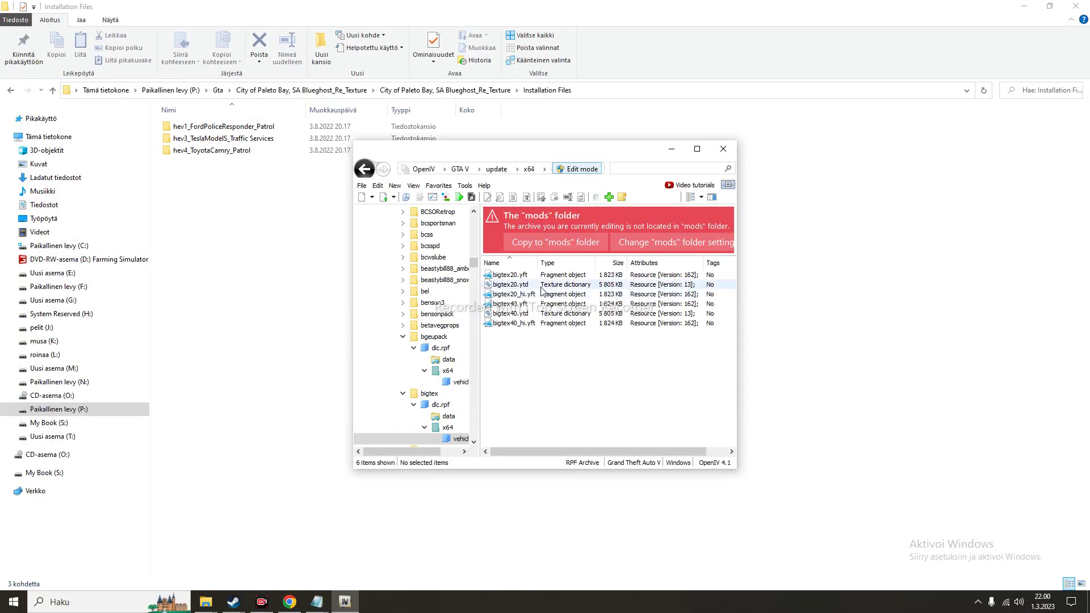
- Preview the bigtex20.yft and bigtex40.yft trailer models one after the other, closing the model viewer each time
double_click(554, 274)
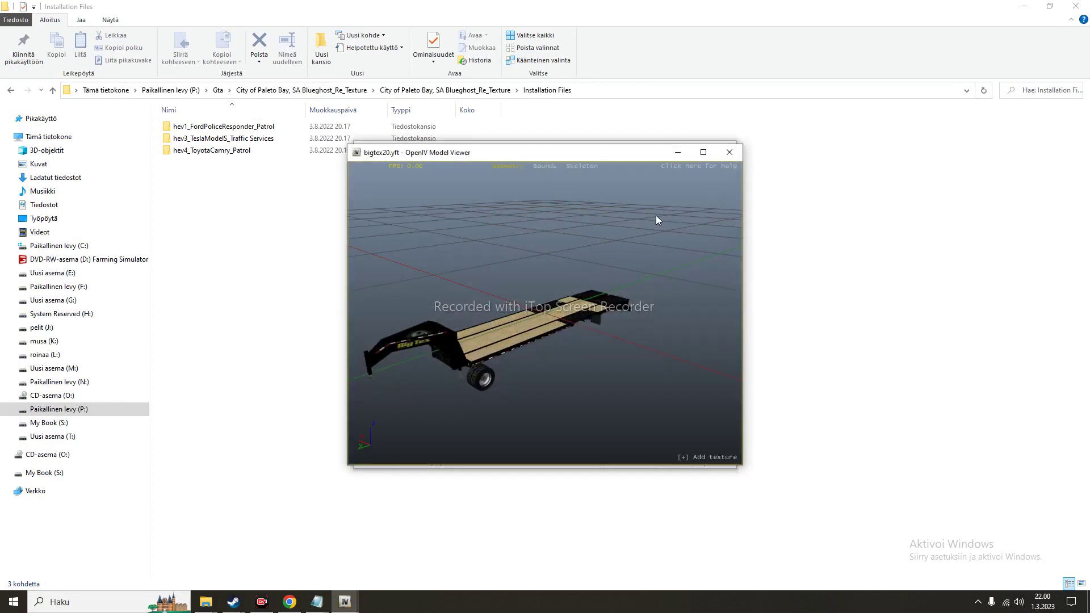
left_click(729, 153)
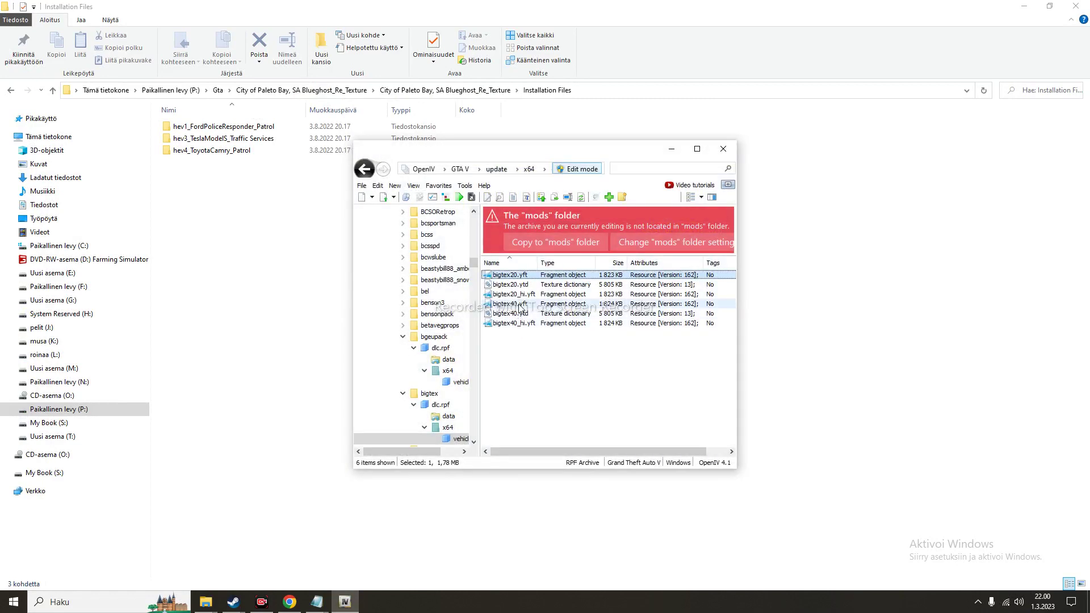
left_click(520, 304)
double_click(520, 305)
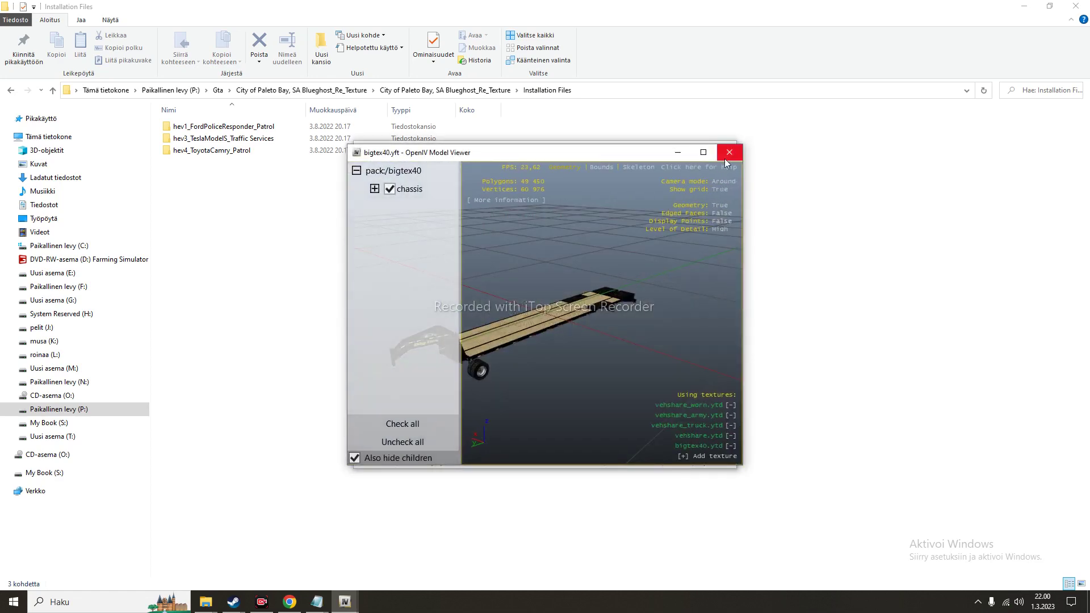
left_click(729, 152)
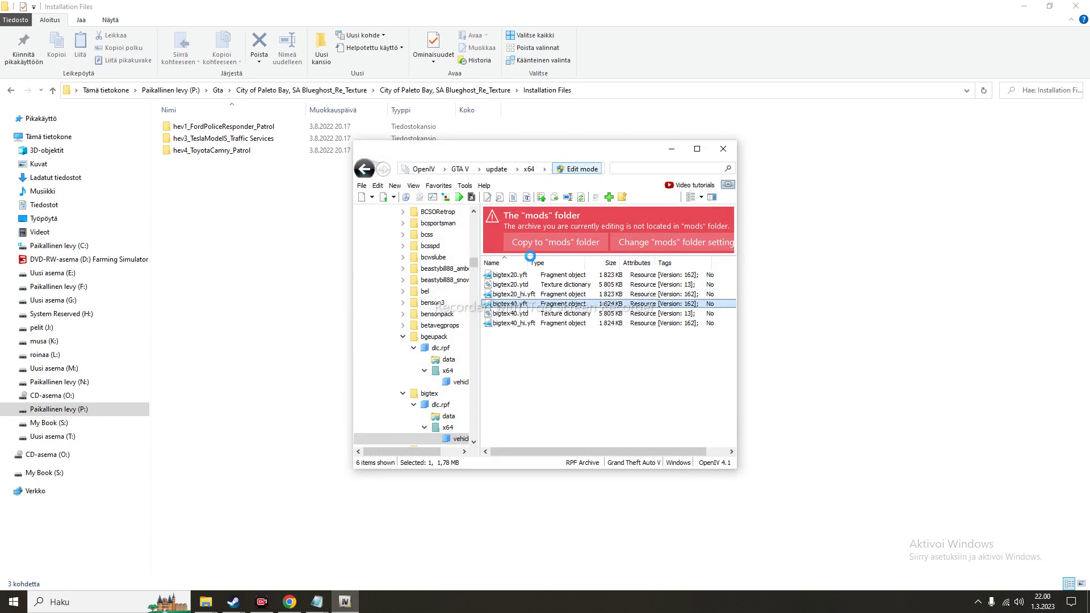
- Go back to the root of bigtex's dlc.rpf and reopen vehicles.rpf from its x64 folder
key("BackSpace")
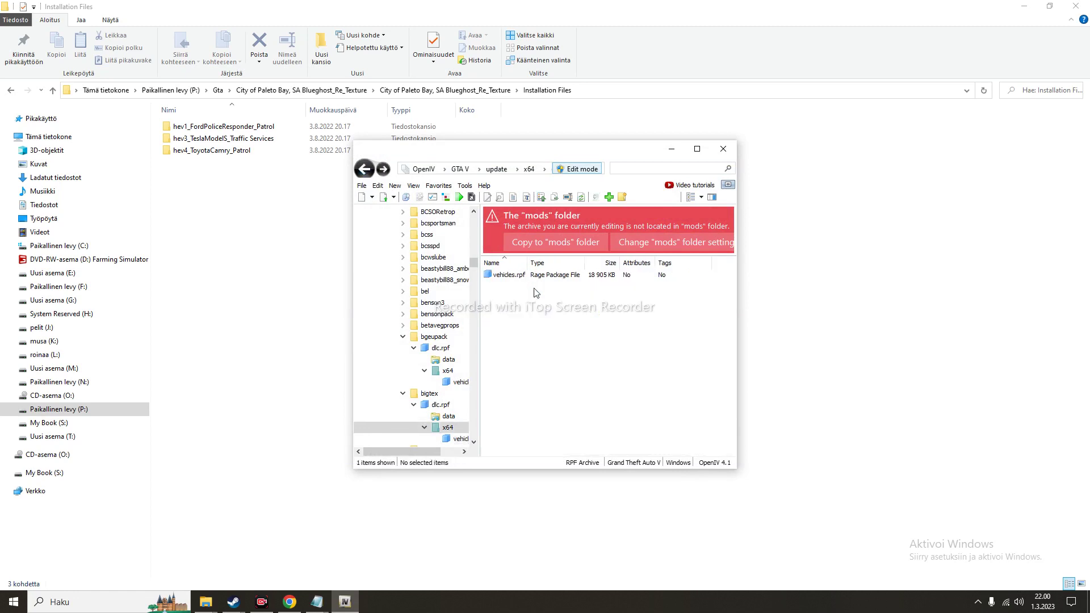
left_click(367, 171)
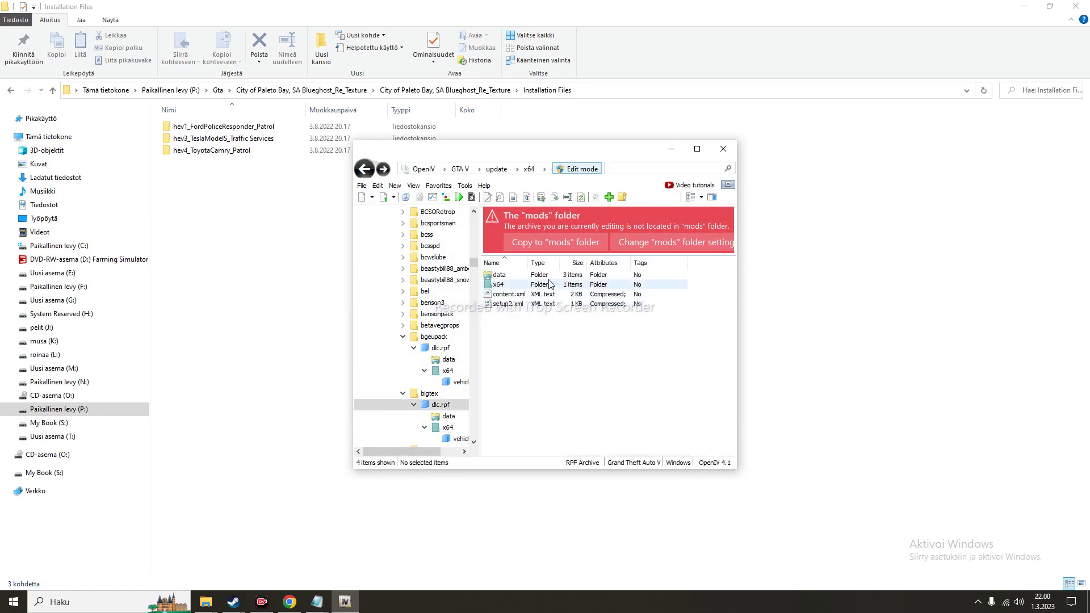
left_click(549, 284)
double_click(531, 284)
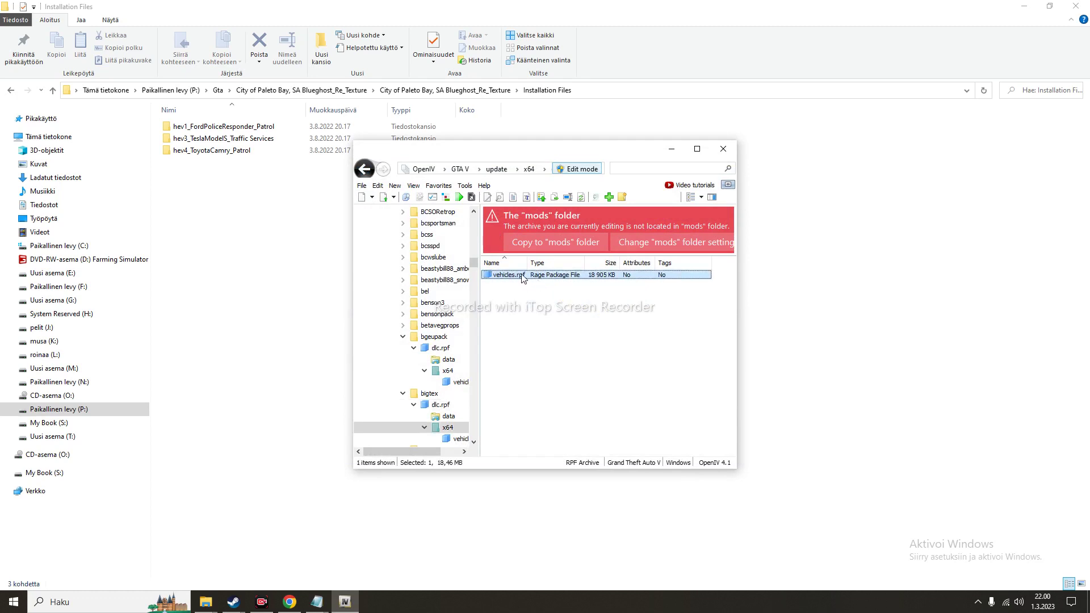
double_click(511, 274)
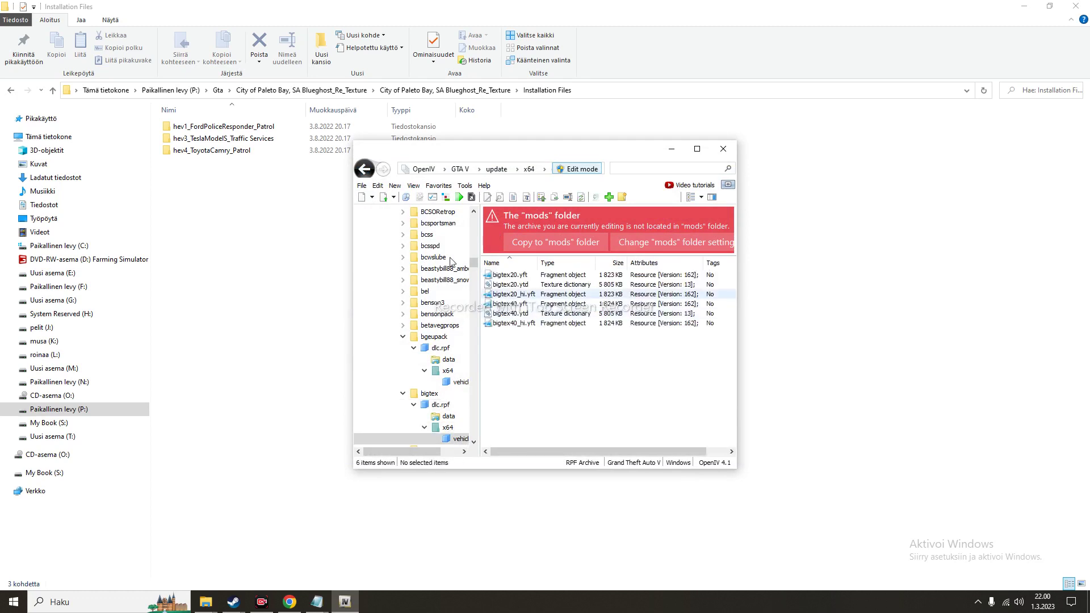
- Return from the vehicles.rpf archive to the bigtex folder that holds dlc.rpf
left_click(364, 169)
left_click(364, 169)
left_click(364, 168)
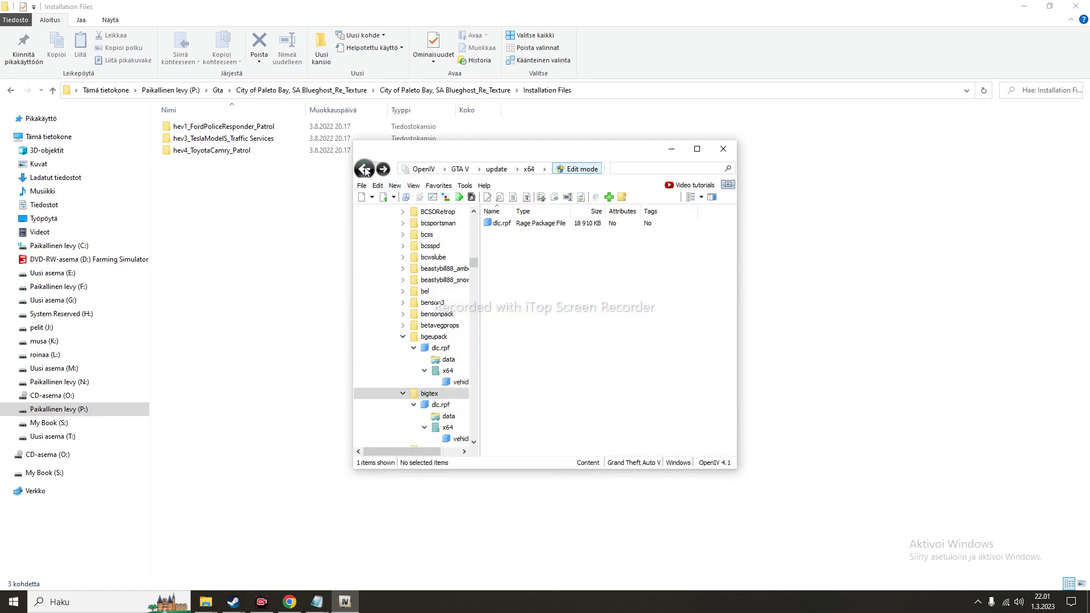
left_click(364, 169)
left_click(365, 169)
left_click(379, 172)
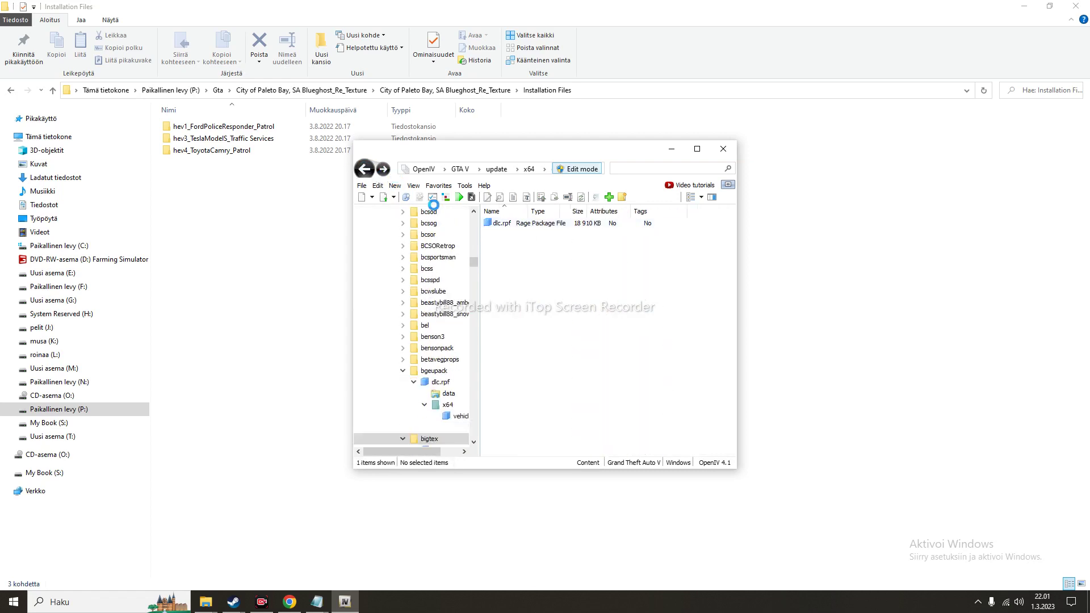
- Open vehicles.meta from the data folder of bigtex's dlc.rpf in the text editor
double_click(511, 224)
left_click(511, 275)
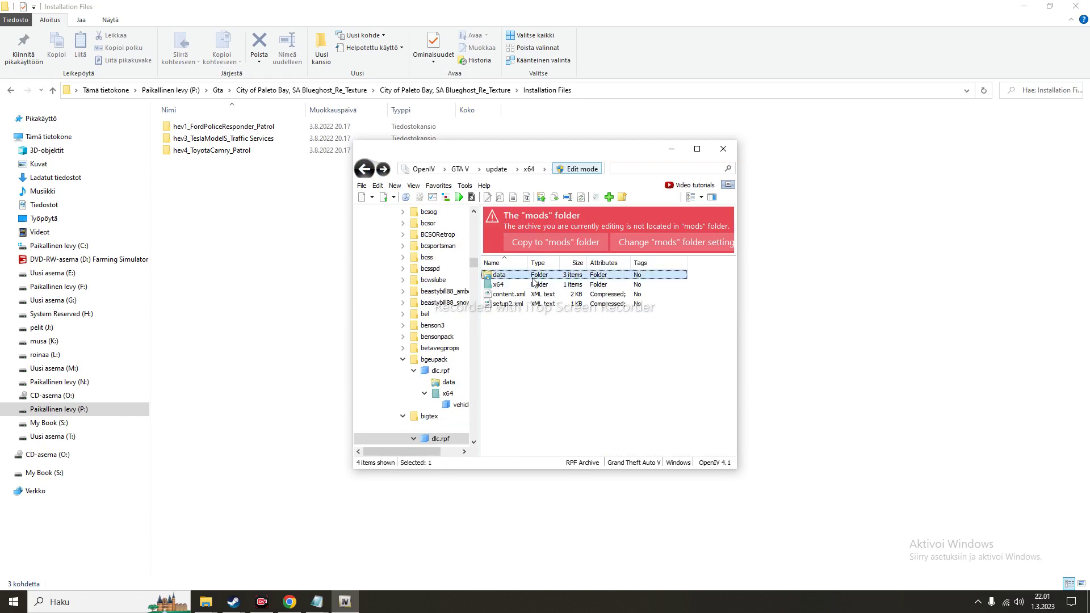
double_click(512, 275)
left_click(512, 294)
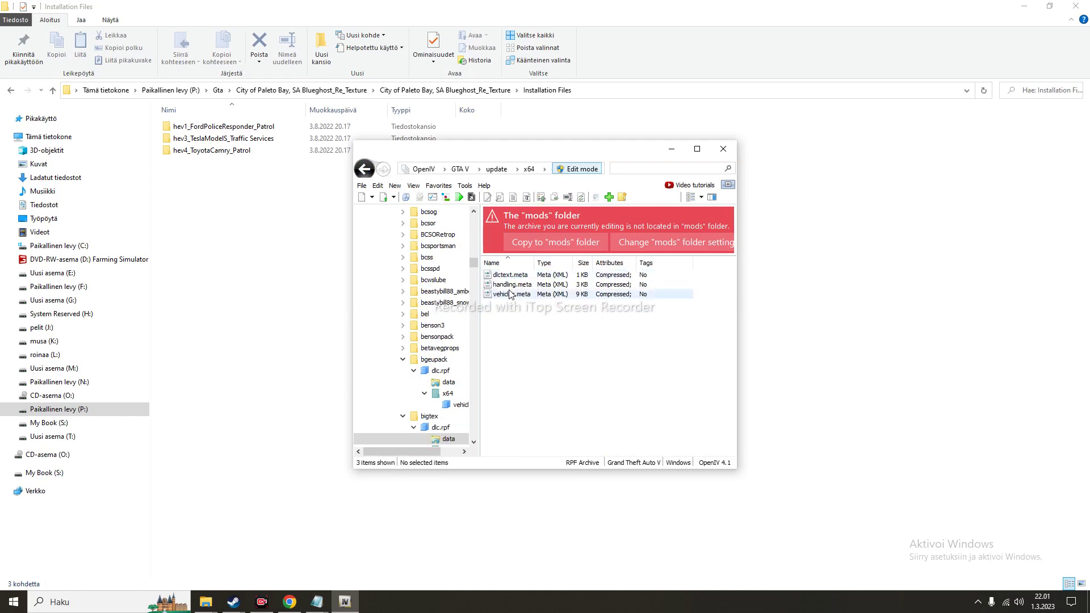
right_click(515, 294)
left_click(533, 306)
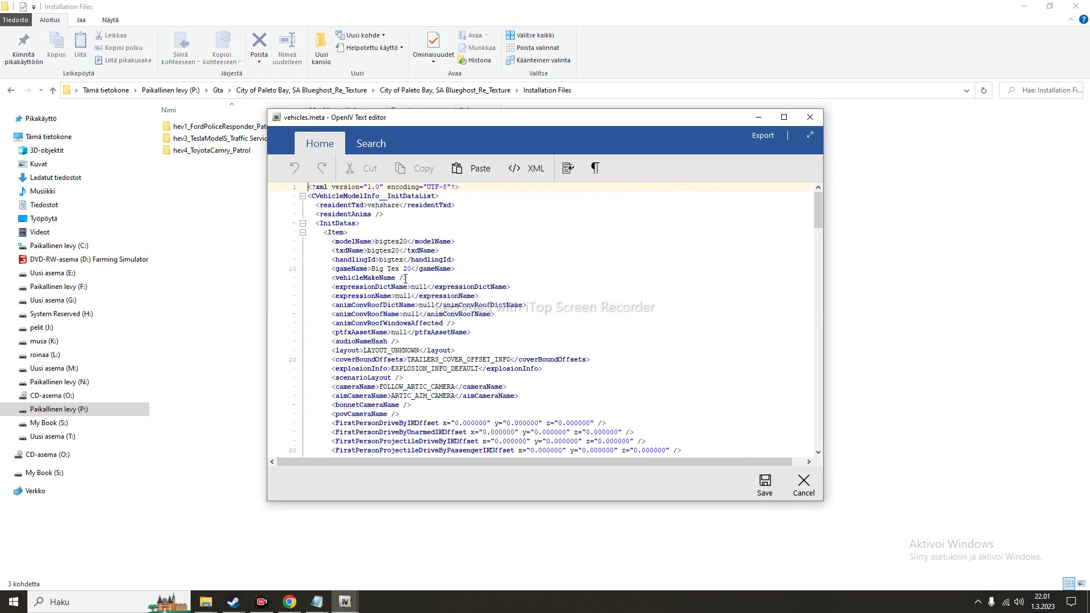
- Read through the bigtex20 and bigtex40 entries in vehicles.meta down to the end and close the file without saving
scroll(405, 279, "down", 20)
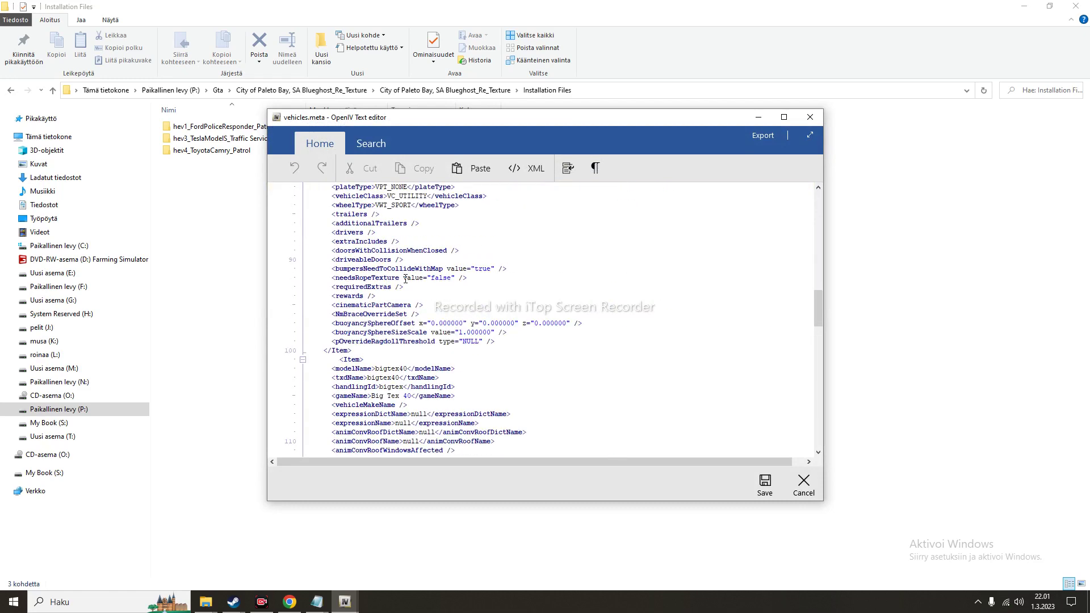
scroll(405, 278, "down", 5)
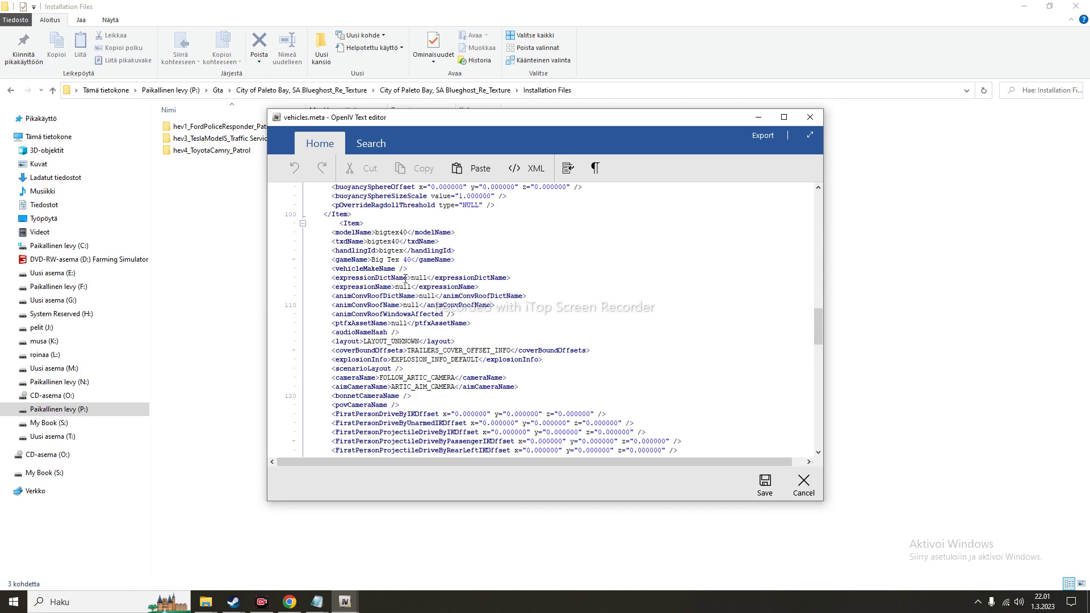
scroll(405, 279, "down", 20)
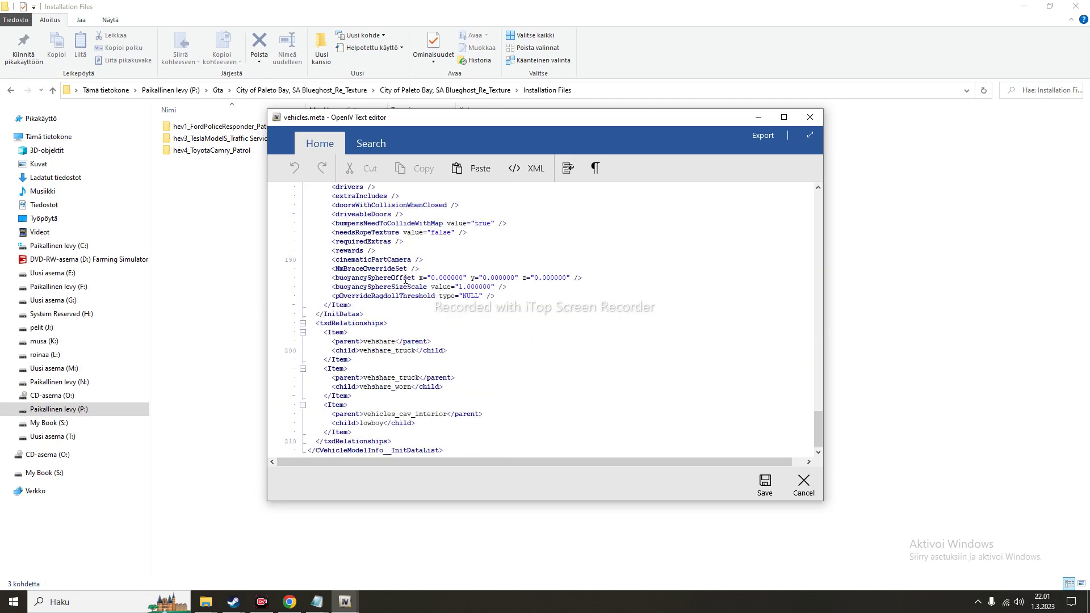
left_click(803, 484)
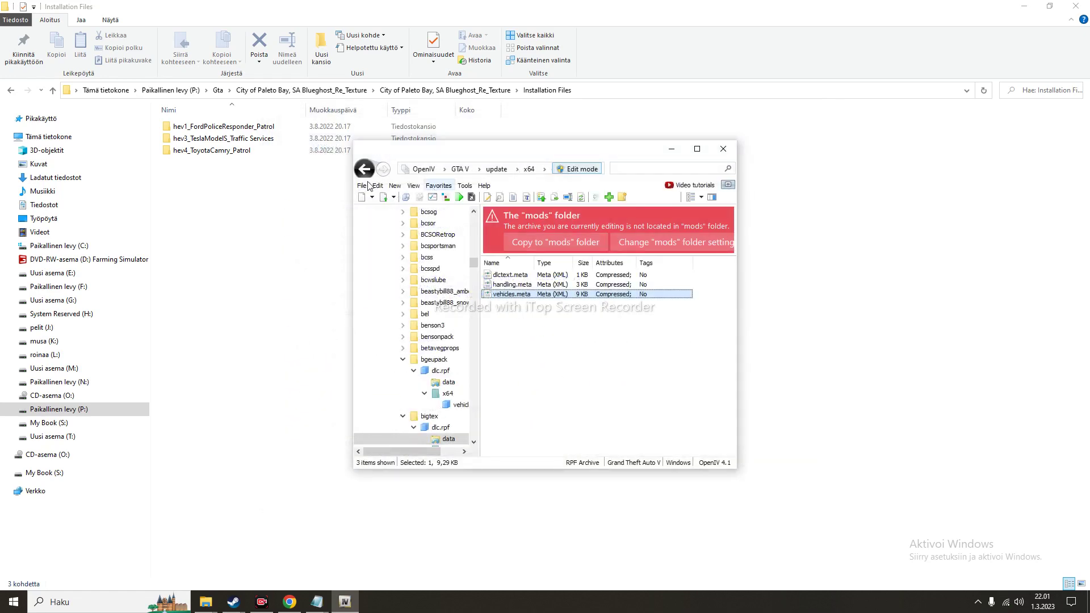
- Go back from the data folder of bigtex's dlc.rpf to the dlcpacks folder list
left_click(366, 169)
left_click(366, 169)
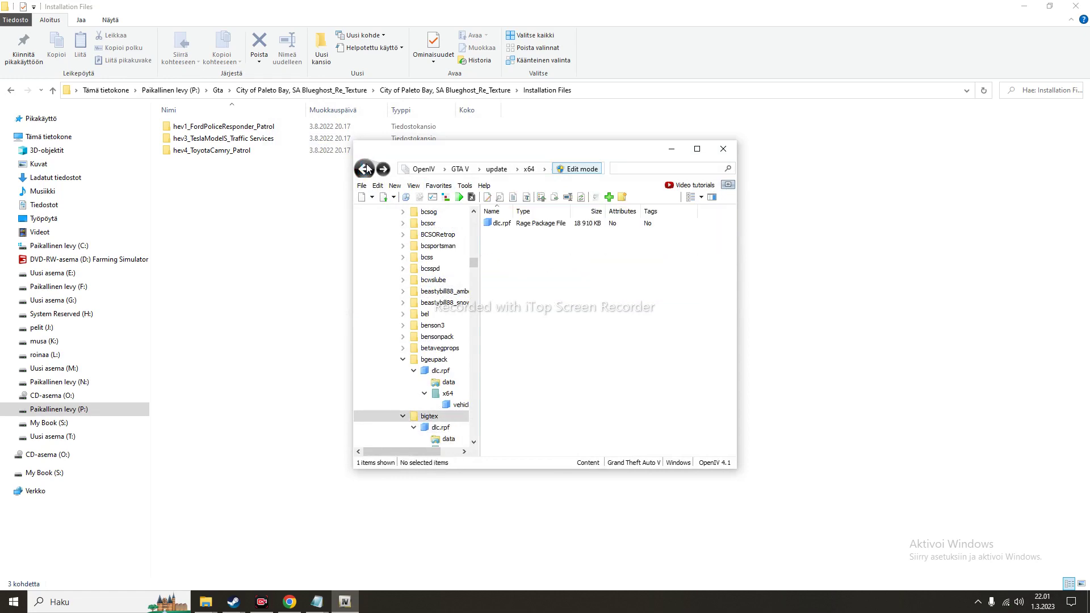
left_click(366, 169)
mouse_move(311, 607)
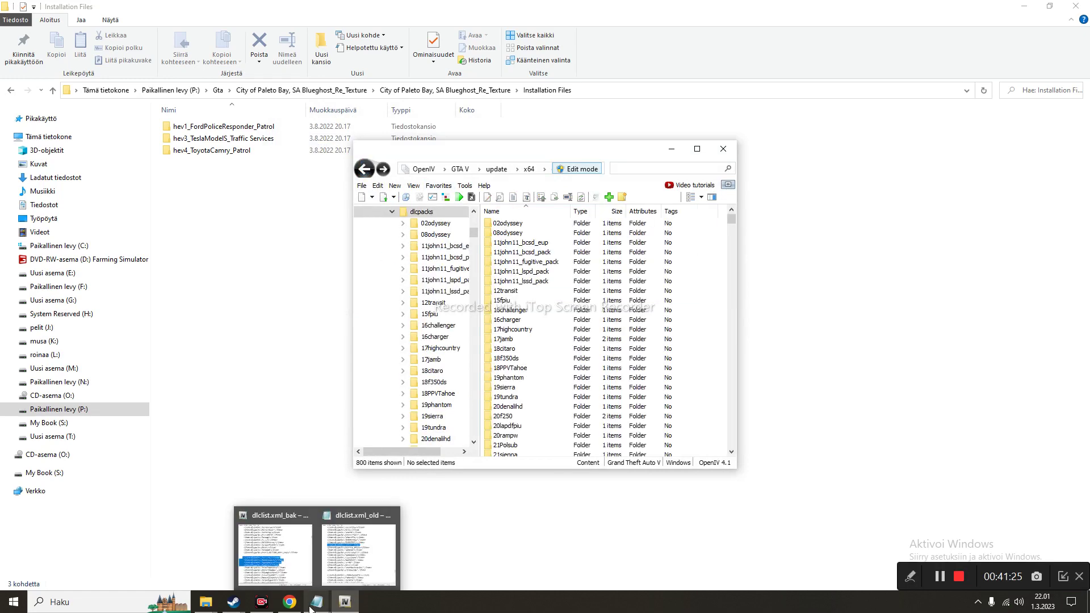
mouse_move(283, 577)
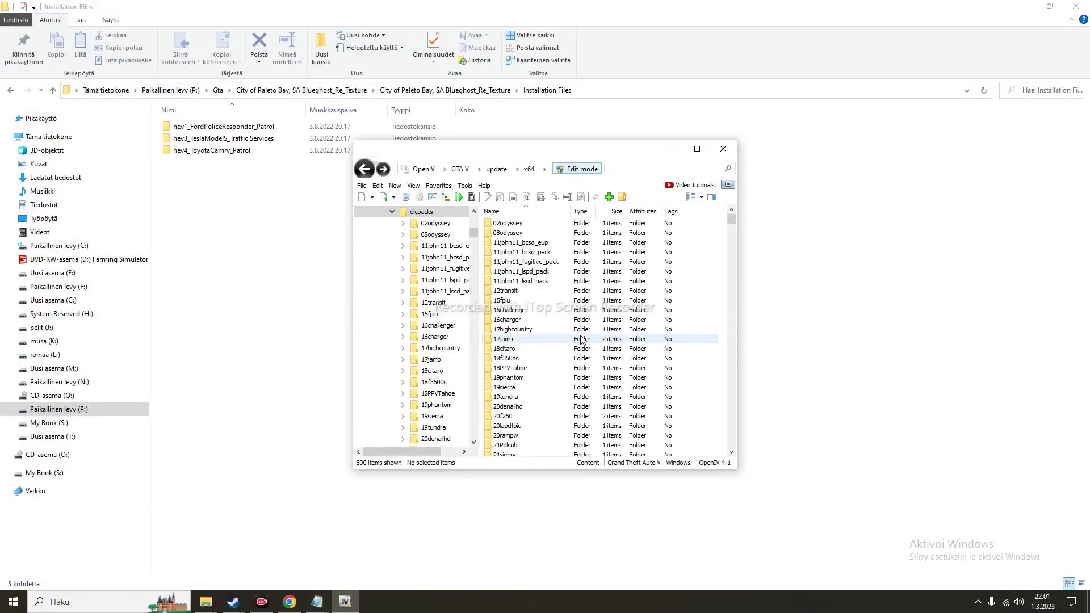
- Find the bgeupack folder among the b entries in dlcpacks and open it
key("b")
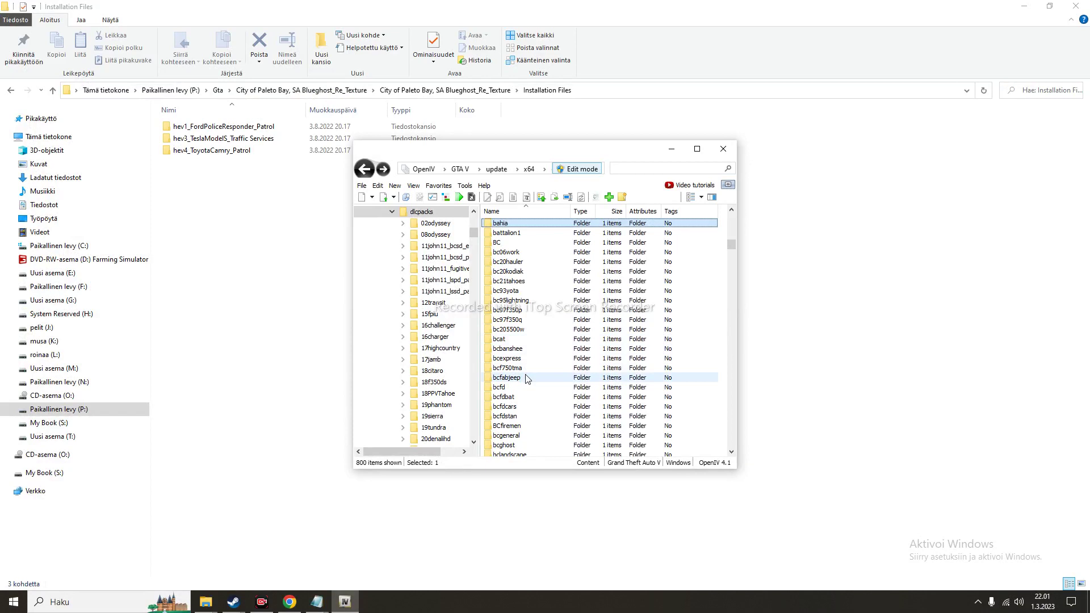
scroll(525, 383, "down", 2)
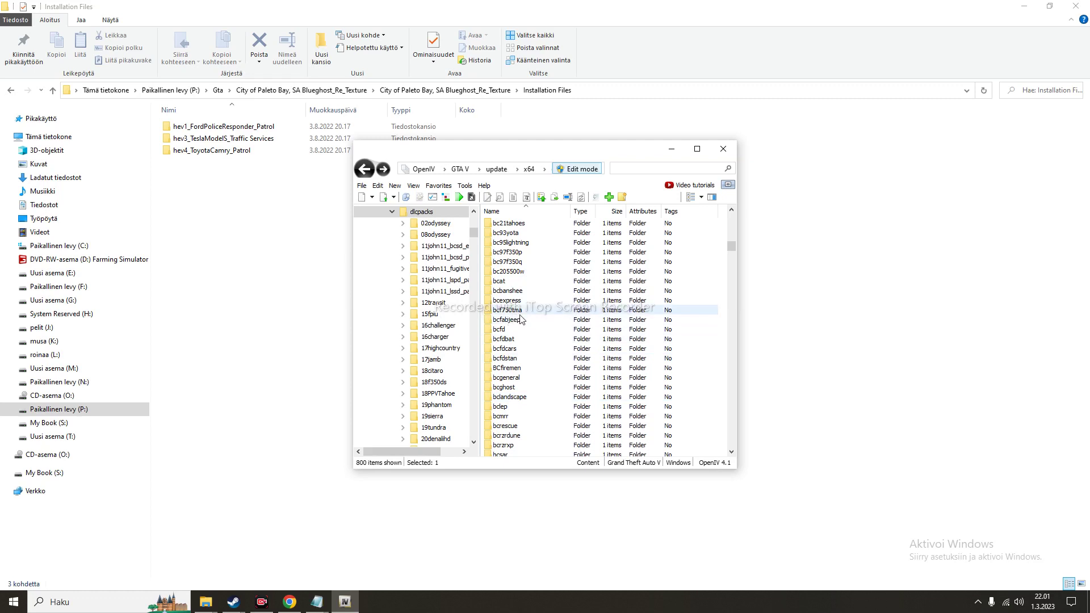
scroll(523, 347, "down", 3)
scroll(523, 346, "down", 3)
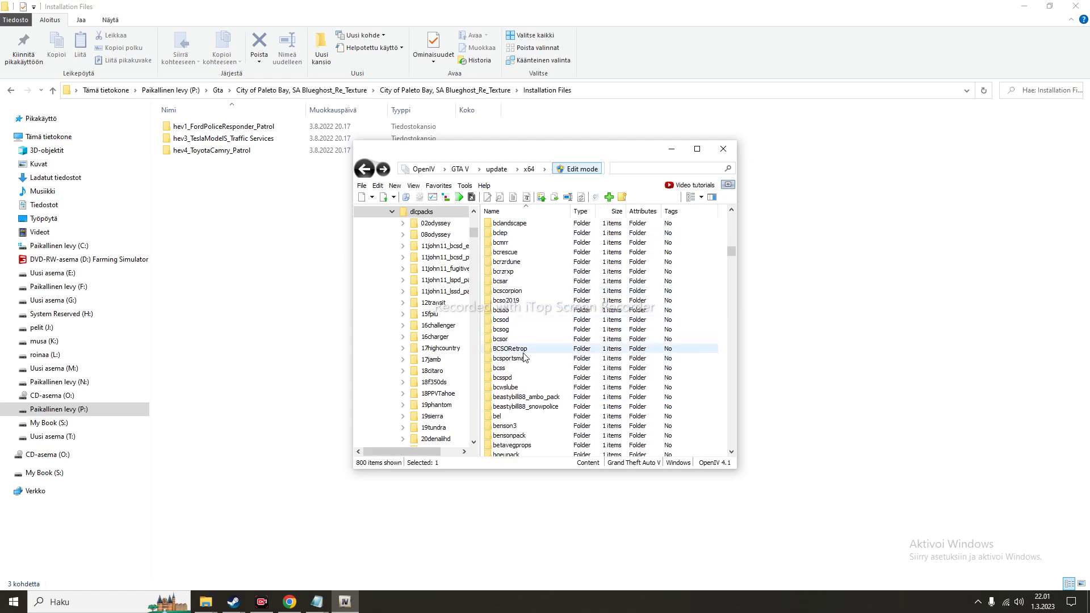
scroll(536, 357, "down", 1)
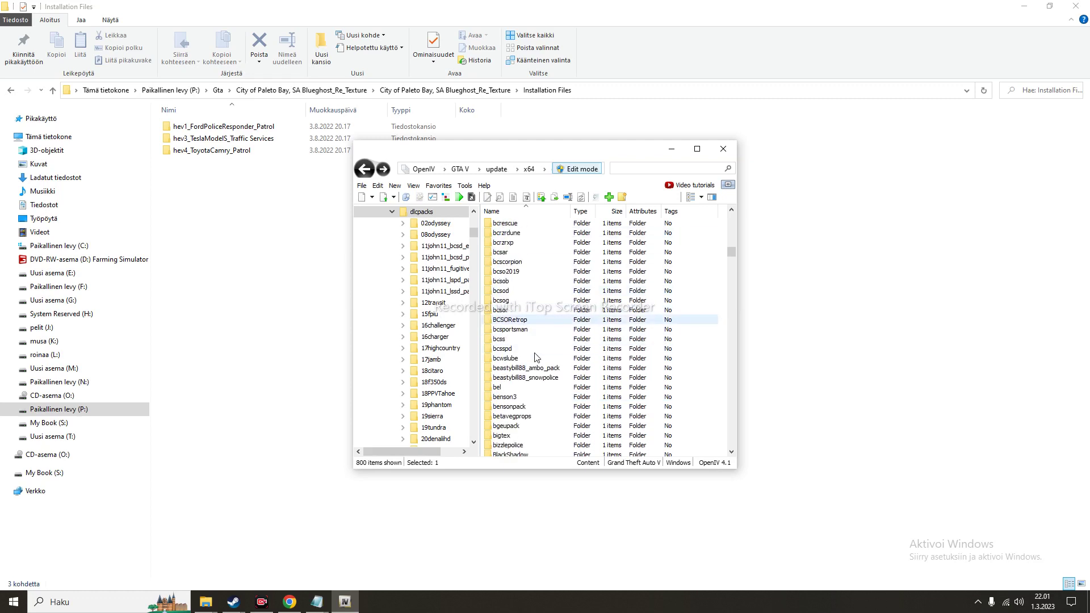
scroll(536, 356, "down", 1)
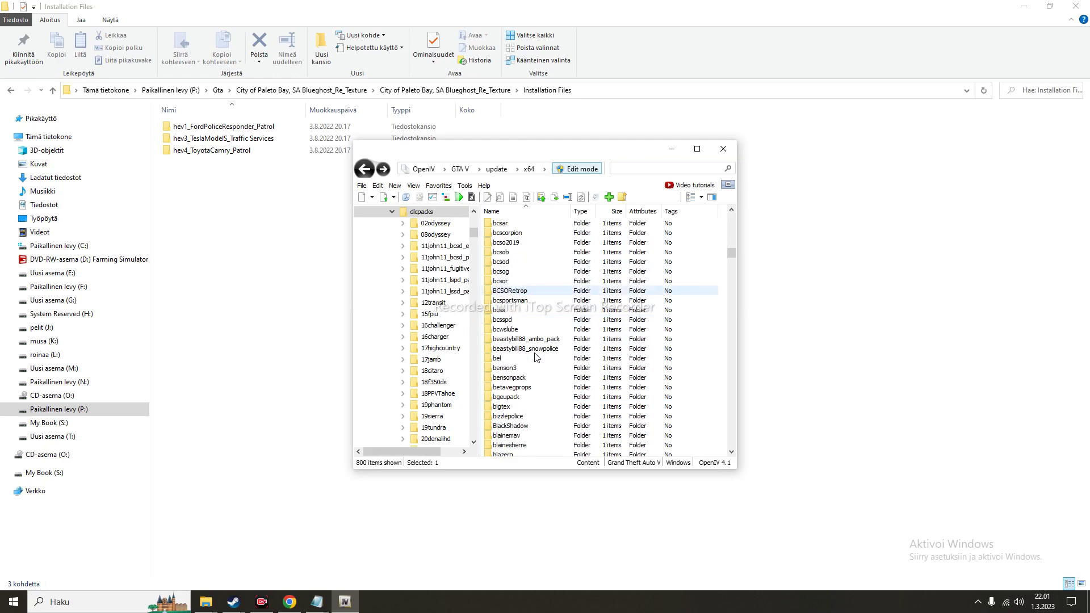
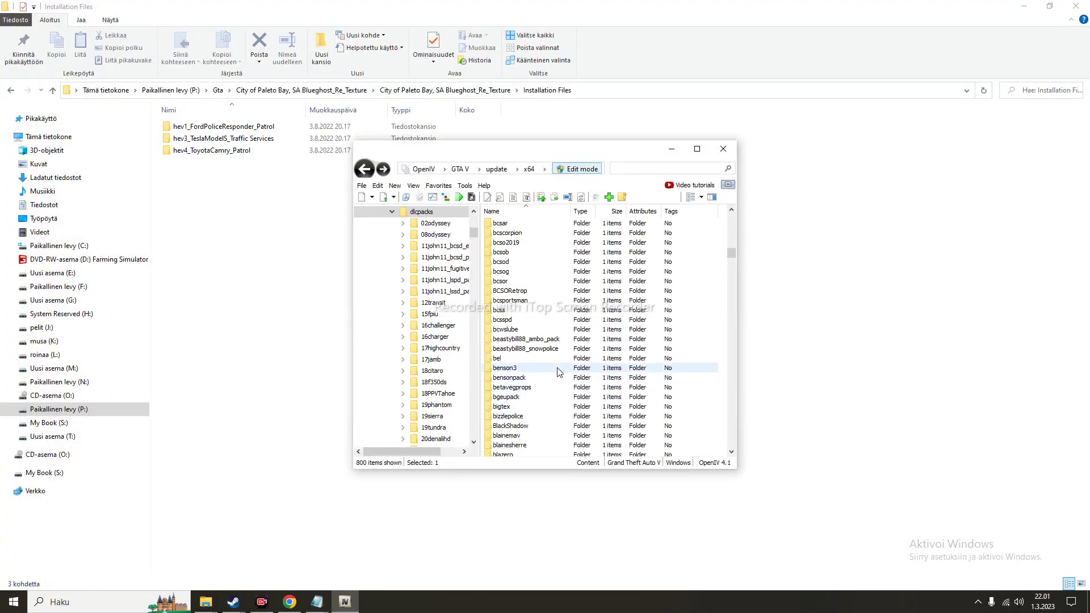
double_click(514, 397)
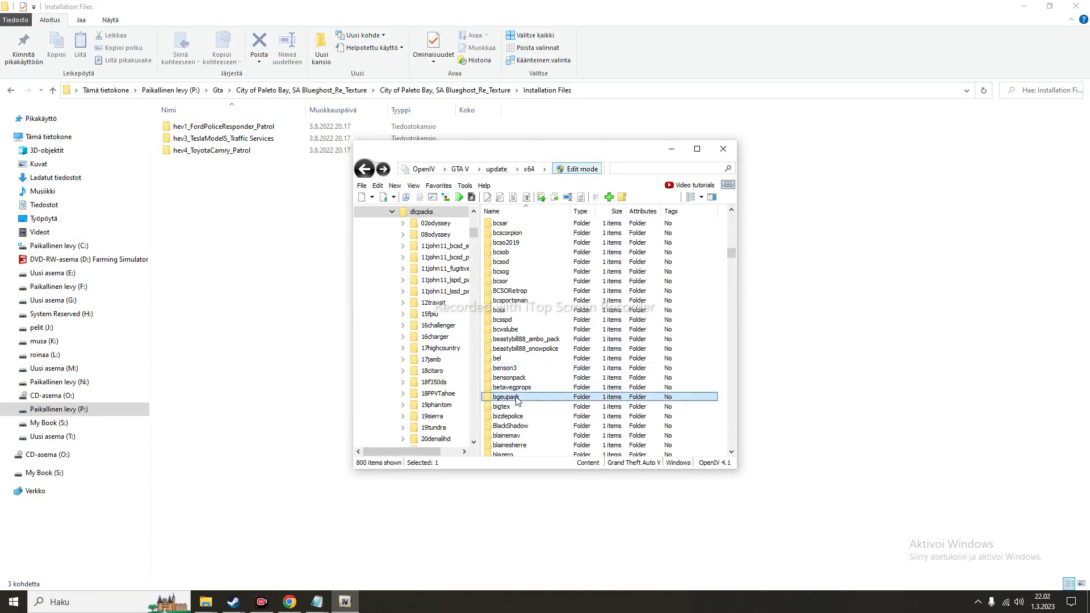
- Open vehicles.rpf from the x64 folder of bgeupack's dlc.rpf to show its model and texture files
left_click(544, 224)
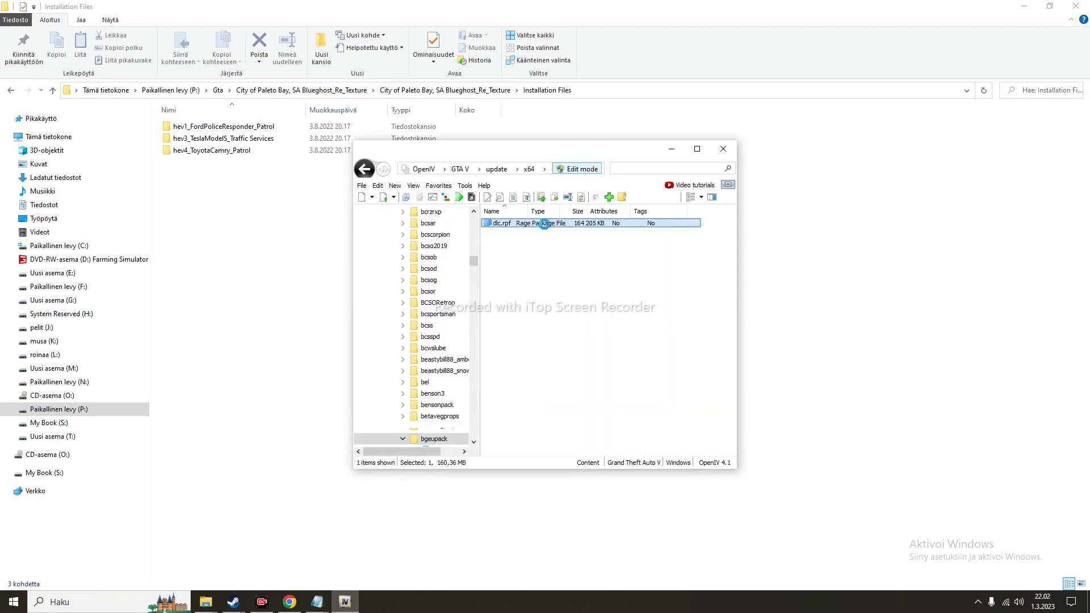
double_click(544, 224)
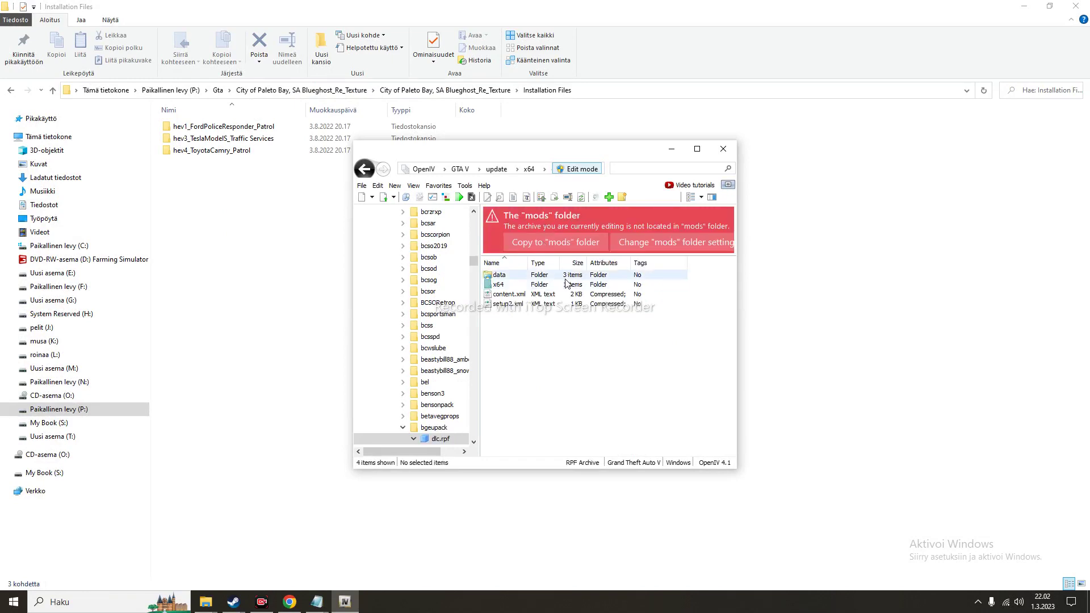
double_click(536, 285)
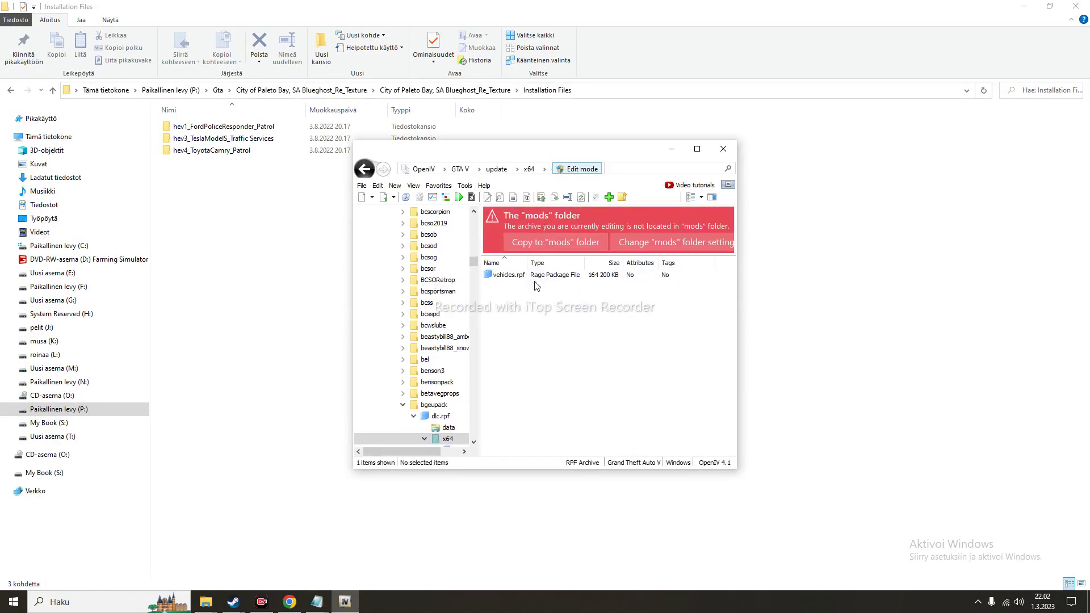
double_click(537, 277)
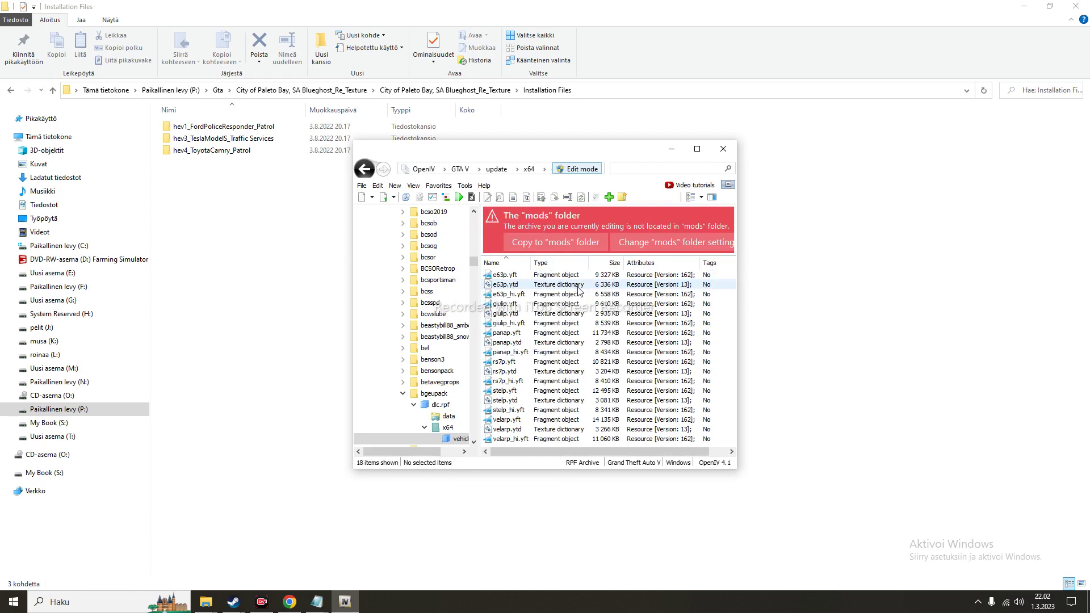
left_click(364, 170)
left_click(364, 170)
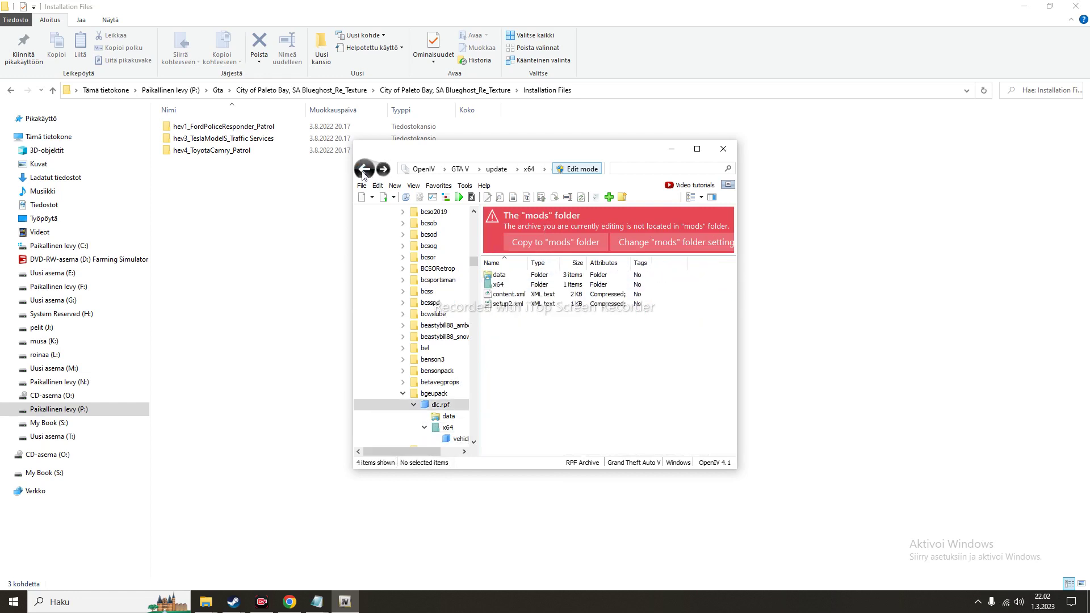
left_click(381, 170)
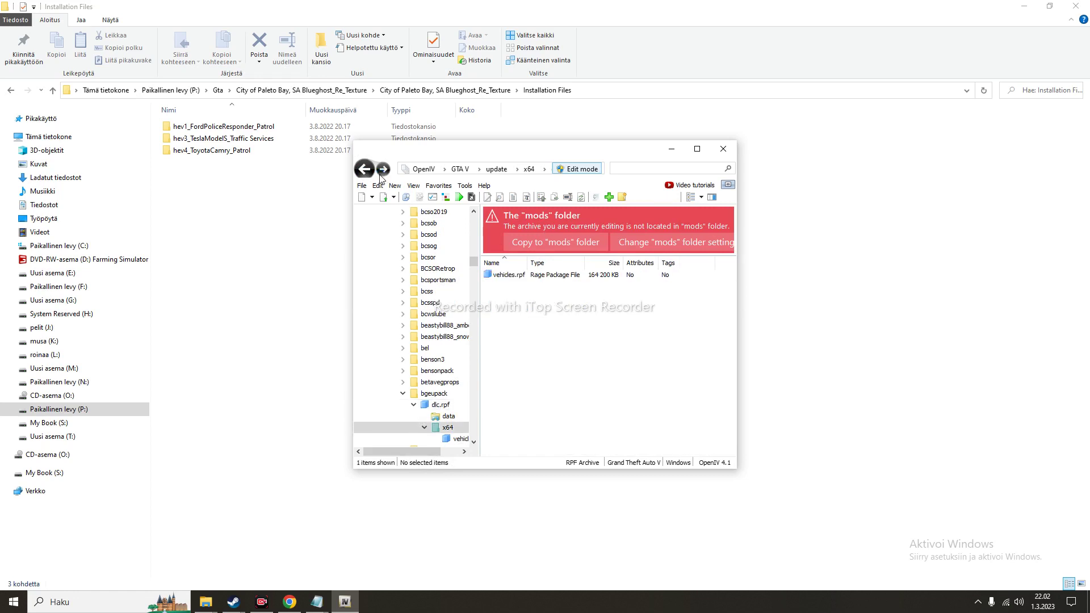
left_click(382, 171)
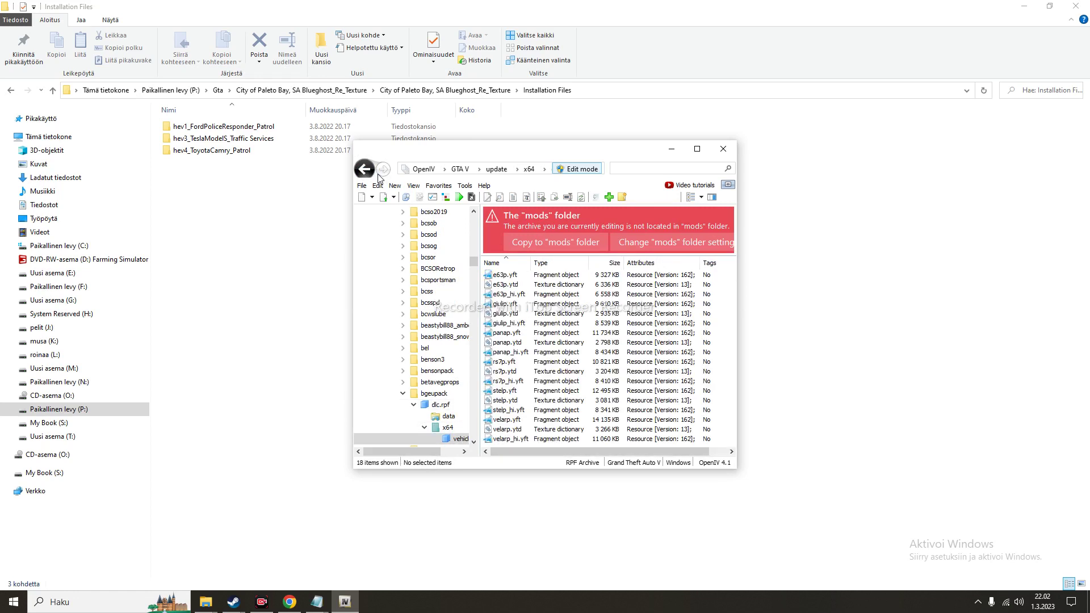
- Return from bgeupack's vehicles.rpf archive to the dlcpacks folder list
left_click(366, 170)
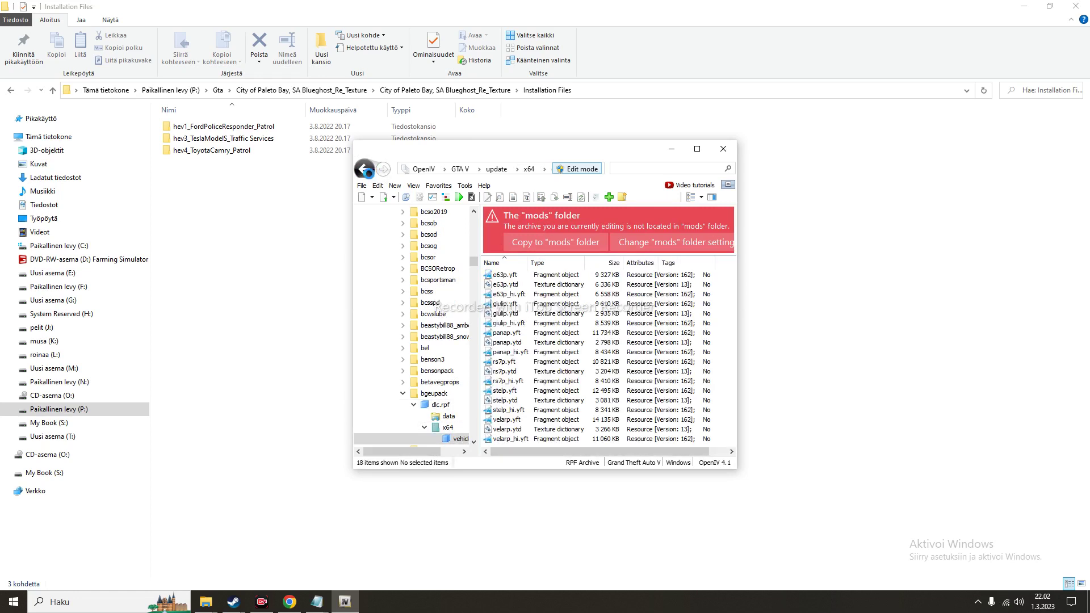
left_click(366, 169)
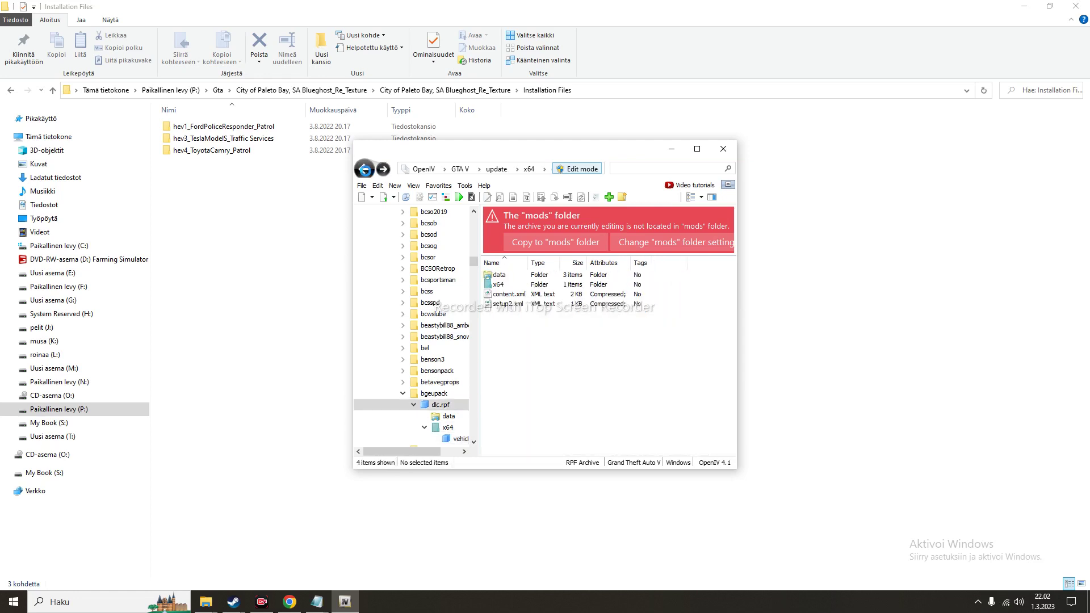
left_click(365, 169)
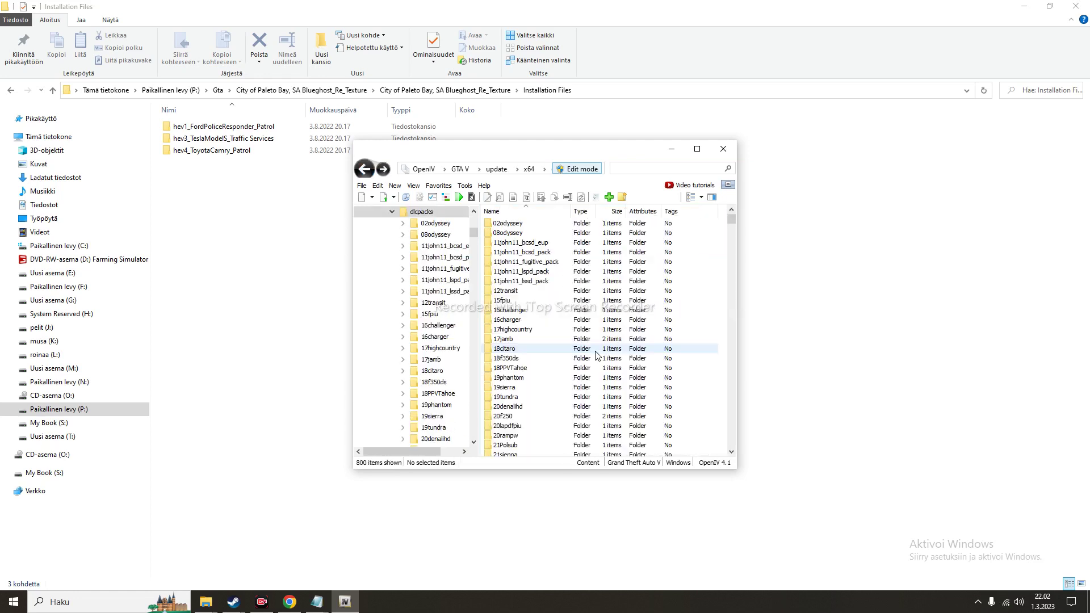
- Find the eplpack folder among the e entries in dlcpacks and open its dlc.rpf archive
left_click(596, 348)
key("e")
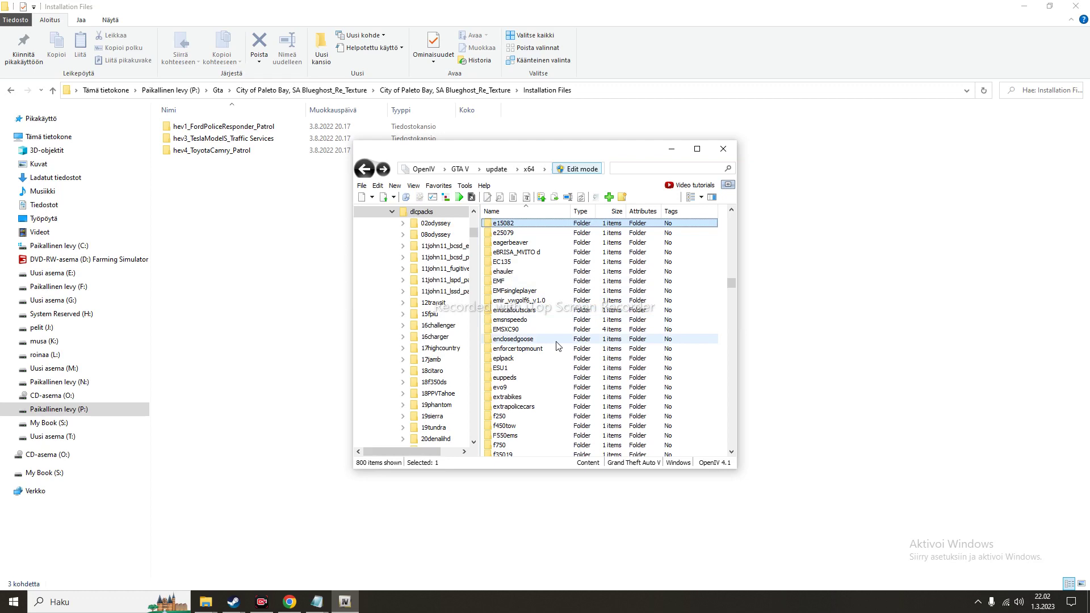
double_click(506, 361)
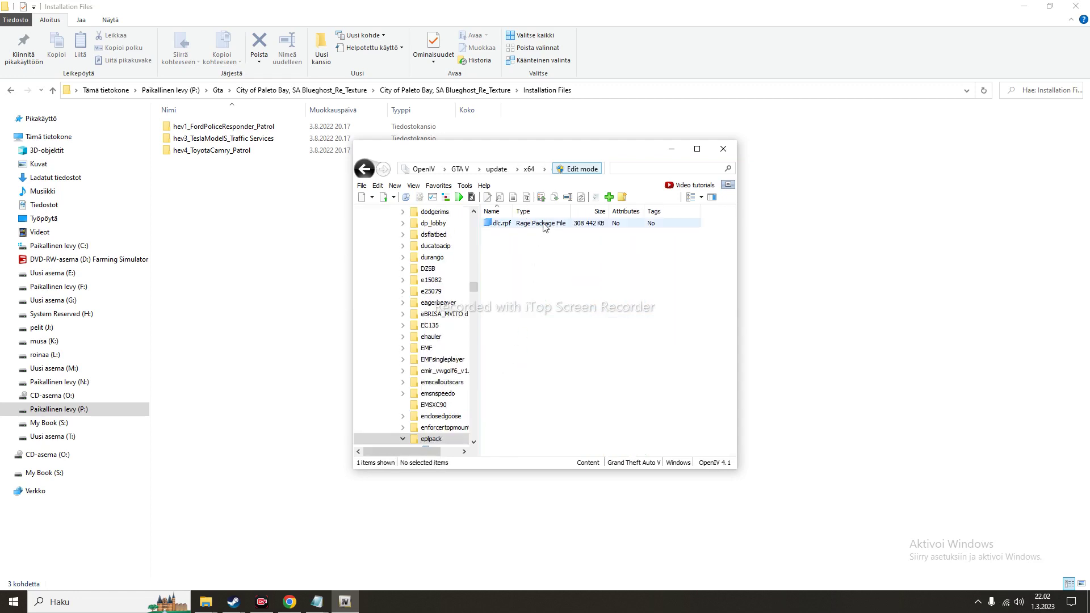
double_click(543, 223)
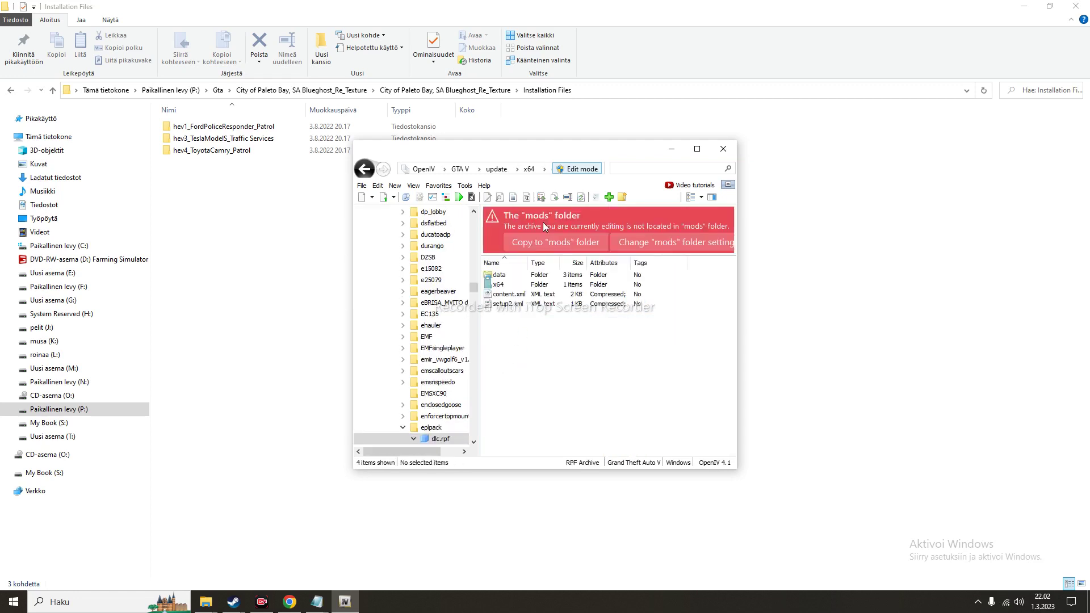
- Open vehicles.meta from the data folder of eplpack's dlc.rpf in the text editor
left_click(536, 277)
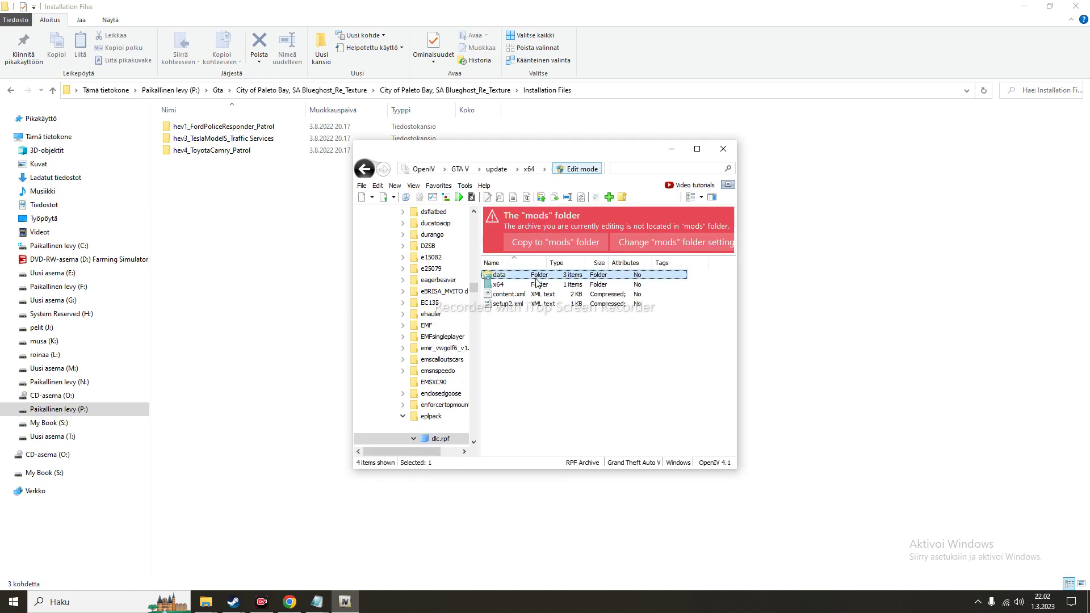
double_click(536, 278)
right_click(523, 284)
right_click(518, 294)
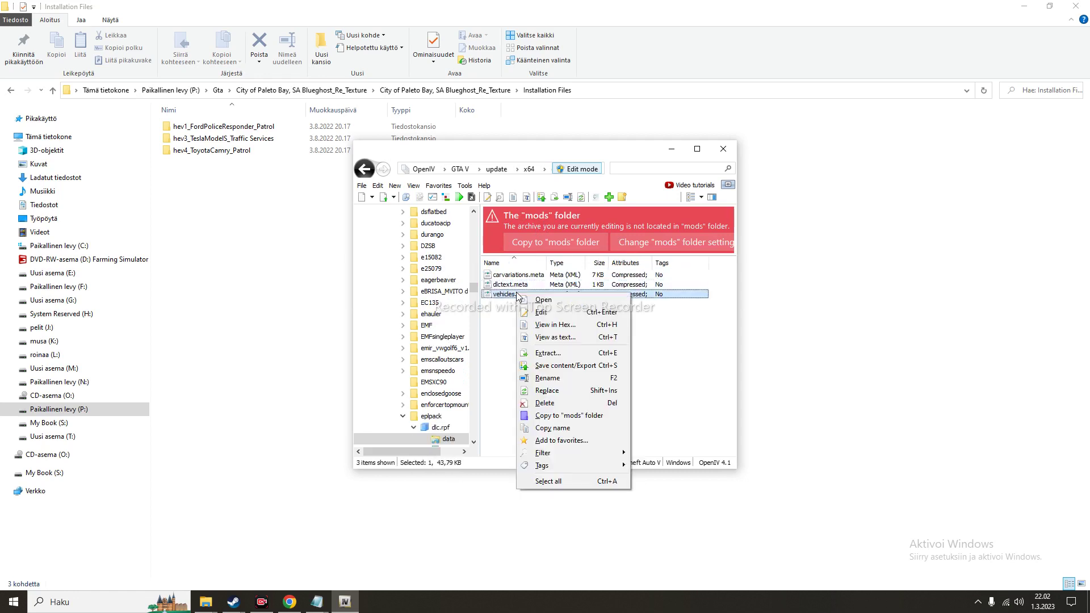
left_click(542, 312)
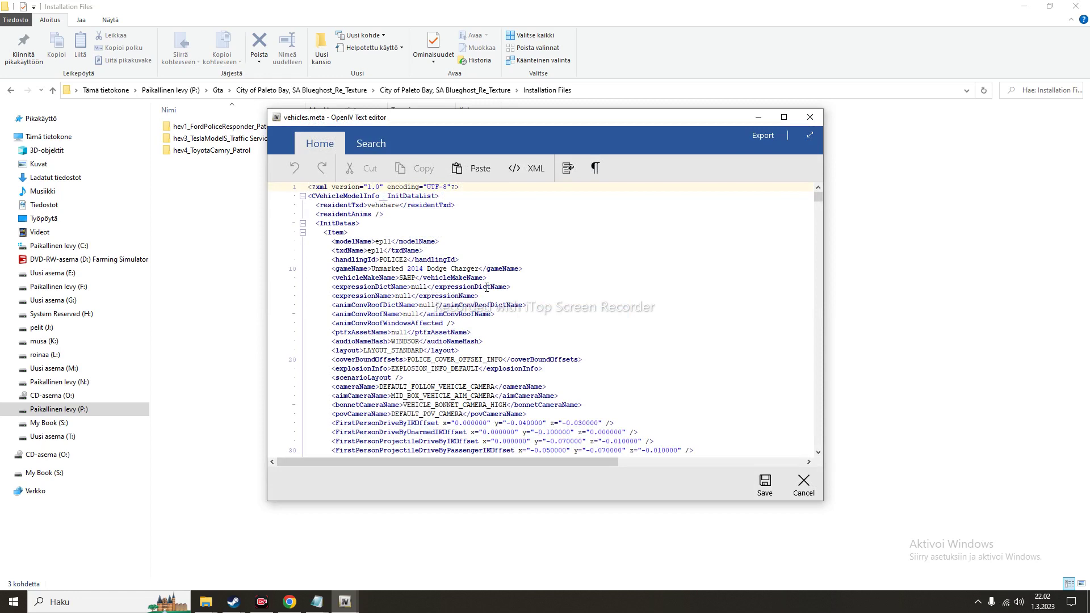
- Close eplpack's vehicles.meta without saving and go back to the dlcpacks folder list
left_click(799, 484)
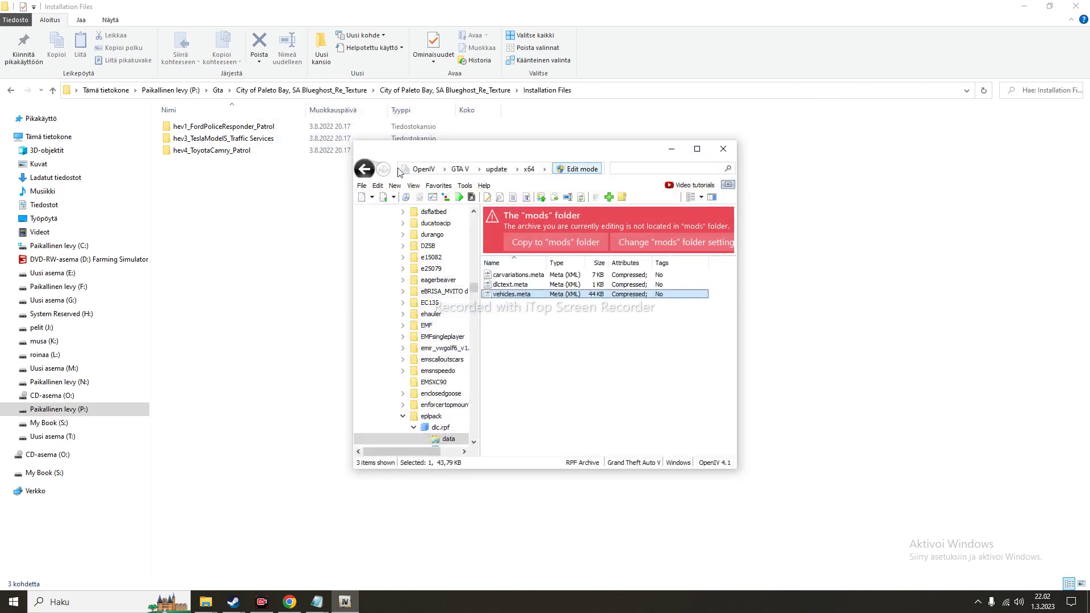
left_click(362, 171)
left_click(364, 171)
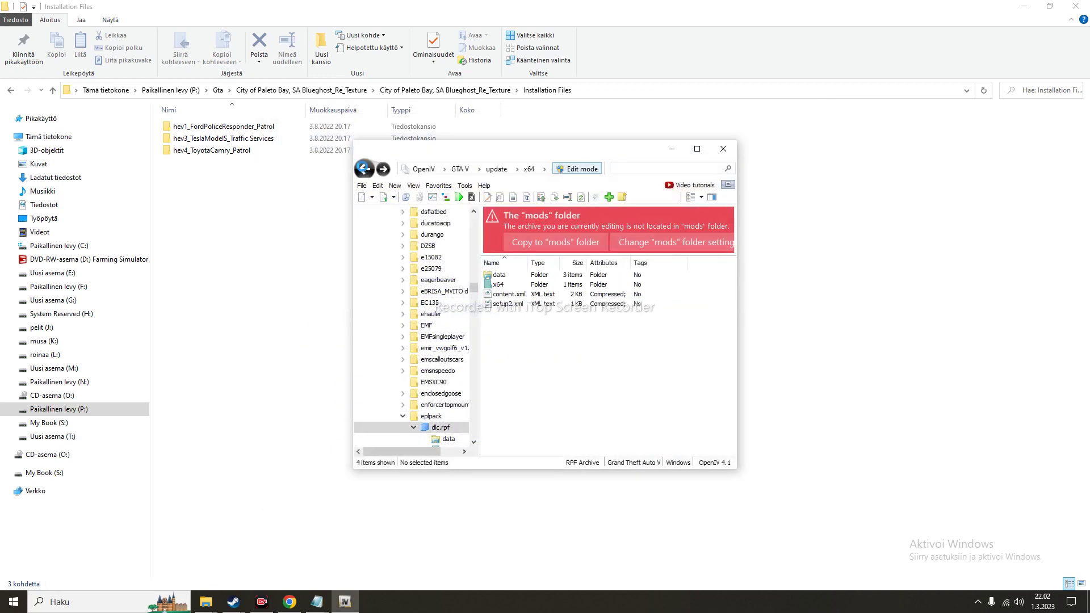
left_click(363, 170)
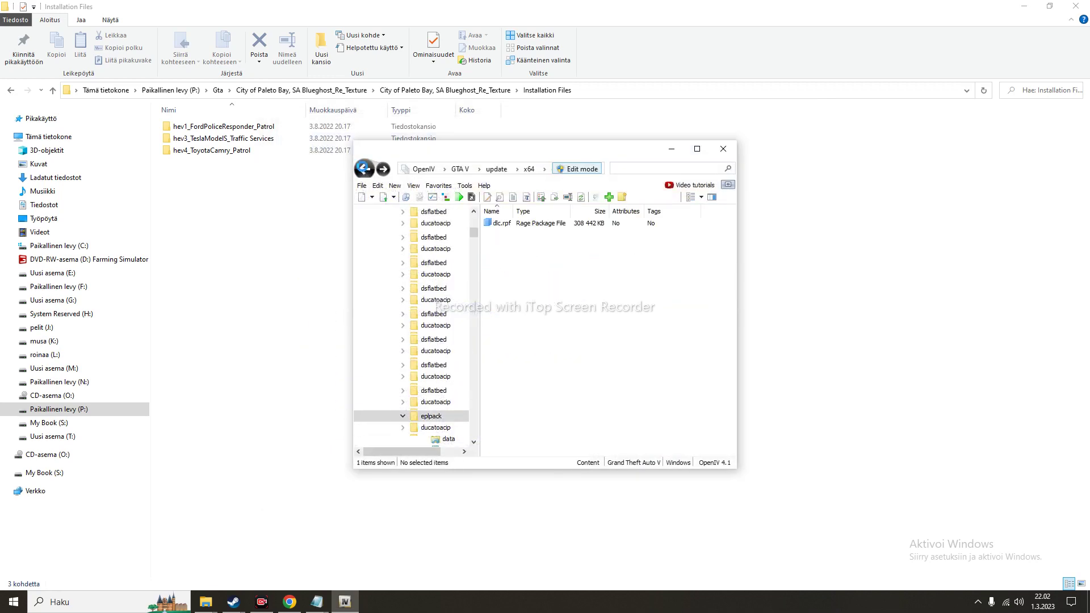
- Find the bcgeneral folder among the b entries in dlcpacks and open its dlc.rpf archive
left_click(579, 320)
key("b")
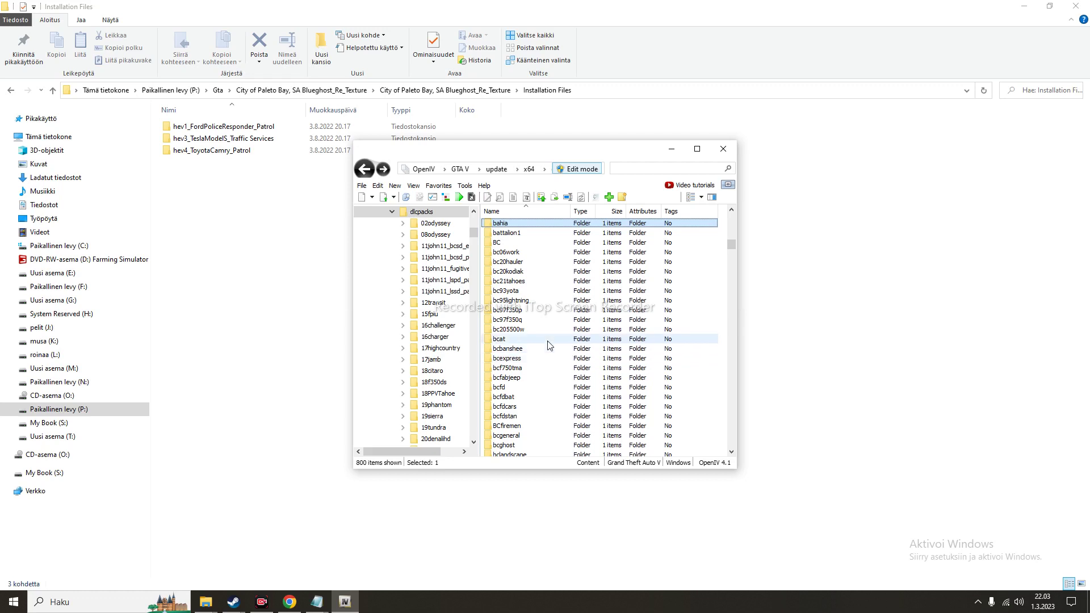
scroll(549, 345, "down", 3)
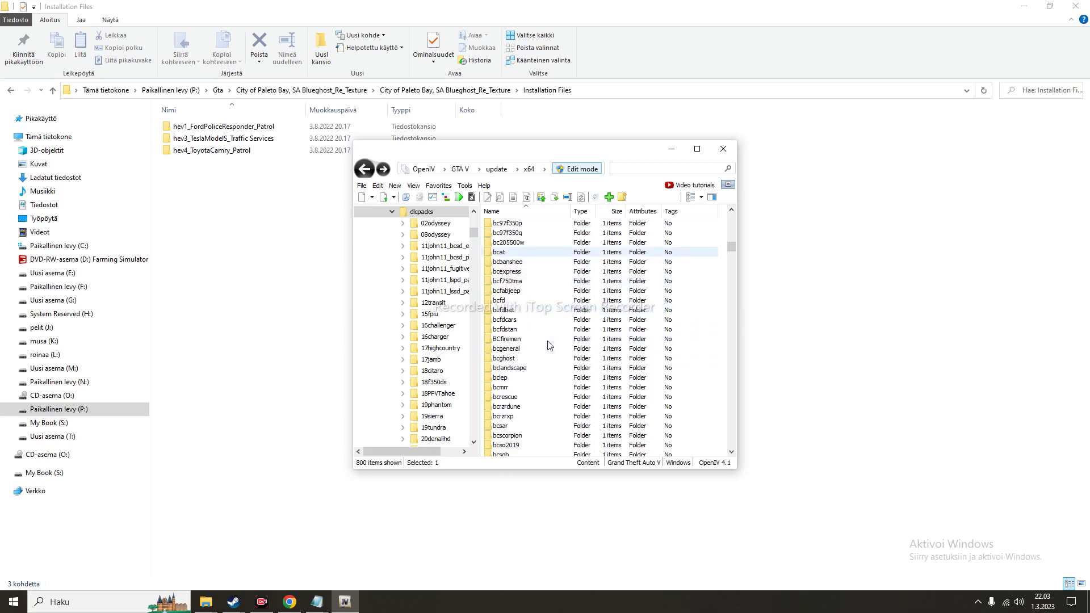
double_click(513, 350)
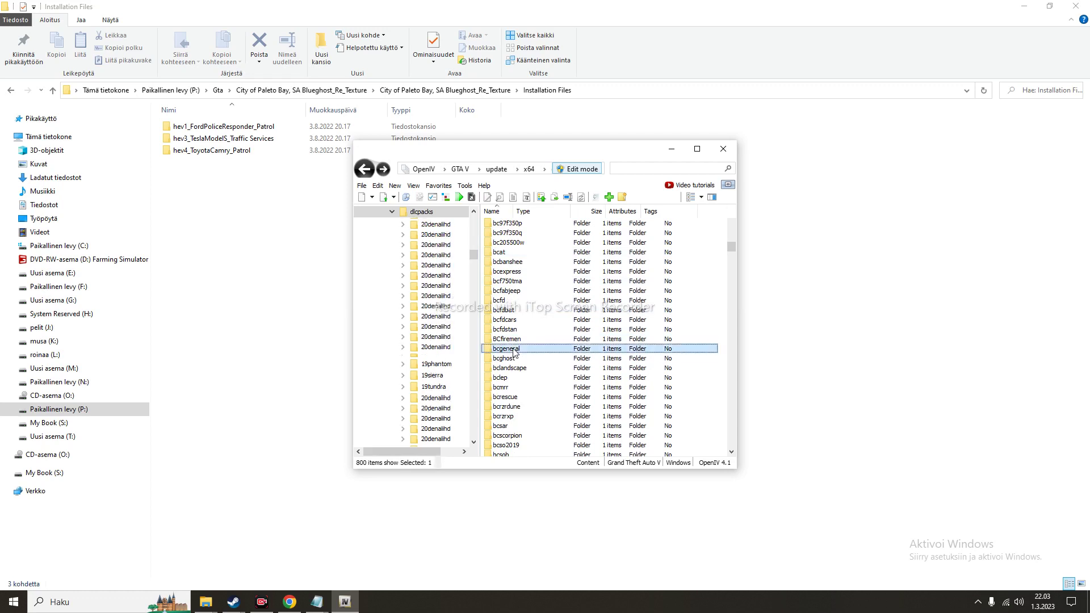
left_click(539, 223)
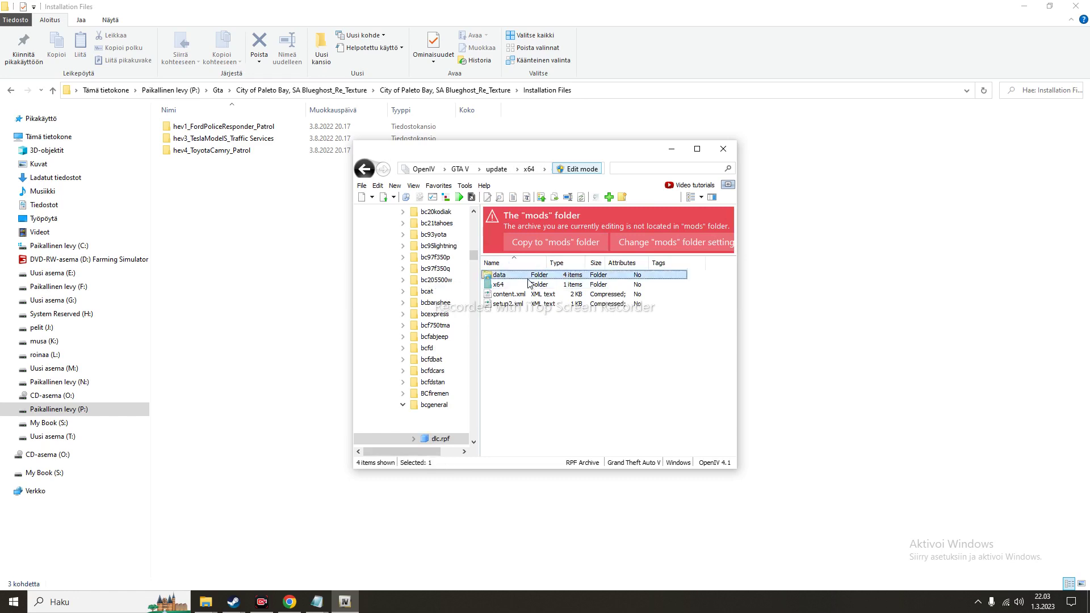
- Open vehicles.meta from the data folder of bcgeneral's dlc.rpf in the text editor
double_click(528, 277)
left_click(516, 294)
right_click(518, 295)
left_click(514, 304)
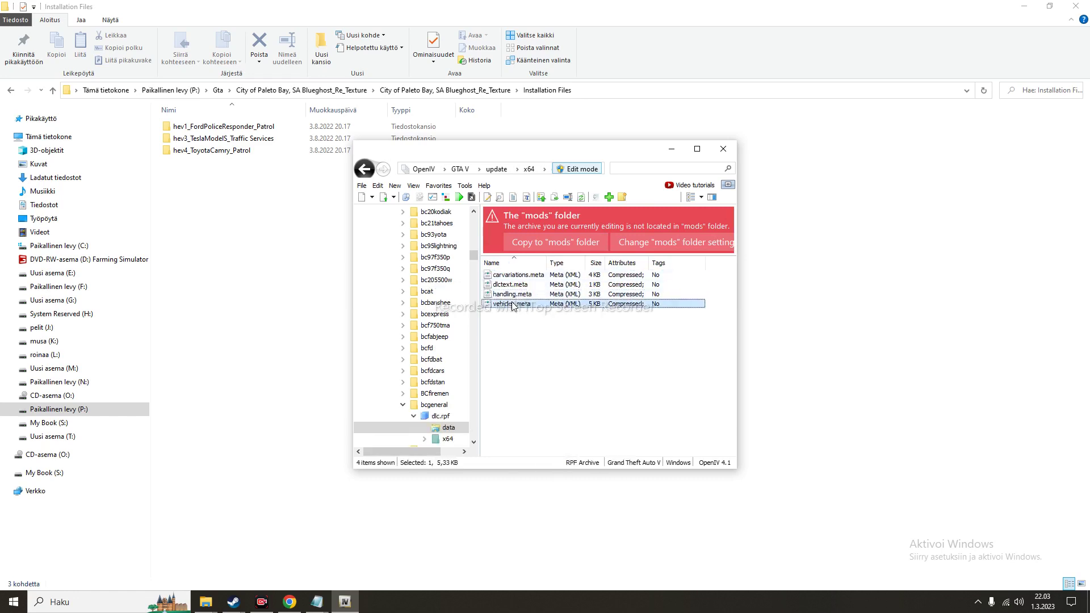
right_click(516, 304)
left_click(538, 326)
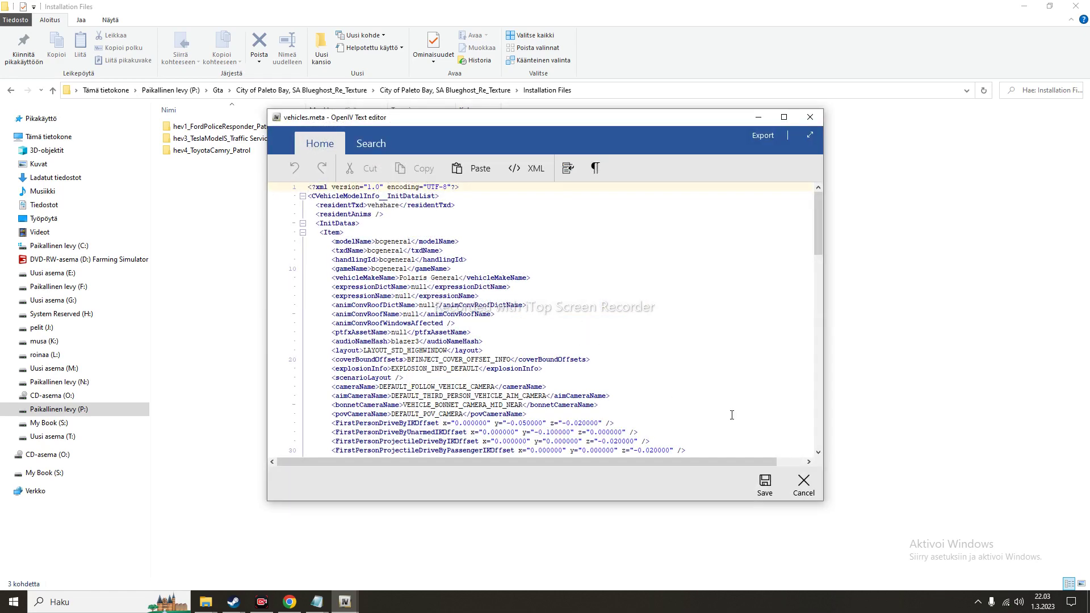
- Close bcgeneral's vehicles.meta without saving and view the bcgeneral.yft model from vehicles.rpf in the archive's x64 folder
left_click(804, 485)
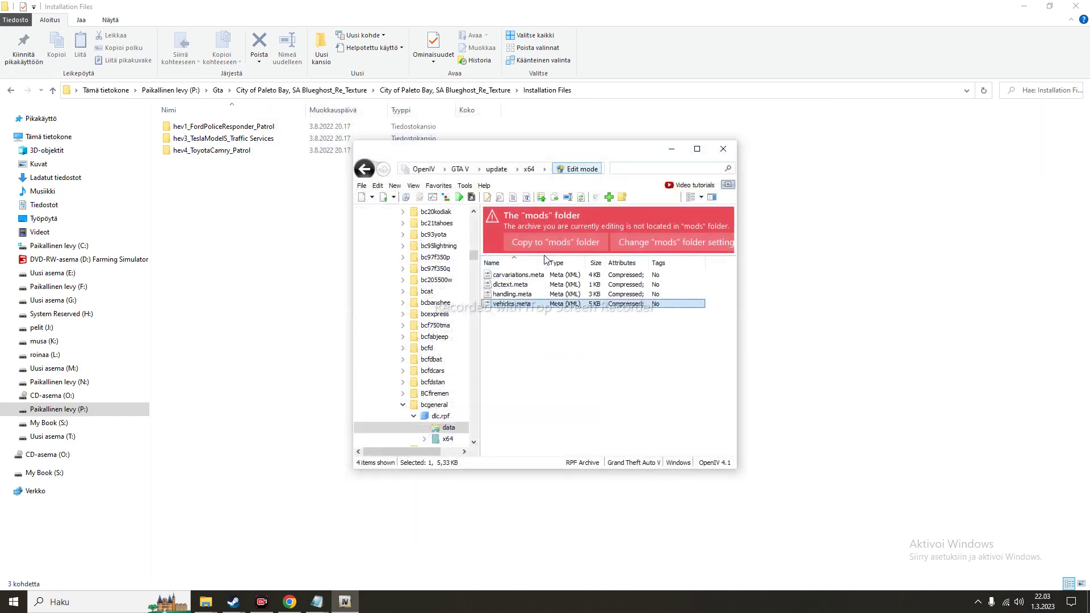
left_click(364, 168)
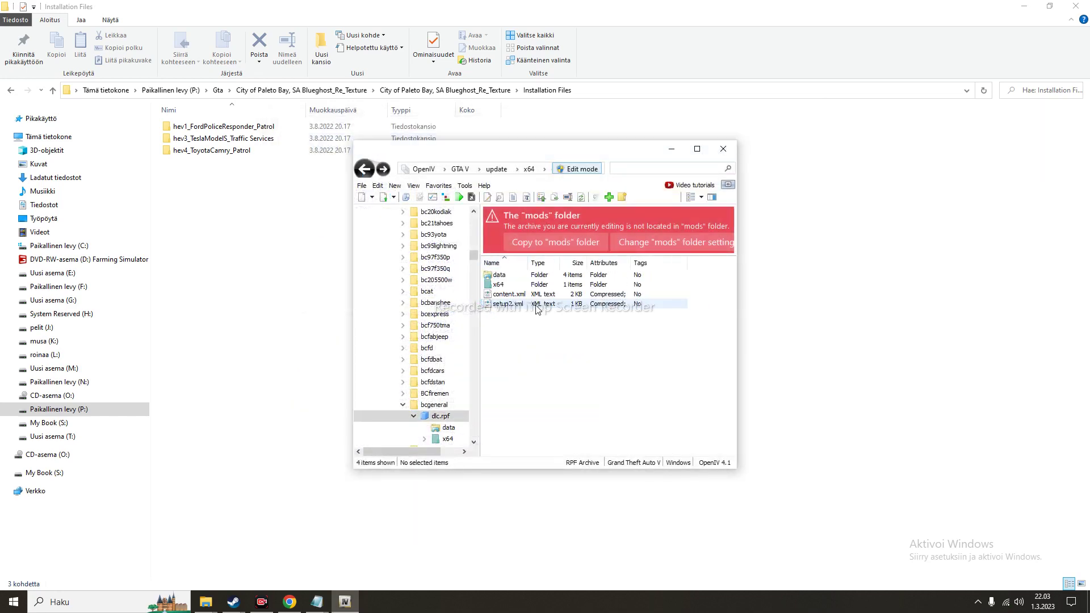
left_click(538, 287)
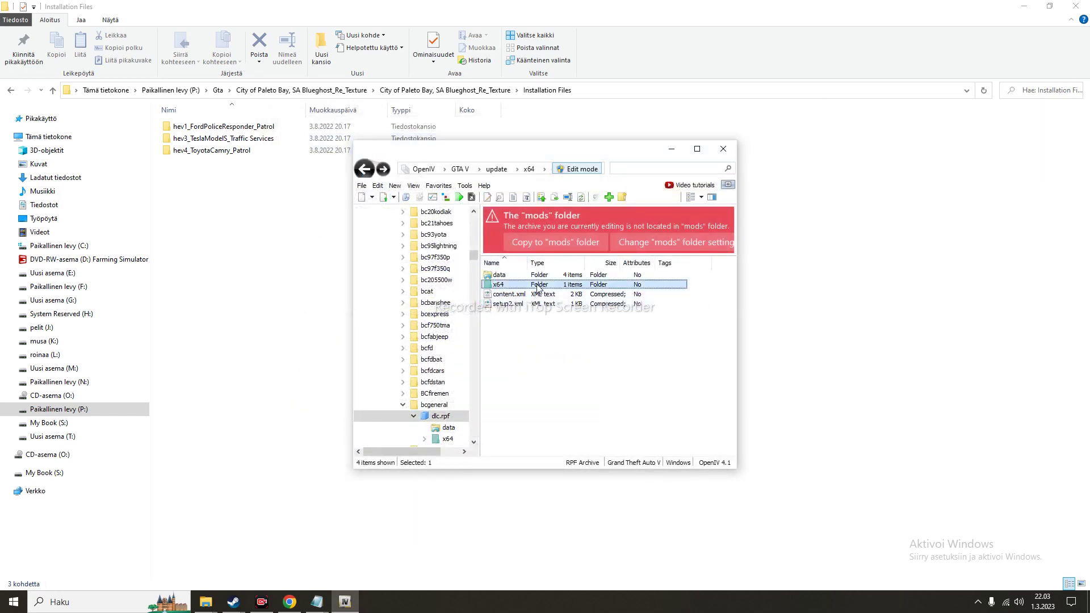
double_click(539, 285)
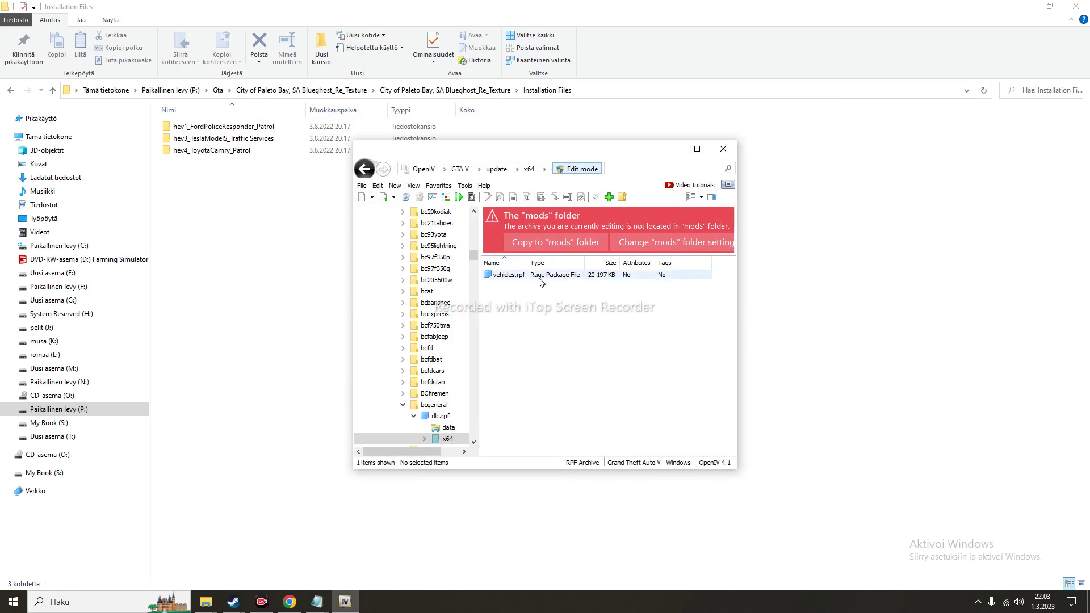
double_click(539, 277)
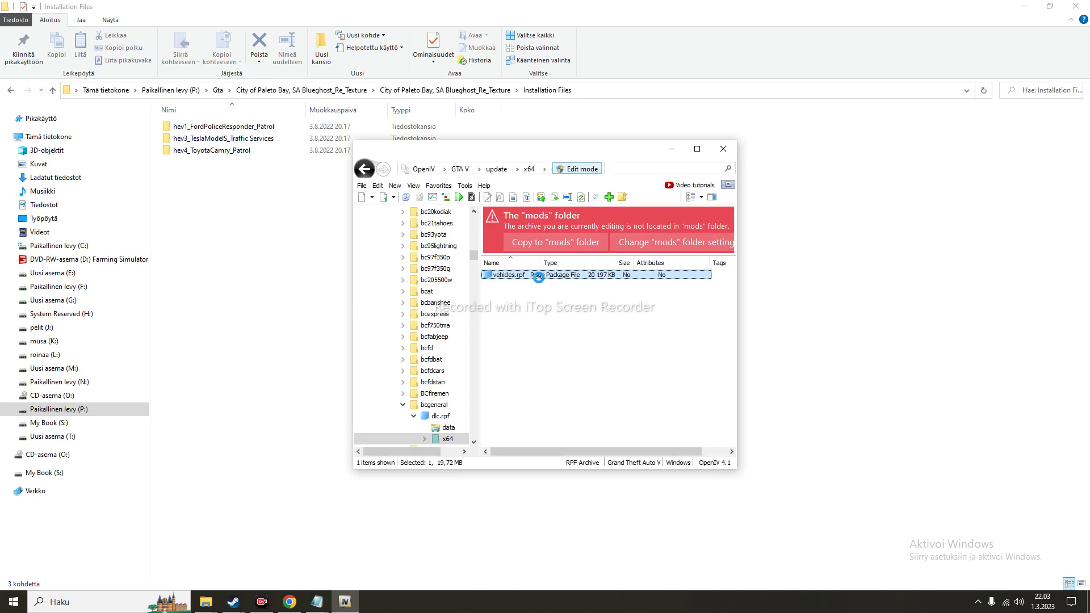
double_click(539, 276)
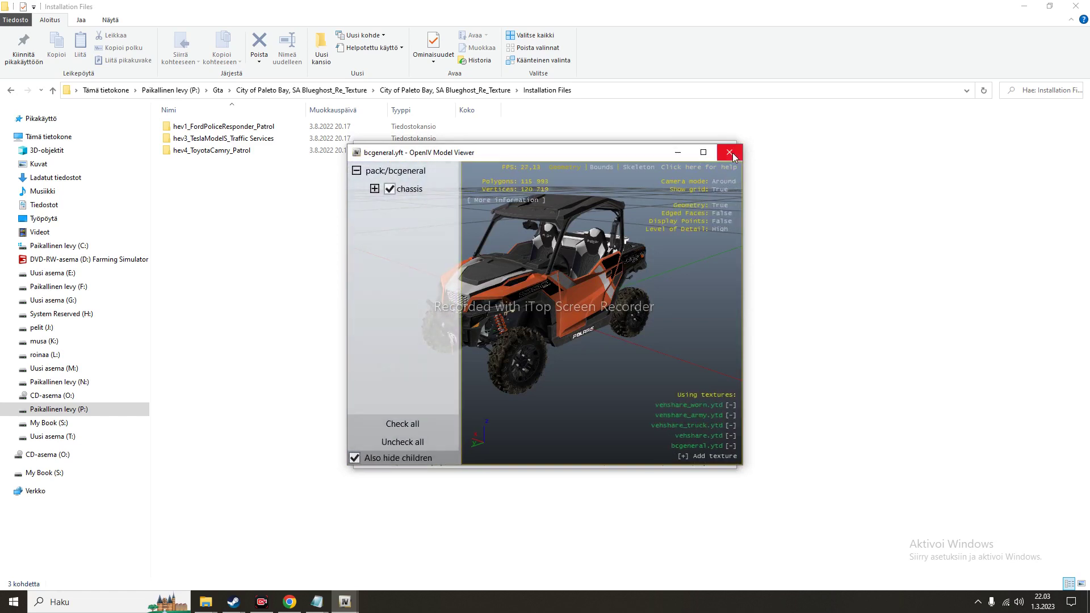
- Close the bcgeneral.yft model viewer and go back up out of vehicles.rpf and dlc.rpf to the bcgeneral folder
left_click(730, 153)
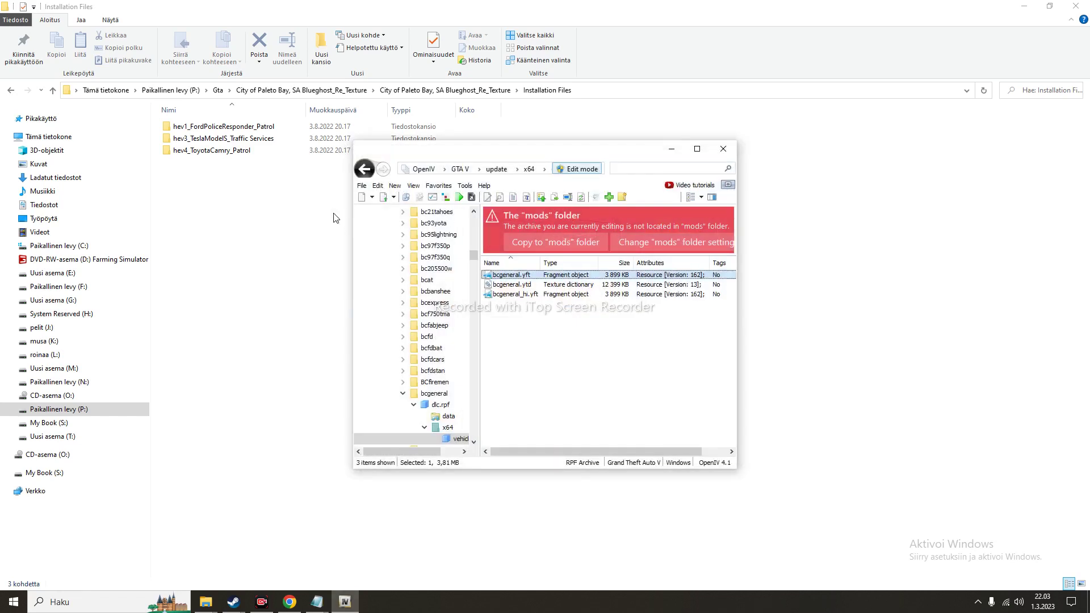
left_click(365, 170)
left_click(365, 170)
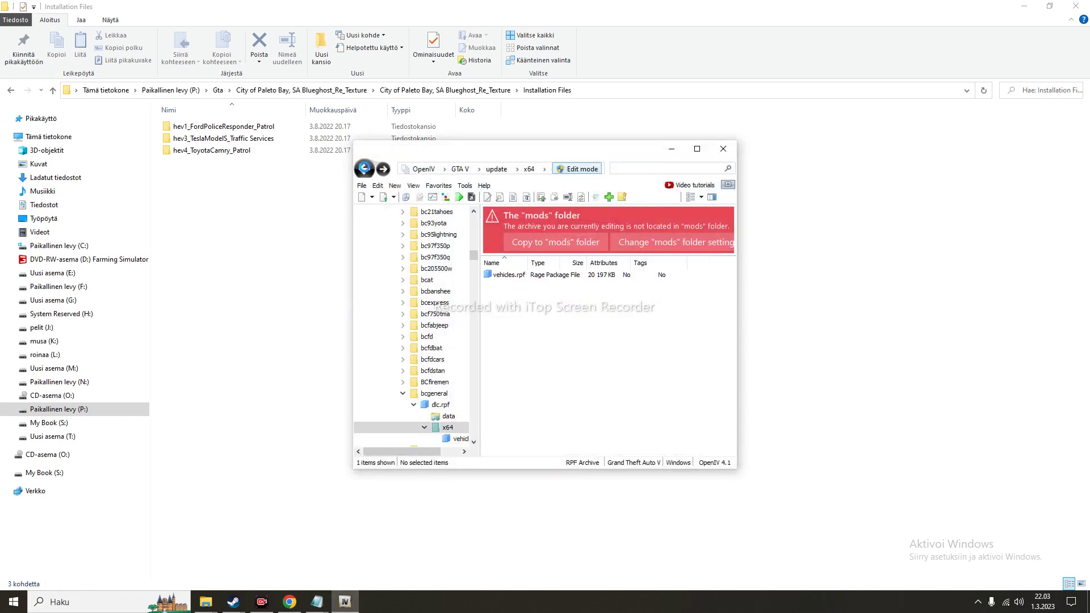
left_click(365, 169)
left_click(365, 169)
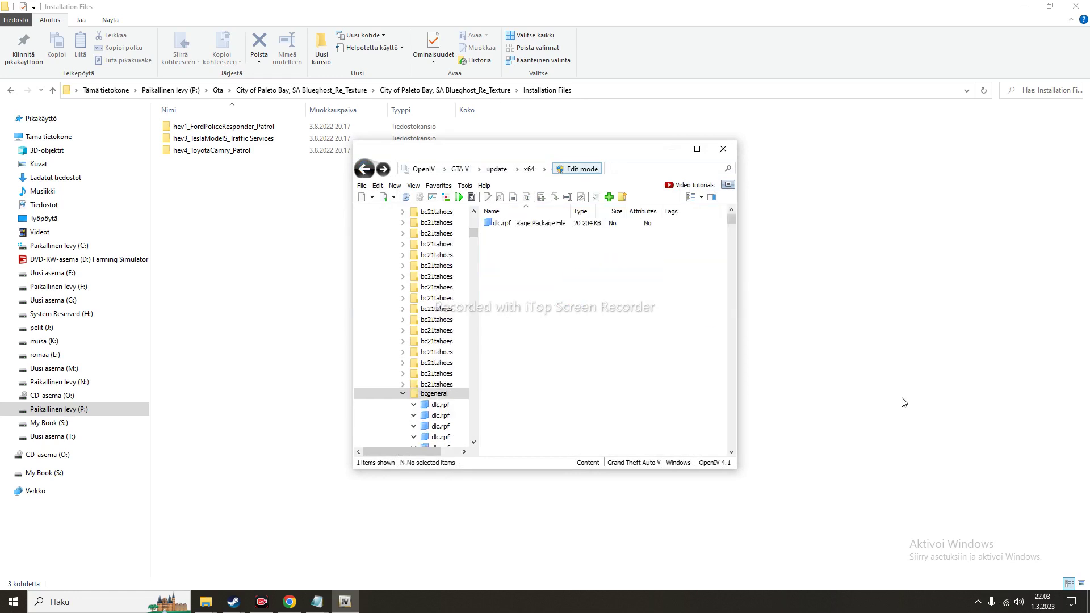
- Minimise the OpenIV and Installation Files windows to show the Windows desktop
left_click(672, 149)
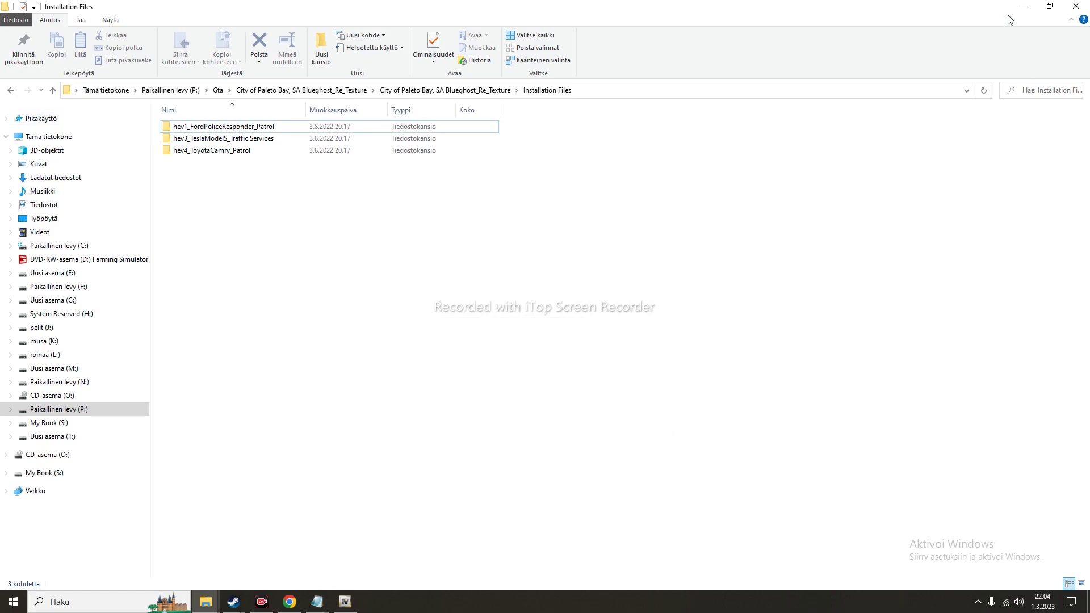
key("super+d")
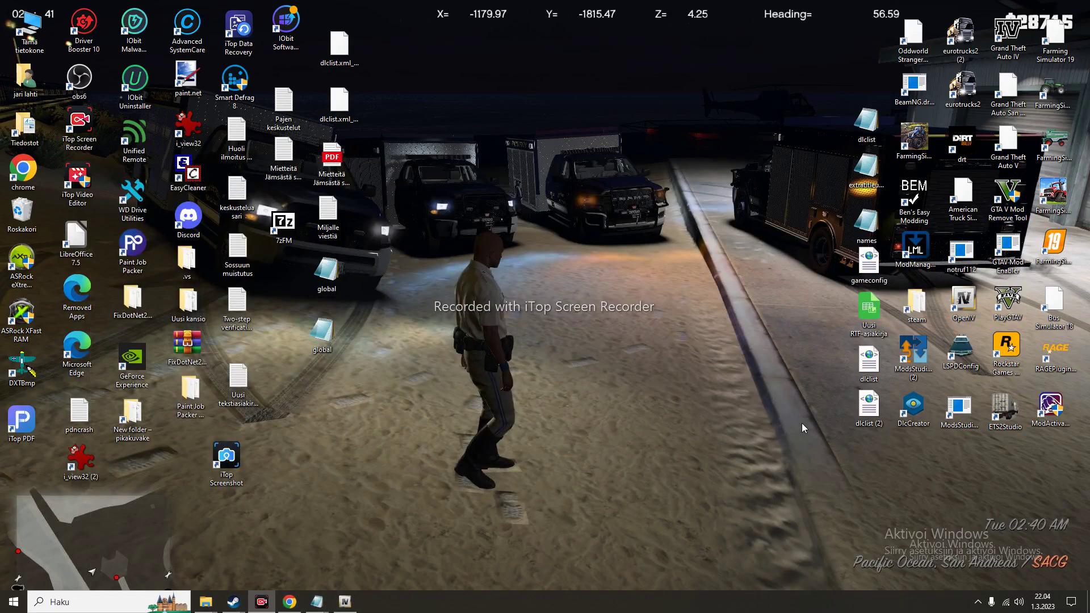